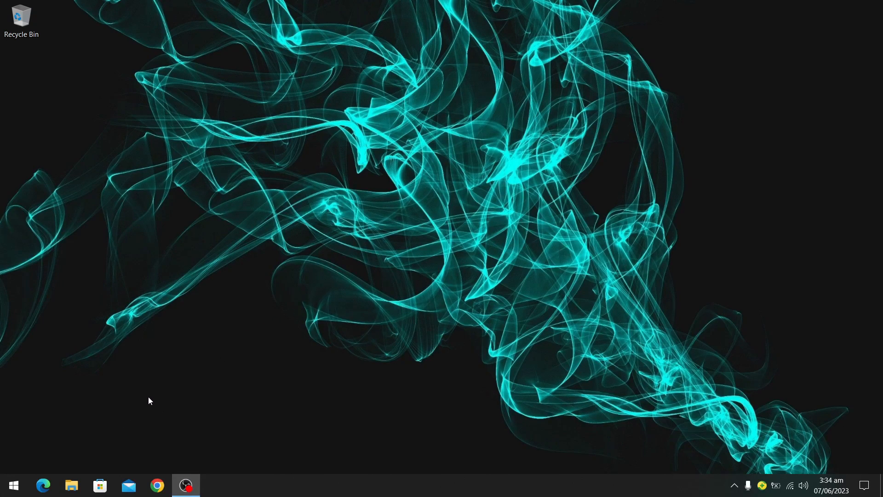
- Launch ANSYS Workbench and maximize its window
{"action": "left_click", "coordinate": [9, 488]}
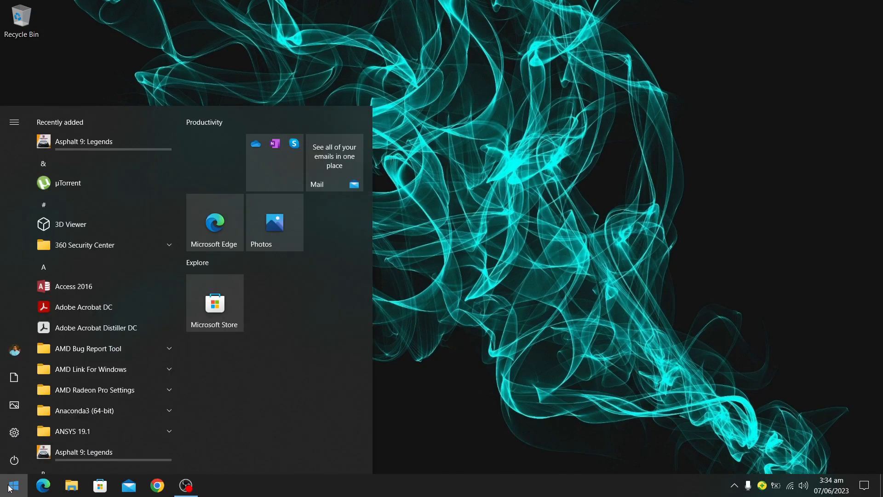
{"action": "type", "text": "work"}
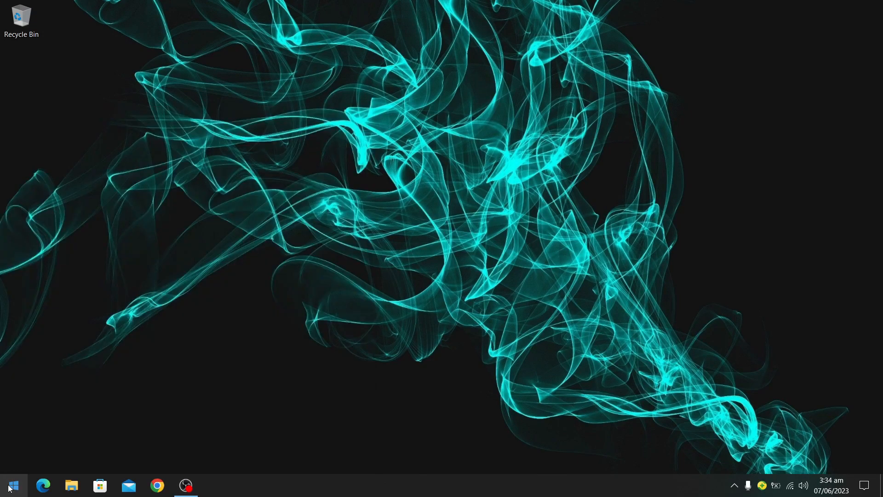
{"action": "key", "text": "Return"}
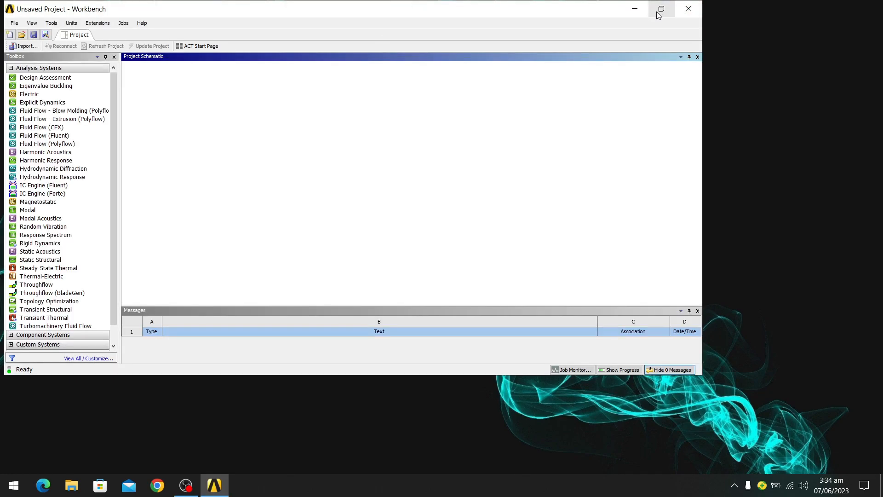
{"action": "left_click", "coordinate": [660, 9]}
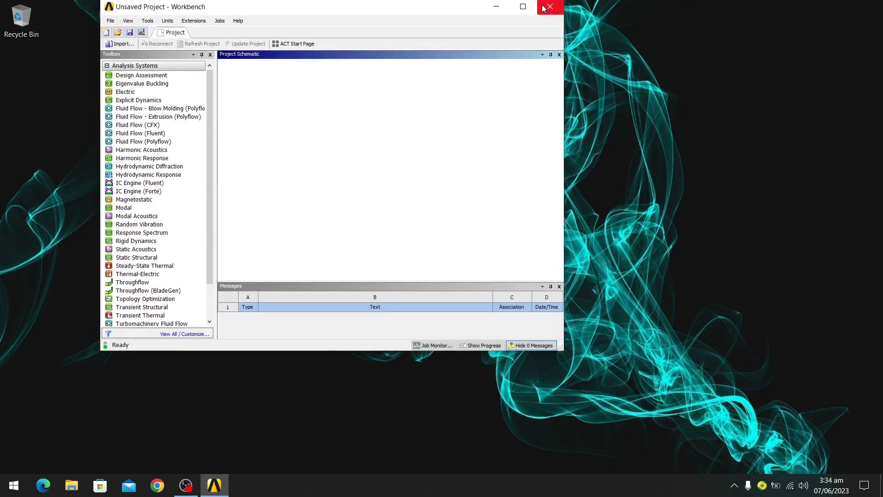
{"action": "left_click", "coordinate": [529, 7]}
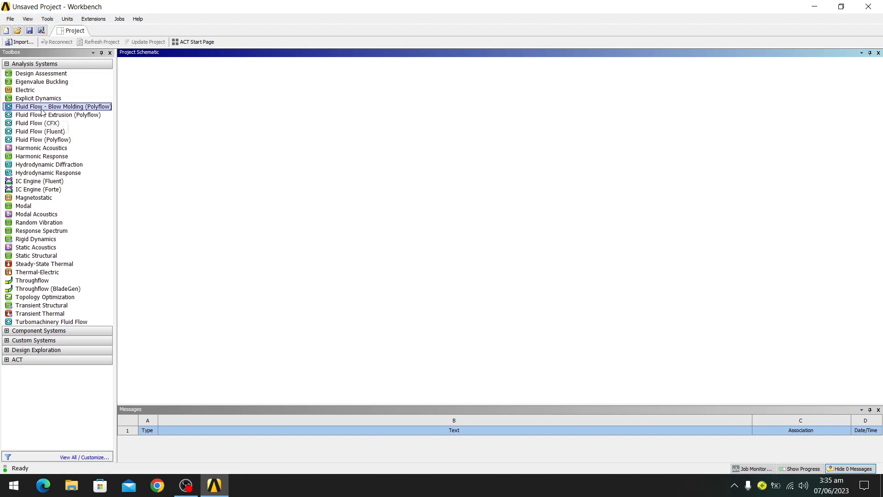
- Add a Fluid Flow (Fluent) analysis system to the project schematic and keep its default name
{"action": "double_click", "coordinate": [64, 130]}
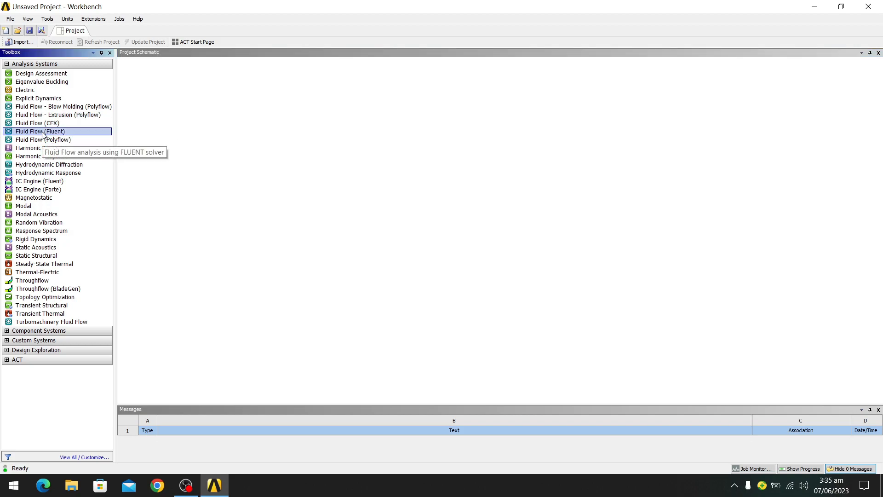
{"action": "left_click_drag", "start_coordinate": [37, 137], "coordinate": [181, 103]}
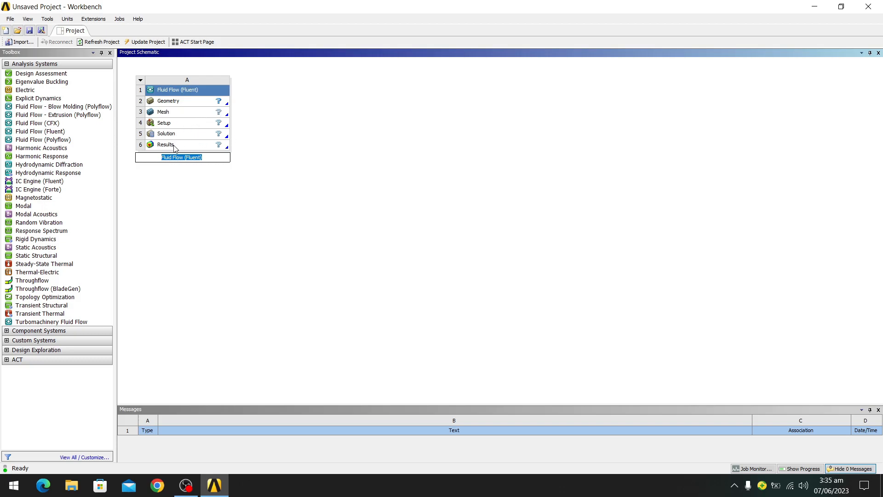
{"action": "left_click", "coordinate": [277, 123]}
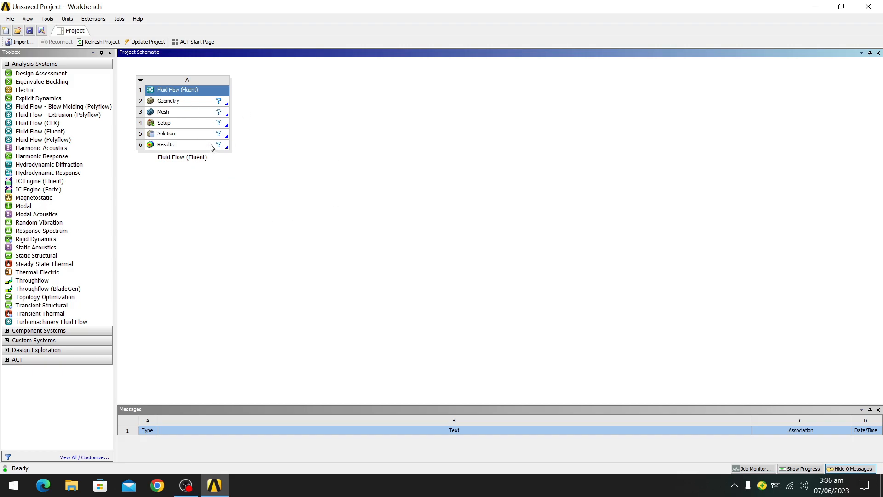
{"action": "left_click", "coordinate": [186, 100]}
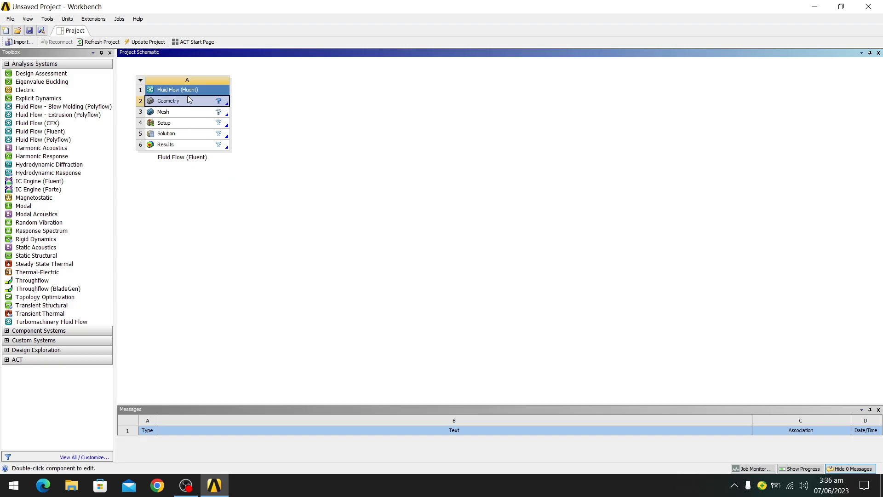
{"action": "left_click", "coordinate": [269, 121]}
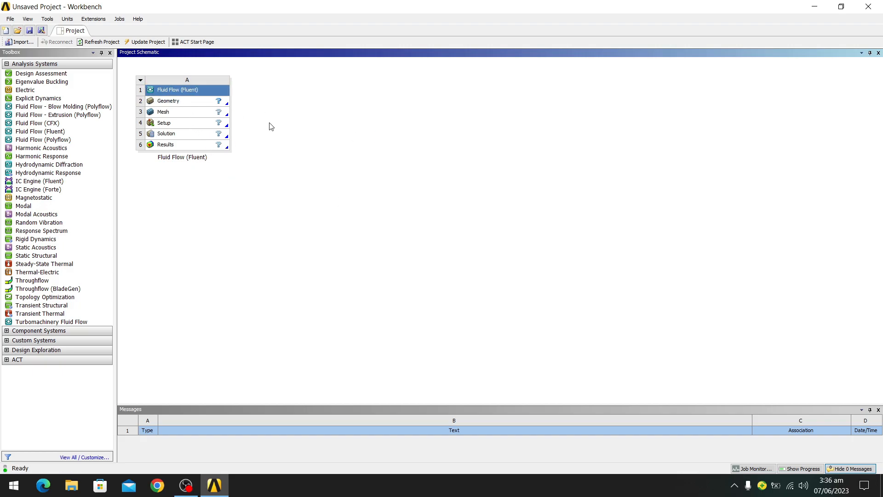
{"action": "left_click", "coordinate": [201, 102]}
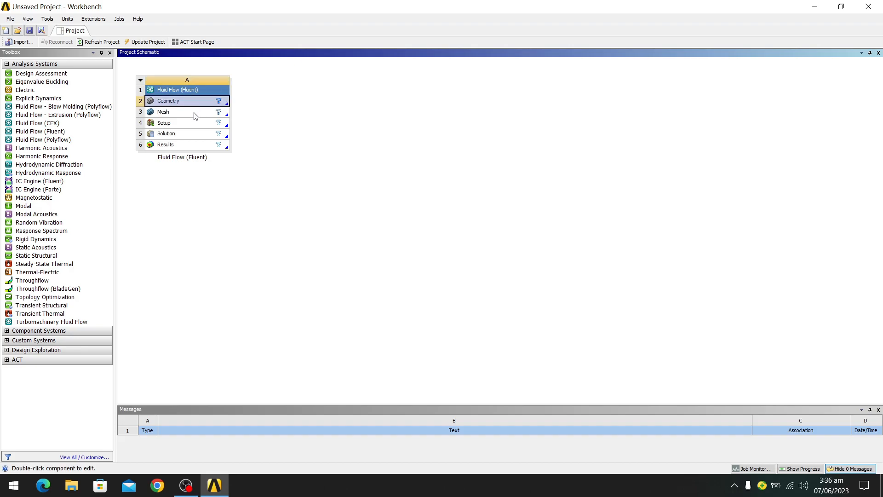
{"action": "left_click", "coordinate": [196, 115]}
{"action": "left_click", "coordinate": [195, 124]}
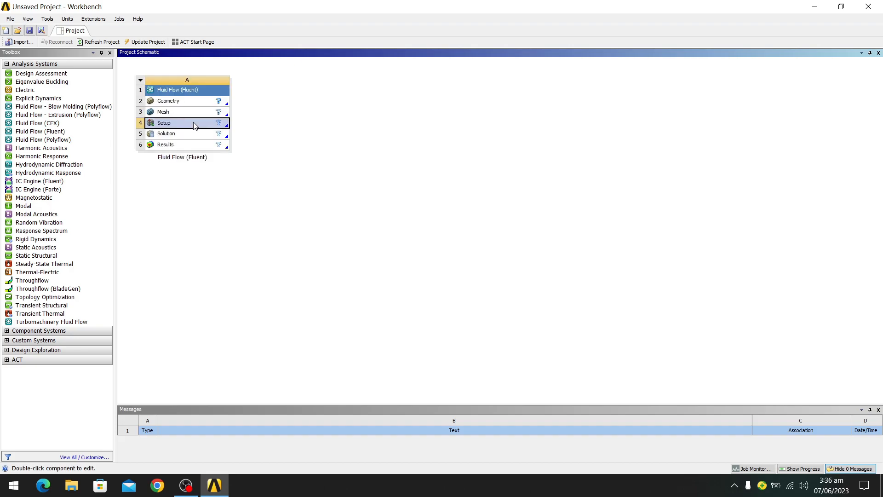
{"action": "left_click", "coordinate": [197, 146]}
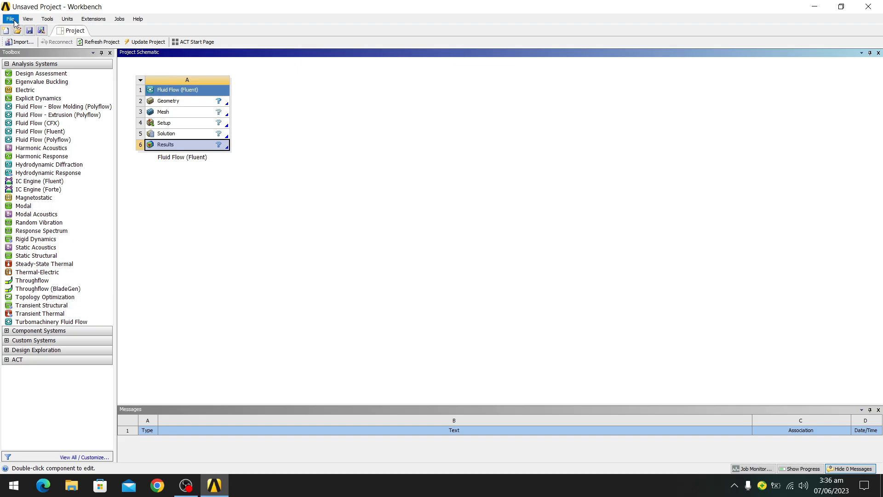
{"action": "left_click", "coordinate": [366, 182]}
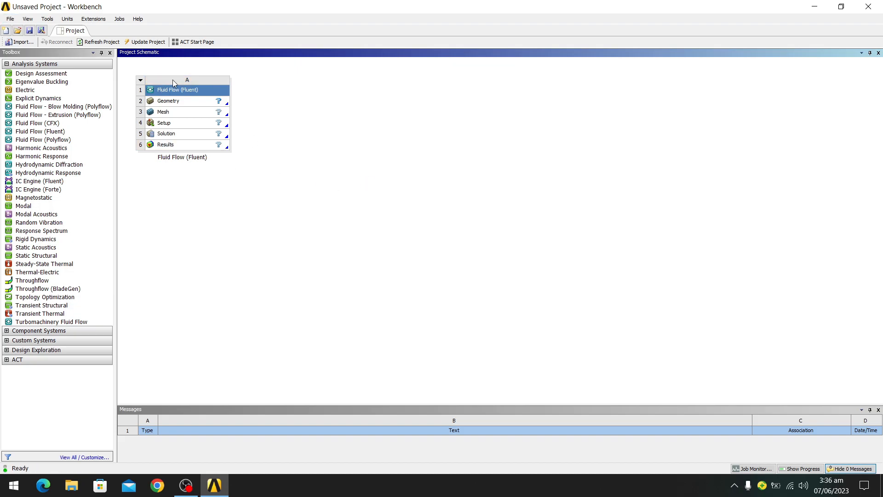
- Save the project as "tutorial1" inside a new folder named "file cfd" on Local Disk (H:)
{"action": "left_click", "coordinate": [10, 19]}
{"action": "left_click", "coordinate": [10, 20]}
{"action": "left_click", "coordinate": [10, 19]}
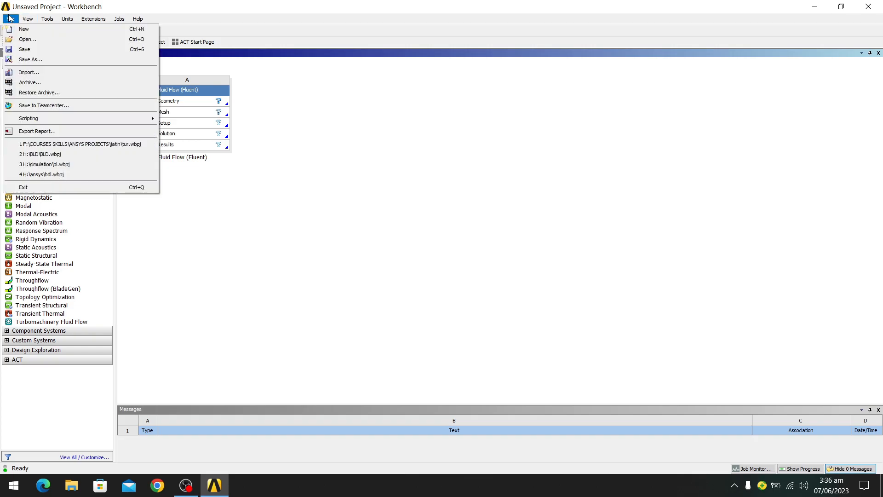
{"action": "left_click", "coordinate": [37, 59]}
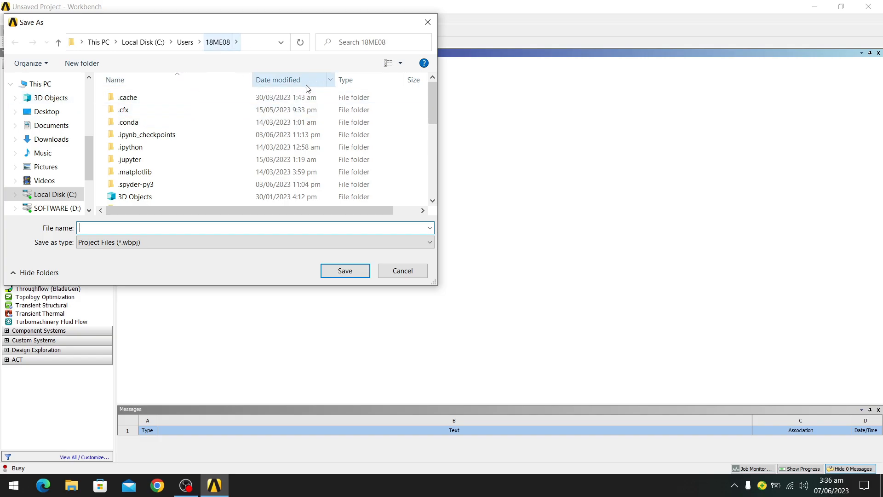
{"action": "left_click_drag", "start_coordinate": [89, 157], "coordinate": [88, 186]}
{"action": "left_click", "coordinate": [74, 176]}
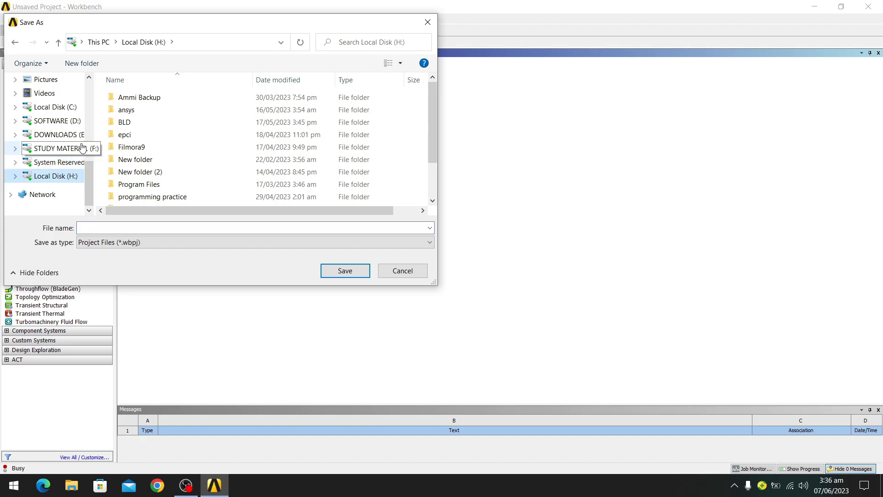
{"action": "left_click", "coordinate": [81, 63]}
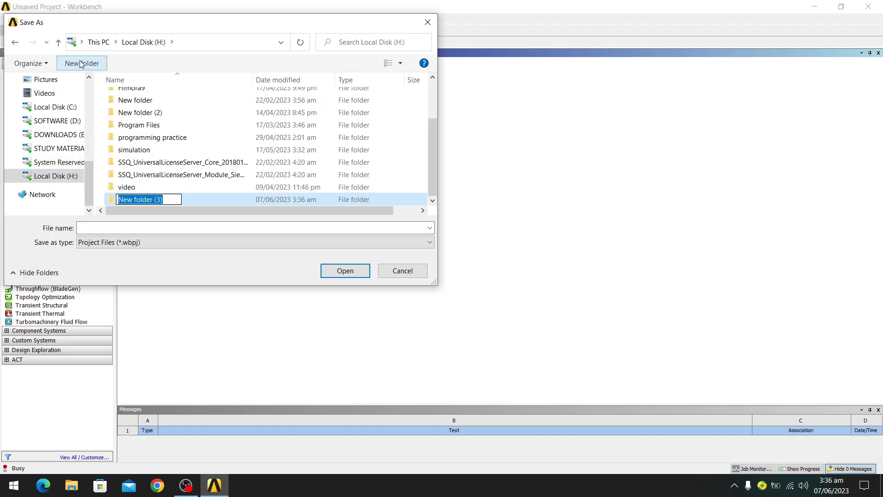
{"action": "type", "text": "file cfd"}
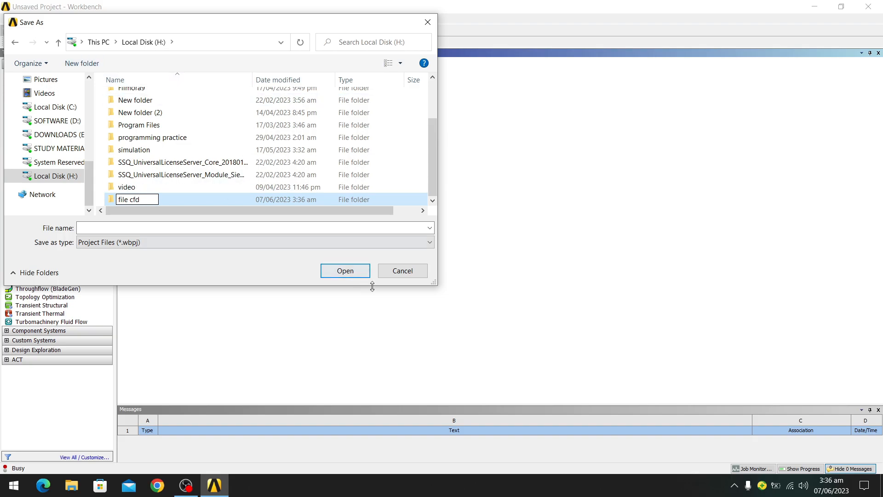
{"action": "key", "text": "Return"}
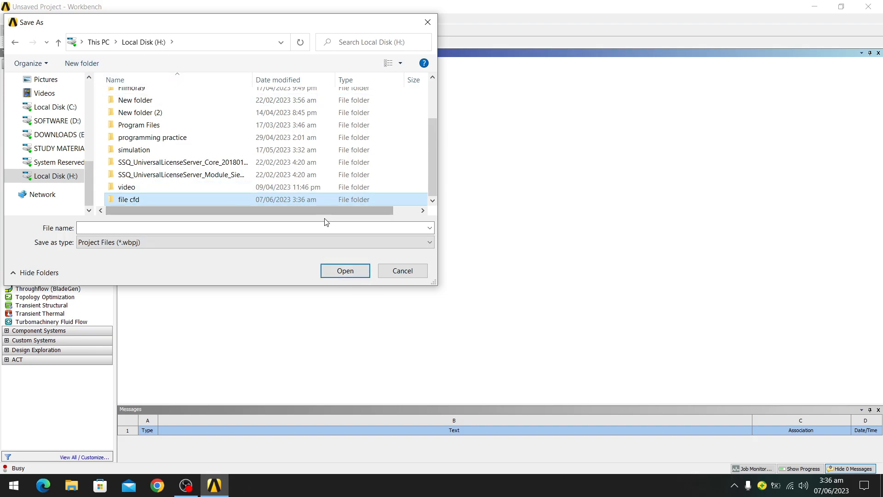
{"action": "double_click", "coordinate": [272, 200]}
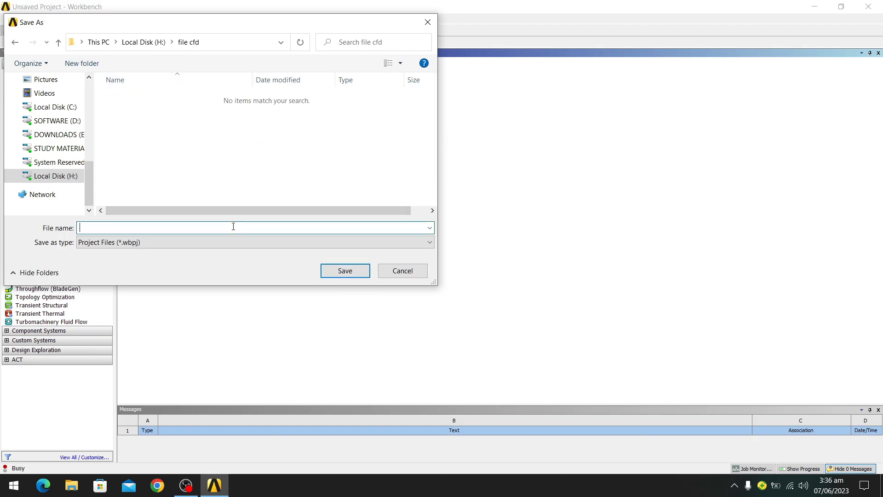
{"action": "type", "text": "tutorial1"}
{"action": "key", "text": "Return"}
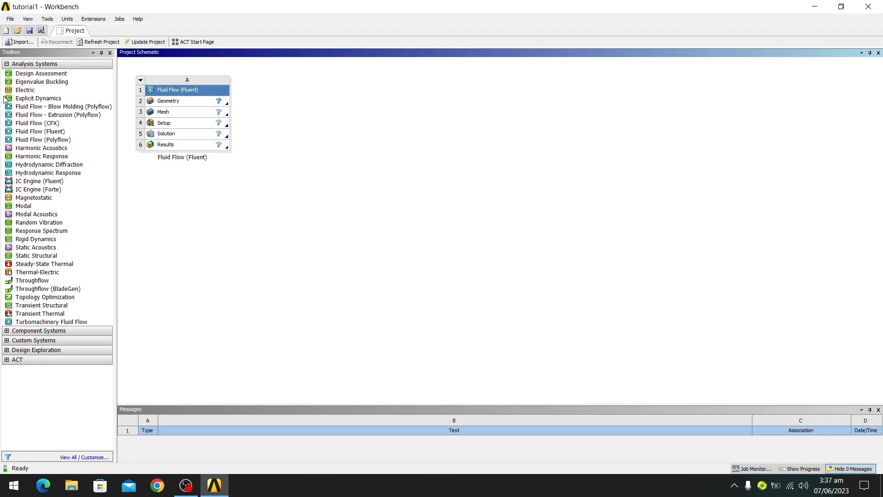
- Open the Geometry cell of the Fluid Flow (Fluent) system in DesignModeler
{"action": "left_click", "coordinate": [188, 102]}
{"action": "right_click", "coordinate": [188, 103]}
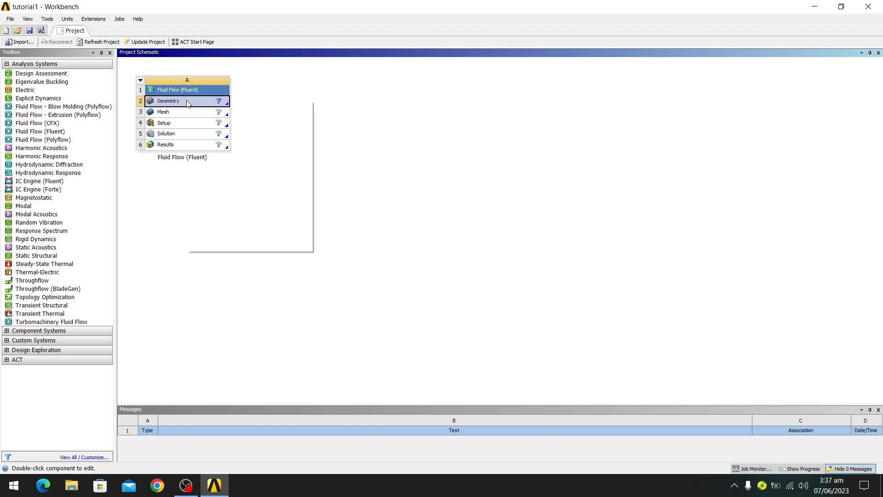
{"action": "left_click", "coordinate": [216, 118]}
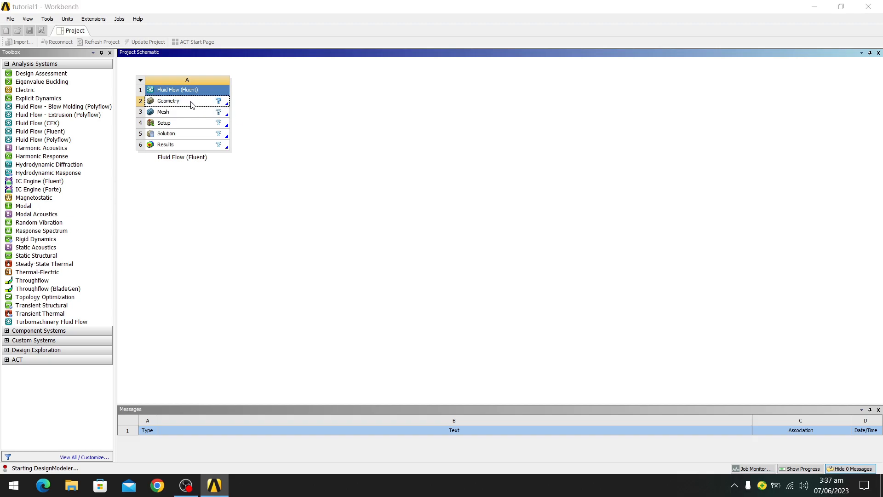
{"action": "left_click", "coordinate": [177, 105]}
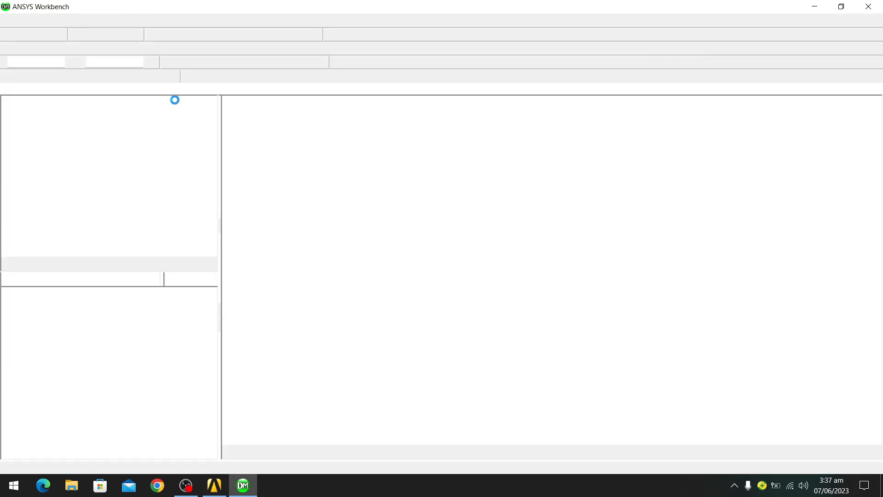
{"action": "left_click", "coordinate": [222, 487]}
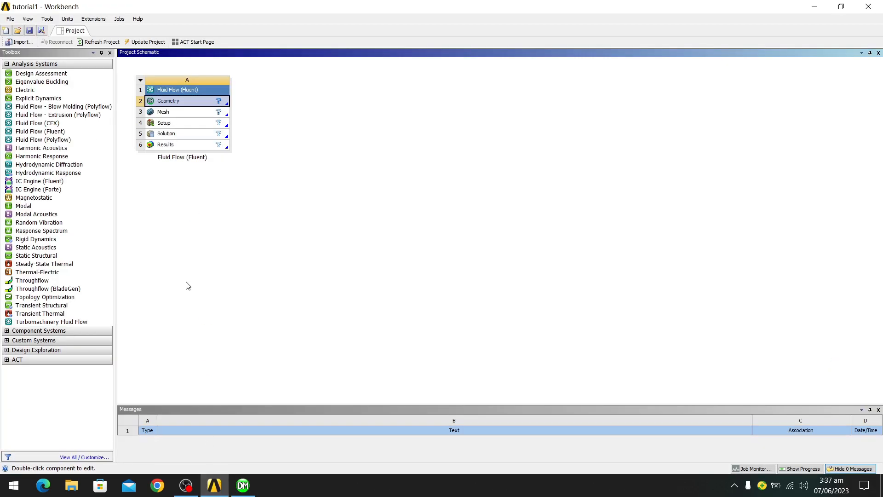
{"action": "right_click", "coordinate": [188, 106]}
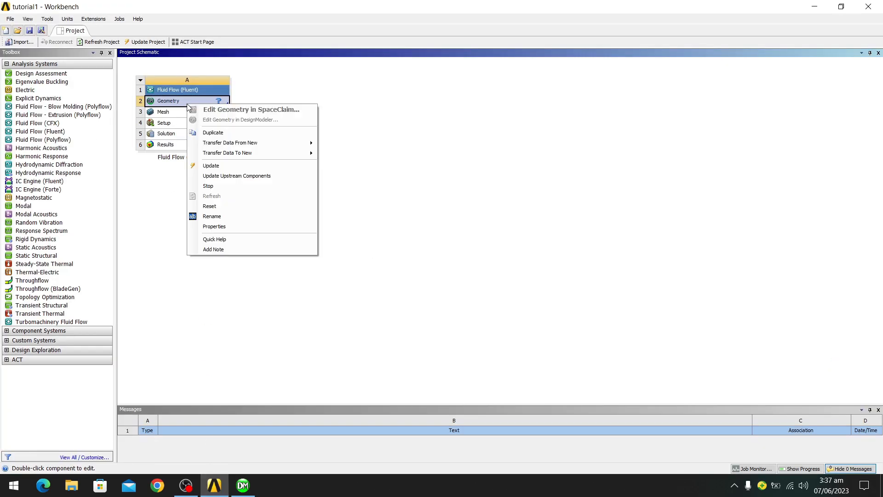
{"action": "left_click", "coordinate": [250, 120]}
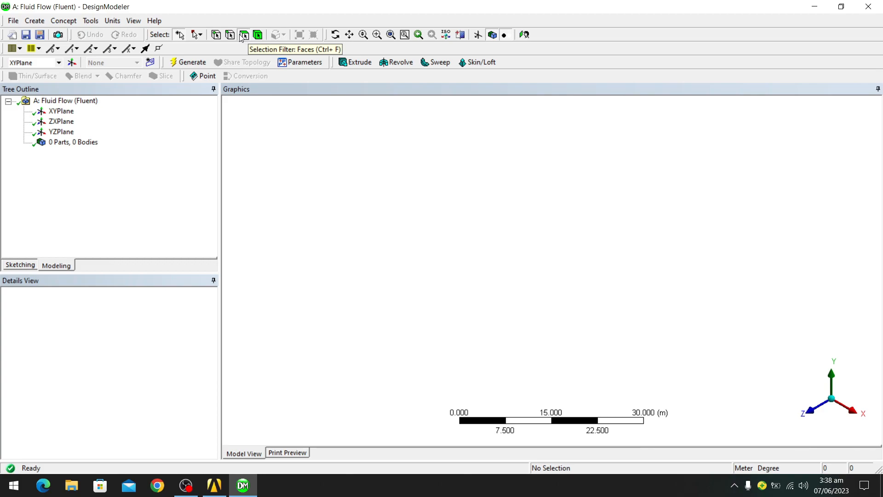
- Set the selection filter to Bodies, leaving the selection mode unchanged
{"action": "left_click", "coordinate": [197, 34]}
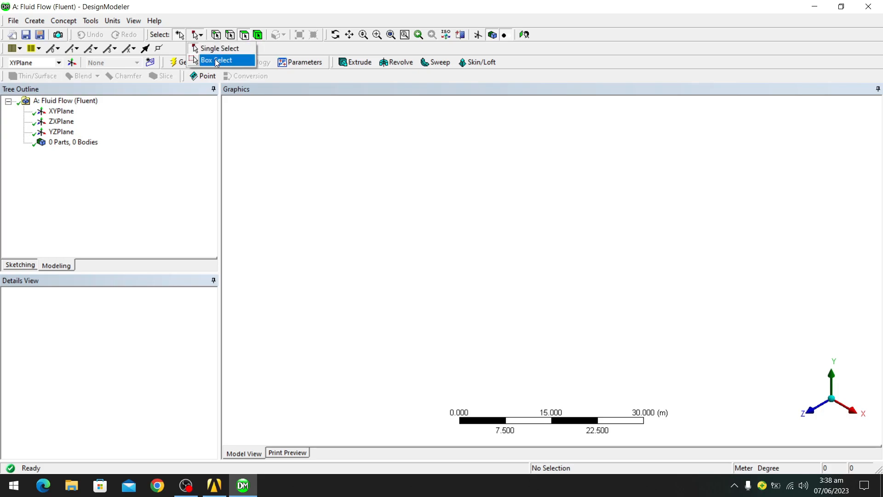
{"action": "left_click", "coordinate": [217, 23]}
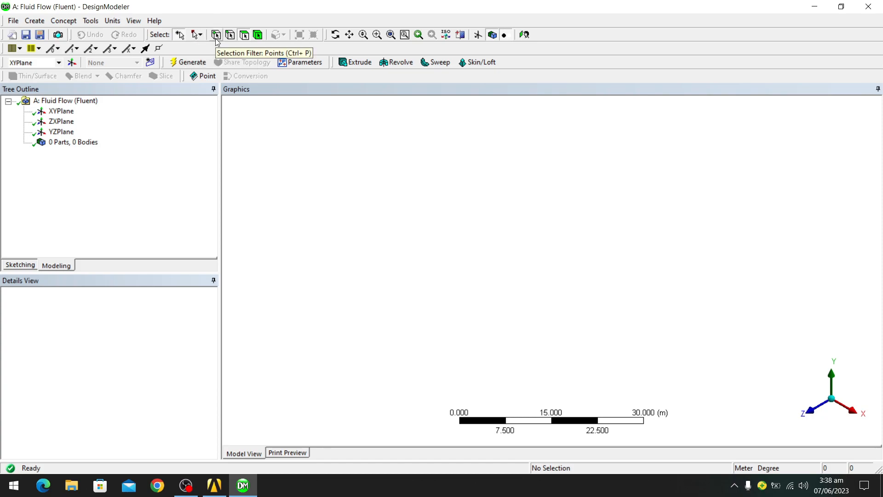
{"action": "left_click", "coordinate": [243, 36]}
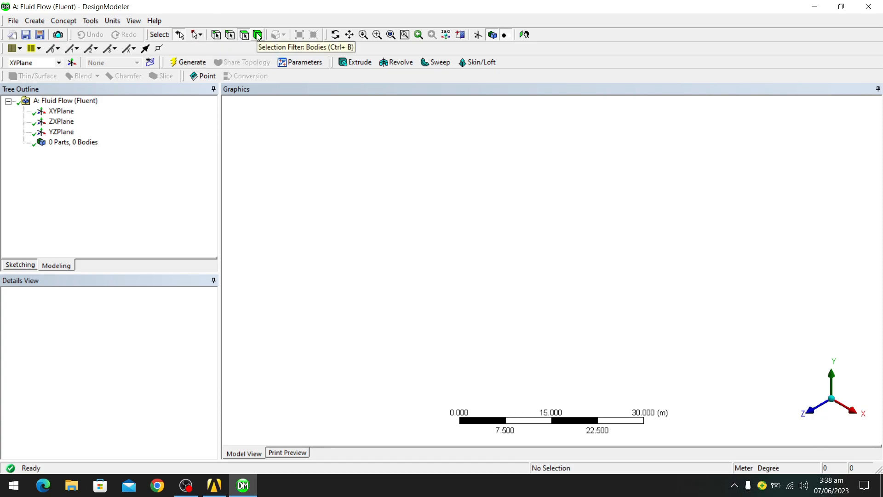
{"action": "left_click", "coordinate": [259, 37]}
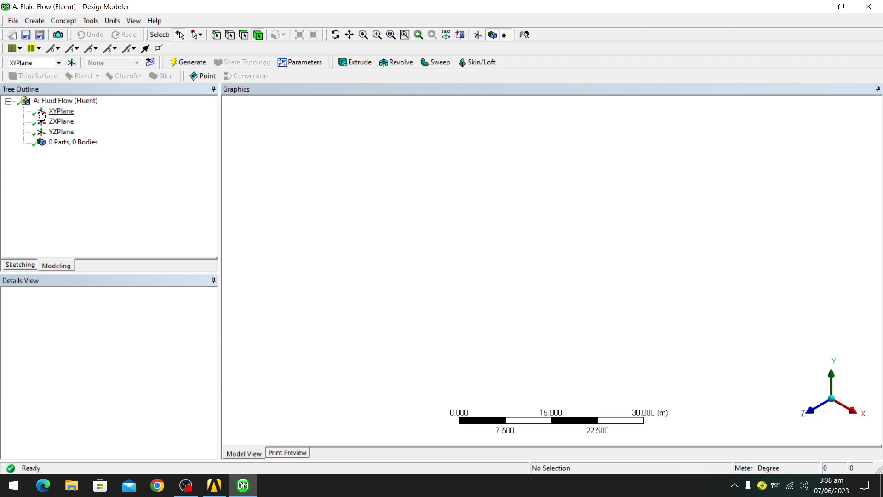
- Select the XYPlane in the tree, view it along the Y axis and return to the isometric view
{"action": "left_click", "coordinate": [59, 113]}
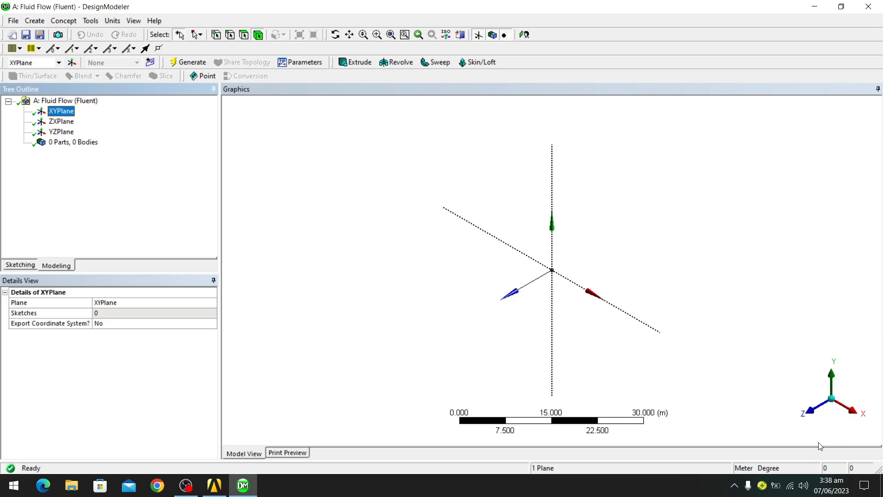
{"action": "left_click", "coordinate": [816, 391]}
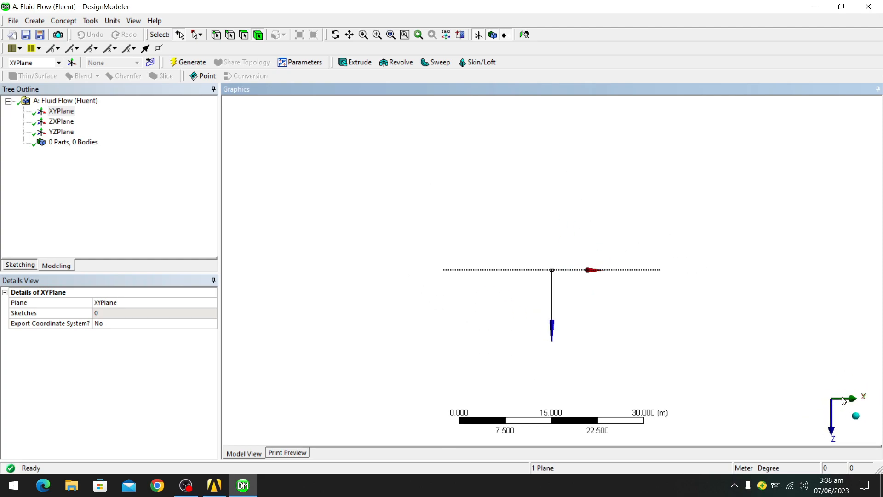
{"action": "left_click", "coordinate": [851, 415]}
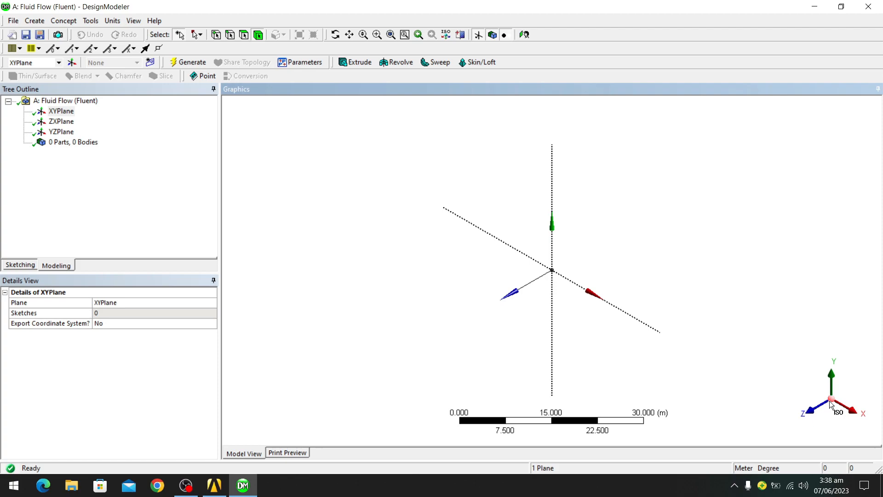
- Select the XYPlane in the tree and orient the view to look straight at it
{"action": "left_click", "coordinate": [818, 412]}
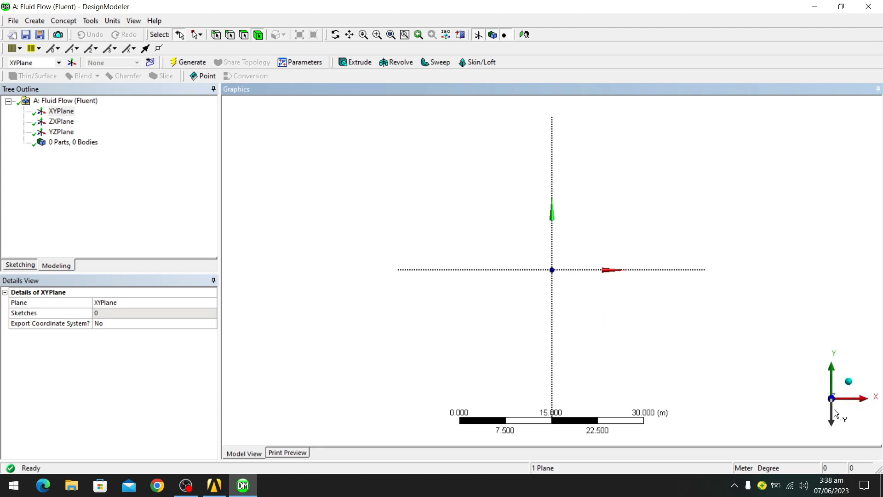
{"action": "left_click", "coordinate": [851, 380]}
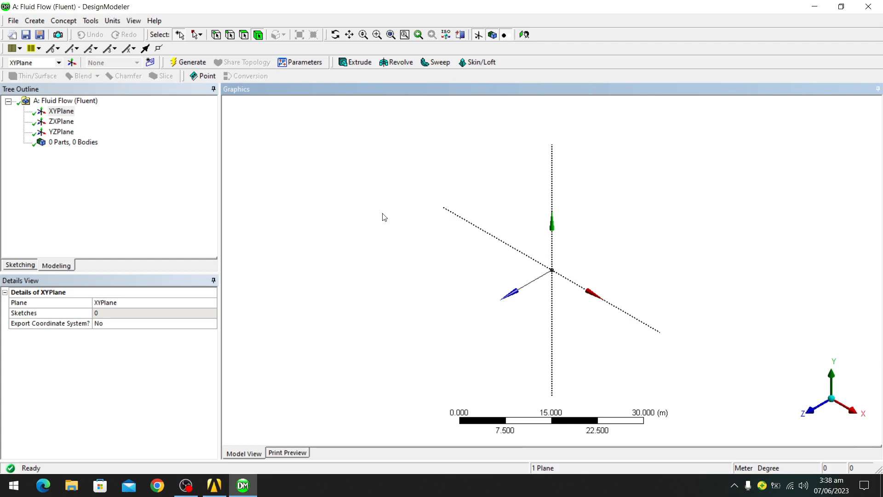
{"action": "left_click", "coordinate": [237, 112]}
{"action": "left_click", "coordinate": [63, 111]}
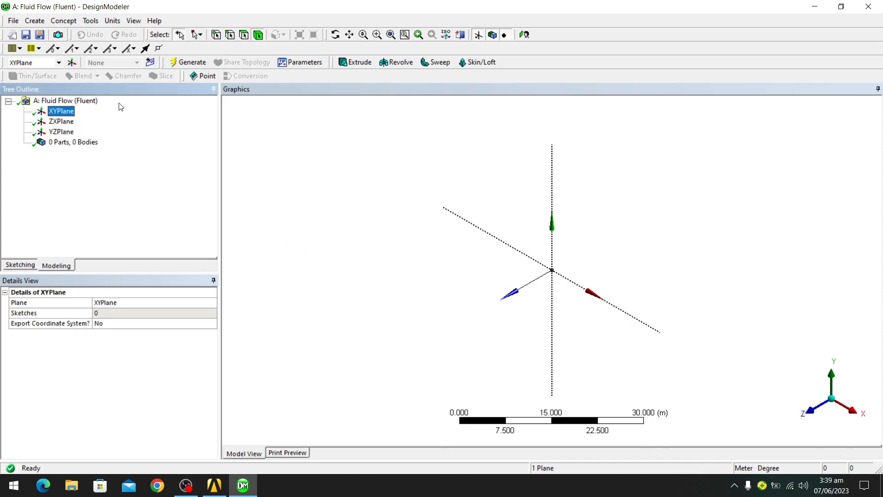
{"action": "right_click", "coordinate": [65, 115]}
{"action": "left_click", "coordinate": [73, 119]}
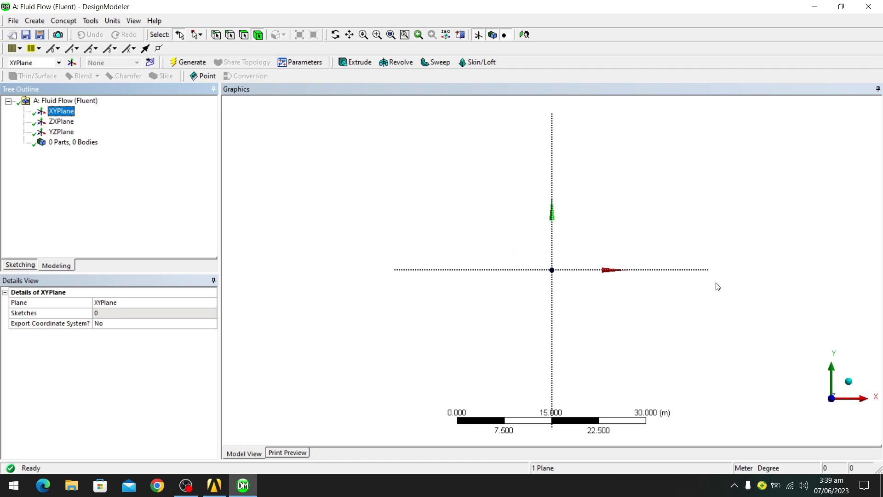
- Change the length unit to Millimeter and select the XYPlane as the sketch plane
{"action": "left_click", "coordinate": [115, 23]}
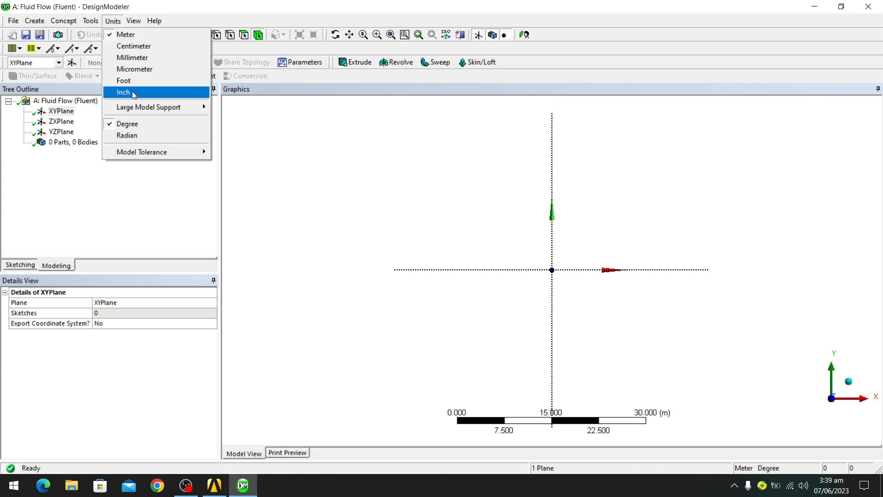
{"action": "left_click", "coordinate": [130, 61]}
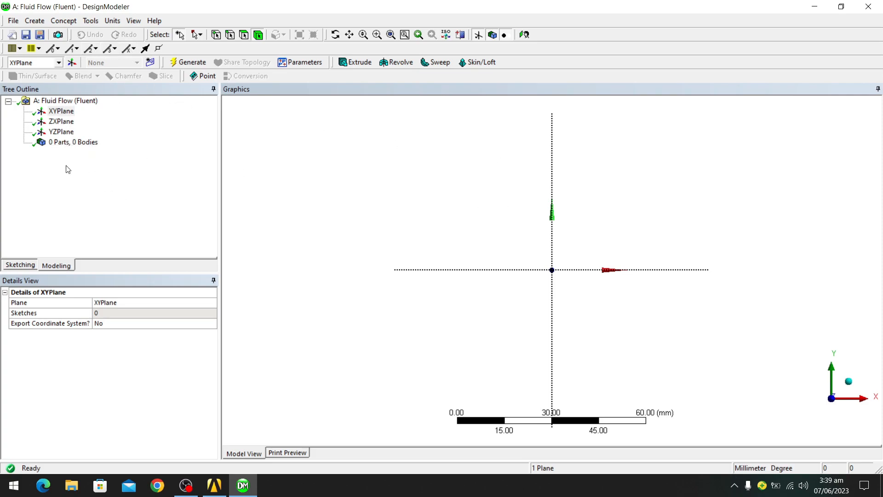
{"action": "left_click", "coordinate": [61, 110]}
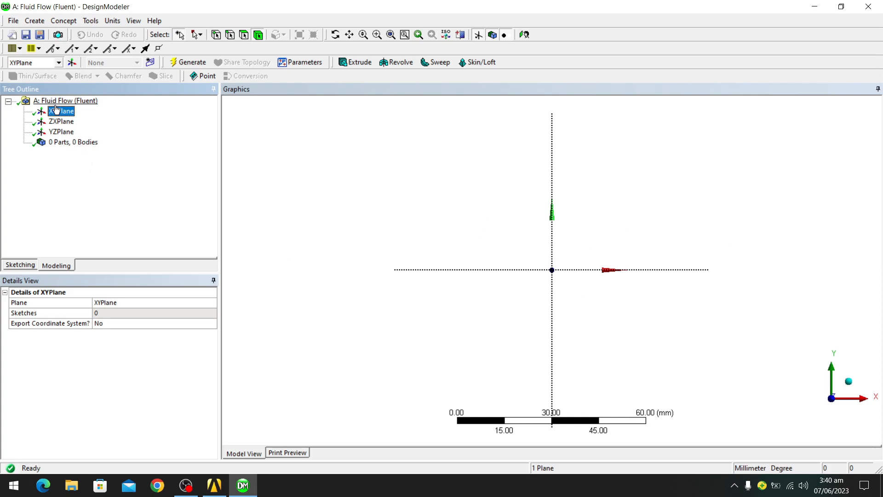
{"action": "left_click", "coordinate": [88, 115]}
- Sketch a rectangle about 91 mm long and 18 mm high on the XYPlane, with its first corner at the origin
{"action": "left_click", "coordinate": [19, 266]}
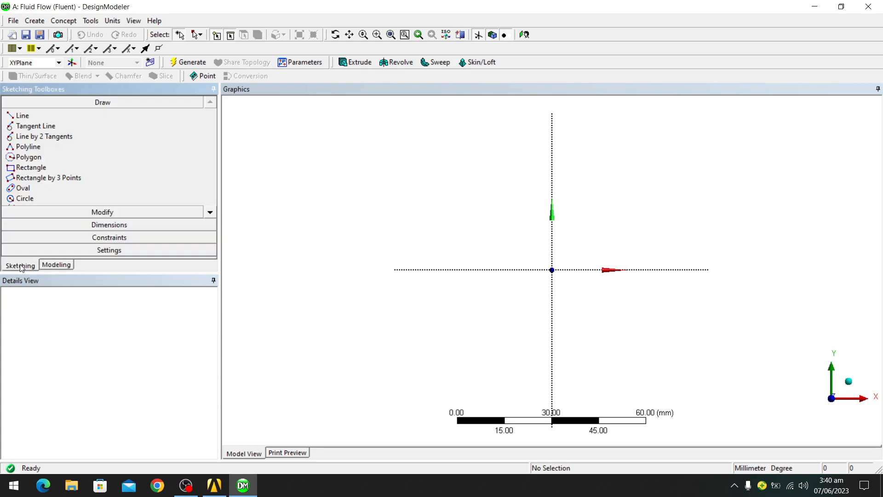
{"action": "left_click", "coordinate": [47, 167]}
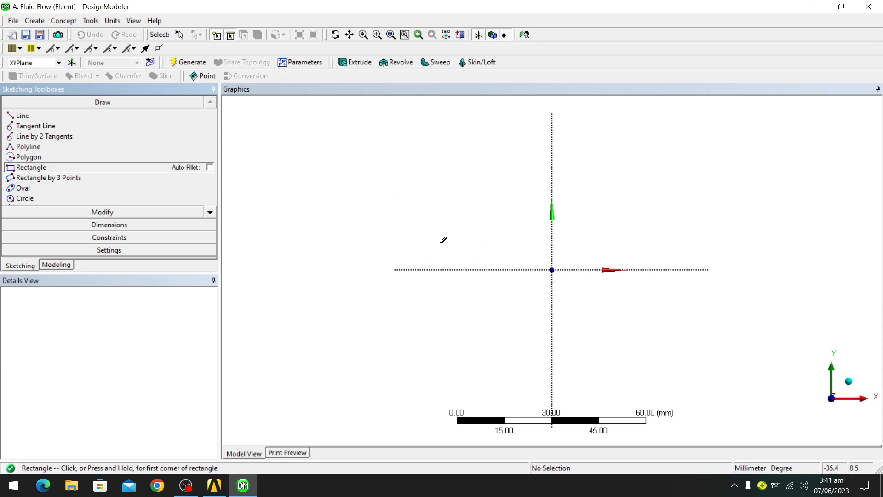
{"action": "left_click", "coordinate": [552, 269]}
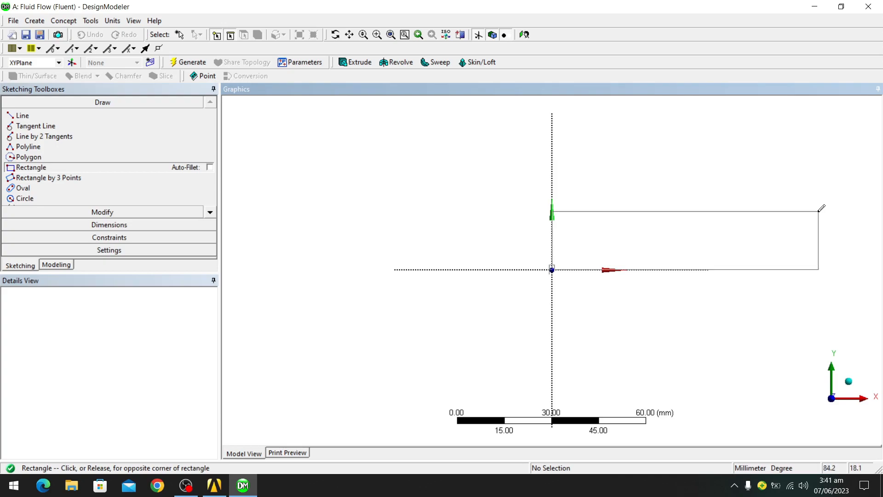
{"action": "left_click", "coordinate": [836, 212]}
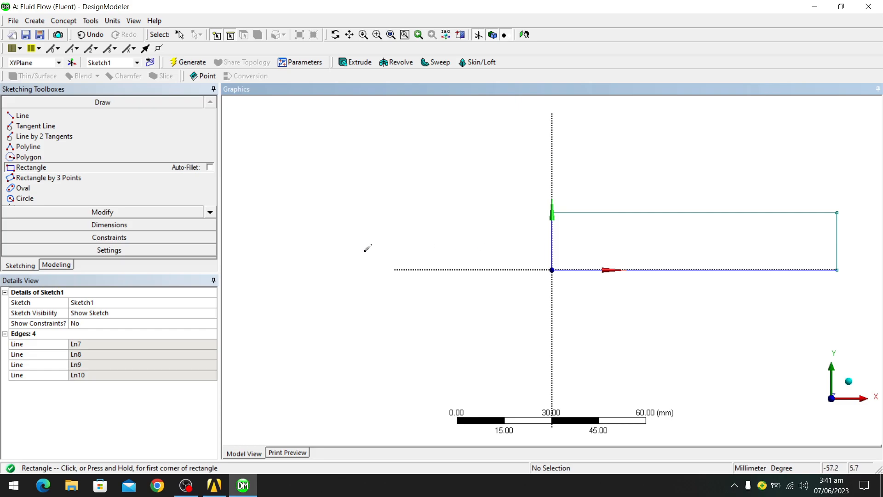
- Add a Length/Distance dimension between the rectangle's two horizontal edges, placed outside its vertical edge on the Y axis
{"action": "left_click", "coordinate": [121, 227]}
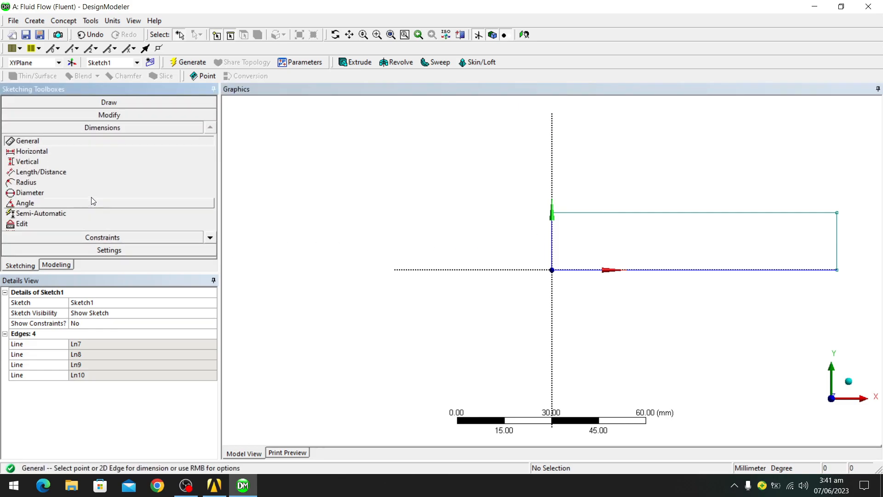
{"action": "left_click", "coordinate": [88, 169]}
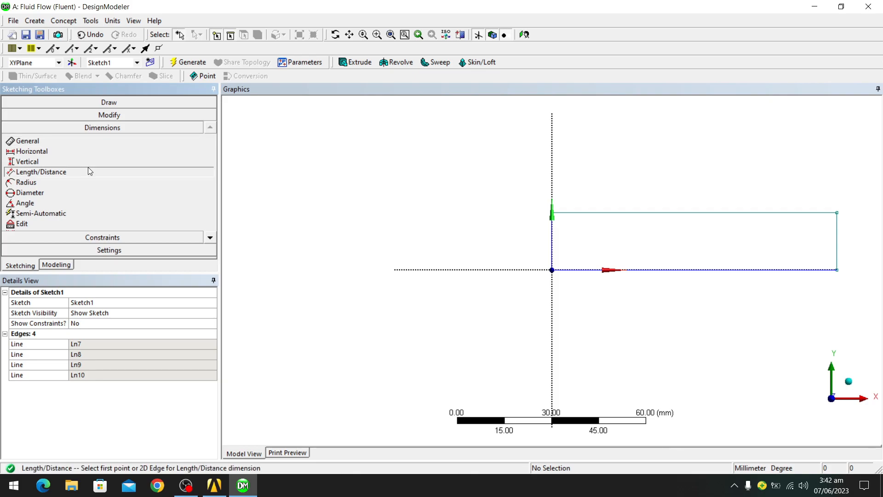
{"action": "left_click", "coordinate": [627, 271]}
{"action": "left_click", "coordinate": [629, 214]}
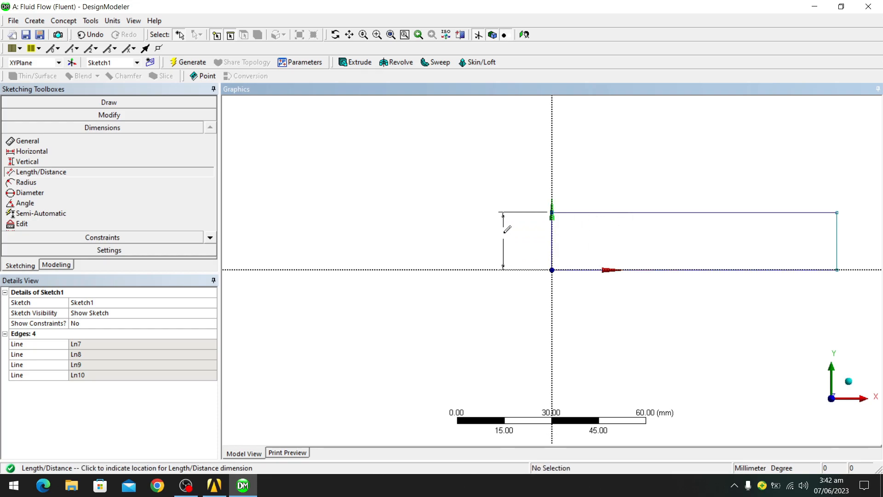
{"action": "left_click", "coordinate": [488, 228]}
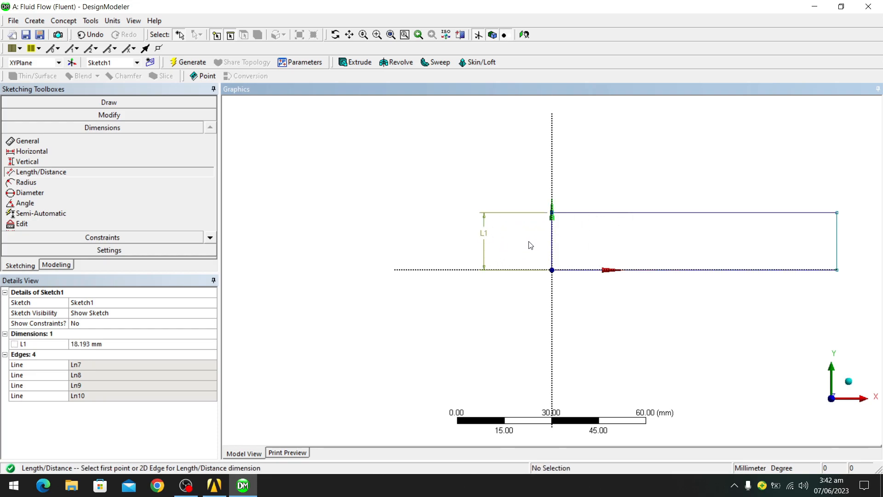
{"action": "left_click", "coordinate": [553, 244]}
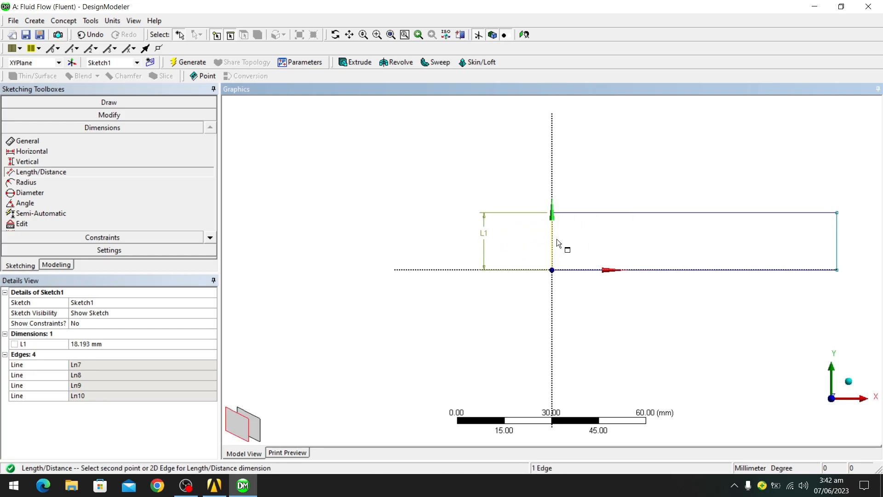
{"action": "left_click", "coordinate": [837, 233]}
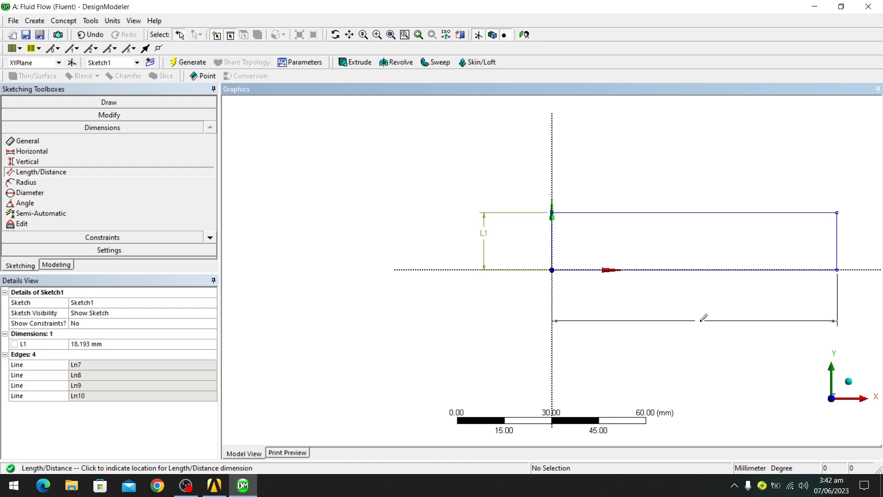
{"action": "key", "text": "Escape"}
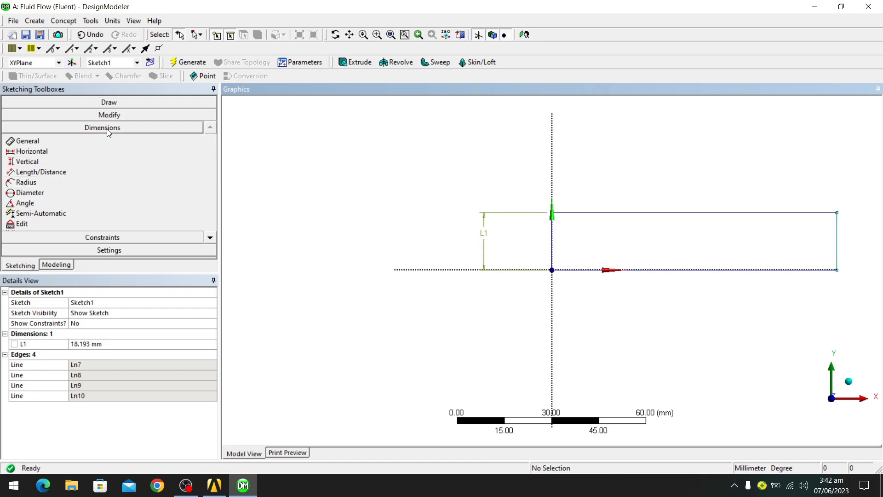
{"action": "left_click", "coordinate": [118, 103]}
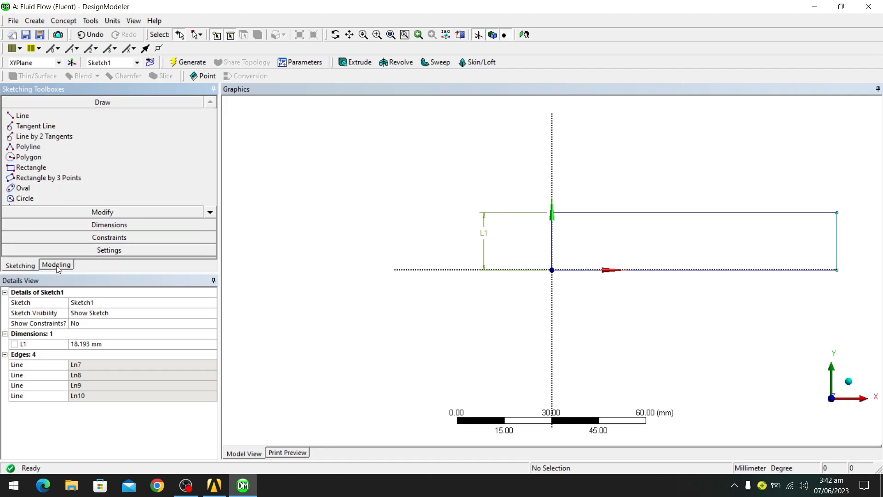
{"action": "left_click", "coordinate": [107, 224]}
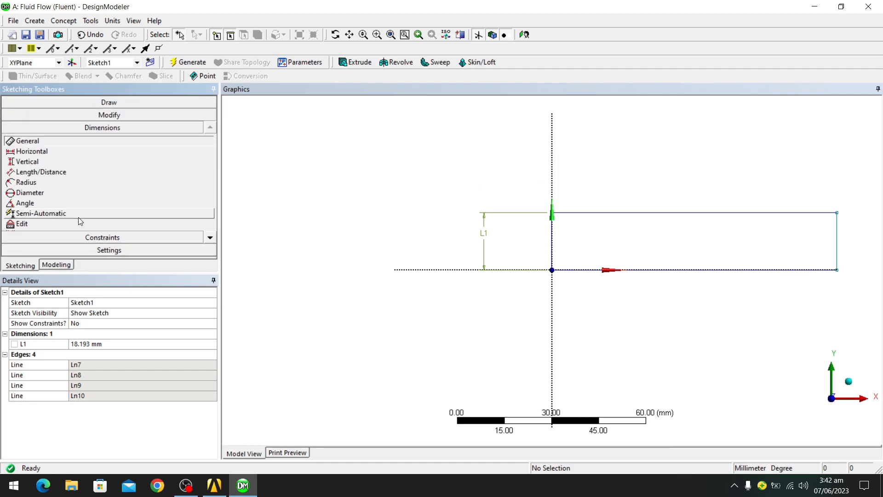
- Add a Length/Distance dimension between the rectangle's two vertical edges, placed below the rectangle
{"action": "left_click", "coordinate": [68, 174]}
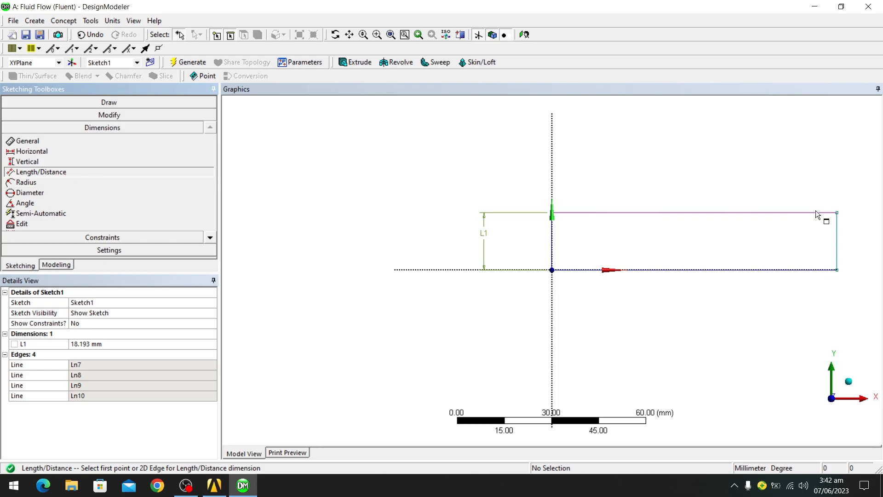
{"action": "left_click", "coordinate": [551, 244]}
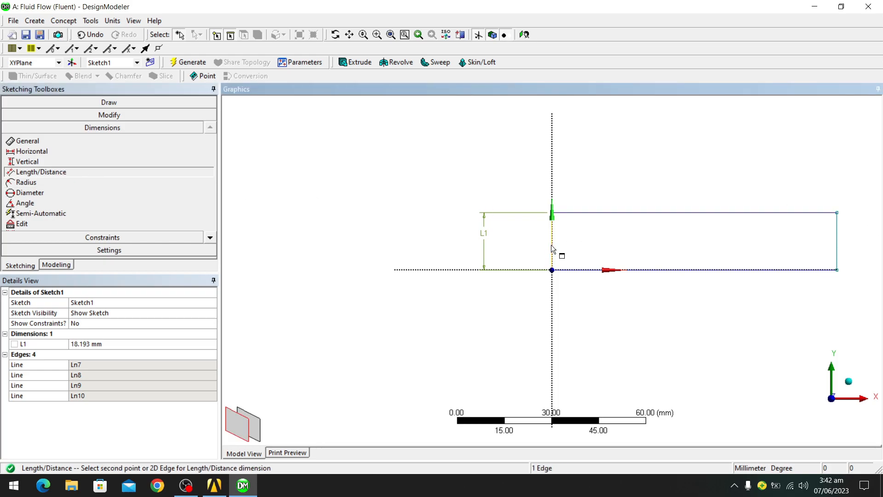
{"action": "left_click", "coordinate": [836, 244]}
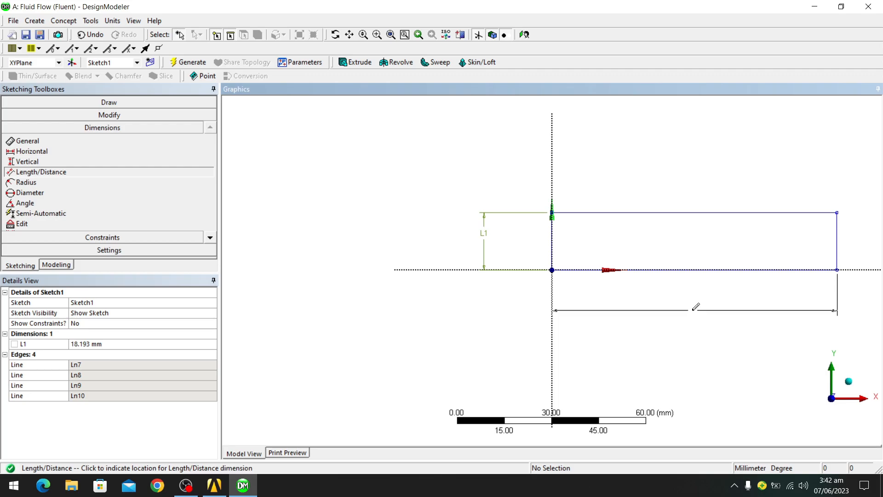
{"action": "left_click", "coordinate": [698, 307]}
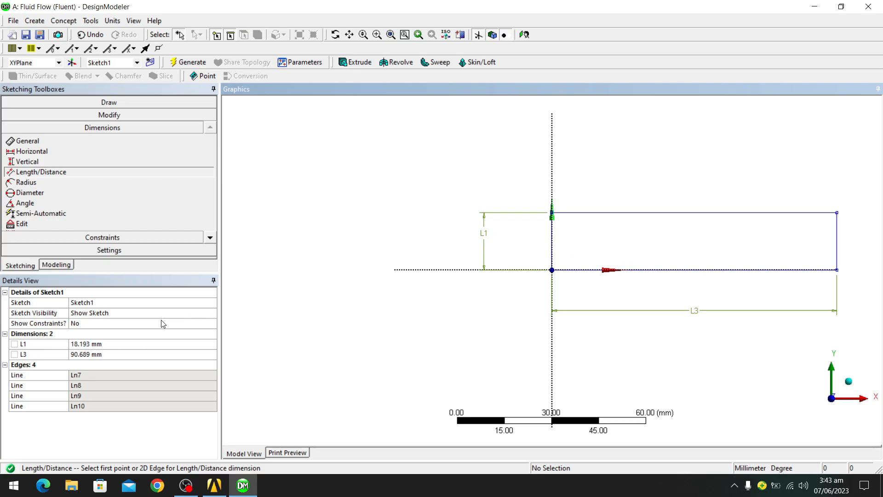
- Set the rectangle's height dimension to 100 mm and its length dimension to 8000 mm
{"action": "left_click", "coordinate": [130, 347]}
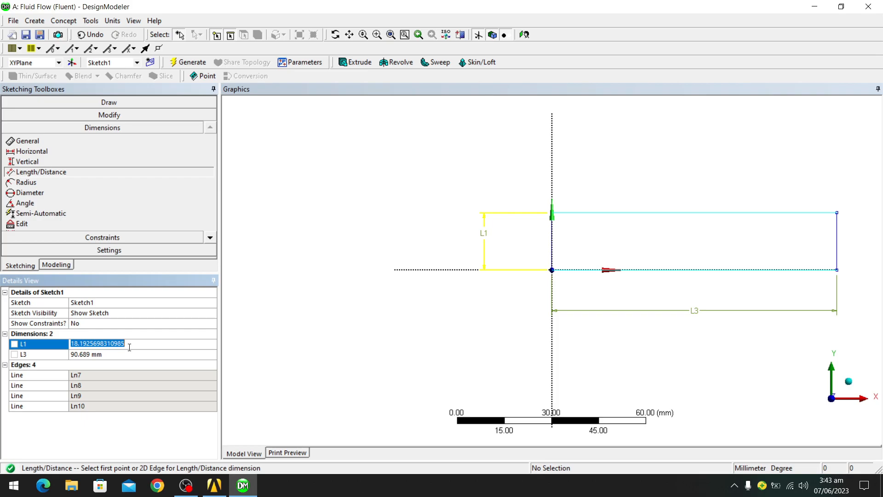
{"action": "type", "text": "100"}
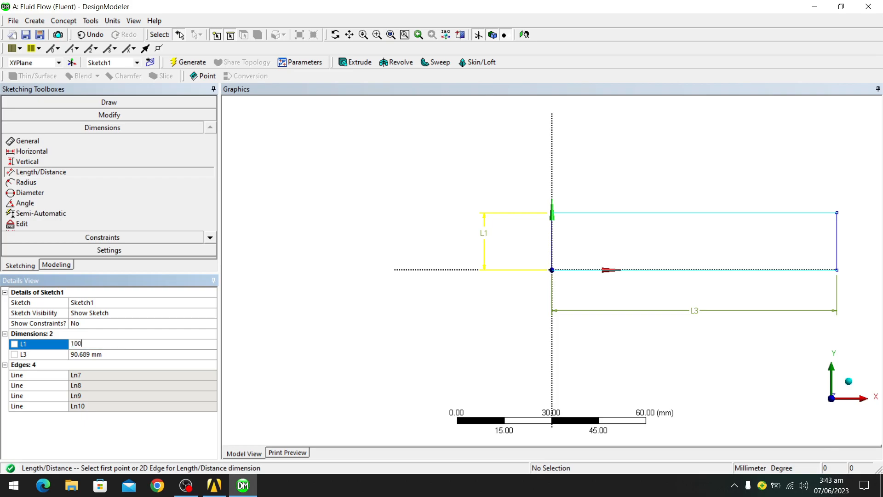
{"action": "key", "text": "Return"}
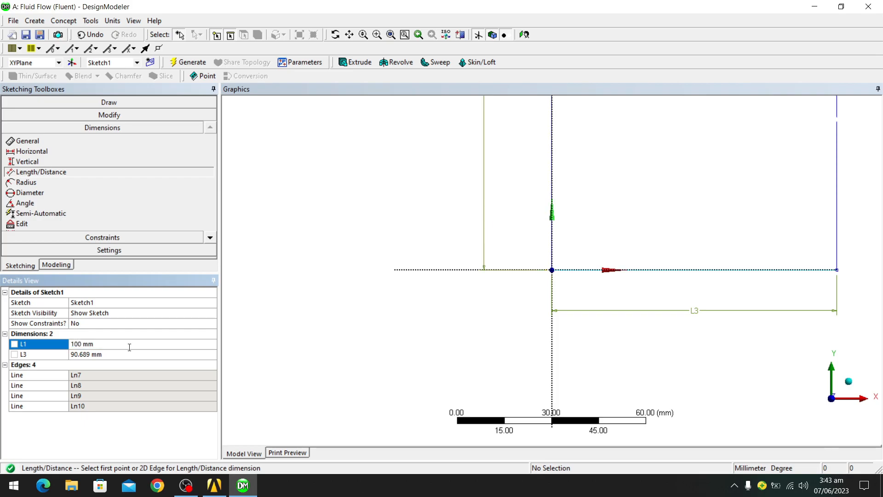
{"action": "left_click", "coordinate": [126, 355]}
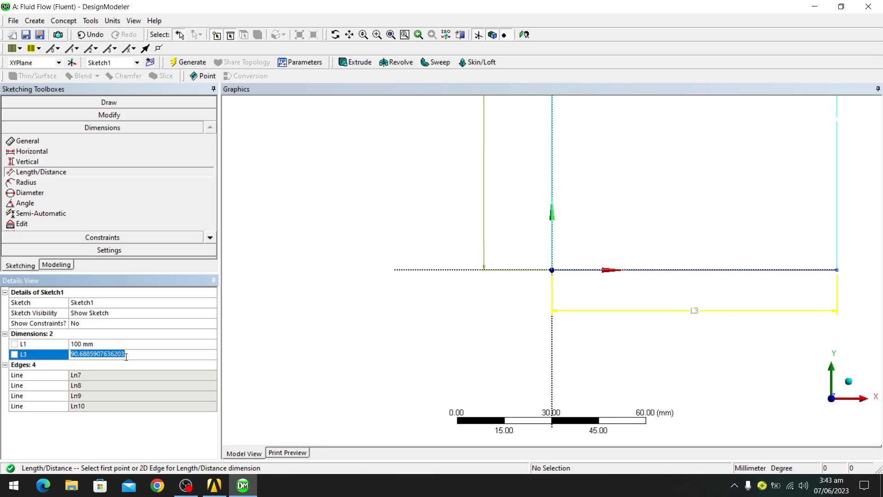
{"action": "type", "text": "8000"}
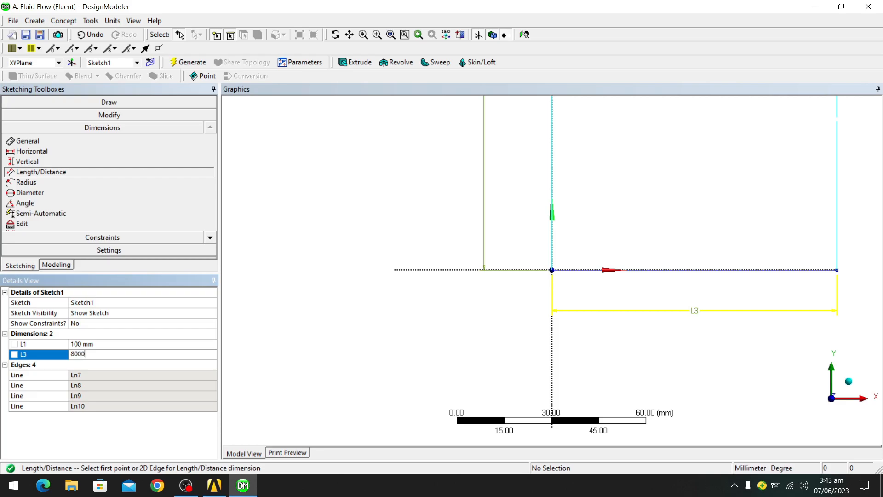
{"action": "key", "text": "Return"}
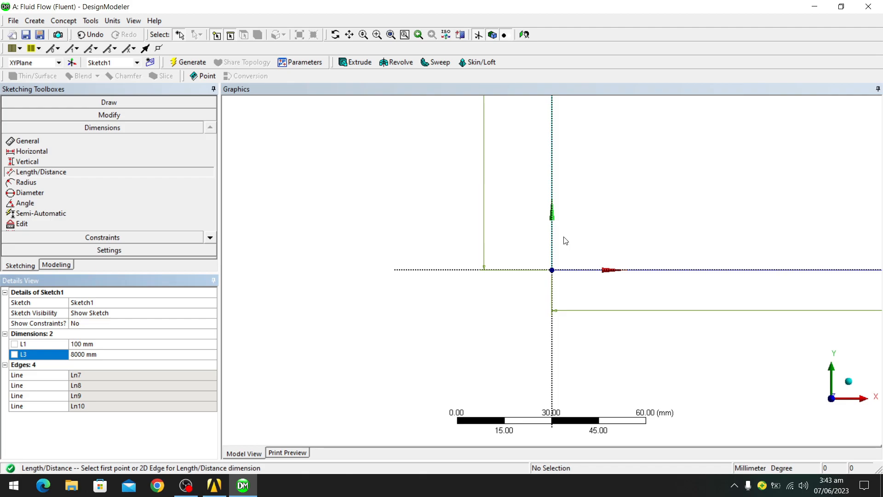
- Examine the whole resized rectangle from end to end, facing the XYPlane
{"action": "scroll", "coordinate": [565, 241], "scroll_direction": "down", "scroll_amount": 6}
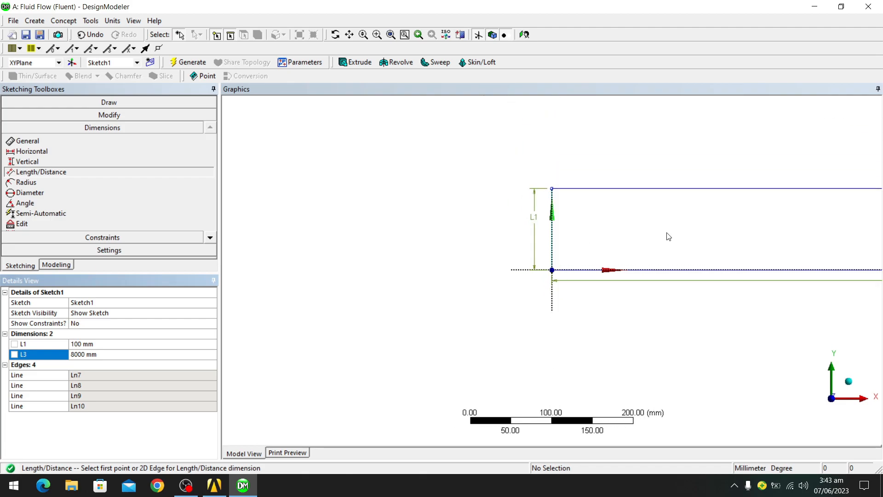
{"action": "mouse_move", "coordinate": [693, 242]}
{"action": "middle_mouse_down", "text": "ctrl"}
{"action": "mouse_move", "coordinate": [409, 272]}
{"action": "mouse_move", "coordinate": [484, 282]}
{"action": "middle_mouse_up", "text": "ctrl"}
{"action": "scroll", "coordinate": [483, 281], "scroll_direction": "down", "scroll_amount": 4}
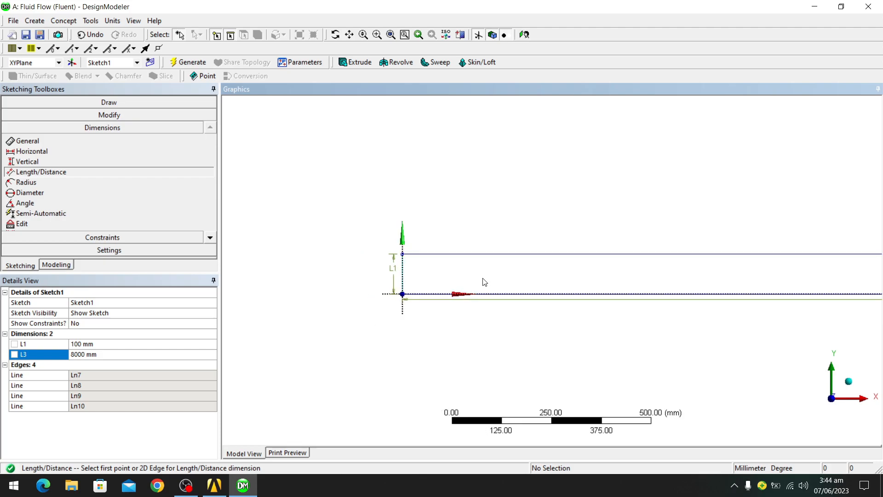
{"action": "scroll", "coordinate": [490, 278], "scroll_direction": "down", "scroll_amount": 2}
{"action": "mouse_move", "coordinate": [677, 276]}
{"action": "middle_mouse_down"}
{"action": "mouse_move", "coordinate": [598, 291]}
{"action": "mouse_move", "coordinate": [634, 271]}
{"action": "middle_mouse_up"}
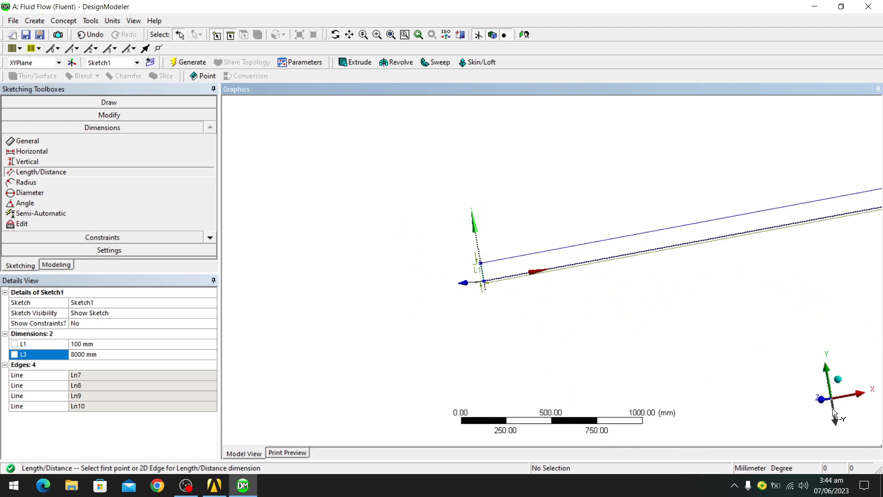
{"action": "left_click", "coordinate": [821, 400]}
{"action": "scroll", "coordinate": [775, 244], "scroll_direction": "down", "scroll_amount": 3}
{"action": "scroll", "coordinate": [776, 247], "scroll_direction": "down", "scroll_amount": 2}
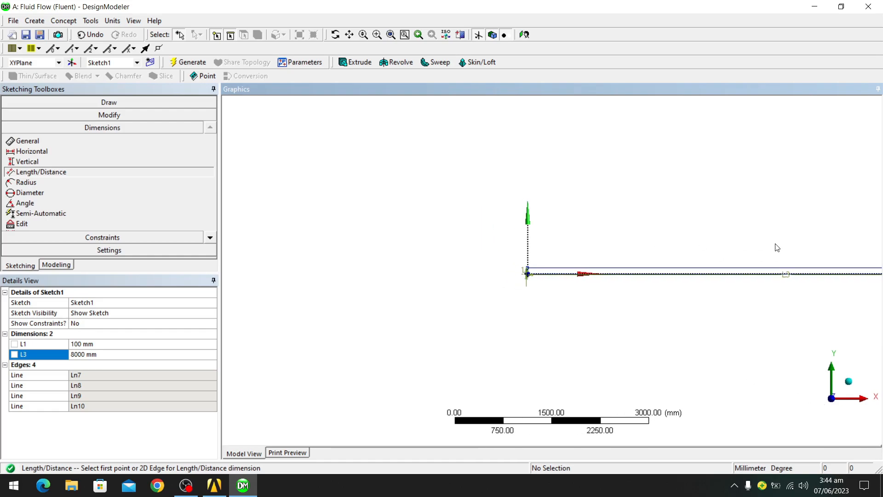
{"action": "middle_click_drag", "start_coordinate": [775, 247], "coordinate": [573, 260], "text": "ctrl"}
{"action": "scroll", "coordinate": [574, 260], "scroll_direction": "down", "scroll_amount": 1}
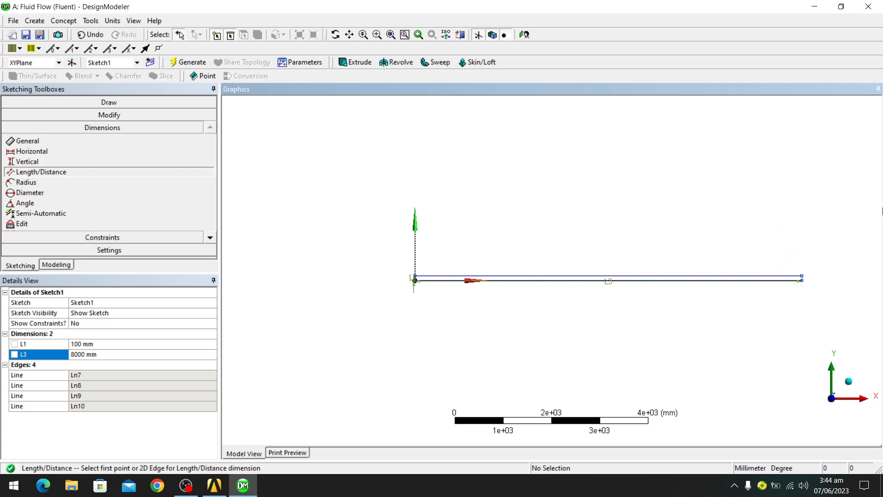
- Create a surface from Sketch1 on the XYPlane with Surfaces From Sketches and generate it
{"action": "left_click", "coordinate": [65, 21]}
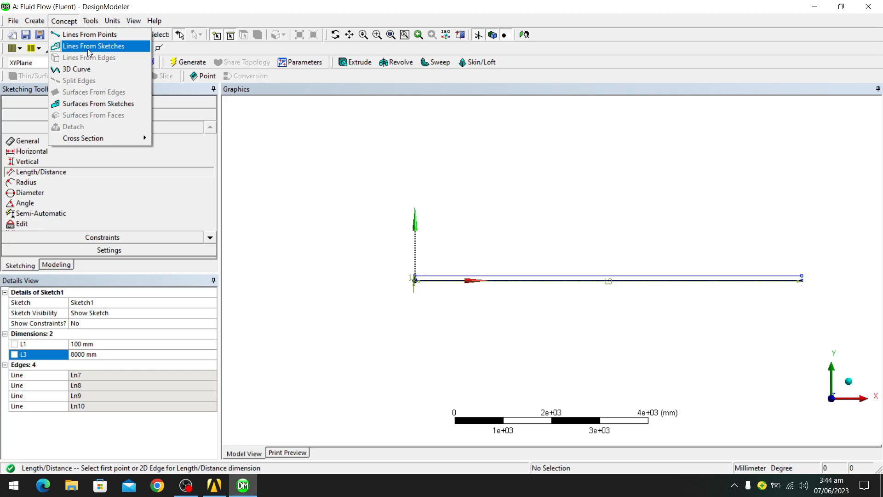
{"action": "left_click", "coordinate": [98, 108]}
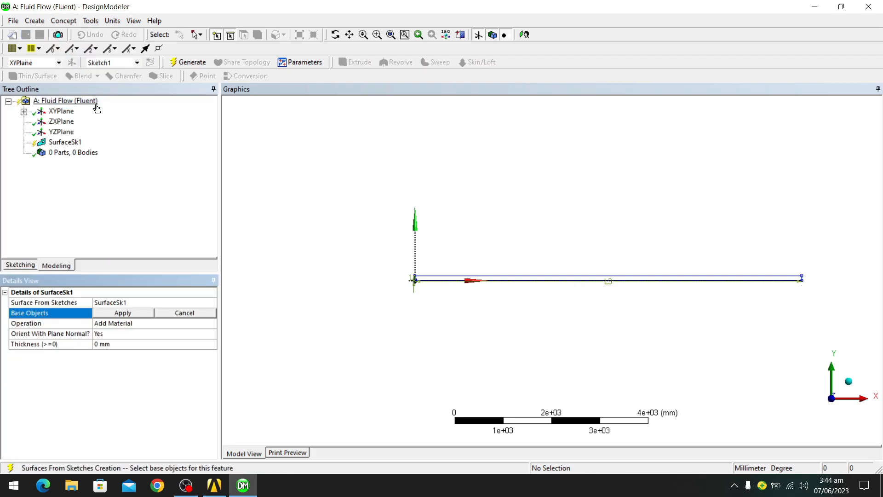
{"action": "left_click", "coordinate": [67, 143]}
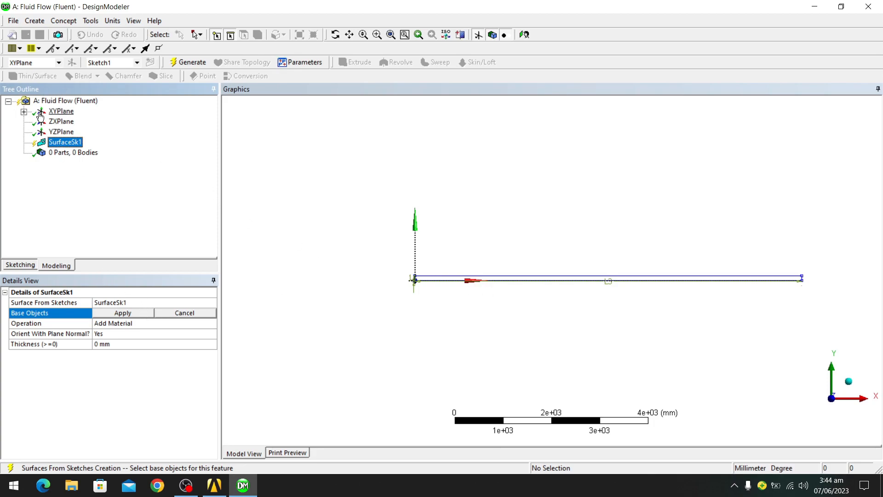
{"action": "left_click", "coordinate": [24, 112]}
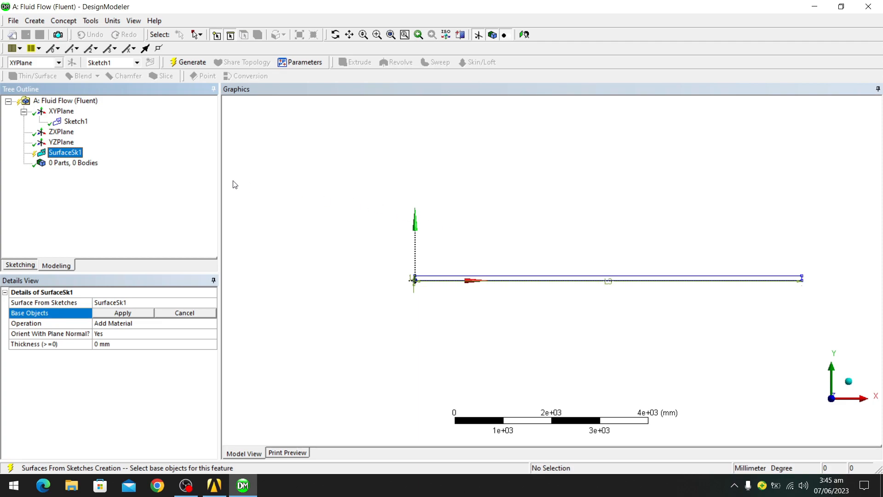
{"action": "left_click", "coordinate": [76, 121]}
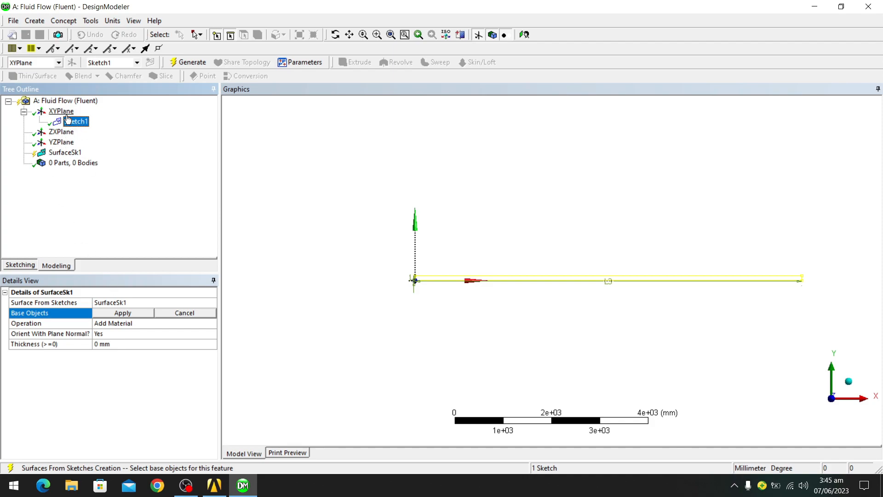
{"action": "left_click", "coordinate": [137, 313]}
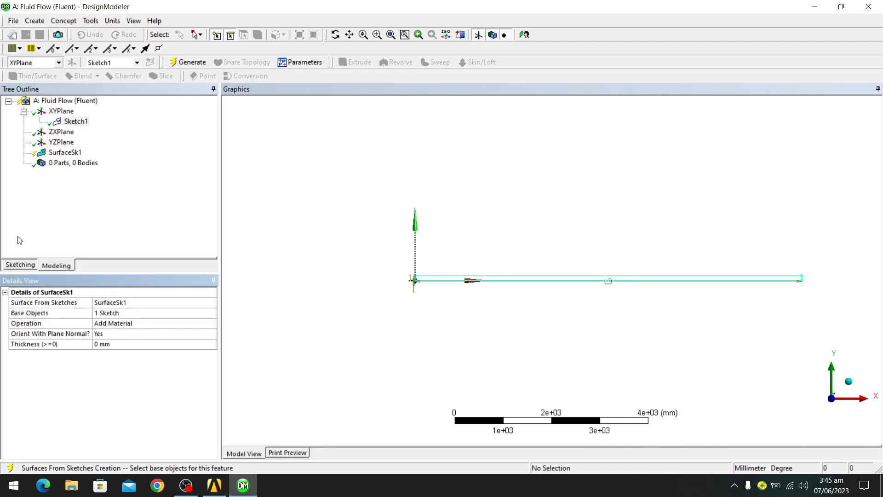
{"action": "scroll", "coordinate": [621, 259], "scroll_direction": "down", "scroll_amount": 5}
{"action": "scroll", "coordinate": [617, 258], "scroll_direction": "up", "scroll_amount": 5}
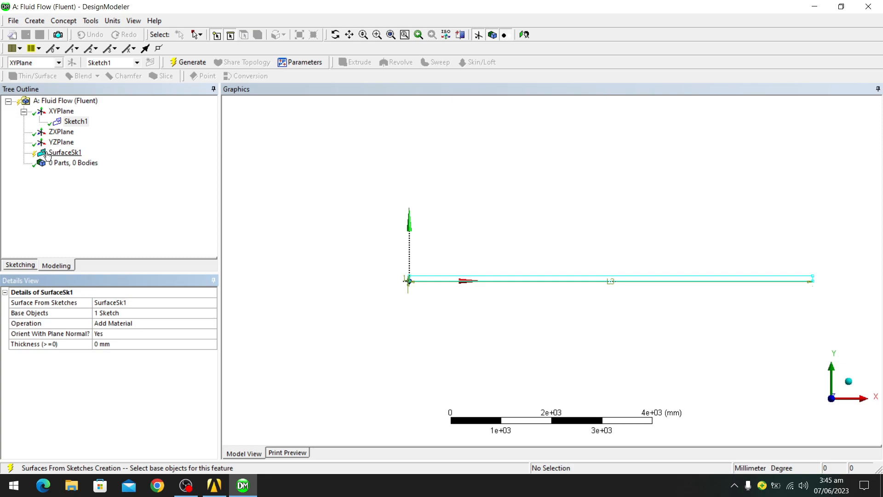
{"action": "scroll", "coordinate": [632, 290], "scroll_direction": "down", "scroll_amount": 2}
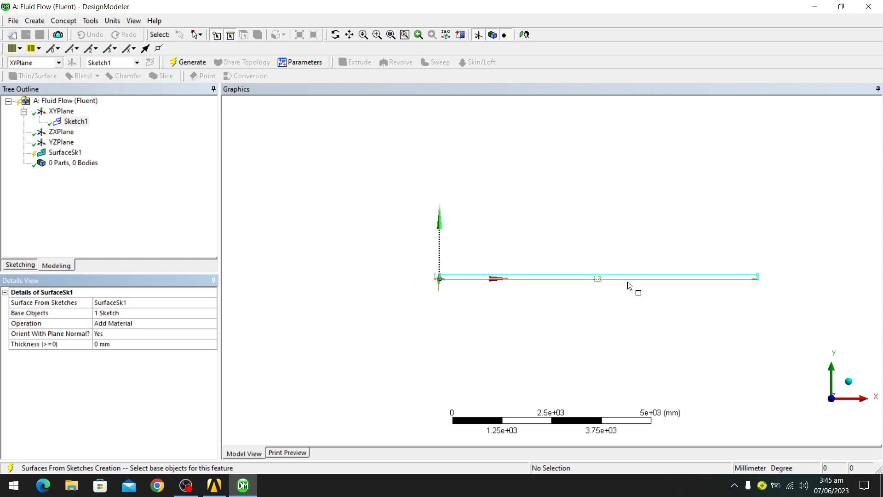
{"action": "scroll", "coordinate": [628, 286], "scroll_direction": "up", "scroll_amount": 3}
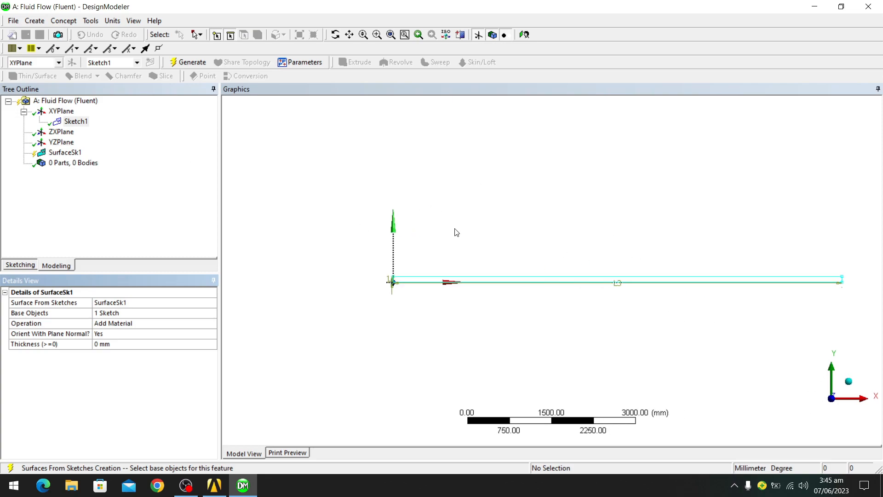
{"action": "left_click", "coordinate": [186, 63]}
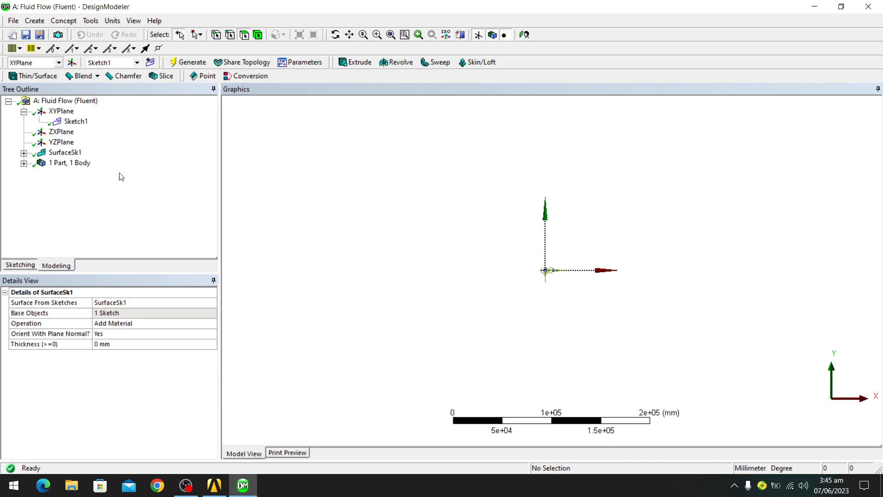
- Examine the generated surface up close along its length, facing the XYPlane
{"action": "scroll", "coordinate": [544, 271], "scroll_direction": "up", "scroll_amount": 8}
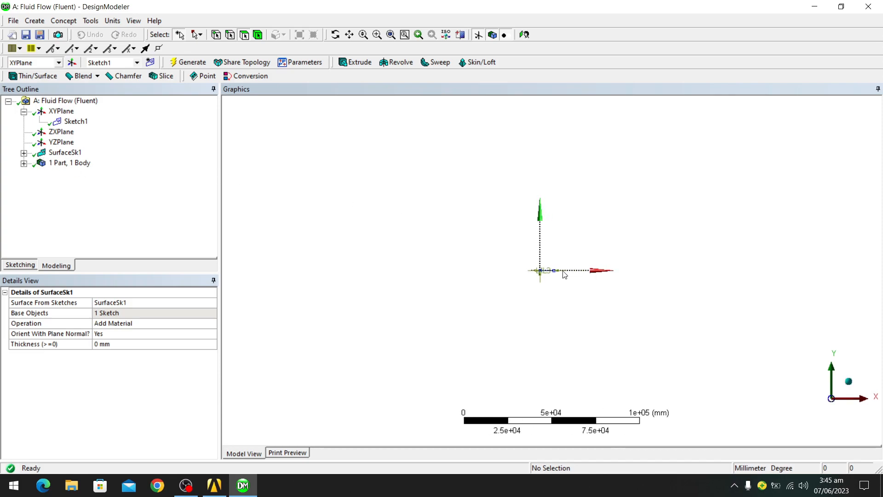
{"action": "scroll", "coordinate": [465, 271], "scroll_direction": "up", "scroll_amount": 10}
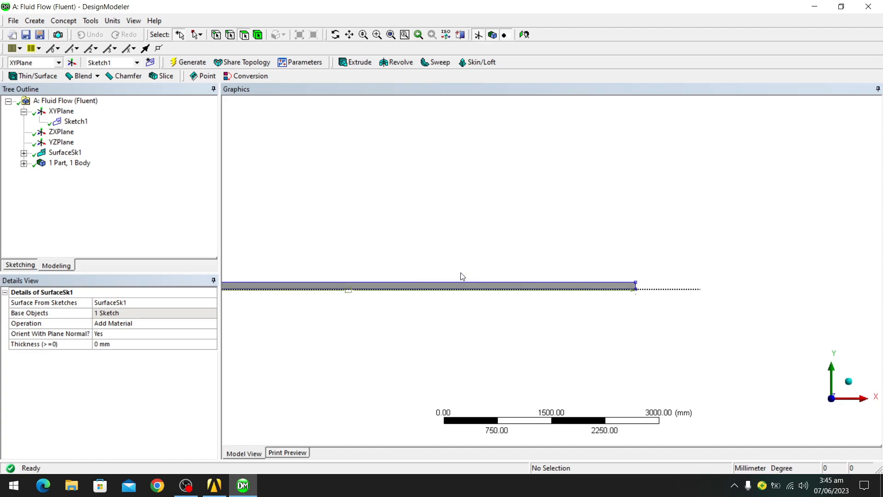
{"action": "scroll", "coordinate": [542, 294], "scroll_direction": "up", "scroll_amount": 4}
{"action": "middle_click_drag", "start_coordinate": [574, 322], "coordinate": [767, 171], "text": "ctrl"}
{"action": "scroll", "coordinate": [253, 225], "scroll_direction": "down", "scroll_amount": 1}
{"action": "scroll", "coordinate": [682, 208], "scroll_direction": "up", "scroll_amount": 1}
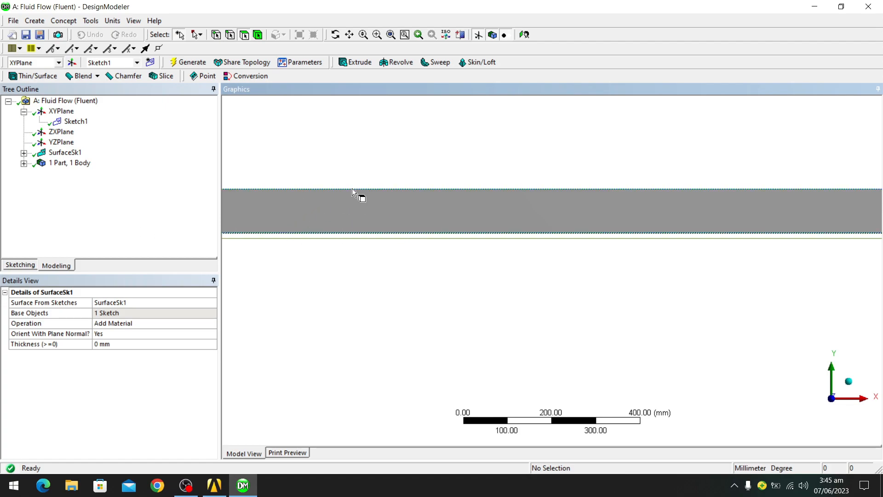
{"action": "scroll", "coordinate": [353, 189], "scroll_direction": "down", "scroll_amount": 4}
{"action": "scroll", "coordinate": [353, 190], "scroll_direction": "up", "scroll_amount": 3}
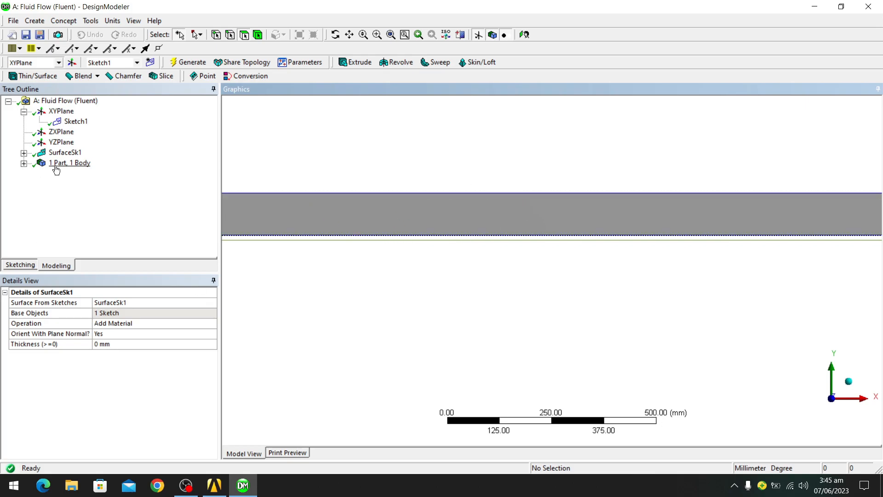
- Set the Fluid/Solid property of the Surface Body to Fluid
{"action": "left_click", "coordinate": [23, 164]}
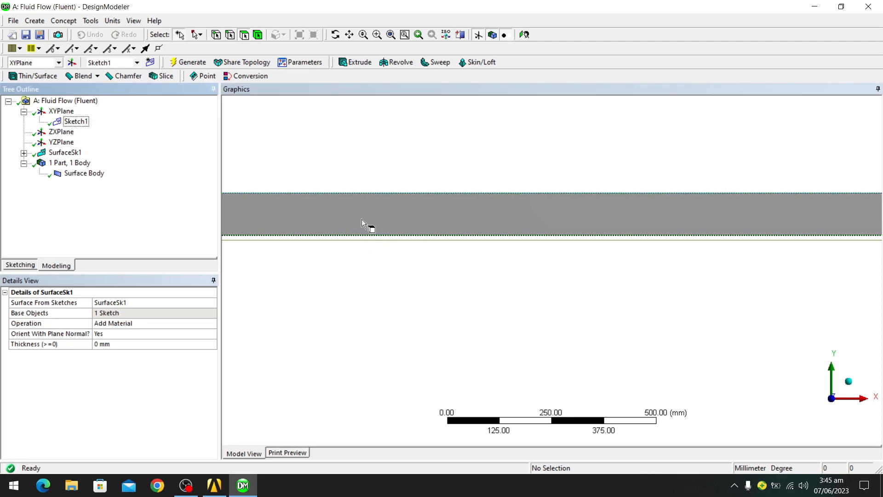
{"action": "left_click", "coordinate": [79, 175]}
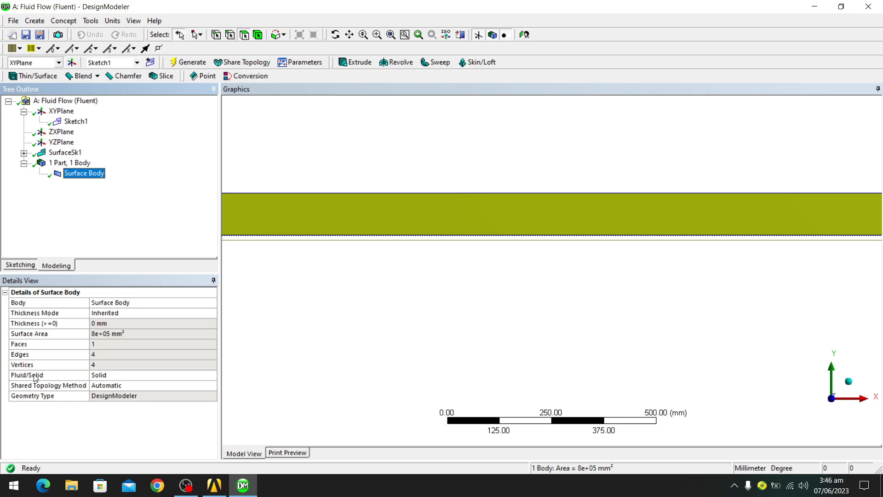
{"action": "left_click", "coordinate": [105, 376]}
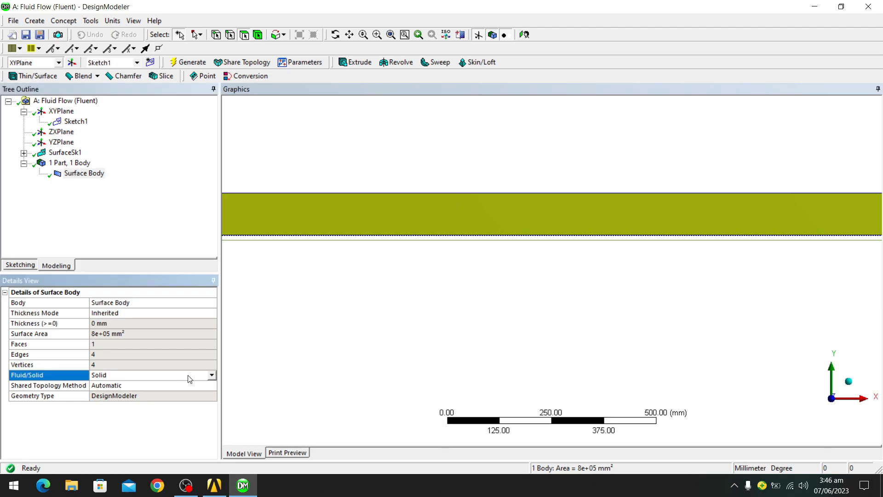
{"action": "left_click", "coordinate": [212, 375]}
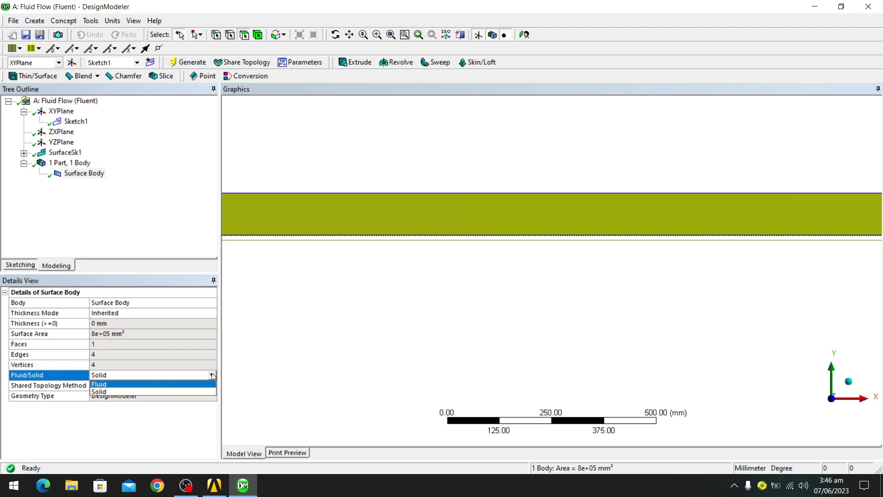
{"action": "left_click", "coordinate": [151, 384]}
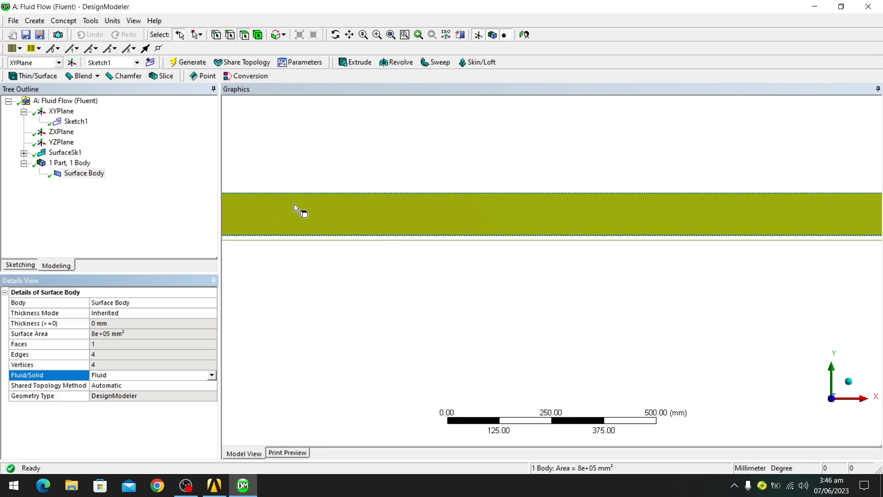
{"action": "left_click", "coordinate": [299, 193]}
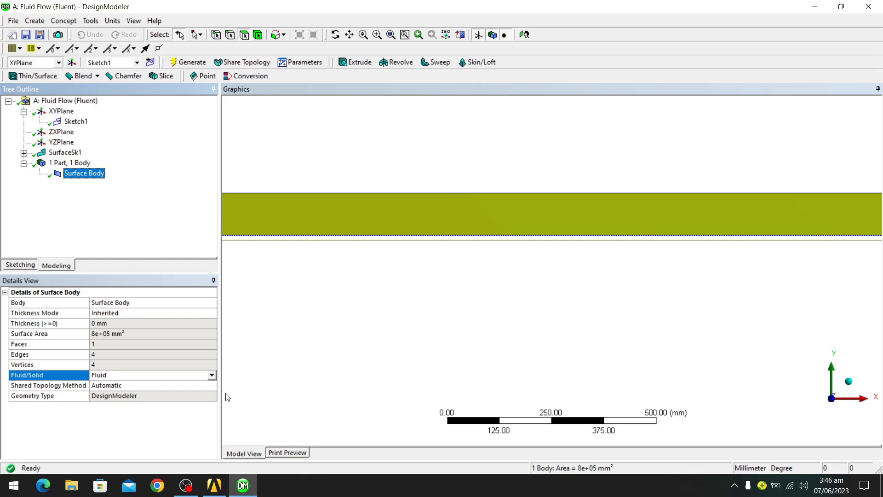
{"action": "left_click", "coordinate": [360, 361]}
- Close DesignModeler, return to Workbench and save the tutorial1 project
{"action": "scroll", "coordinate": [517, 214], "scroll_direction": "down", "scroll_amount": 3}
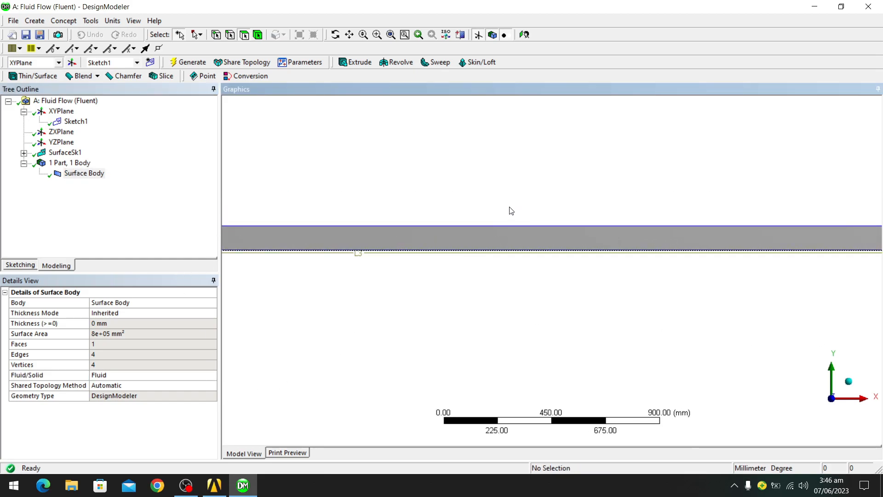
{"action": "scroll", "coordinate": [511, 210], "scroll_direction": "down", "scroll_amount": 3}
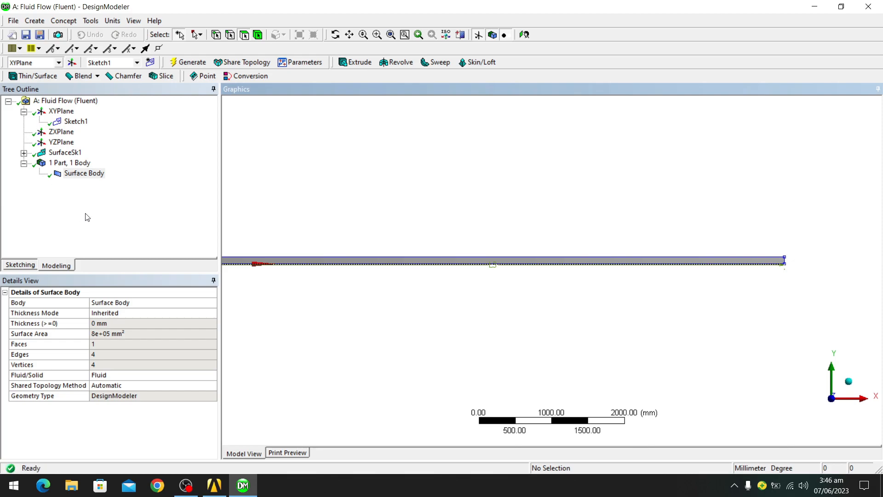
{"action": "key", "text": "alt+F4"}
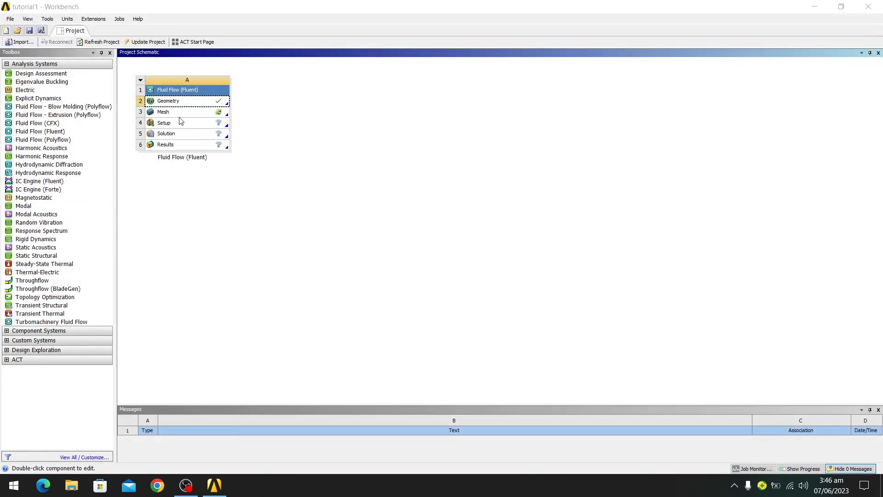
{"action": "left_click", "coordinate": [171, 112]}
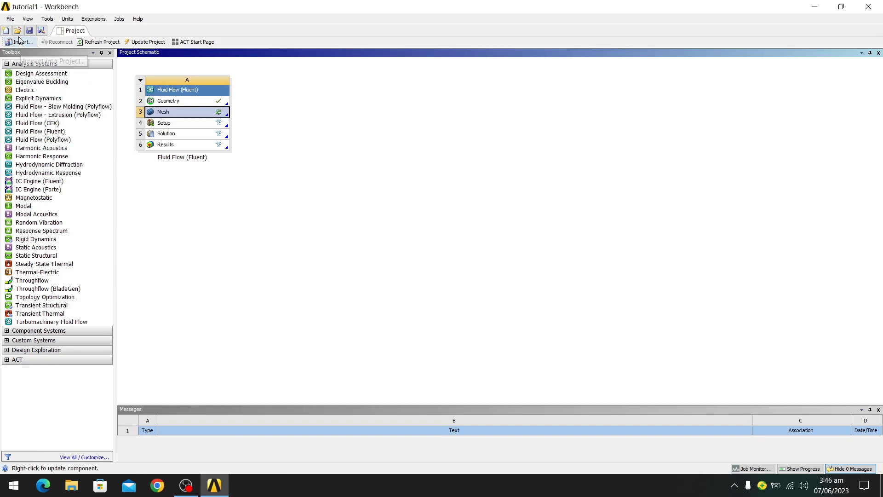
{"action": "left_click", "coordinate": [10, 19]}
{"action": "left_click", "coordinate": [21, 47]}
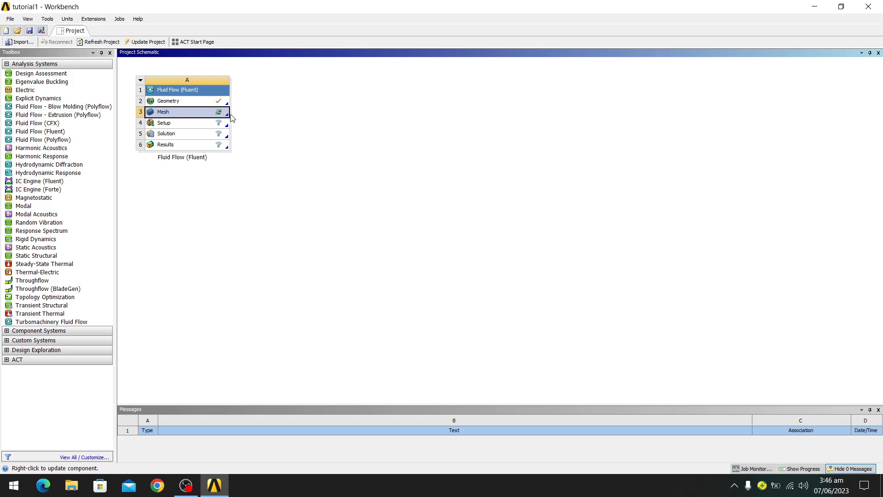
- Open the Mesh component of the Fluid Flow (Fluent) system in Meshing and orient the model to face the XY plane
{"action": "left_click", "coordinate": [289, 119]}
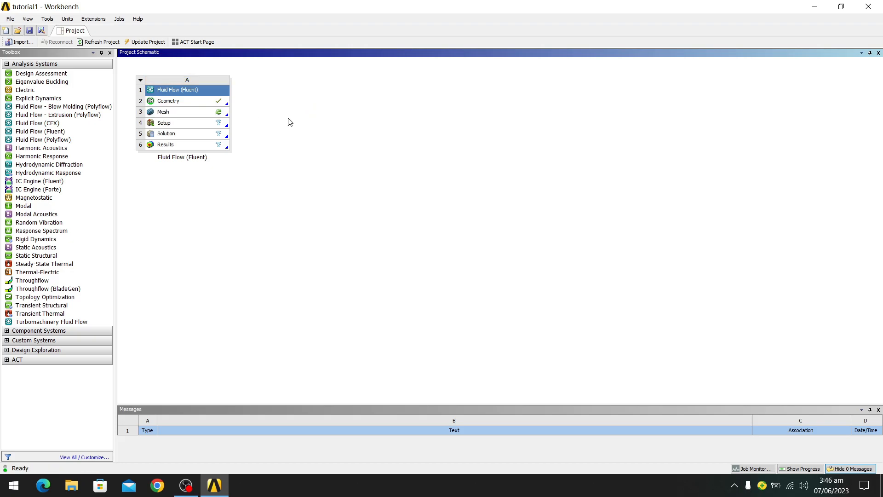
{"action": "double_click", "coordinate": [200, 113]}
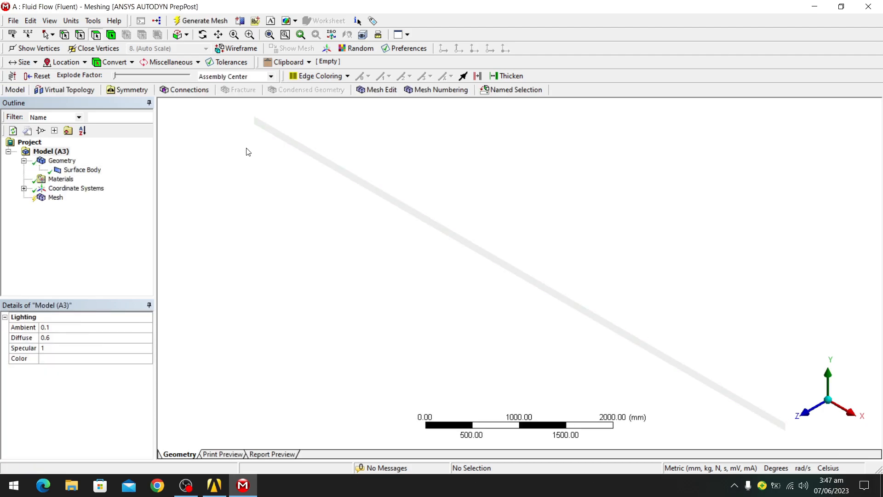
{"action": "left_click", "coordinate": [811, 411]}
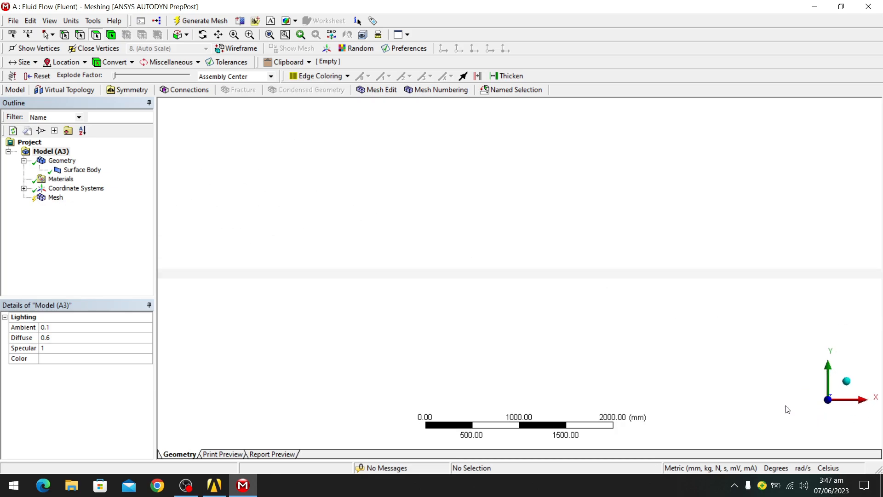
- Create a named selection called inlet_velocity from the short vertical edge at the left end of the surface
{"action": "scroll", "coordinate": [273, 256], "scroll_direction": "down", "scroll_amount": 3}
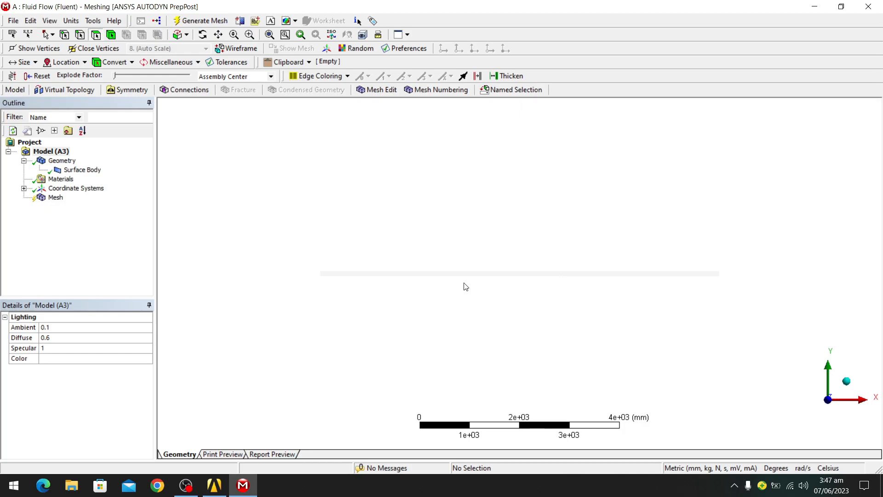
{"action": "scroll", "coordinate": [288, 285], "scroll_direction": "up", "scroll_amount": 3}
{"action": "scroll", "coordinate": [292, 278], "scroll_direction": "up", "scroll_amount": 1}
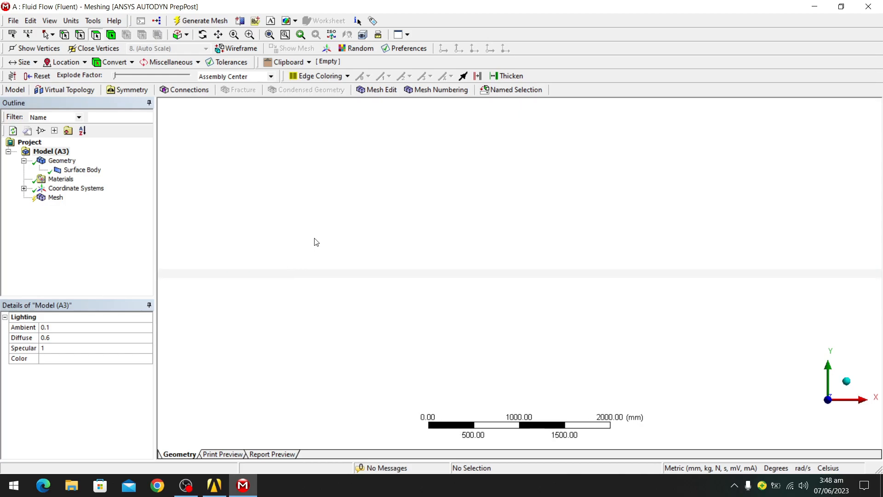
{"action": "middle_click_drag", "start_coordinate": [307, 245], "coordinate": [716, 232], "text": "ctrl"}
{"action": "scroll", "coordinate": [617, 253], "scroll_direction": "up", "scroll_amount": 3}
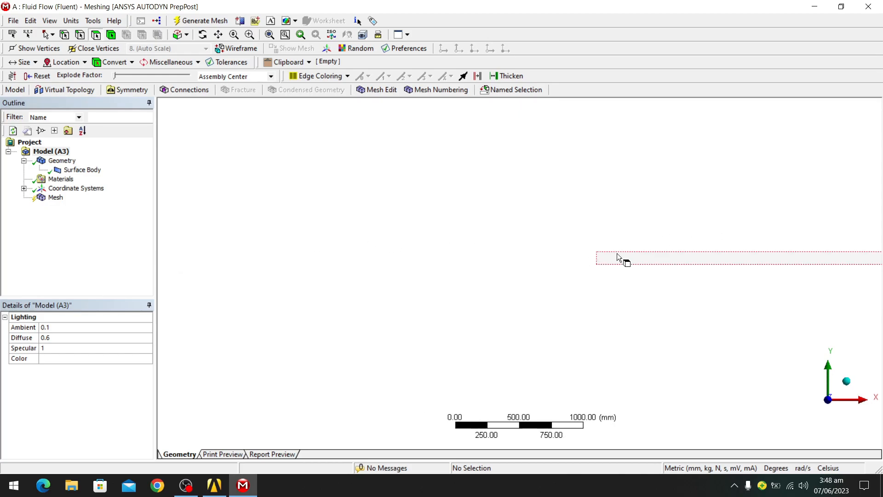
{"action": "middle_click_drag", "start_coordinate": [644, 220], "coordinate": [346, 227], "text": "ctrl"}
{"action": "scroll", "coordinate": [405, 229], "scroll_direction": "down", "scroll_amount": 1}
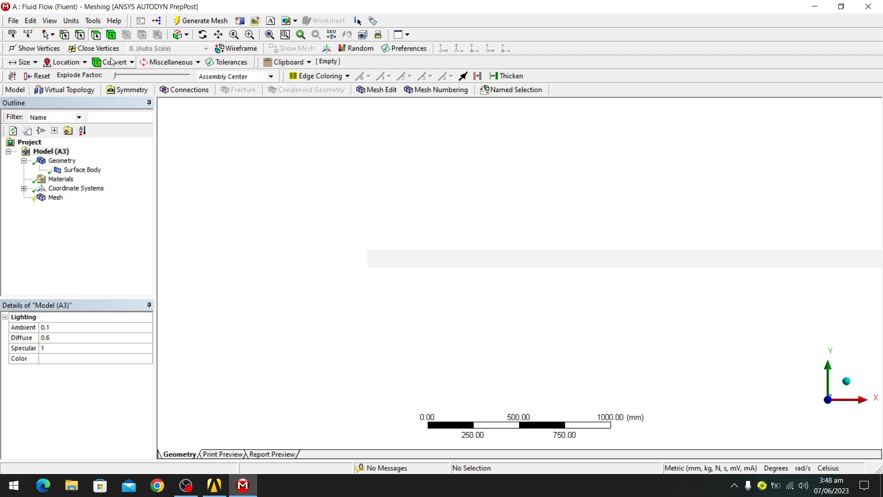
{"action": "left_click", "coordinate": [81, 35]}
{"action": "left_click", "coordinate": [366, 260]}
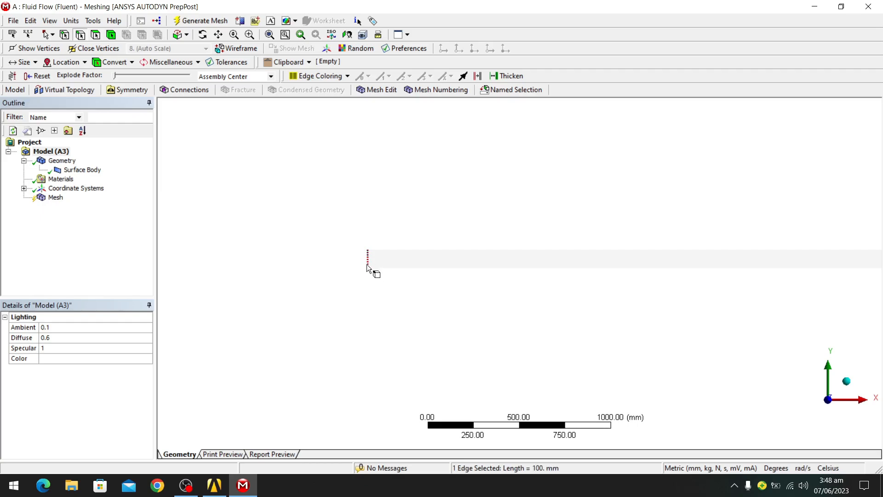
{"action": "right_click", "coordinate": [367, 263]}
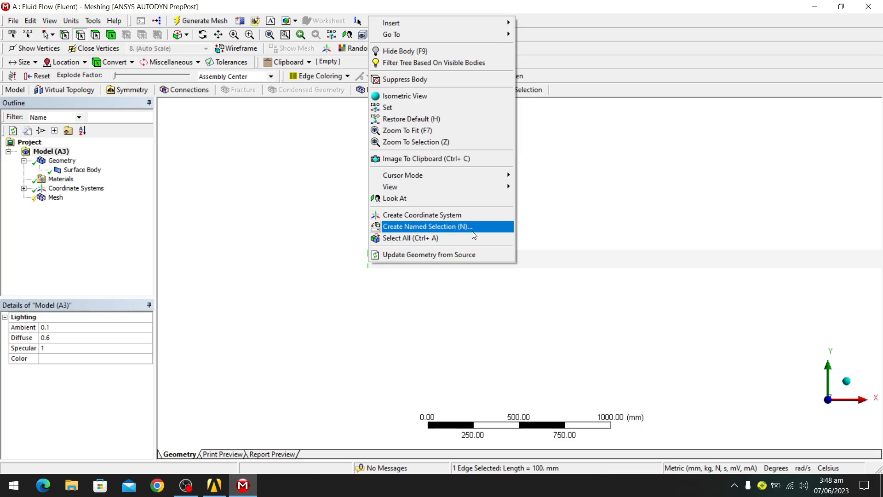
{"action": "left_click", "coordinate": [459, 228]}
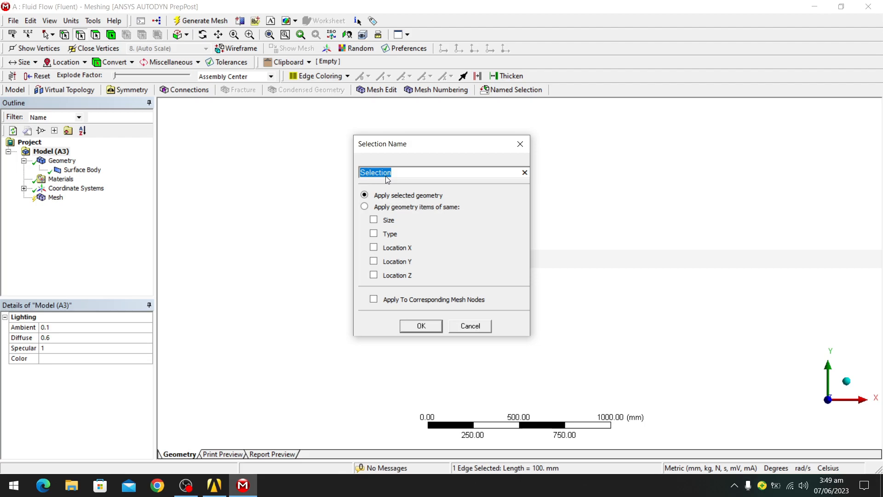
{"action": "type", "text": "inlet"}
{"action": "type", "text": "_velo"}
{"action": "type", "text": "city"}
{"action": "key", "text": "Return"}
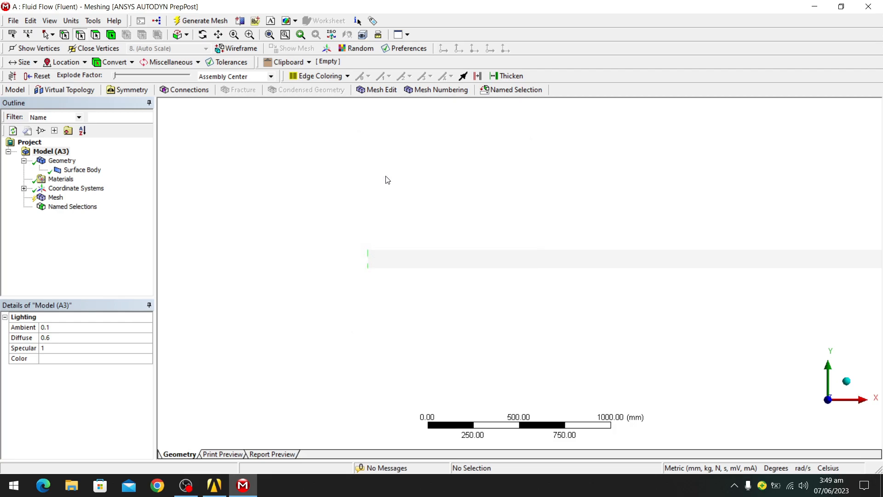
- Create a named selection called outlet_pressure from the short vertical edge at the right end of the surface
{"action": "scroll", "coordinate": [694, 270], "scroll_direction": "down", "scroll_amount": 5}
{"action": "scroll", "coordinate": [736, 280], "scroll_direction": "up", "scroll_amount": 1}
{"action": "middle_click_drag", "start_coordinate": [741, 282], "coordinate": [106, 282], "text": "ctrl"}
{"action": "scroll", "coordinate": [843, 270], "scroll_direction": "up", "scroll_amount": 2}
{"action": "middle_click_drag", "start_coordinate": [843, 270], "coordinate": [315, 304], "text": "ctrl"}
{"action": "scroll", "coordinate": [317, 301], "scroll_direction": "up", "scroll_amount": 2}
{"action": "left_click", "coordinate": [253, 298]}
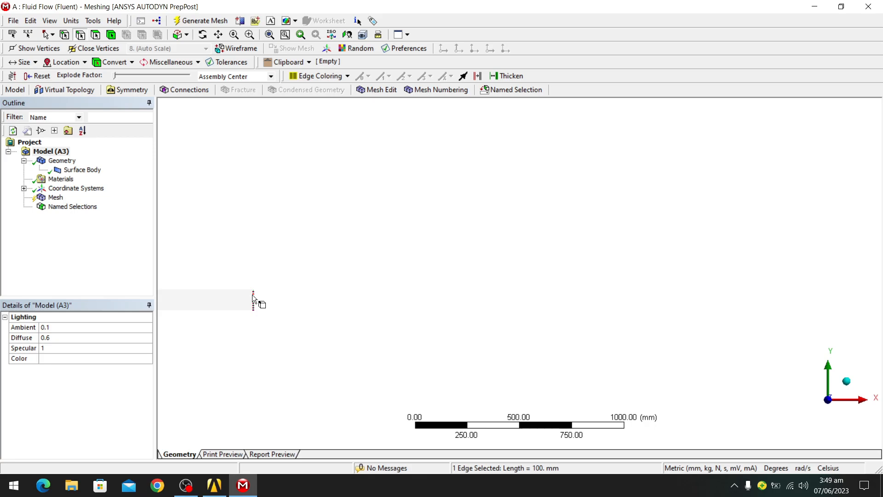
{"action": "right_click", "coordinate": [254, 300]}
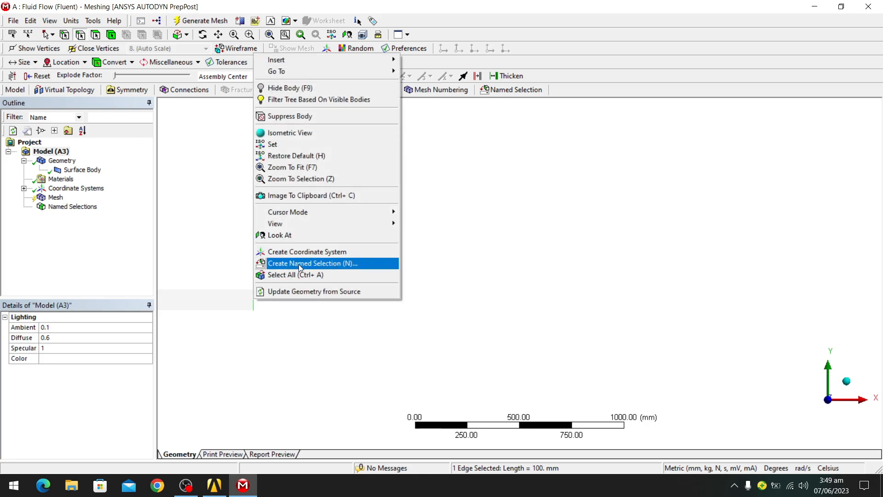
{"action": "left_click", "coordinate": [339, 264]}
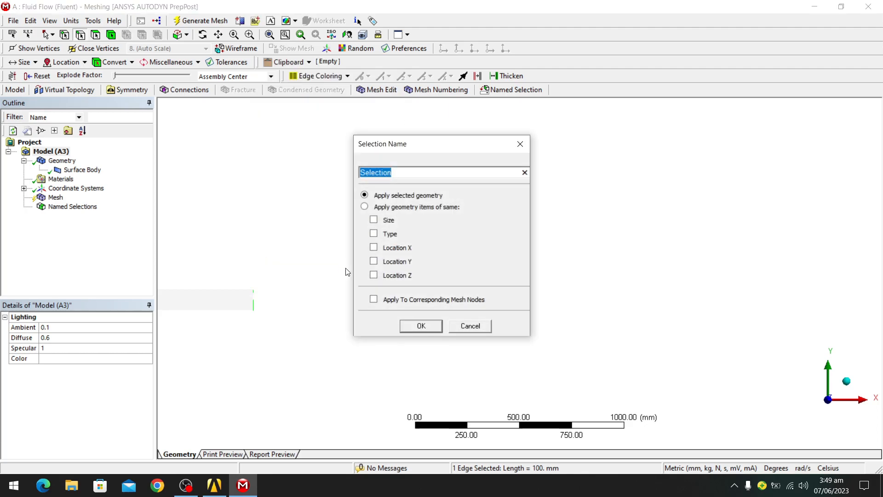
{"action": "type", "text": "outlet_pressure"}
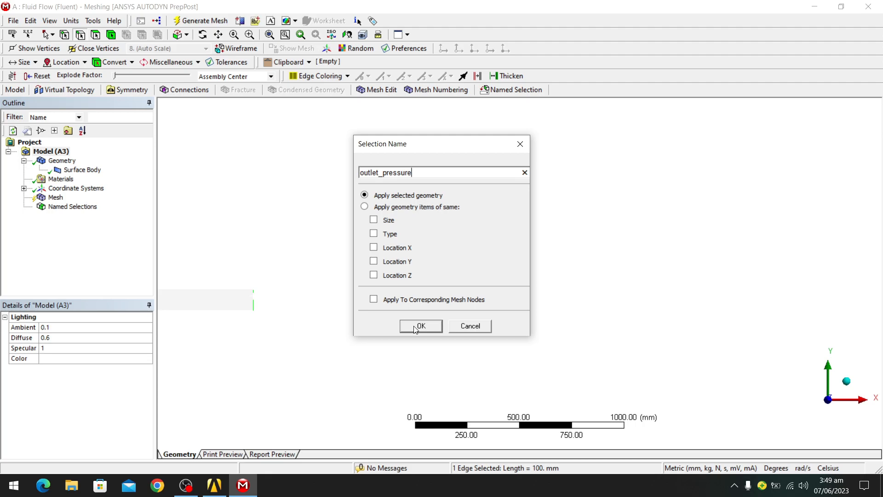
{"action": "left_click", "coordinate": [416, 327]}
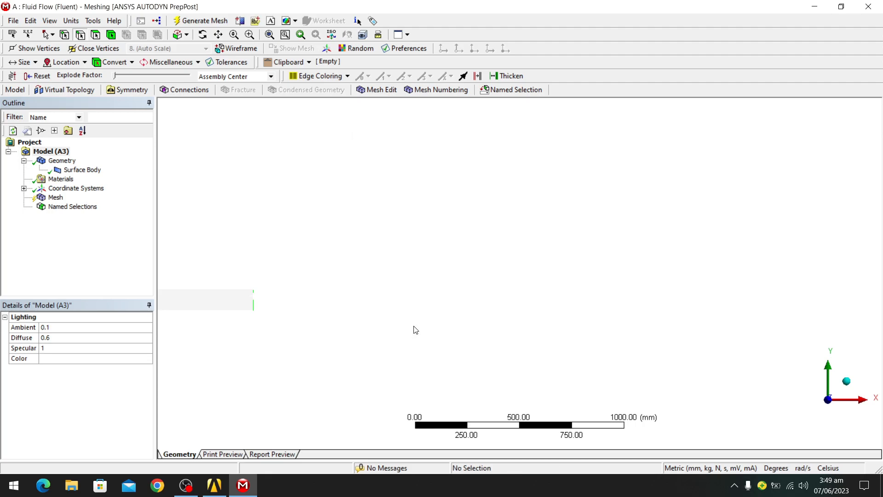
- Create a named selection called wall from the long upper edge of the surface
{"action": "middle_click_drag", "start_coordinate": [252, 281], "coordinate": [798, 279], "text": "ctrl"}
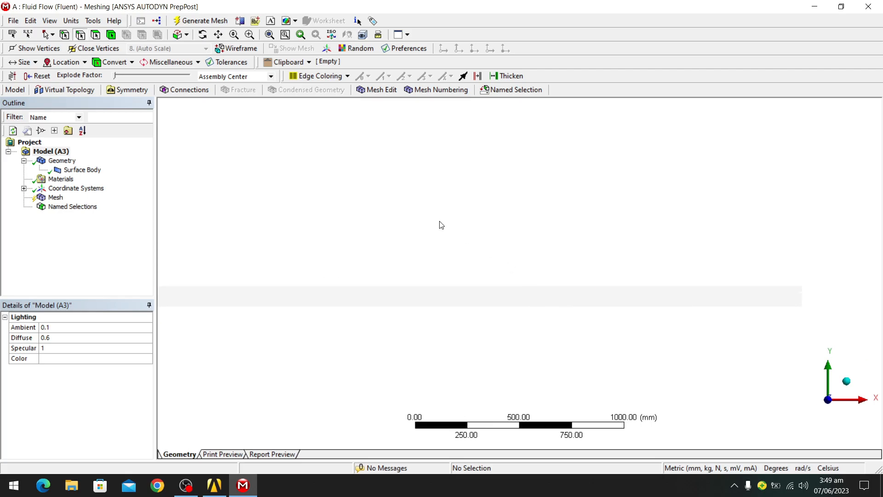
{"action": "left_click", "coordinate": [506, 286]}
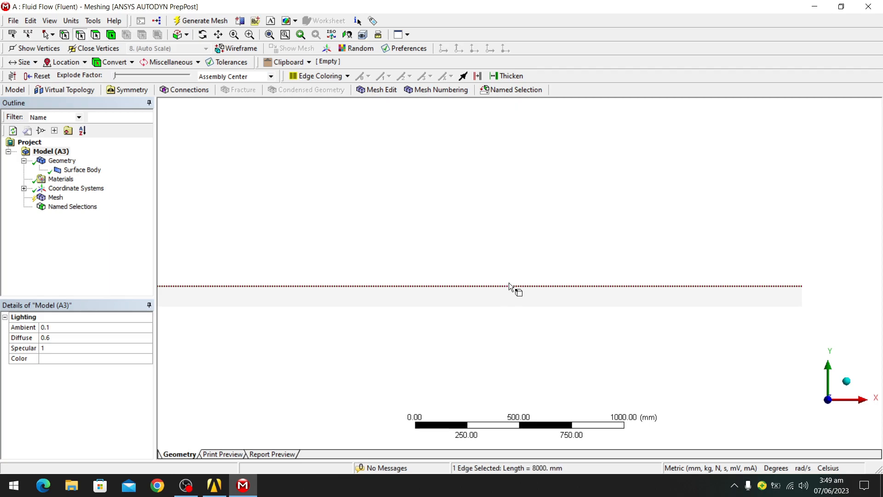
{"action": "right_click", "coordinate": [523, 287]}
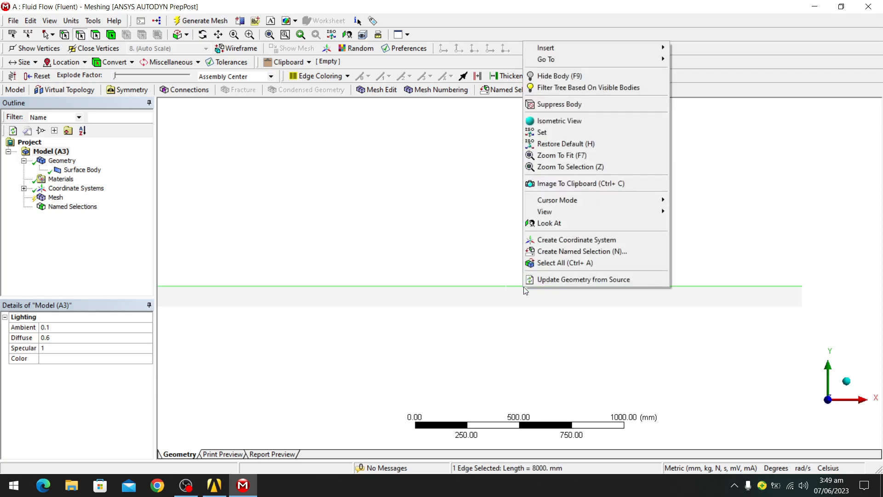
{"action": "left_click", "coordinate": [580, 251]}
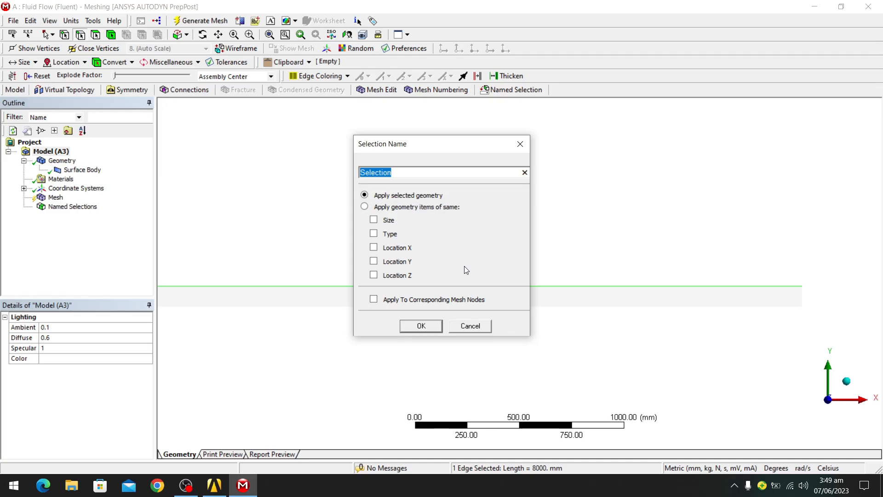
{"action": "type", "text": "wall"}
{"action": "key", "text": "Return"}
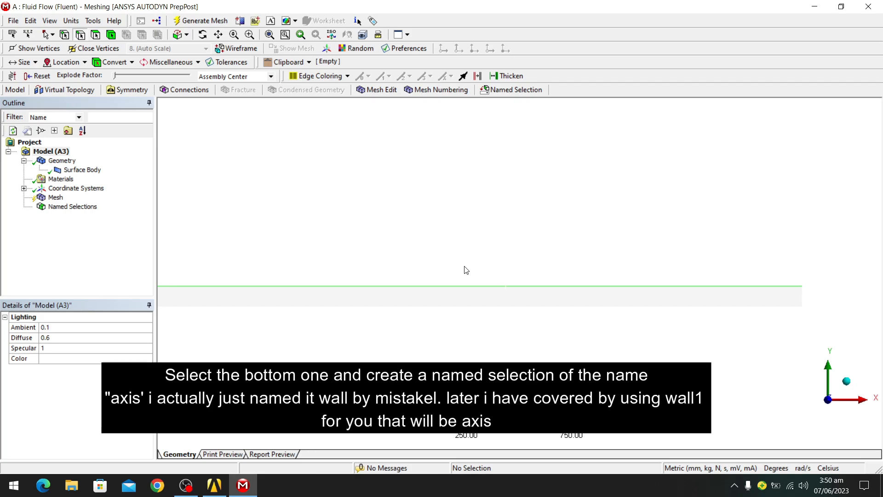
- Create a named selection called wall from the long lower edge of the surface
{"action": "left_click", "coordinate": [477, 306]}
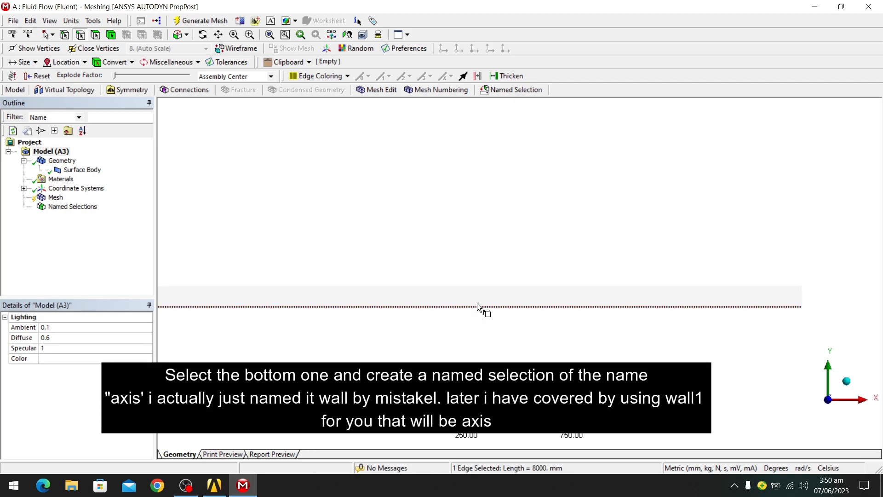
{"action": "right_click", "coordinate": [478, 306]}
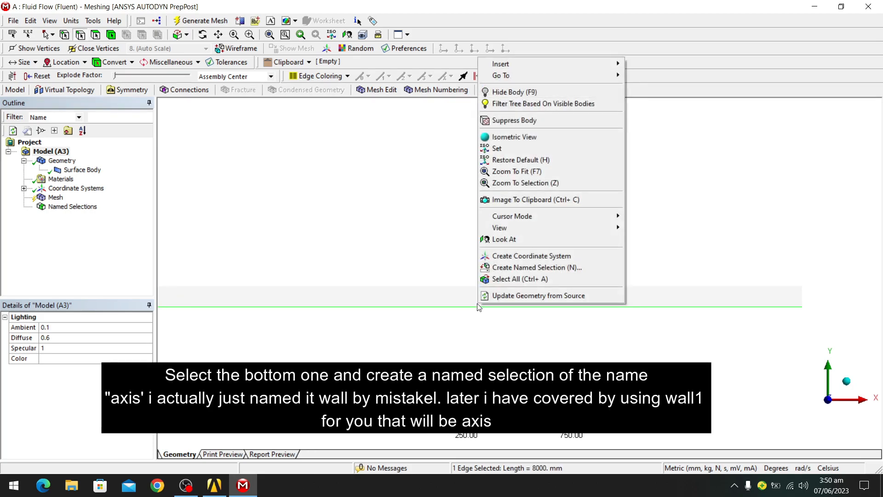
{"action": "left_click", "coordinate": [515, 269]}
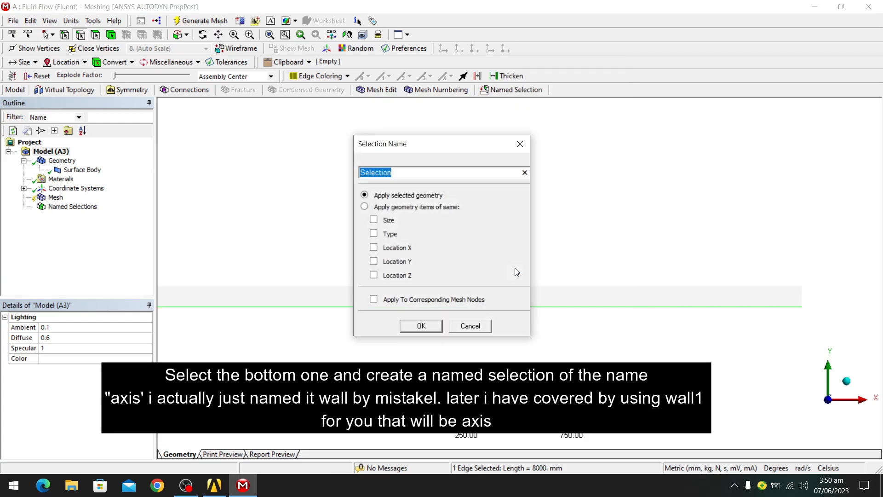
{"action": "type", "text": "wall"}
{"action": "key", "text": "Return"}
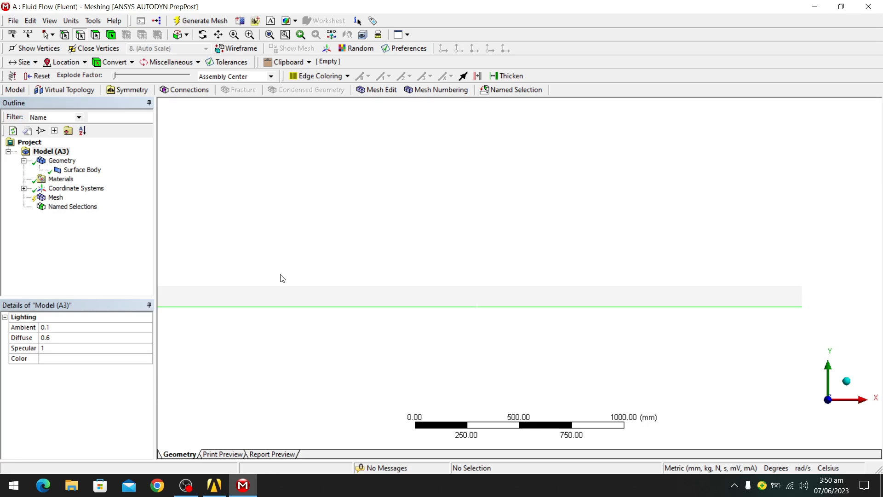
{"action": "middle_click_drag", "start_coordinate": [245, 243], "coordinate": [607, 201], "text": "ctrl"}
{"action": "scroll", "coordinate": [598, 207], "scroll_direction": "down", "scroll_amount": 3}
{"action": "middle_click_drag", "start_coordinate": [458, 221], "coordinate": [619, 212], "text": "ctrl"}
{"action": "scroll", "coordinate": [464, 244], "scroll_direction": "up", "scroll_amount": 5}
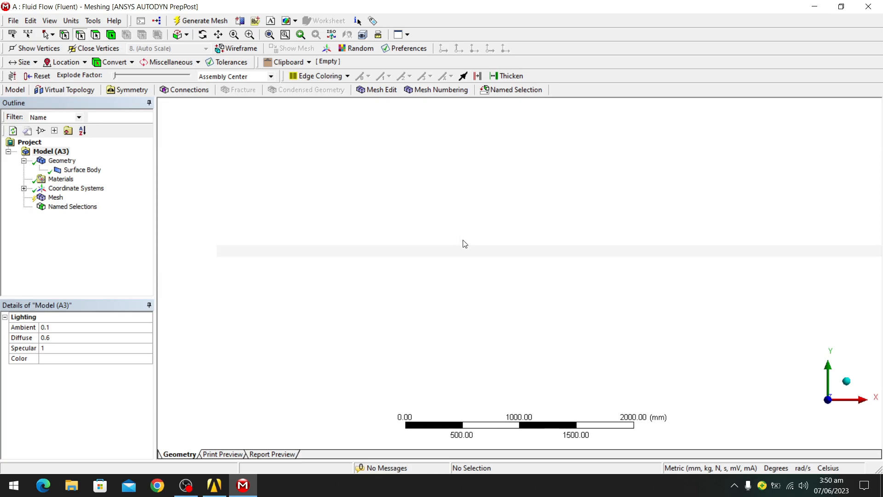
{"action": "scroll", "coordinate": [428, 230], "scroll_direction": "up", "scroll_amount": 4}
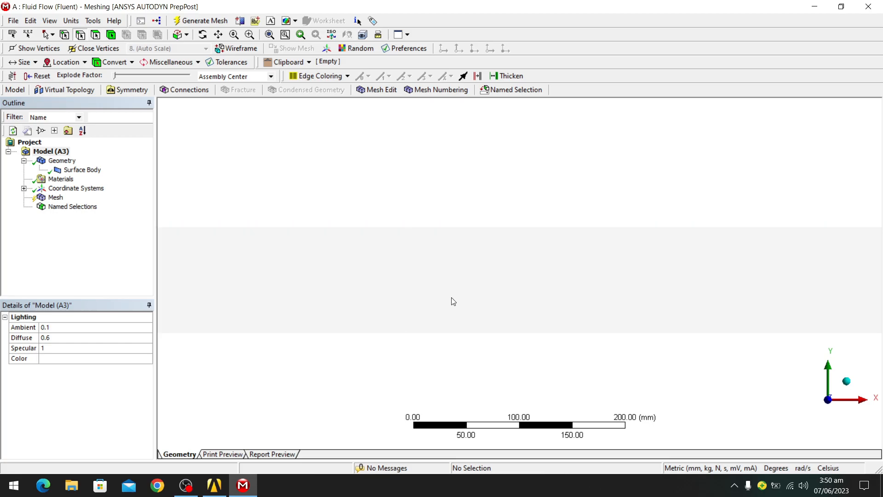
{"action": "scroll", "coordinate": [445, 288], "scroll_direction": "down", "scroll_amount": 2}
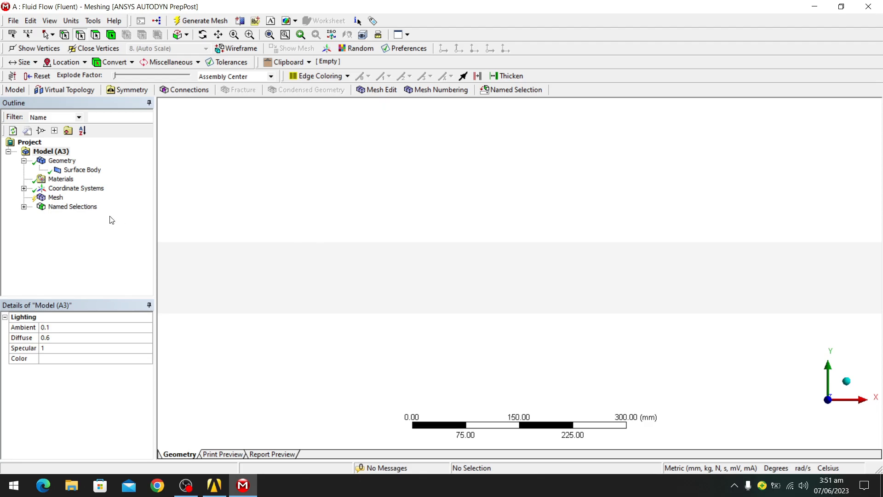
- Insert a Sizing control under Mesh
{"action": "left_click", "coordinate": [54, 199]}
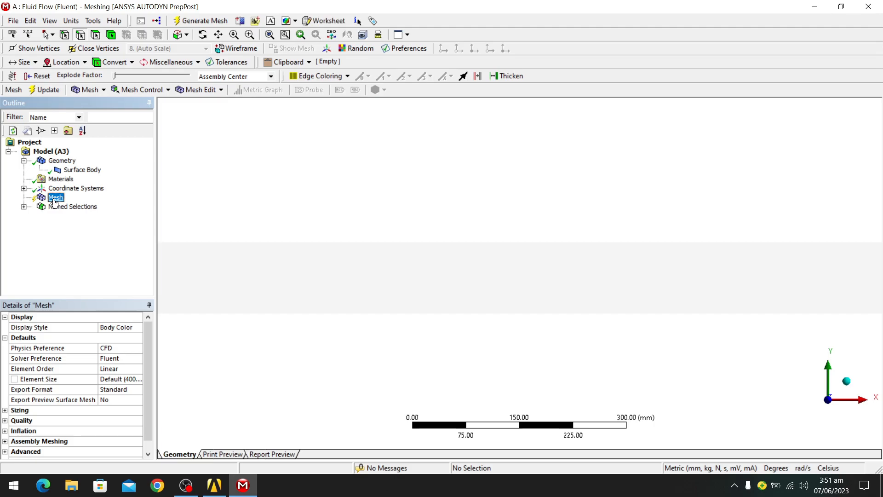
{"action": "right_click", "coordinate": [54, 201]}
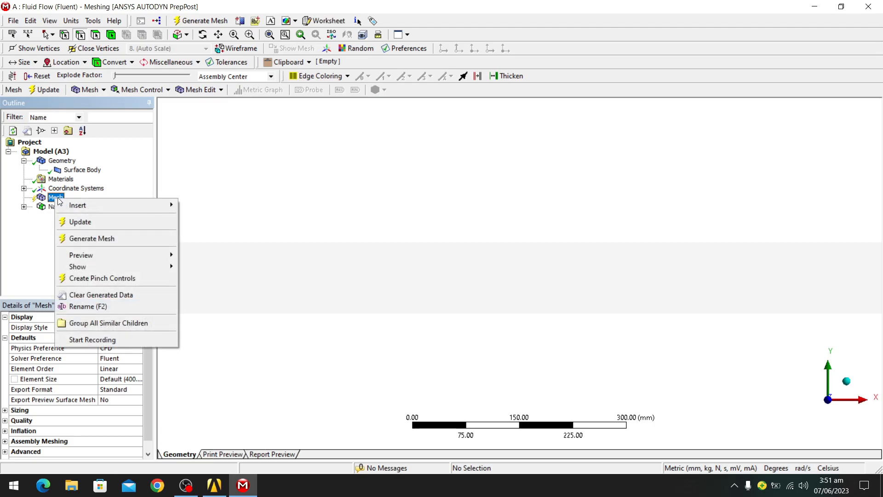
{"action": "mouse_move", "coordinate": [93, 207]}
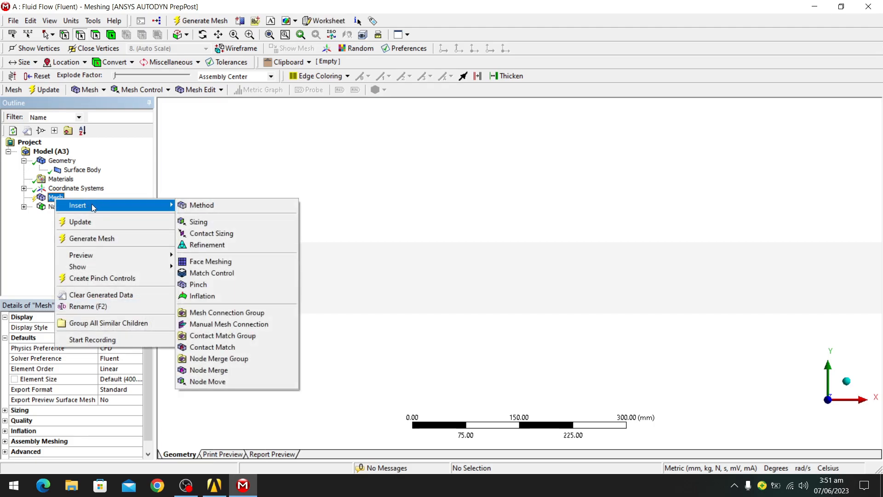
{"action": "left_click", "coordinate": [211, 223]}
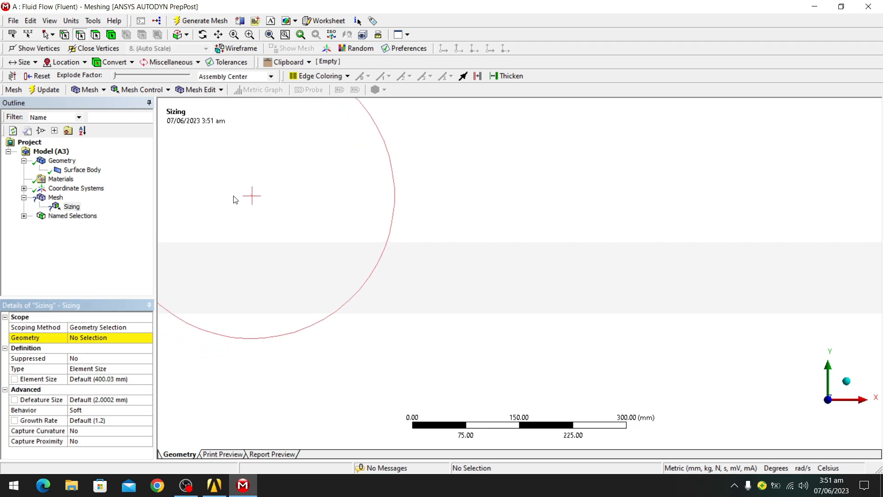
- Scope the Sizing control to the short vertical inlet edge at the left end of the surface
{"action": "left_click", "coordinate": [82, 36]}
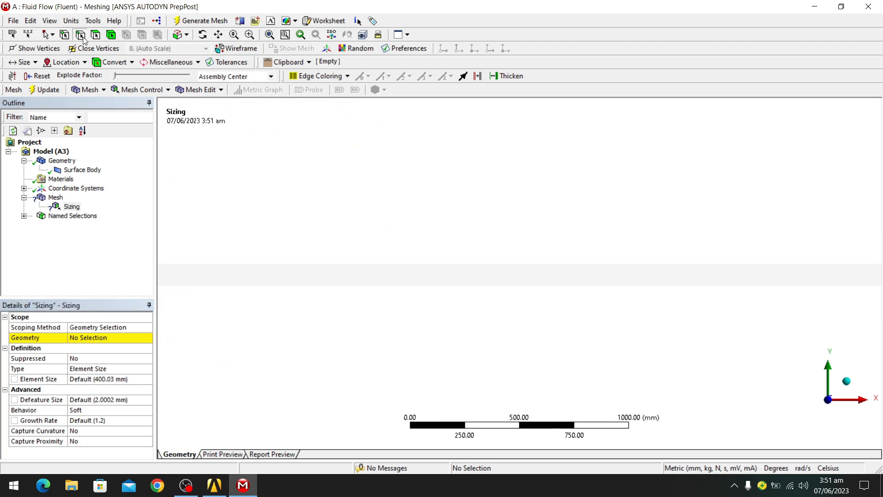
{"action": "middle_click_drag", "start_coordinate": [234, 212], "coordinate": [558, 222], "text": "ctrl"}
{"action": "scroll", "coordinate": [459, 258], "scroll_direction": "up", "scroll_amount": 2}
{"action": "scroll", "coordinate": [455, 259], "scroll_direction": "up", "scroll_amount": 2}
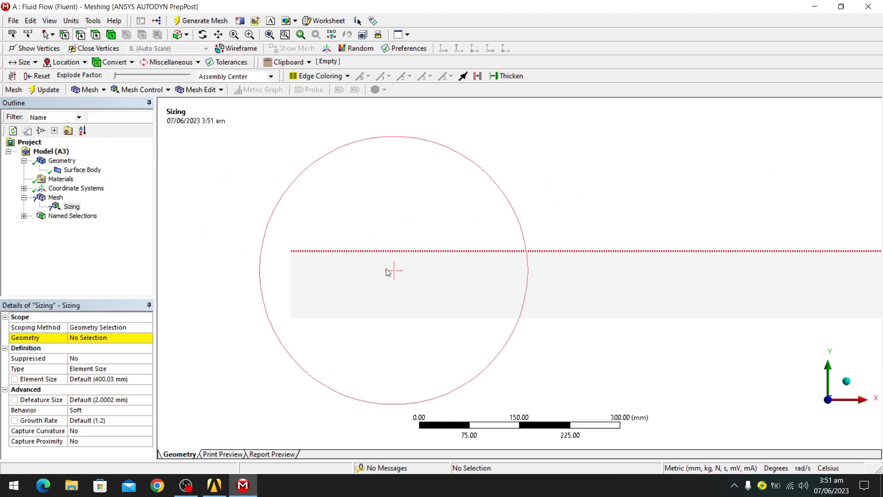
{"action": "left_click", "coordinate": [290, 286]}
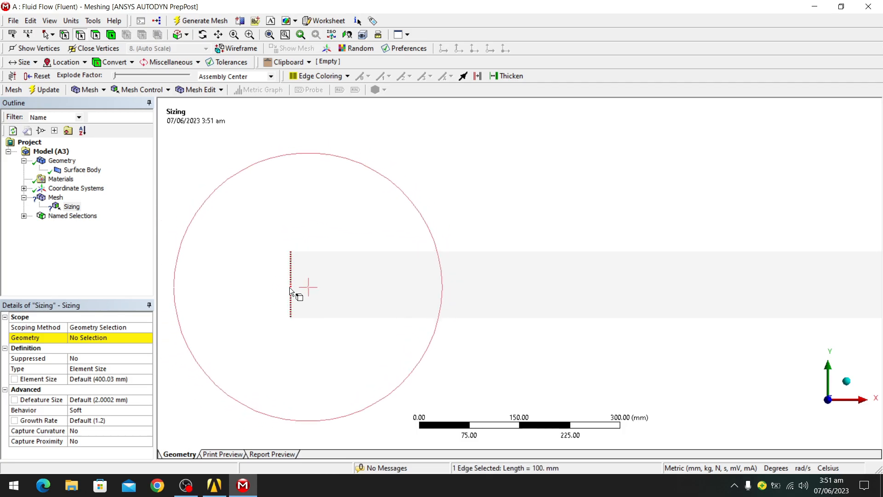
{"action": "left_click", "coordinate": [23, 331]}
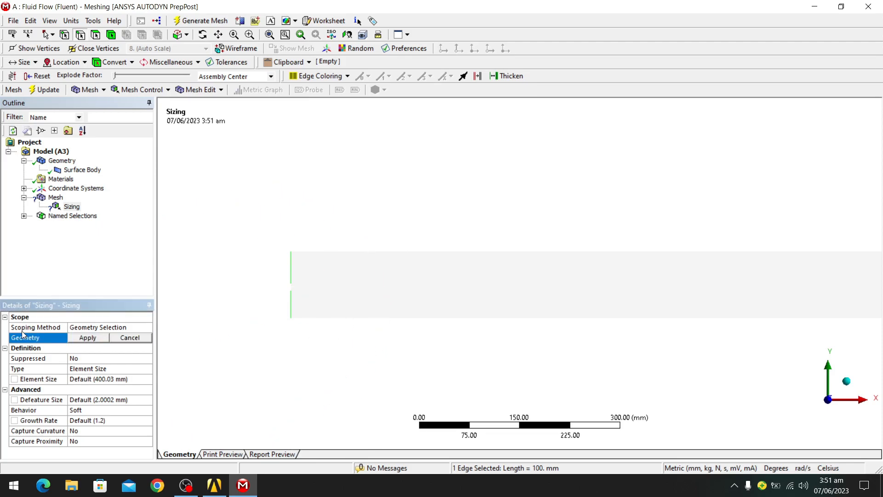
{"action": "left_click", "coordinate": [88, 339]}
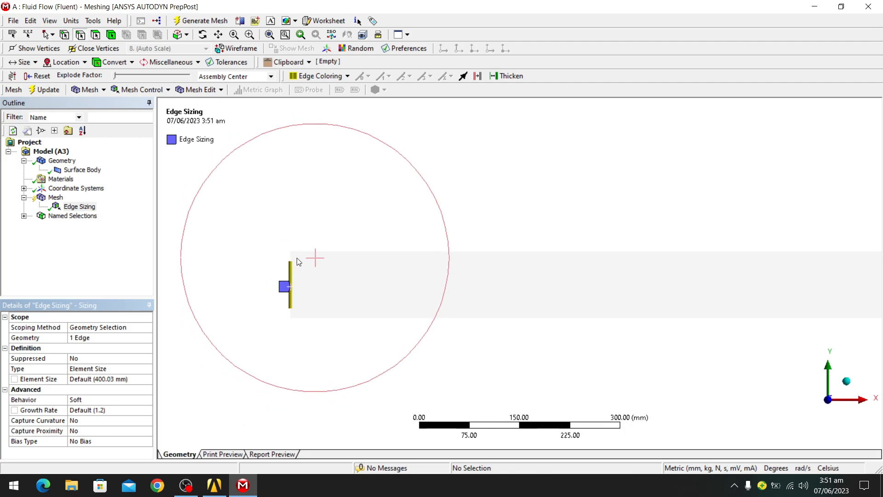
- Define the inlet edge sizing by Number of Divisions and set it to 100 divisions
{"action": "left_click", "coordinate": [104, 369]}
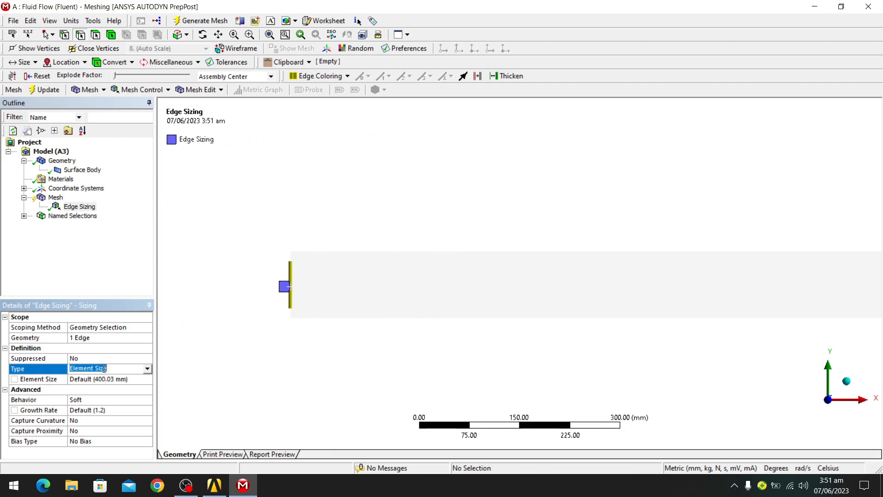
{"action": "left_click", "coordinate": [147, 369]}
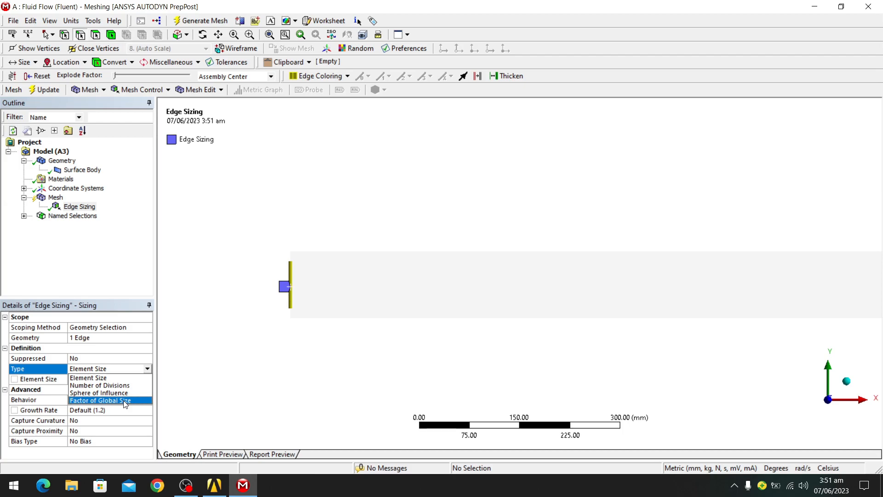
{"action": "left_click", "coordinate": [124, 385]}
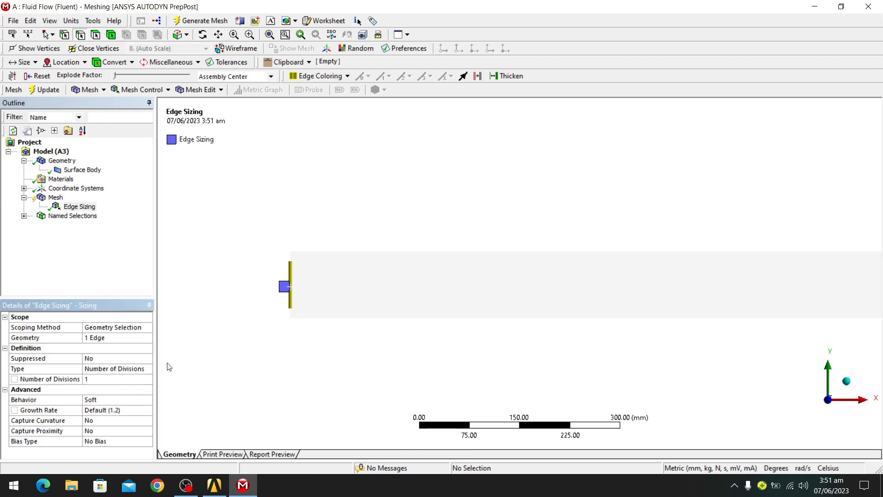
{"action": "left_click", "coordinate": [102, 378]}
{"action": "left_click", "coordinate": [212, 383]}
{"action": "left_click", "coordinate": [101, 379]}
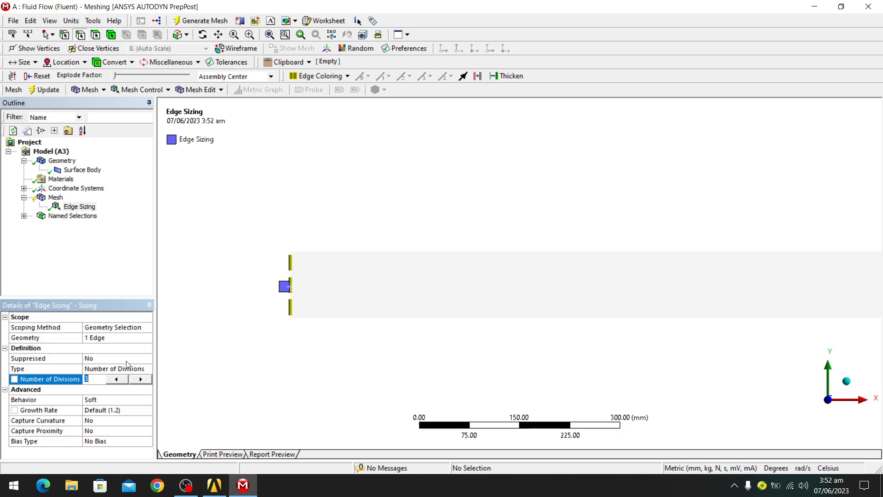
{"action": "type", "text": "100"}
{"action": "key", "text": "Return"}
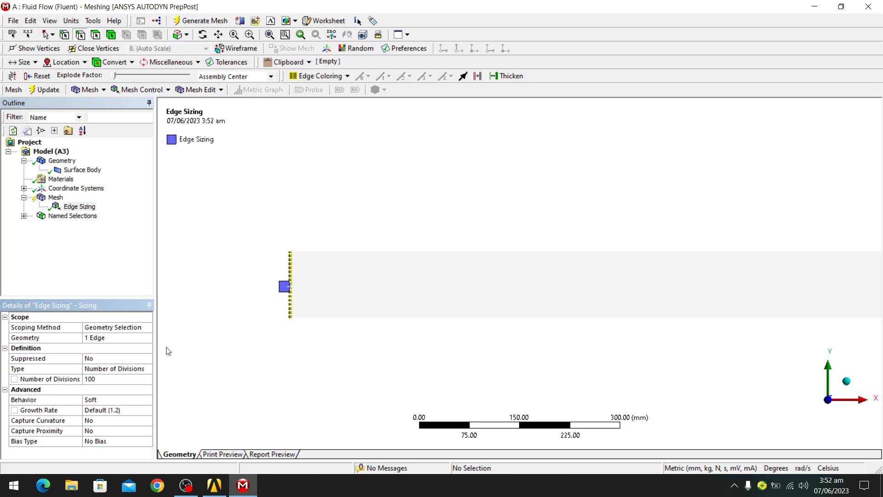
- Change the inlet edge sizing's Behavior to Hard
{"action": "left_click", "coordinate": [106, 378]}
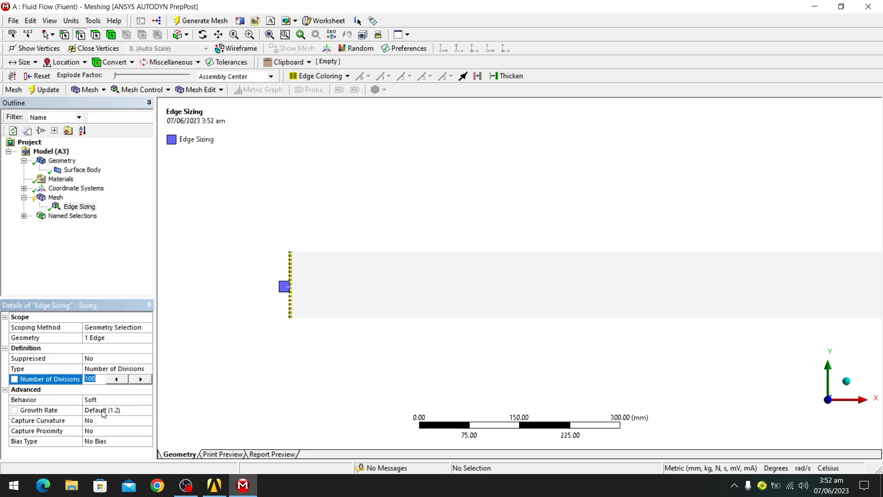
{"action": "left_click", "coordinate": [98, 441]}
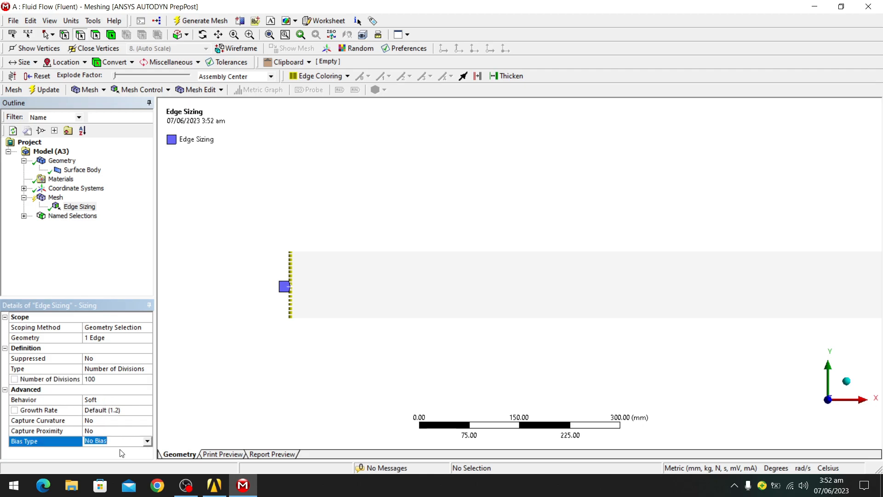
{"action": "double_click", "coordinate": [14, 390]}
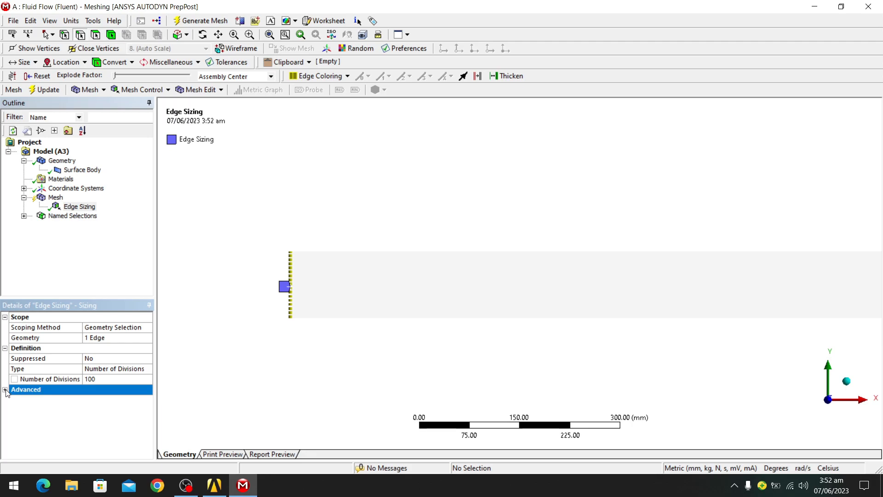
{"action": "left_click", "coordinate": [6, 390]}
{"action": "left_click", "coordinate": [117, 399]}
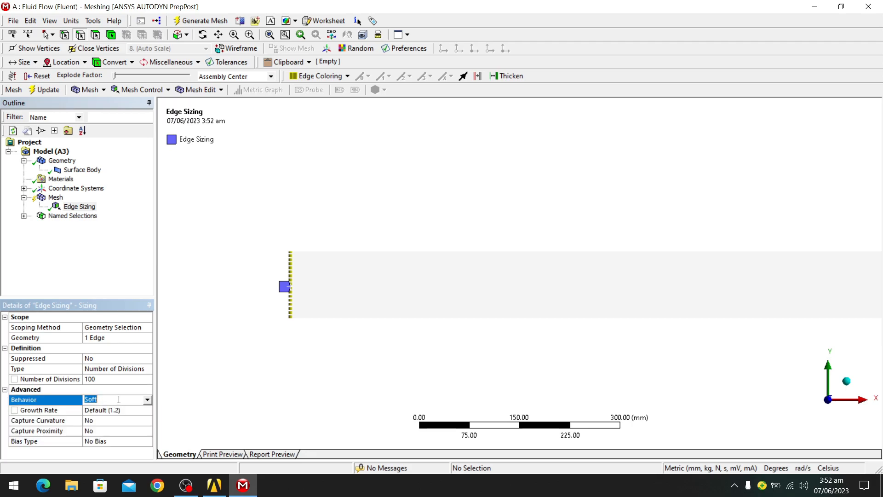
{"action": "left_click", "coordinate": [148, 400]}
{"action": "left_click", "coordinate": [119, 417]}
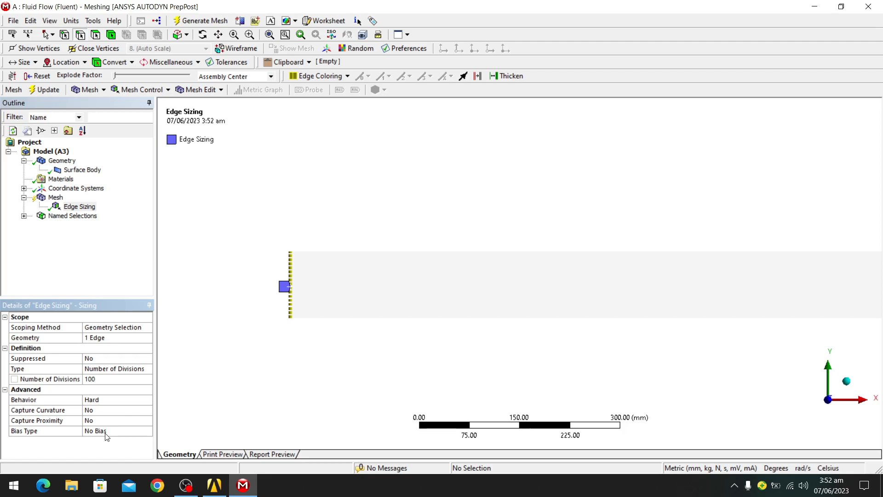
- Give the inlet edge sizing the one-way long-to-short bias type with a bias factor of 10
{"action": "left_click", "coordinate": [117, 430]}
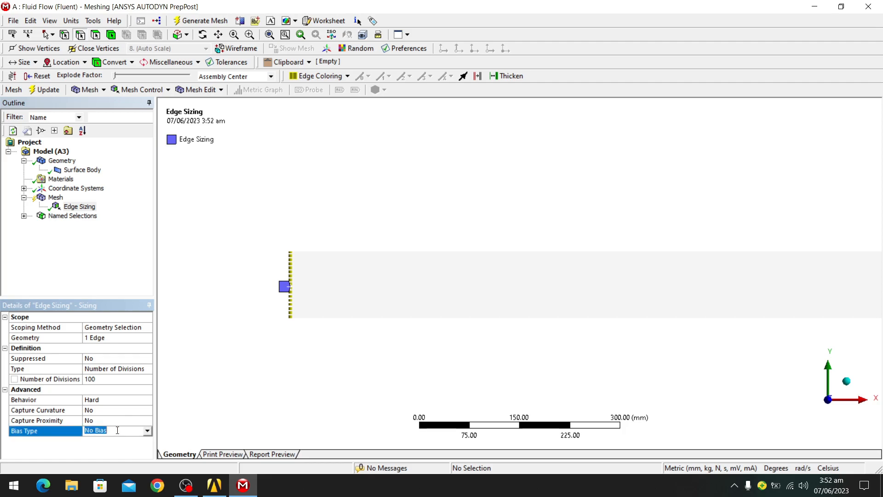
{"action": "left_click", "coordinate": [148, 431]}
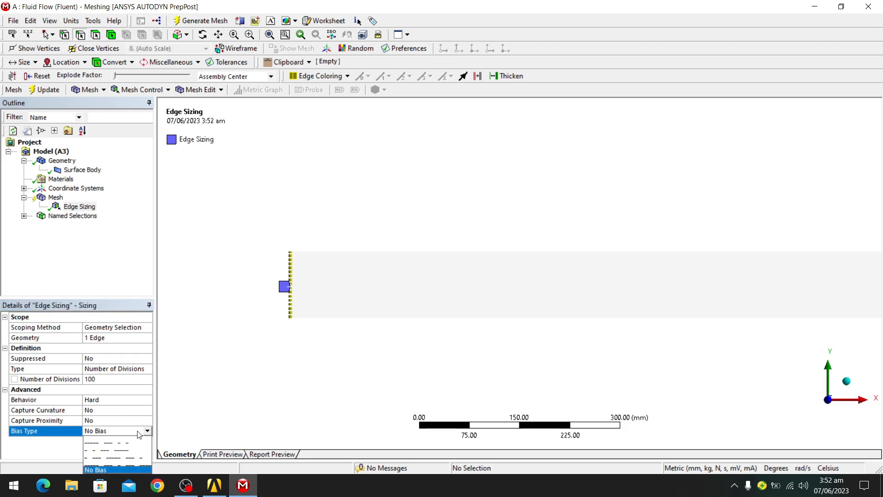
{"action": "left_click", "coordinate": [115, 440]}
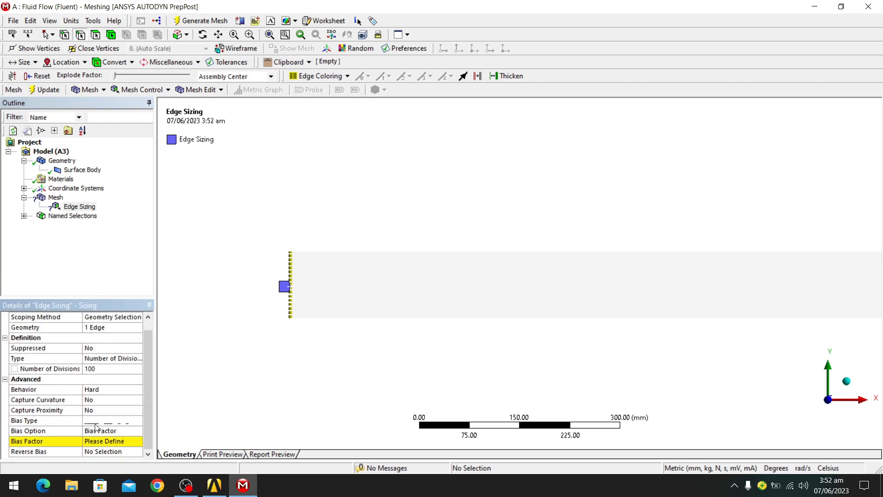
{"action": "left_click", "coordinate": [105, 441]}
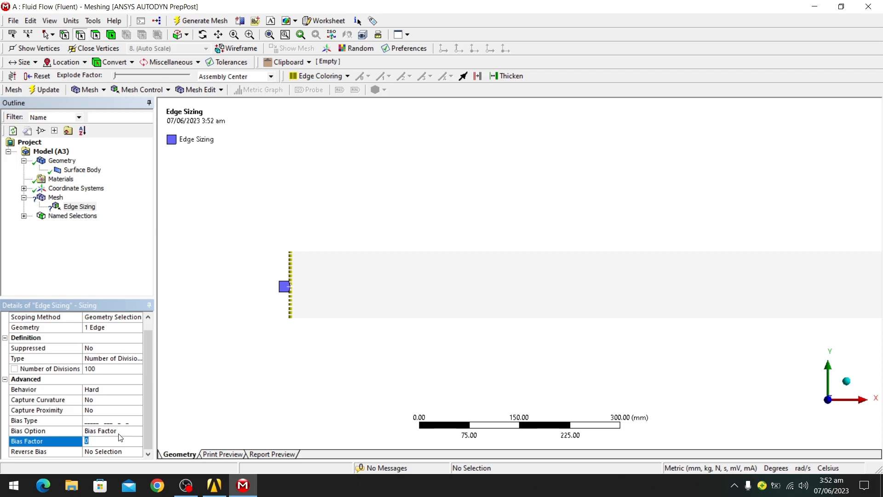
{"action": "type", "text": "10"}
{"action": "key", "text": "Return"}
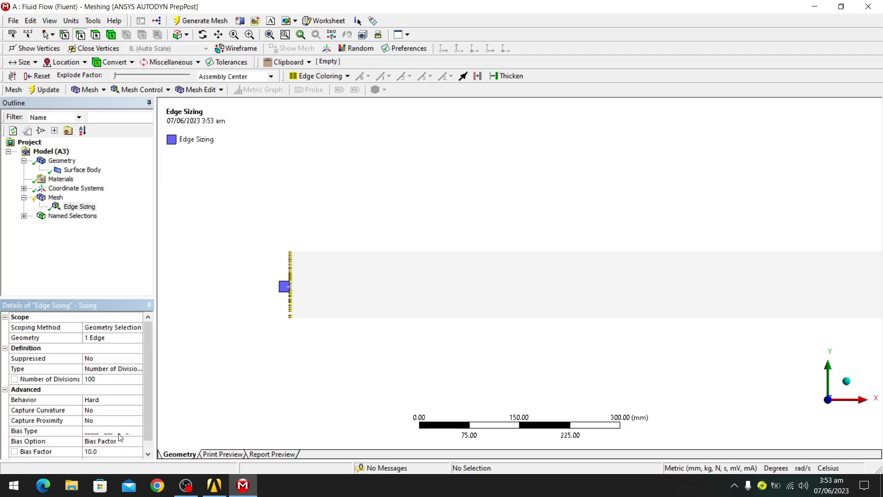
- Switch the inlet edge sizing's bias type to the one-way short-to-long pattern
{"action": "scroll", "coordinate": [282, 300], "scroll_direction": "up", "scroll_amount": 5}
{"action": "middle_click_drag", "start_coordinate": [211, 296], "coordinate": [525, 287], "text": "ctrl"}
{"action": "scroll", "coordinate": [425, 266], "scroll_direction": "up", "scroll_amount": 2}
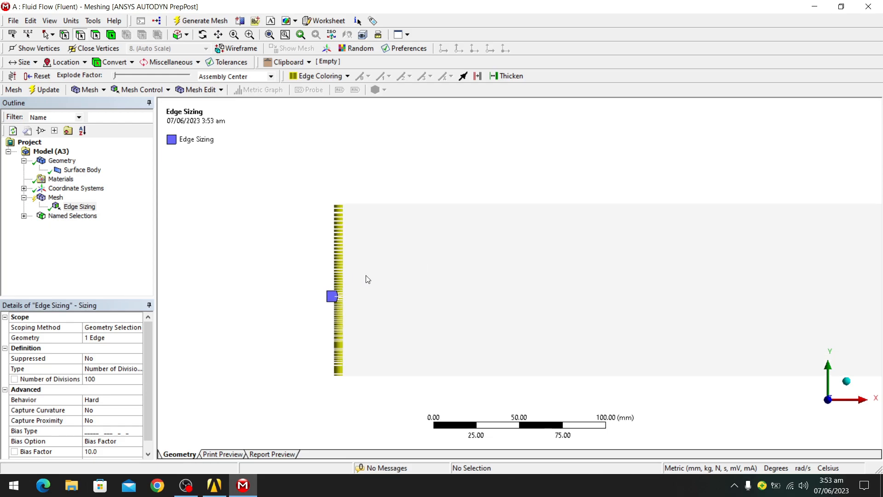
{"action": "scroll", "coordinate": [375, 278], "scroll_direction": "up", "scroll_amount": 1}
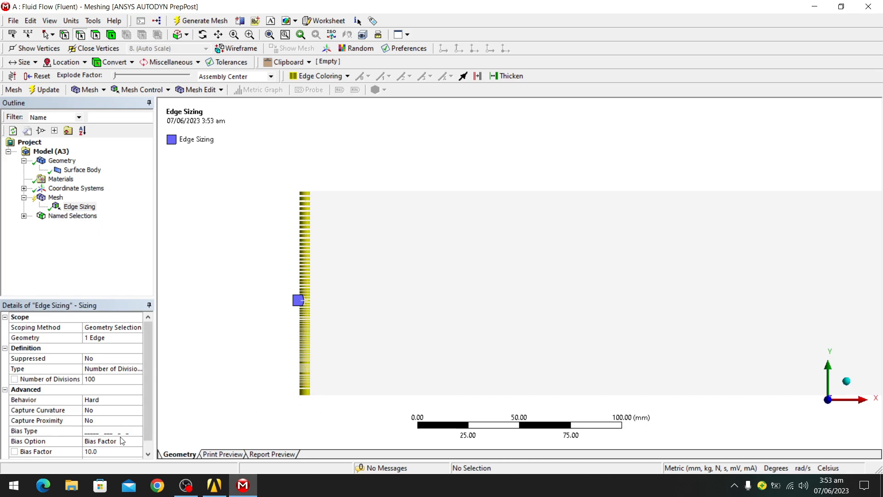
{"action": "left_click", "coordinate": [102, 432]}
{"action": "left_click", "coordinate": [138, 430]}
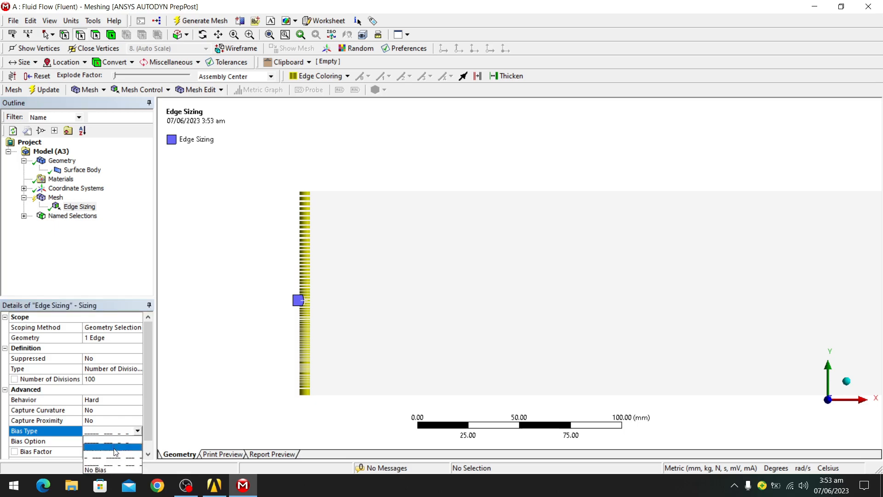
{"action": "left_click", "coordinate": [118, 448]}
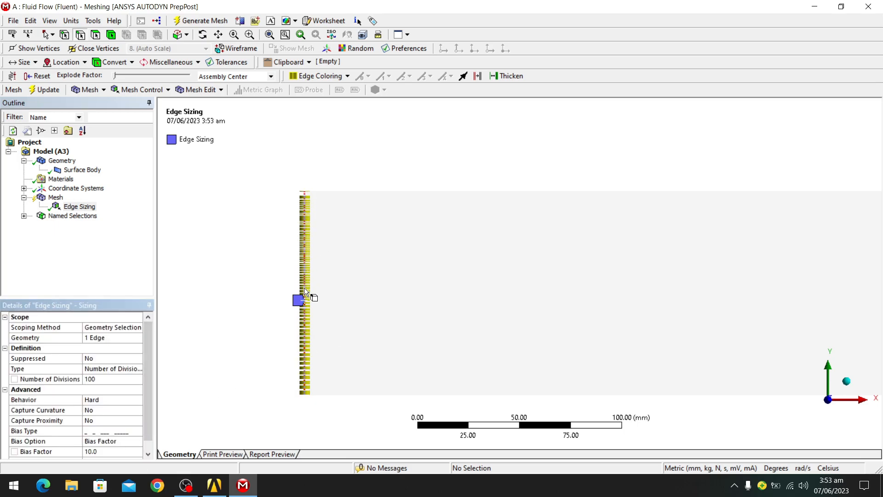
- Inspect the division spacing near the inlet edge's upper end and set its number of divisions to 60
{"action": "scroll", "coordinate": [305, 391], "scroll_direction": "up", "scroll_amount": 2}
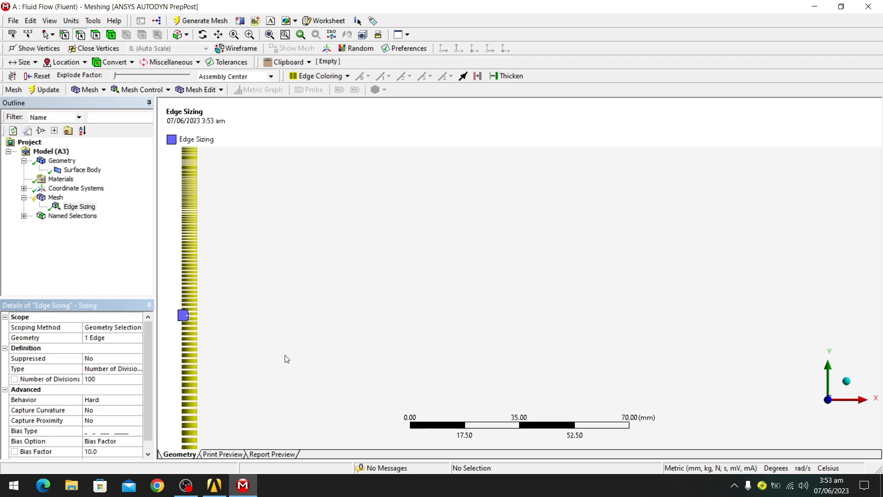
{"action": "scroll", "coordinate": [253, 330], "scroll_direction": "up", "scroll_amount": 1}
{"action": "middle_click_drag", "start_coordinate": [254, 330], "coordinate": [407, 316], "text": "ctrl"}
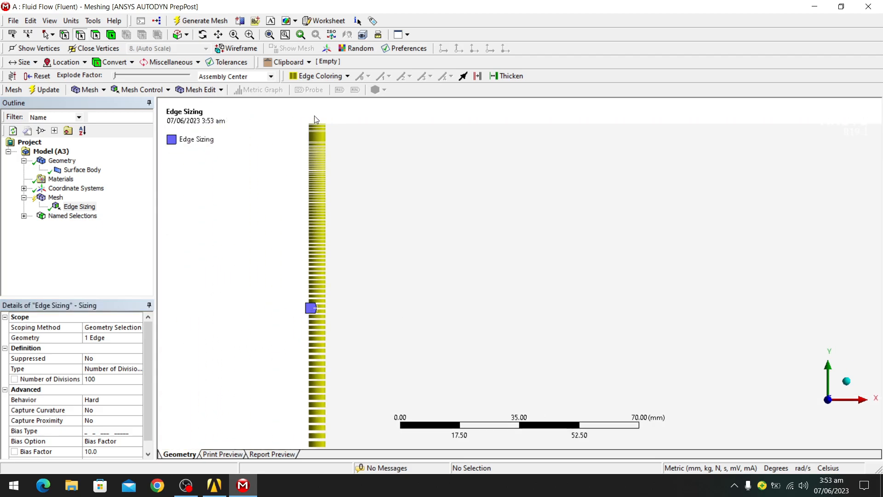
{"action": "scroll", "coordinate": [318, 138], "scroll_direction": "up", "scroll_amount": 1}
{"action": "middle_click_drag", "start_coordinate": [296, 152], "coordinate": [558, 316], "text": "ctrl"}
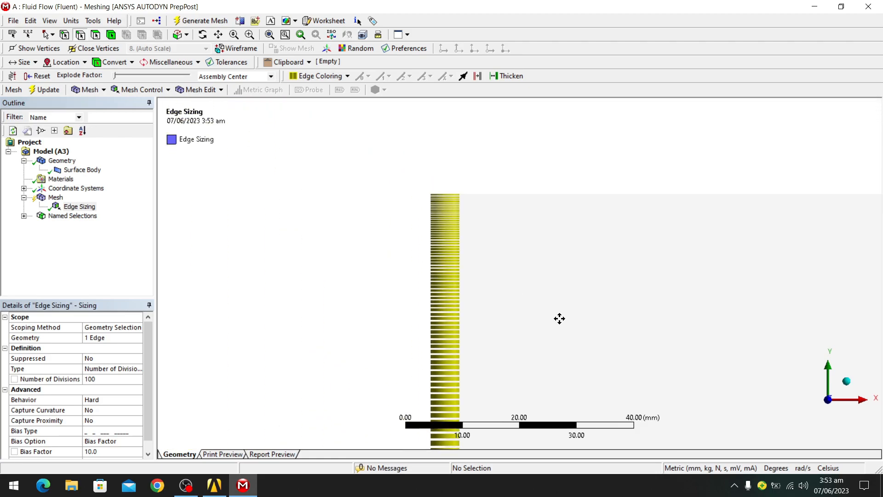
{"action": "scroll", "coordinate": [392, 178], "scroll_direction": "up", "scroll_amount": 1}
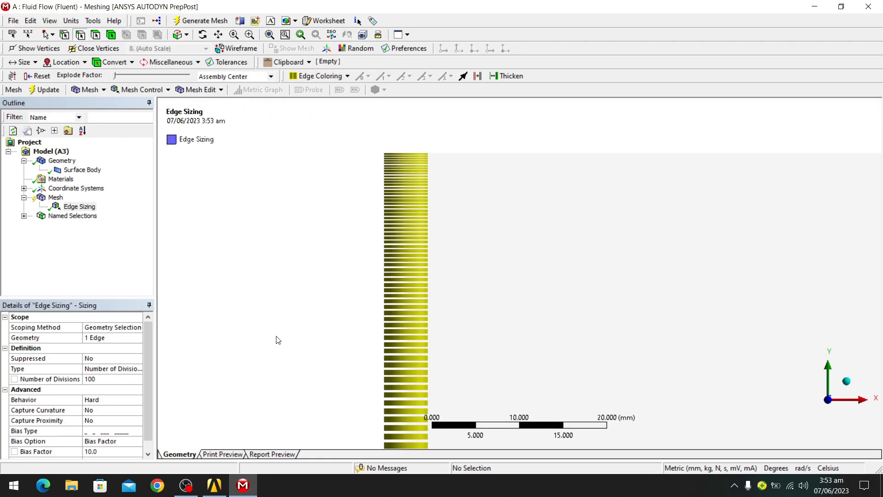
{"action": "left_click", "coordinate": [119, 382]}
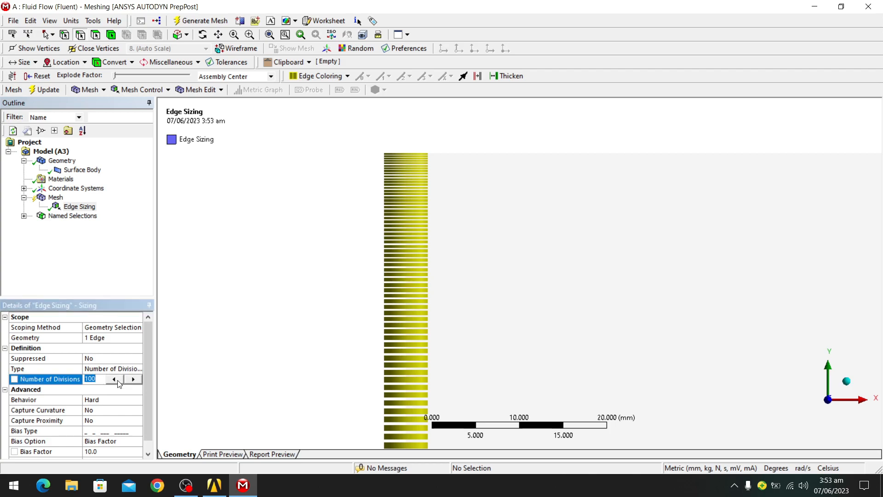
{"action": "type", "text": "60"}
{"action": "key", "text": "Return"}
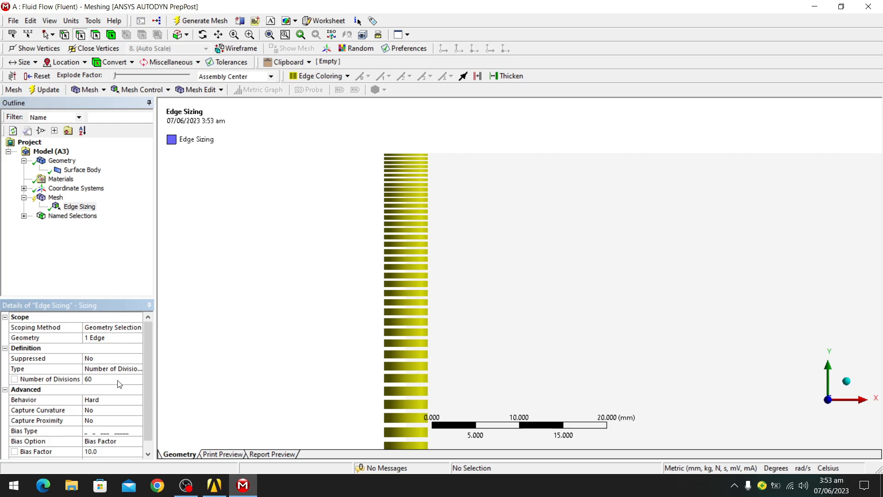
- Insert a mesh sizing control on the 100 mm vertical edge at the surface's far end, opposite the inlet
{"action": "scroll", "coordinate": [509, 263], "scroll_direction": "down", "scroll_amount": 5}
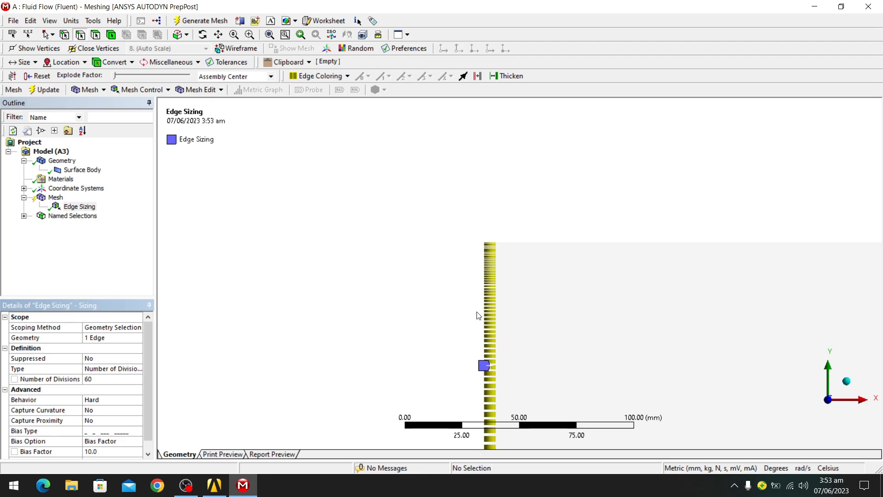
{"action": "scroll", "coordinate": [565, 314], "scroll_direction": "down", "scroll_amount": 3}
{"action": "middle_click_drag", "start_coordinate": [614, 304], "coordinate": [185, 250], "text": "ctrl"}
{"action": "middle_click_drag", "start_coordinate": [702, 254], "coordinate": [46, 261], "text": "ctrl"}
{"action": "middle_click_drag", "start_coordinate": [771, 245], "coordinate": [48, 255], "text": "ctrl"}
{"action": "scroll", "coordinate": [530, 246], "scroll_direction": "down", "scroll_amount": 5}
{"action": "scroll", "coordinate": [530, 247], "scroll_direction": "up", "scroll_amount": 1}
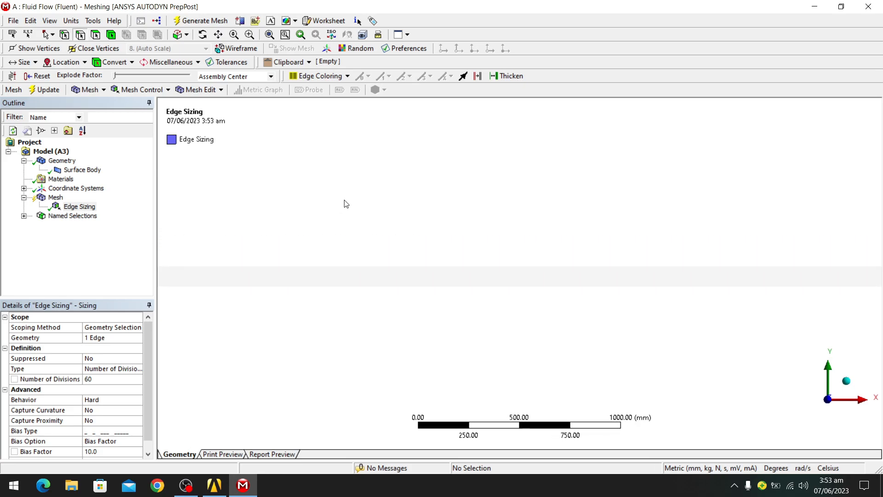
{"action": "middle_click_drag", "start_coordinate": [654, 262], "coordinate": [189, 277], "text": "ctrl"}
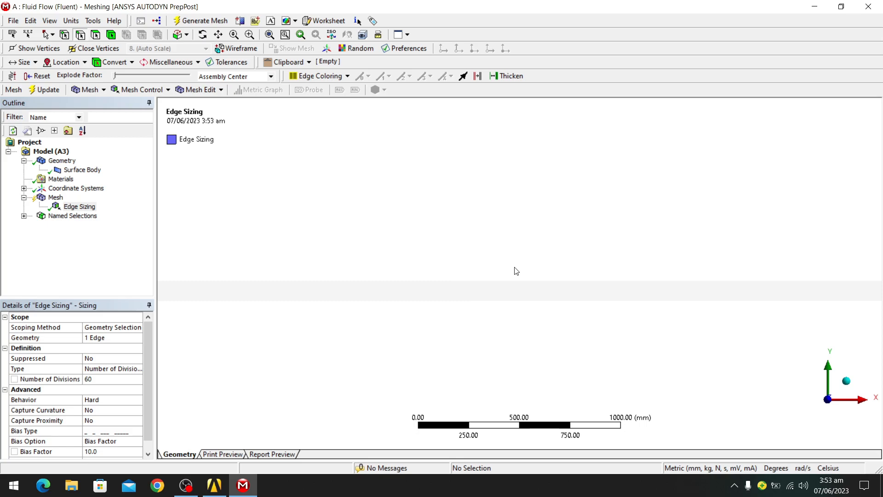
{"action": "middle_click_drag", "start_coordinate": [516, 270], "coordinate": [124, 236], "text": "ctrl"}
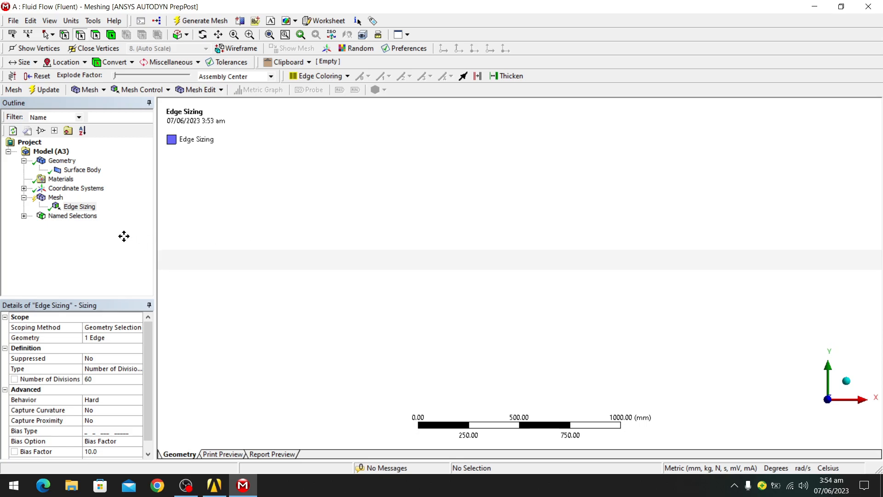
{"action": "middle_click_drag", "start_coordinate": [677, 242], "coordinate": [146, 235], "text": "ctrl"}
{"action": "scroll", "coordinate": [360, 254], "scroll_direction": "up", "scroll_amount": 3}
{"action": "middle_click_drag", "start_coordinate": [241, 235], "coordinate": [674, 291], "text": "ctrl"}
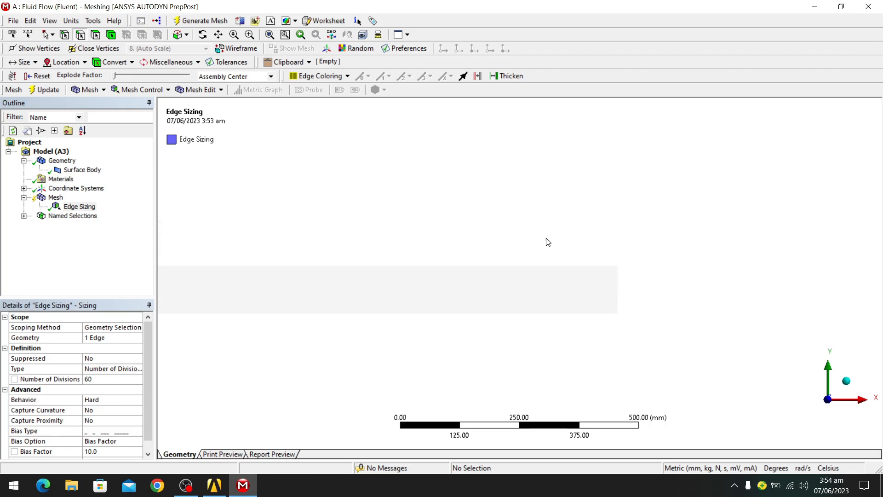
{"action": "scroll", "coordinate": [603, 268], "scroll_direction": "up", "scroll_amount": 3}
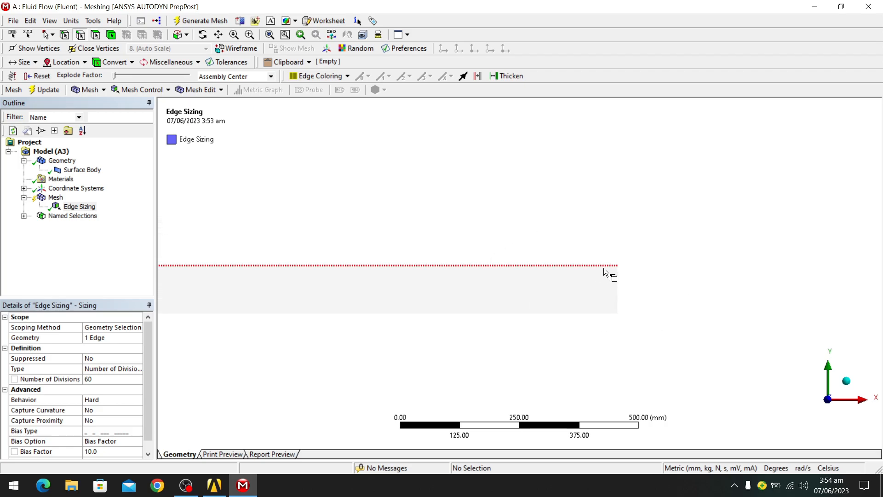
{"action": "scroll", "coordinate": [680, 285], "scroll_direction": "down", "scroll_amount": 2}
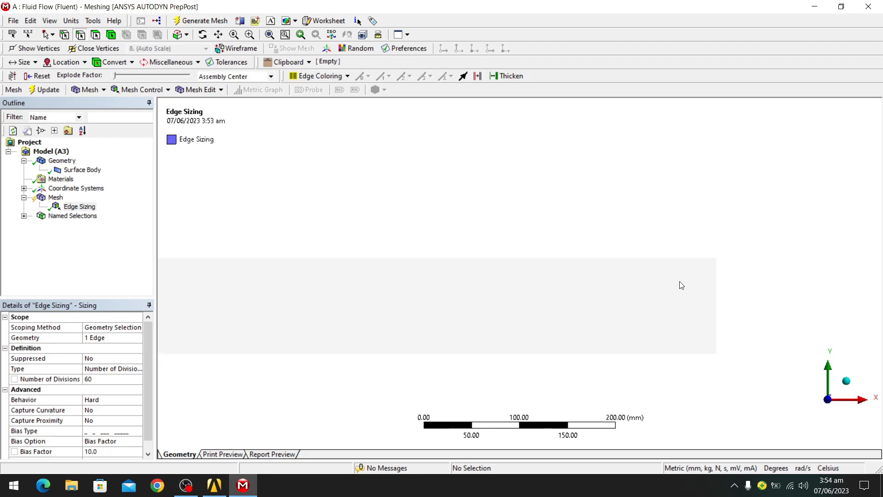
{"action": "scroll", "coordinate": [741, 286], "scroll_direction": "down", "scroll_amount": 1}
{"action": "middle_click_drag", "start_coordinate": [750, 292], "coordinate": [458, 269], "text": "ctrl"}
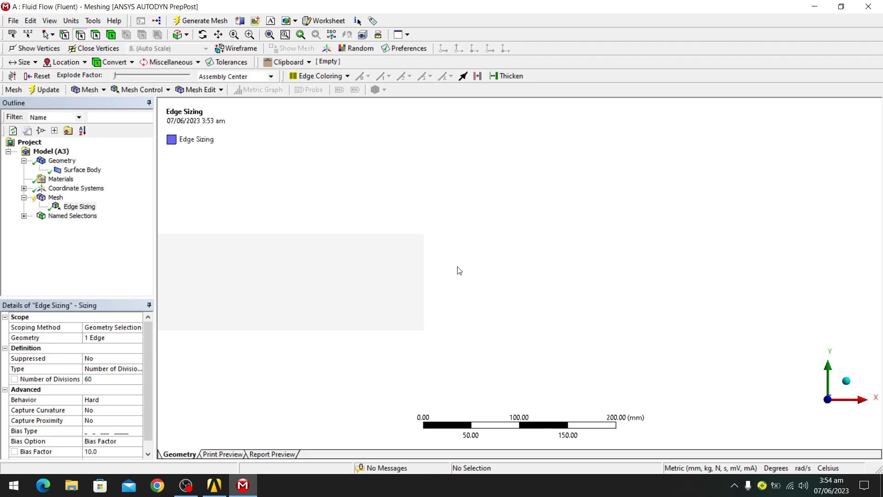
{"action": "left_click", "coordinate": [423, 260]}
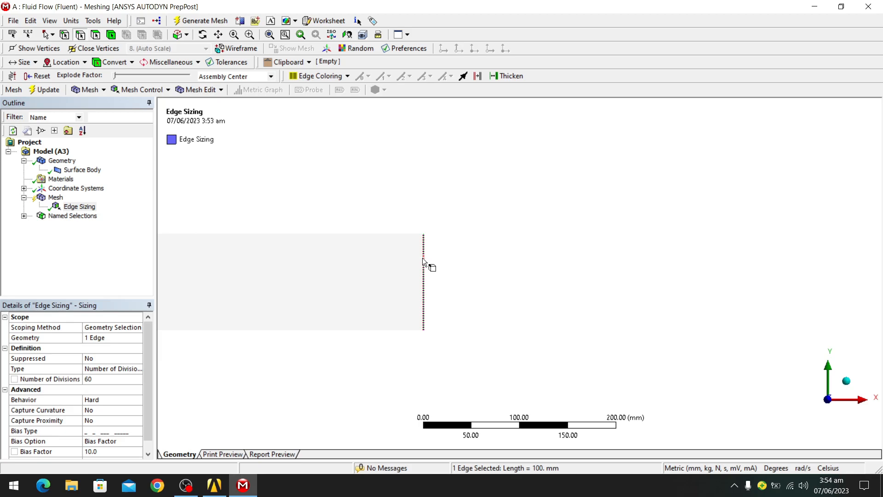
{"action": "right_click", "coordinate": [423, 258]}
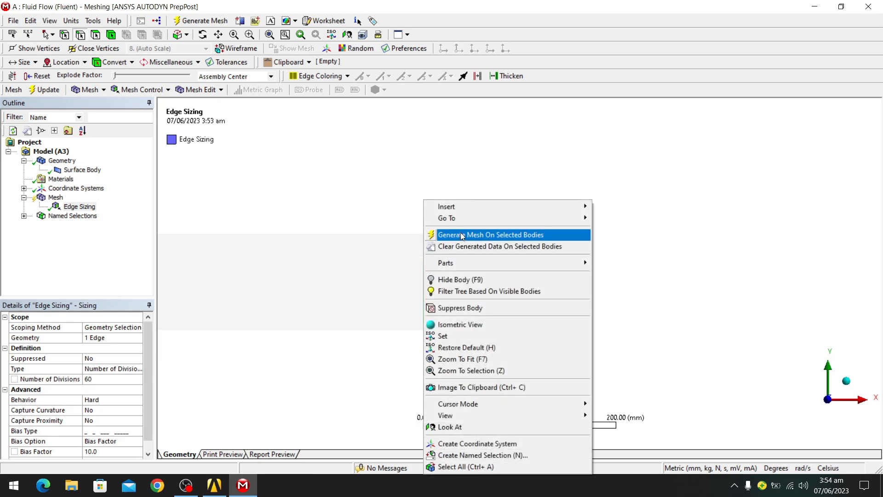
{"action": "left_click", "coordinate": [309, 186]}
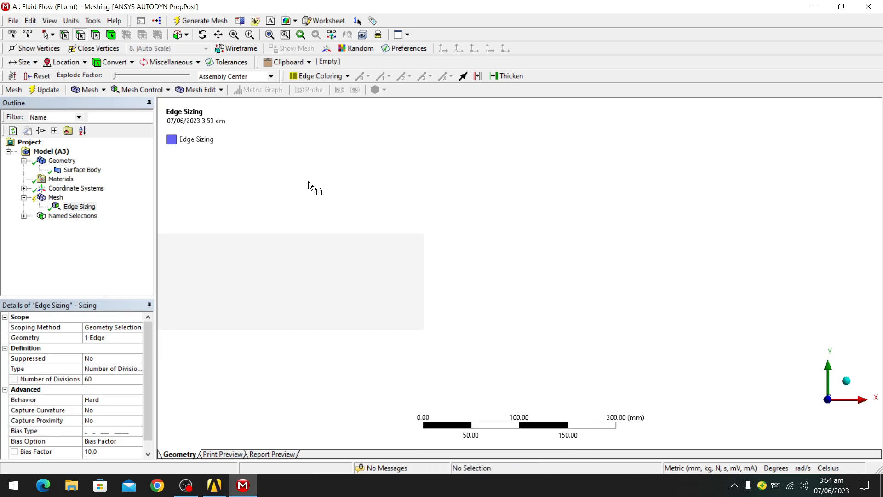
{"action": "left_click", "coordinate": [423, 257]}
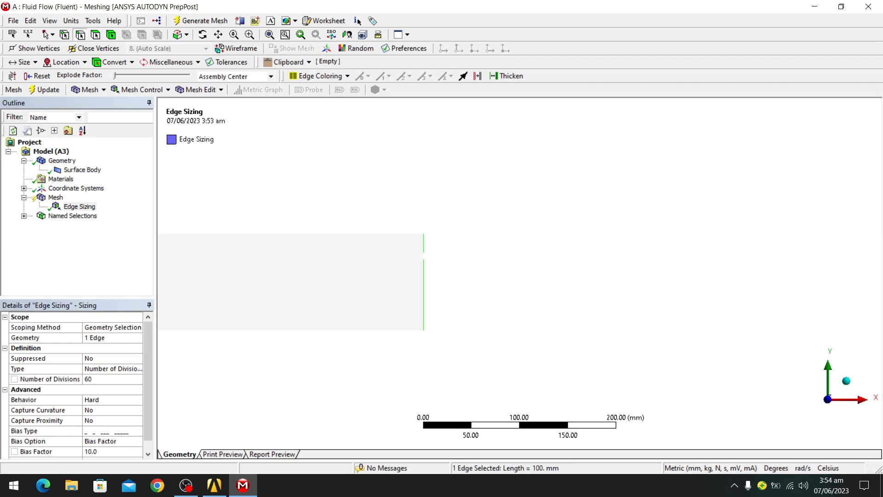
{"action": "left_click", "coordinate": [55, 198]}
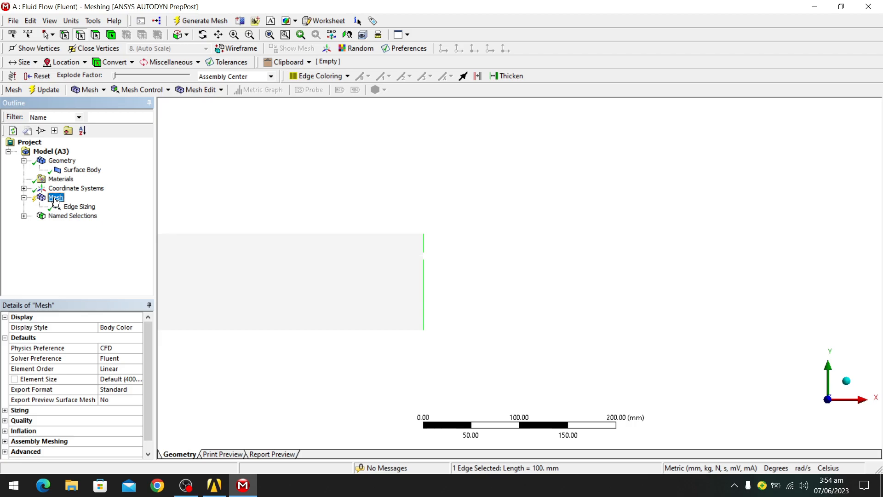
{"action": "right_click", "coordinate": [55, 199]}
{"action": "mouse_move", "coordinate": [80, 203]}
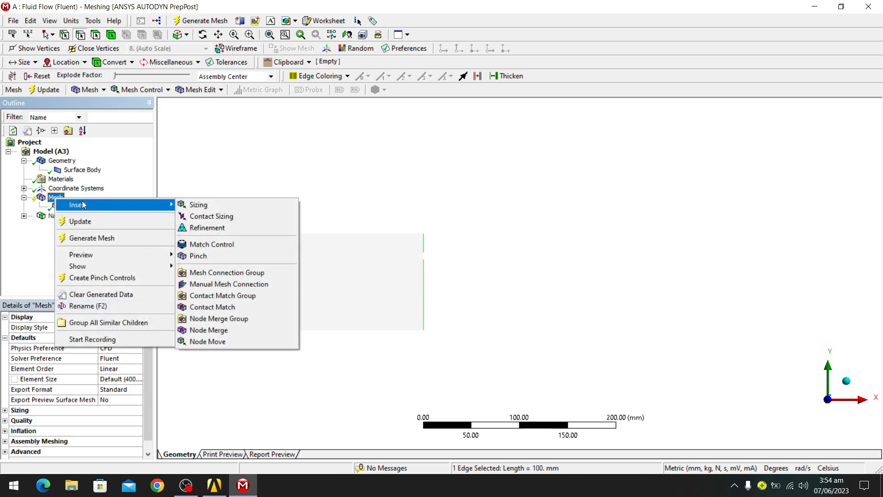
{"action": "left_click", "coordinate": [207, 207]}
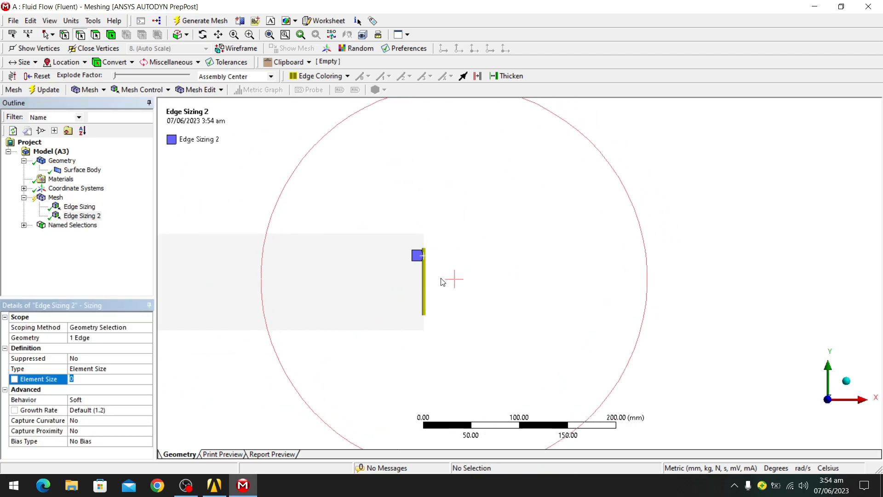
- Define the far-end edge sizing by Number of Divisions and set it to 60 divisions
{"action": "left_click", "coordinate": [112, 368]}
{"action": "left_click", "coordinate": [147, 369]}
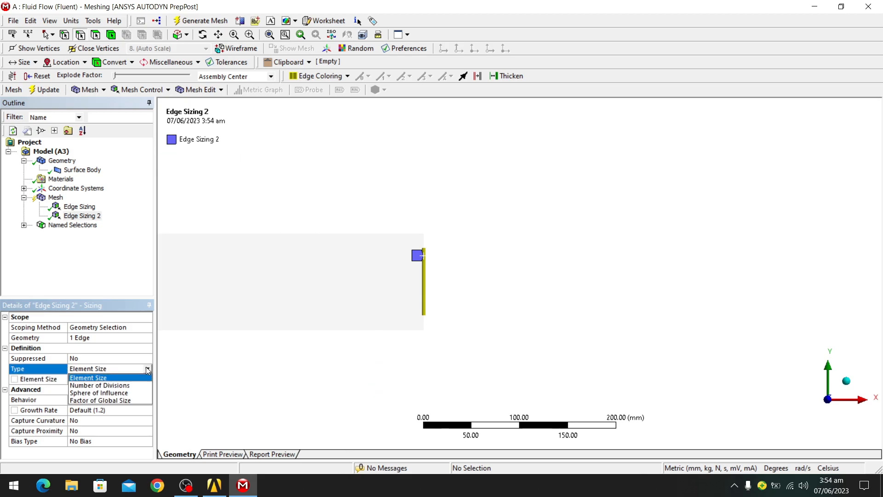
{"action": "left_click", "coordinate": [92, 388]}
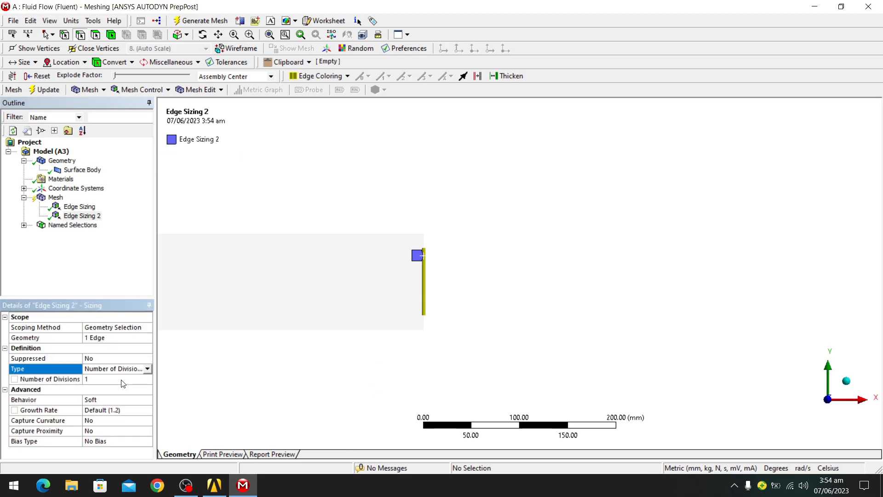
{"action": "left_click", "coordinate": [94, 380]}
{"action": "scroll", "coordinate": [231, 307], "scroll_direction": "down", "scroll_amount": 10}
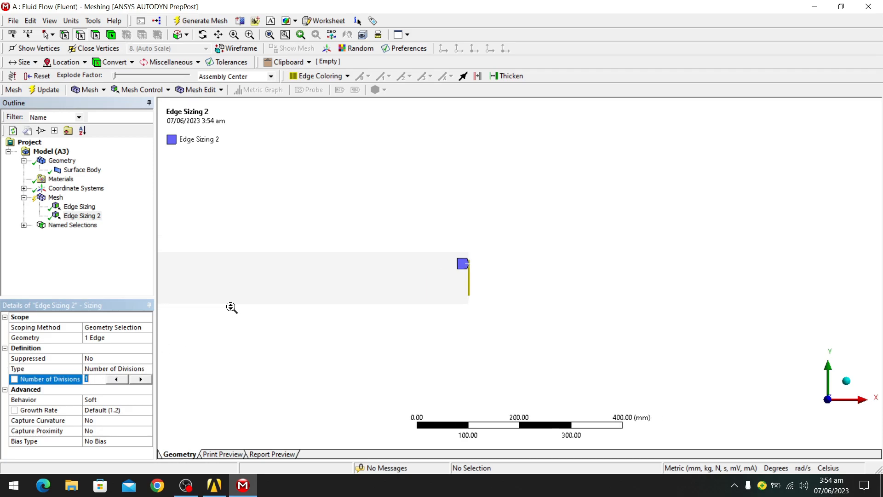
{"action": "scroll", "coordinate": [508, 273], "scroll_direction": "up", "scroll_amount": 5}
{"action": "scroll", "coordinate": [502, 267], "scroll_direction": "up", "scroll_amount": 2}
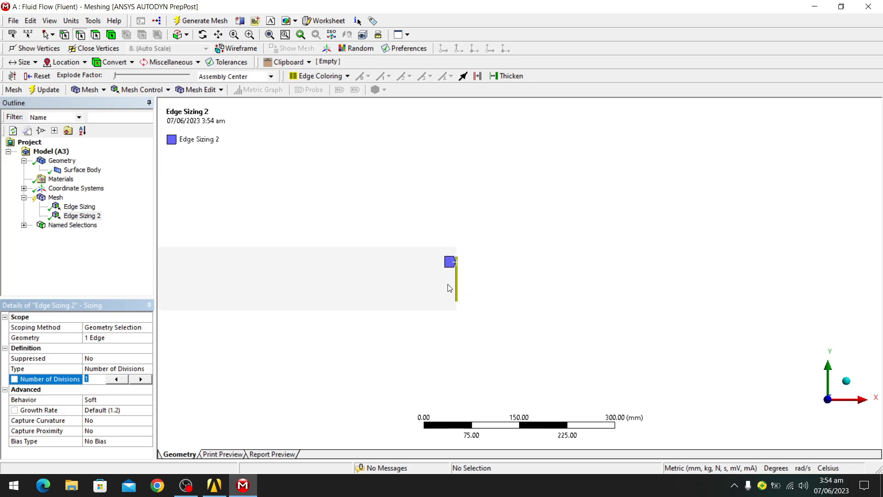
{"action": "type", "text": "60"}
{"action": "key", "text": "Return"}
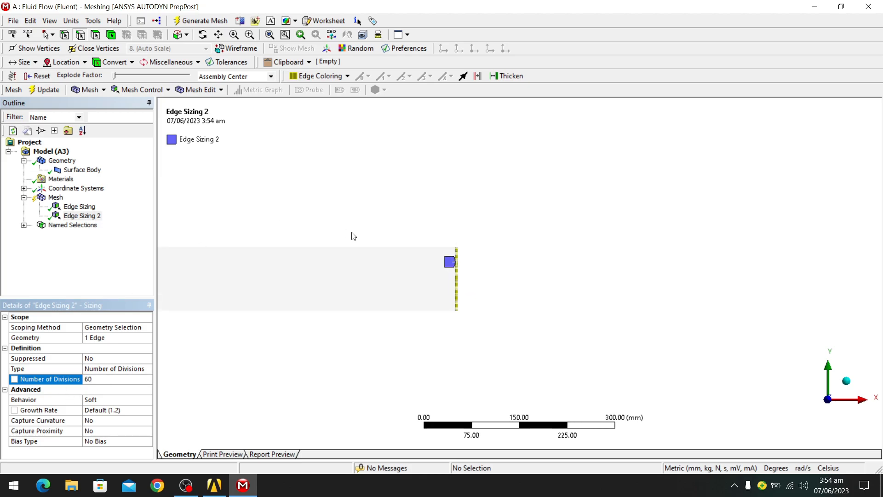
- Change the far-end edge sizing's Behavior to Hard
{"action": "left_click", "coordinate": [141, 401]}
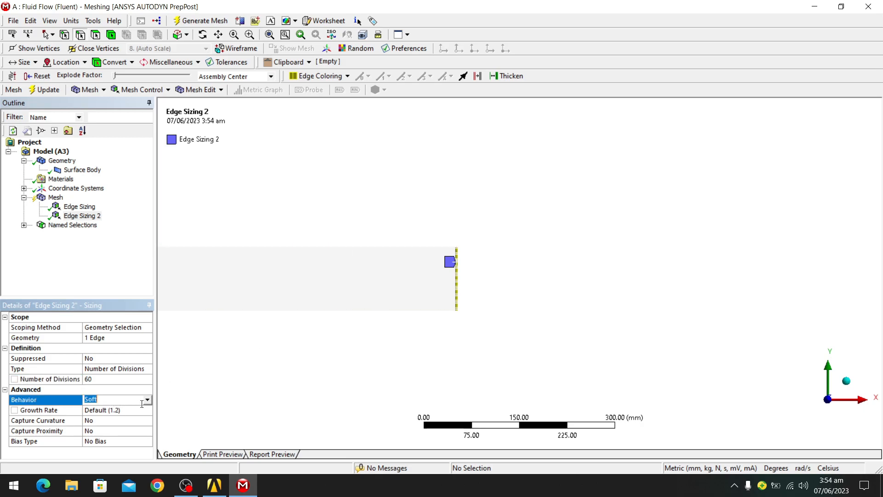
{"action": "left_click", "coordinate": [147, 400]}
{"action": "left_click", "coordinate": [137, 416]}
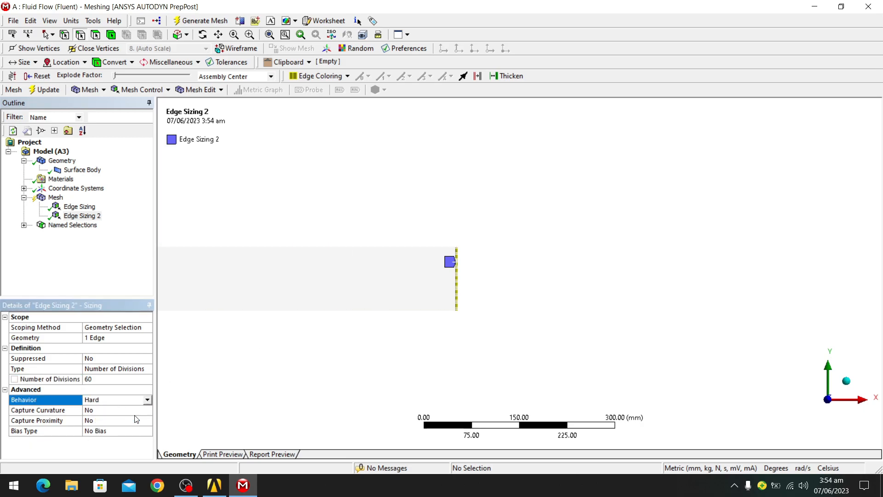
- Give the far-end edge sizing the one-way short-to-long bias type with a bias factor of 10
{"action": "left_click", "coordinate": [127, 431]}
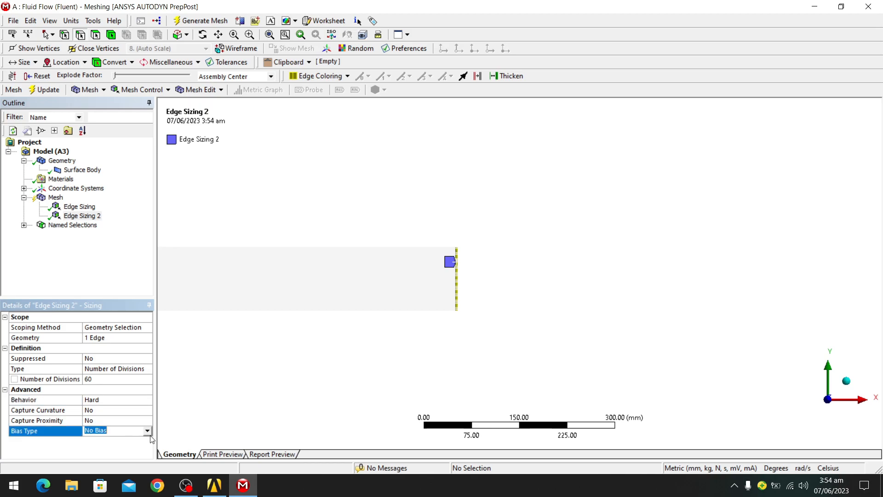
{"action": "left_click", "coordinate": [148, 431]}
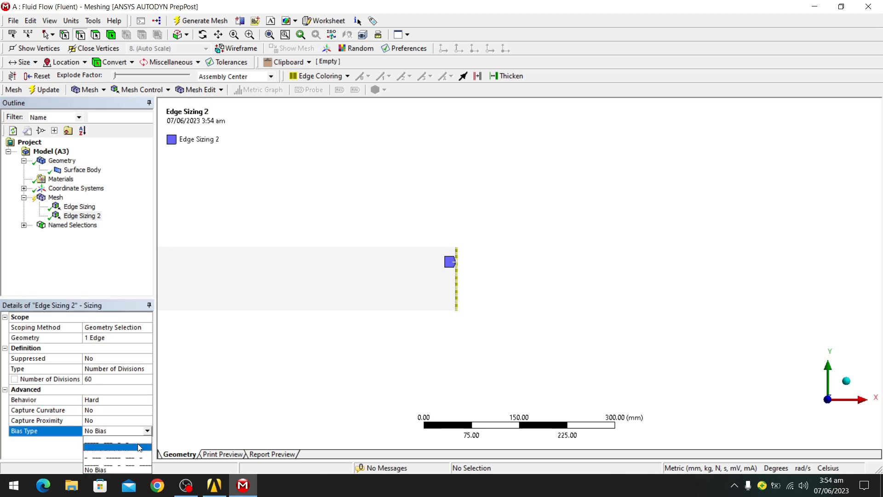
{"action": "left_click", "coordinate": [138, 447]}
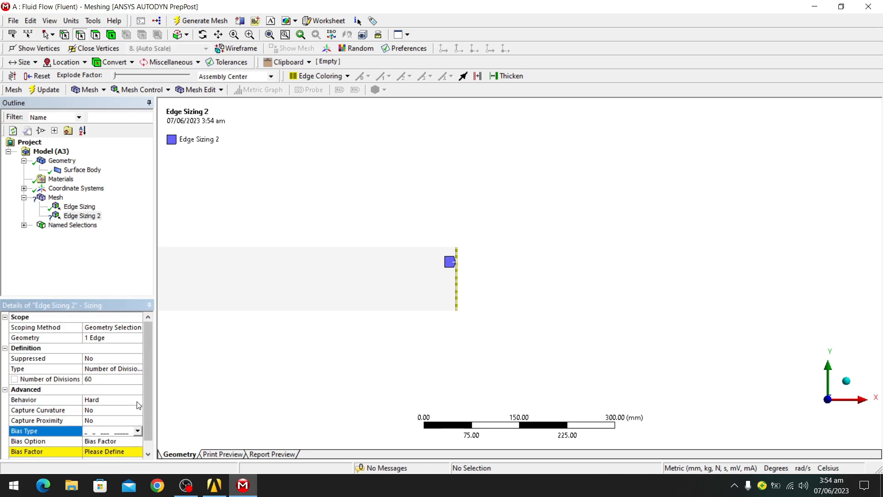
{"action": "left_click", "coordinate": [104, 453]}
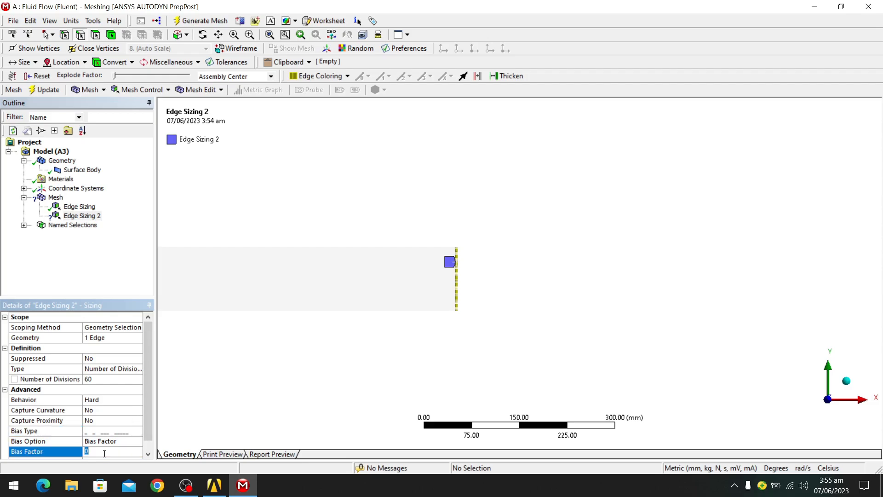
{"action": "key", "text": "Return"}
{"action": "scroll", "coordinate": [458, 278], "scroll_direction": "up", "scroll_amount": 5}
{"action": "scroll", "coordinate": [315, 288], "scroll_direction": "up", "scroll_amount": 1}
{"action": "middle_click_drag", "start_coordinate": [315, 288], "coordinate": [509, 248], "text": "ctrl"}
{"action": "scroll", "coordinate": [492, 202], "scroll_direction": "down", "scroll_amount": 1}
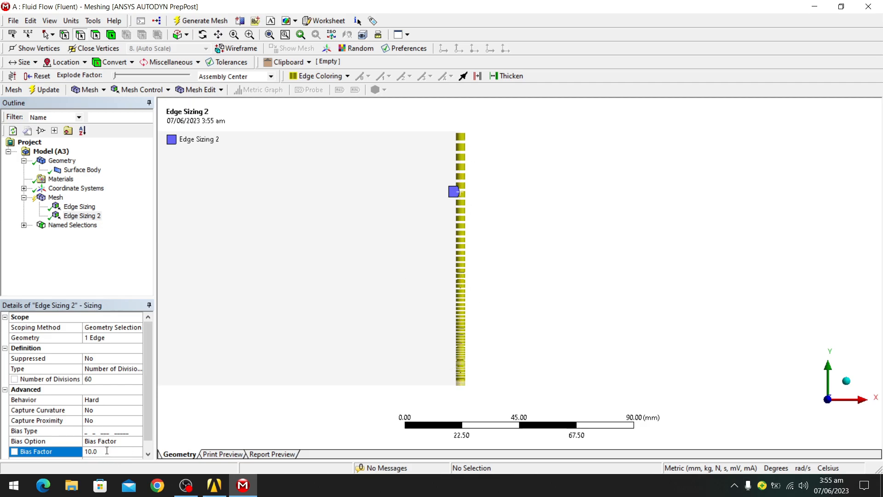
- Switch the far-end edge sizing's bias type to the one-way long-to-short pattern
{"action": "left_click", "coordinate": [111, 432]}
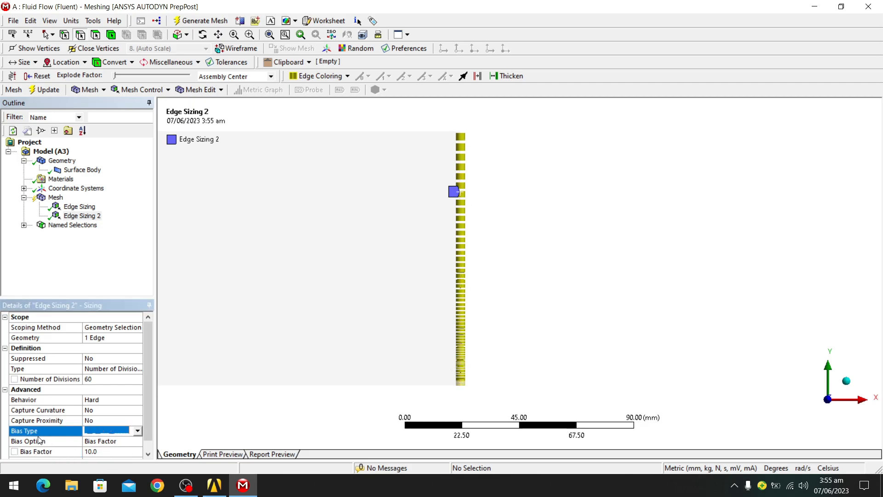
{"action": "left_click", "coordinate": [138, 431]}
{"action": "left_click", "coordinate": [129, 441]}
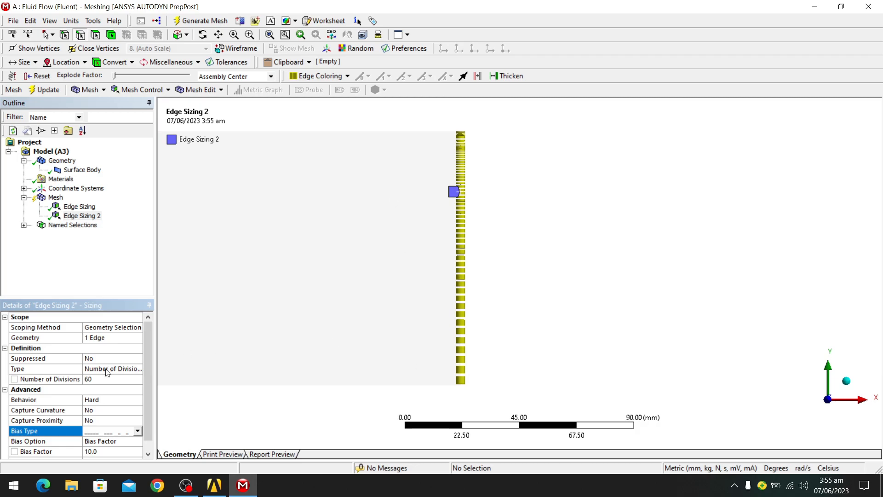
- Try a bias factor of 20 on the far-end edge sizing and inspect the division spacing near its upper end
{"action": "left_click", "coordinate": [96, 453]}
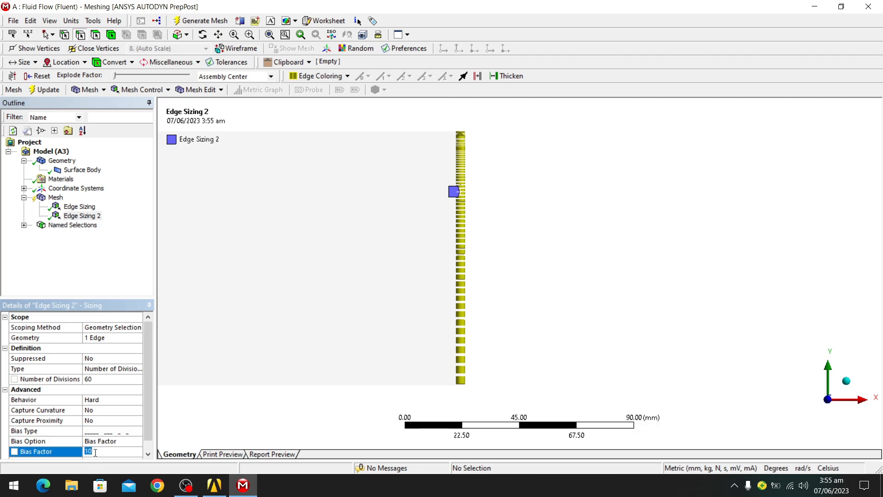
{"action": "type", "text": "20"}
{"action": "key", "text": "Return"}
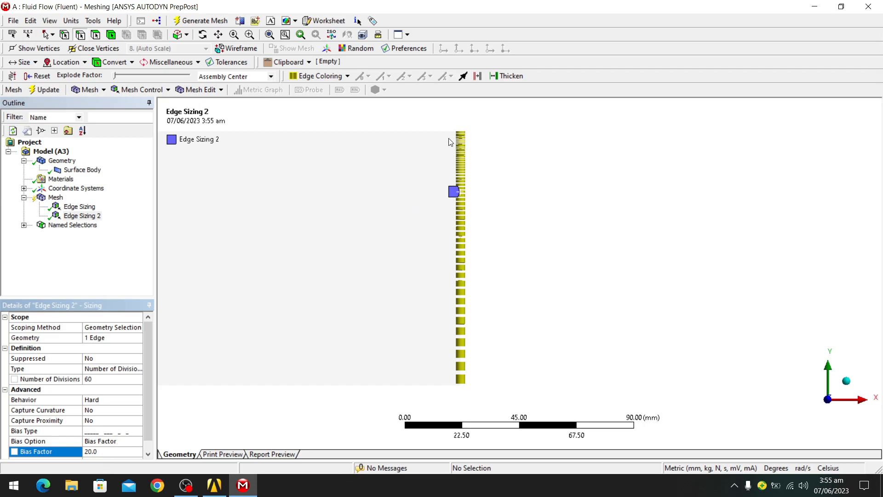
{"action": "scroll", "coordinate": [437, 125], "scroll_direction": "up", "scroll_amount": 2}
{"action": "middle_click_drag", "start_coordinate": [435, 128], "coordinate": [478, 270], "text": "ctrl"}
{"action": "scroll", "coordinate": [468, 187], "scroll_direction": "up", "scroll_amount": 3}
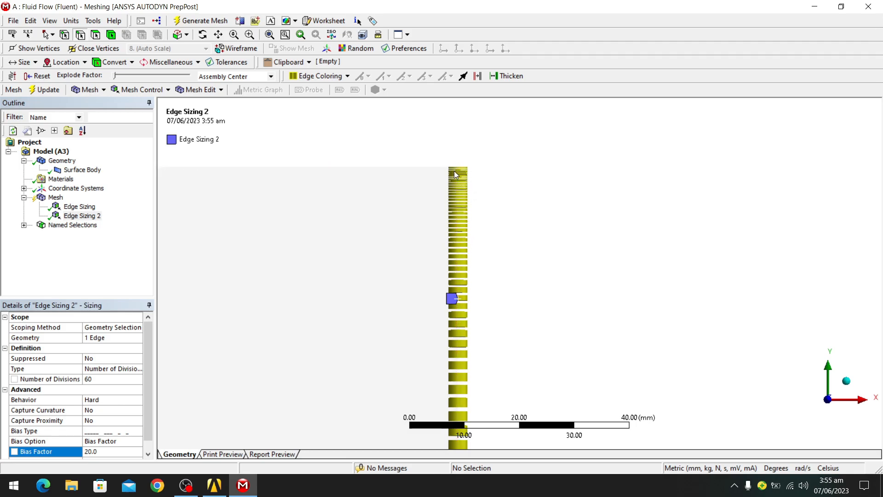
- Set the far-end edge sizing's bias factor back to 10
{"action": "left_click", "coordinate": [114, 454]}
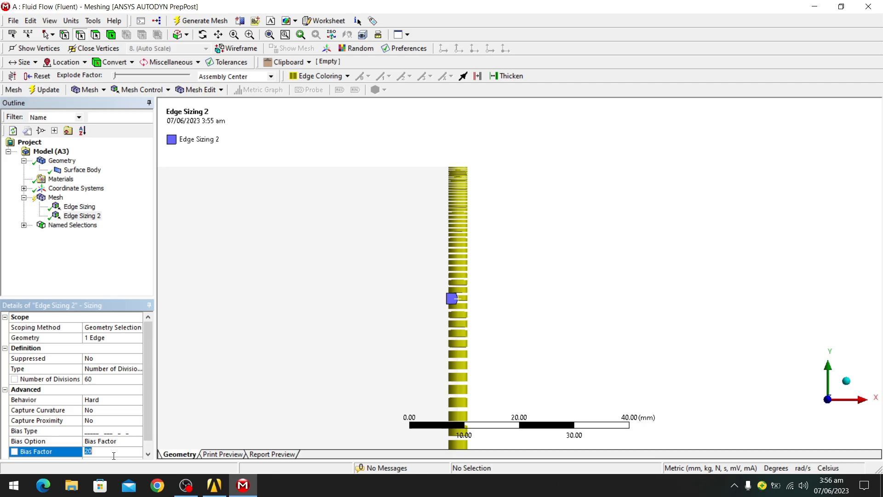
{"action": "key", "text": "Return"}
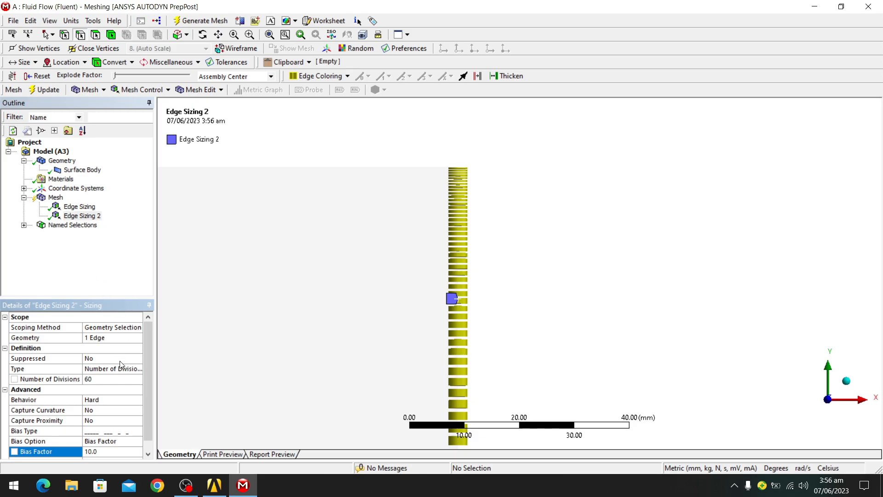
- Insert a new sizing control on the mesh and scope it to the two 8000 mm long edges
{"action": "left_click", "coordinate": [46, 199]}
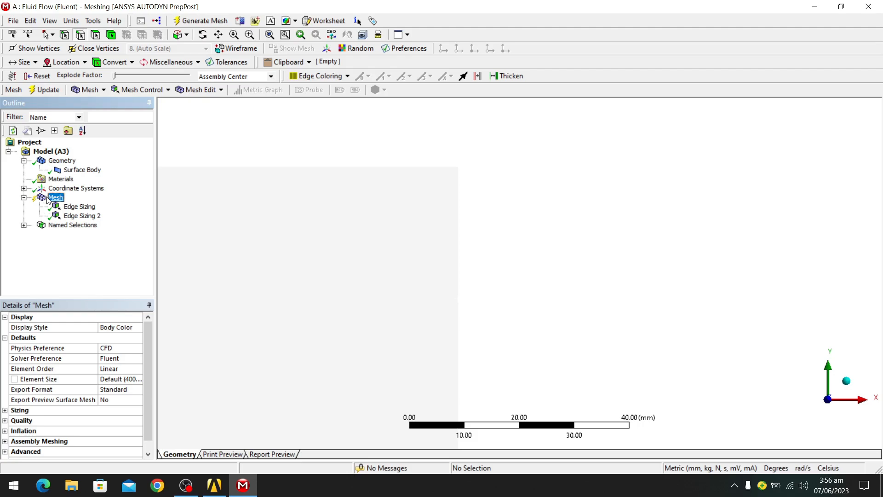
{"action": "right_click", "coordinate": [48, 199]}
{"action": "mouse_move", "coordinate": [76, 204]}
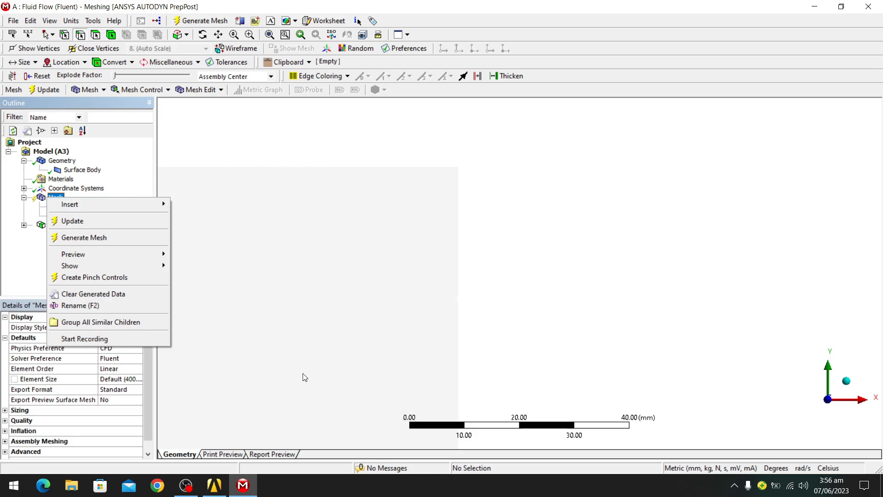
{"action": "mouse_move", "coordinate": [124, 204]}
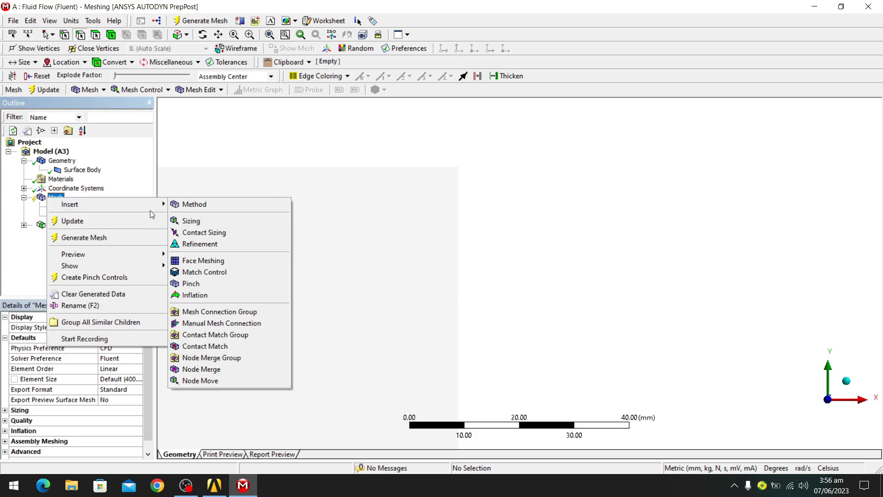
{"action": "left_click", "coordinate": [200, 221]}
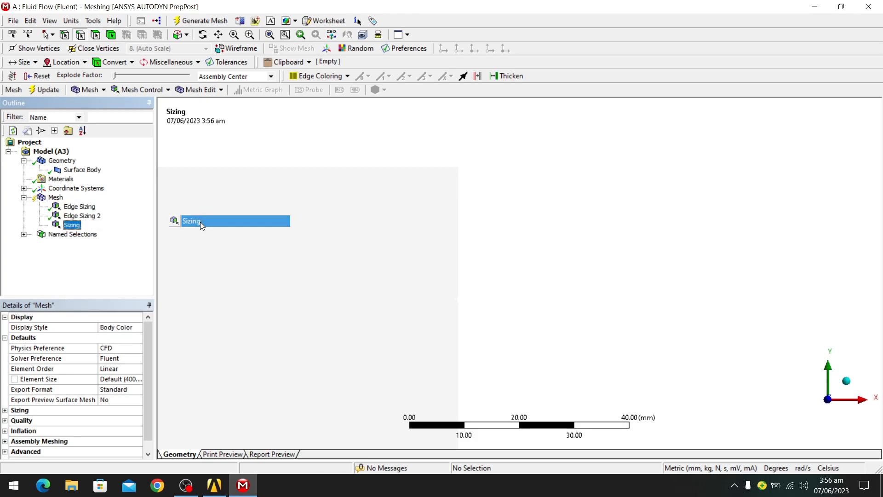
{"action": "scroll", "coordinate": [278, 174], "scroll_direction": "down", "scroll_amount": 5}
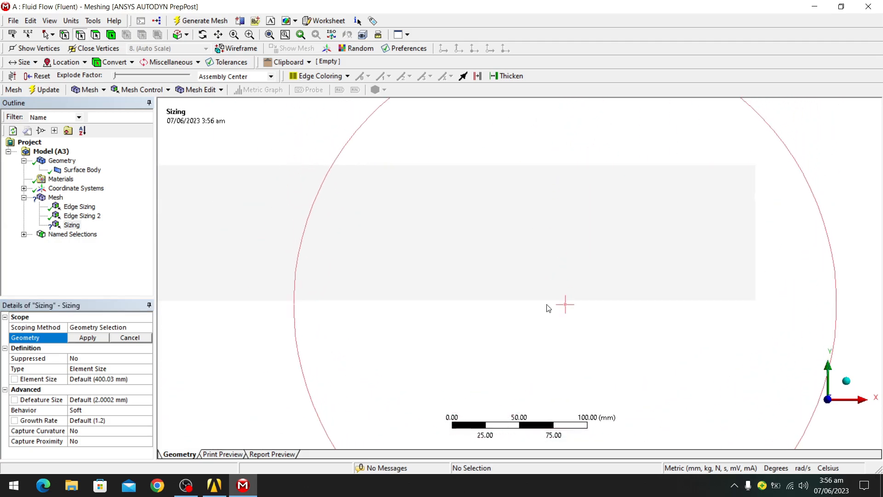
{"action": "left_click", "coordinate": [498, 166]}
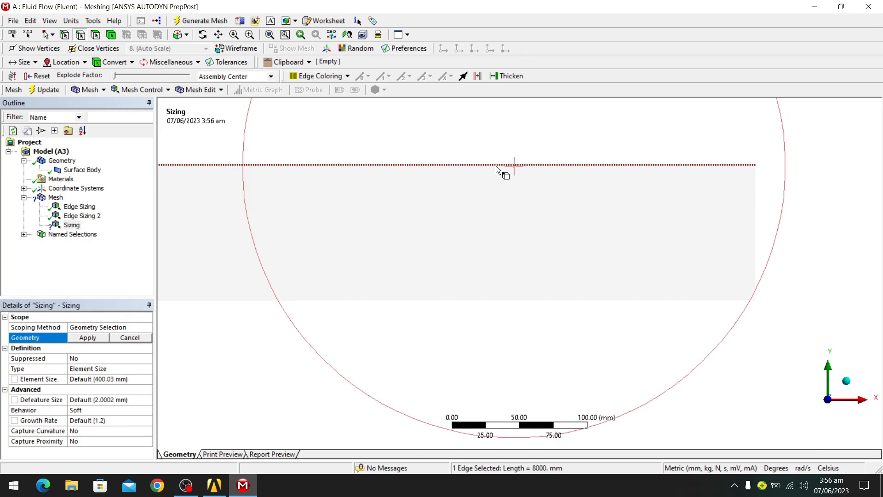
{"action": "left_click", "coordinate": [528, 302], "text": "ctrl"}
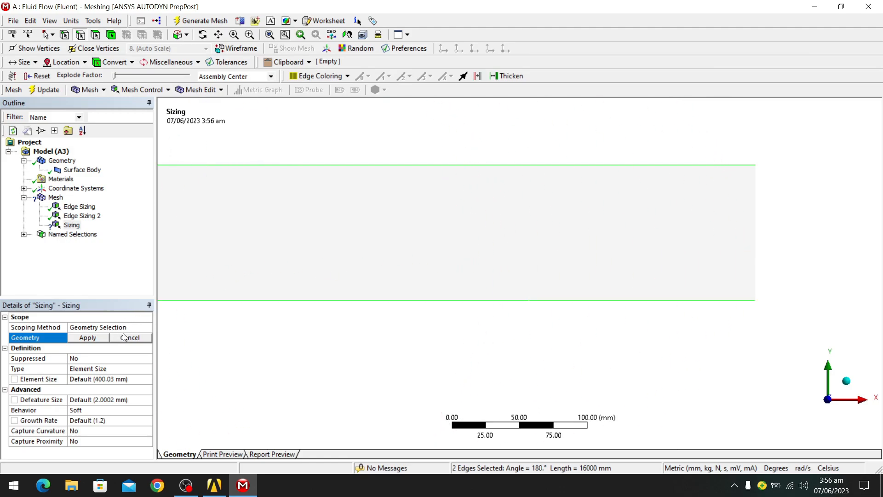
{"action": "left_click", "coordinate": [86, 339]}
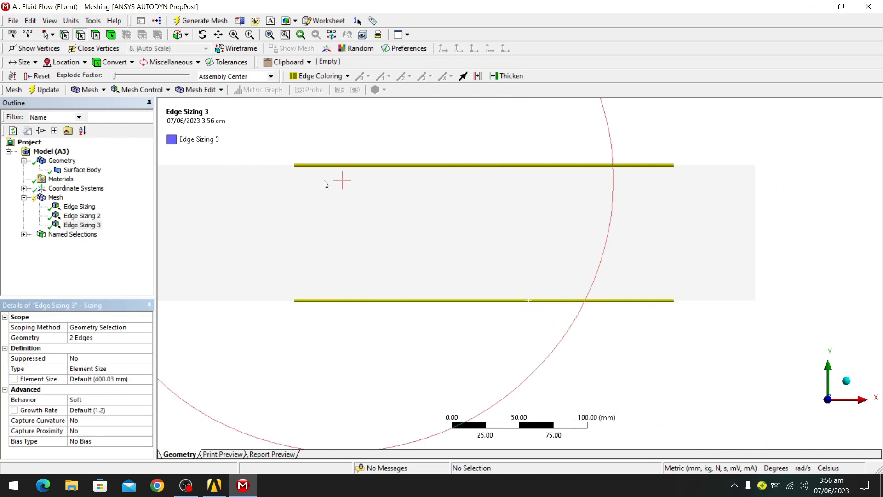
- Define the long-edge sizing by number of divisions and set it to 100
{"action": "scroll", "coordinate": [310, 173], "scroll_direction": "down", "scroll_amount": 5}
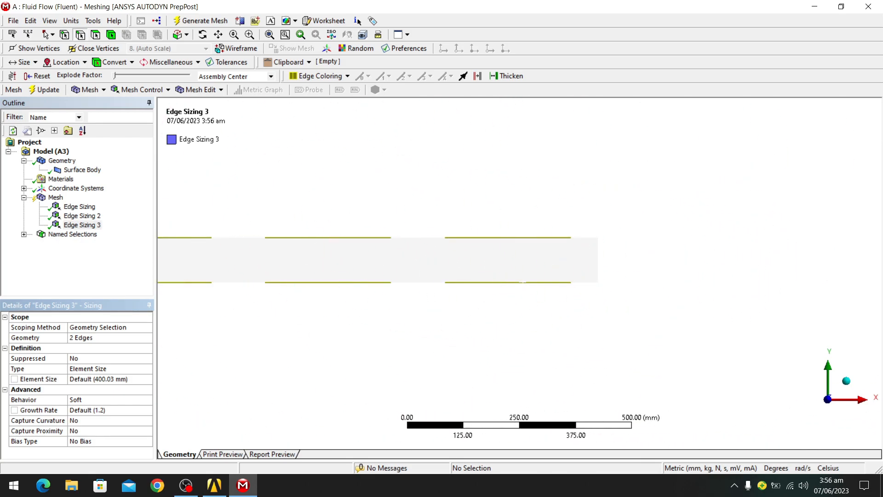
{"action": "scroll", "coordinate": [233, 272], "scroll_direction": "up", "scroll_amount": 5}
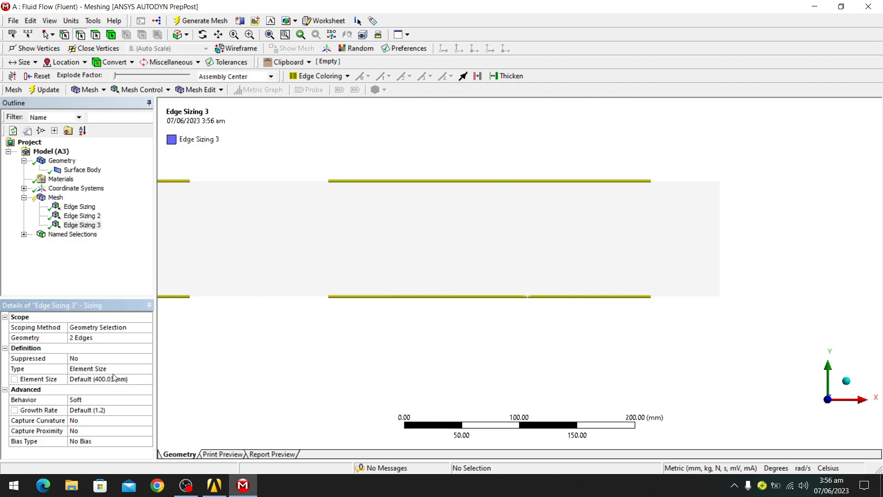
{"action": "left_click", "coordinate": [124, 368]}
{"action": "left_click", "coordinate": [148, 369]}
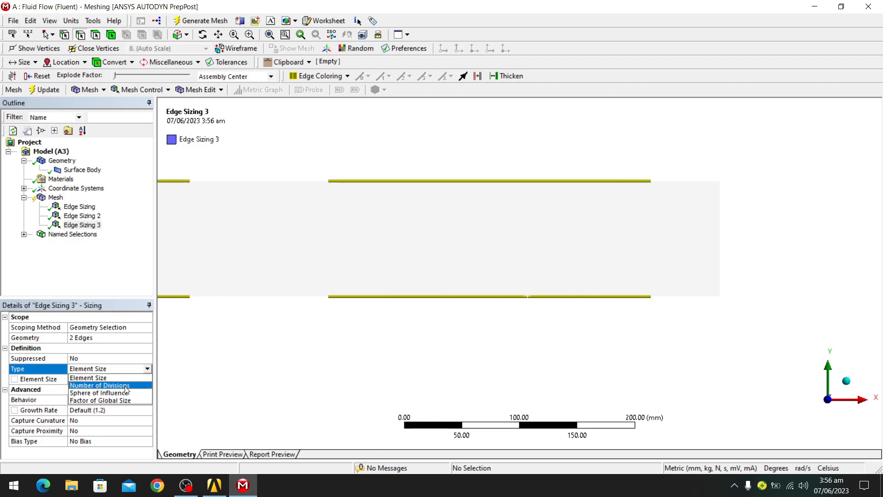
{"action": "left_click", "coordinate": [127, 385]}
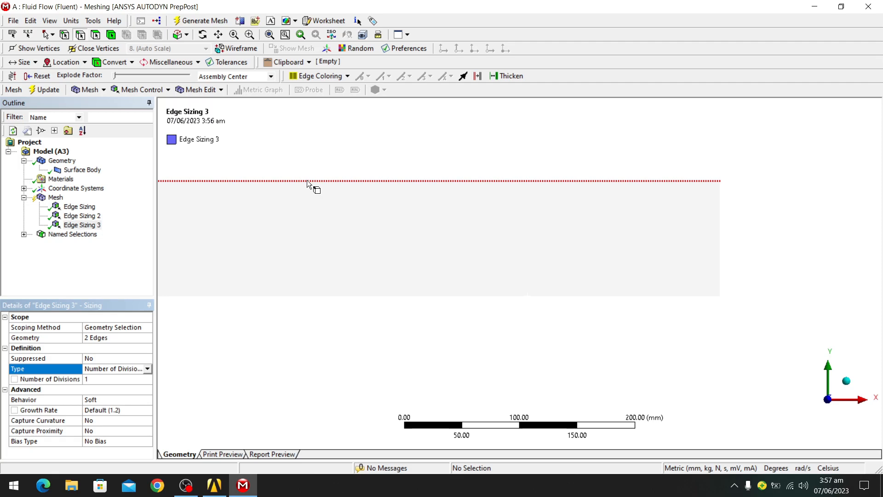
{"action": "left_click", "coordinate": [99, 381]}
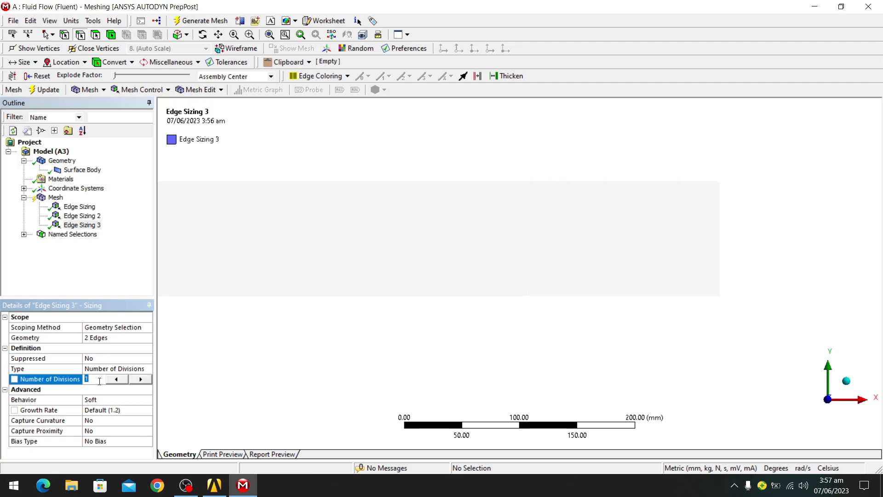
{"action": "type", "text": "100"}
{"action": "key", "text": "Return"}
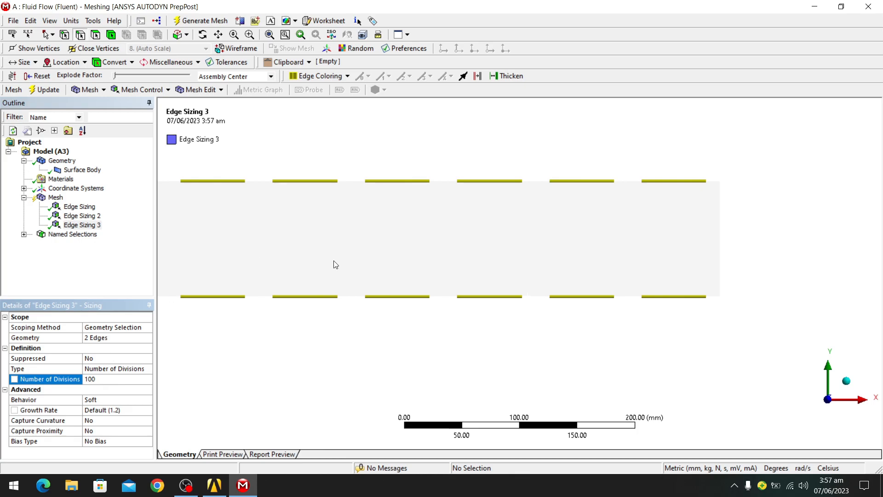
- Examine the division spacing along the two long edges and review the settings of all three edge sizings
{"action": "scroll", "coordinate": [335, 264], "scroll_direction": "down", "scroll_amount": 6}
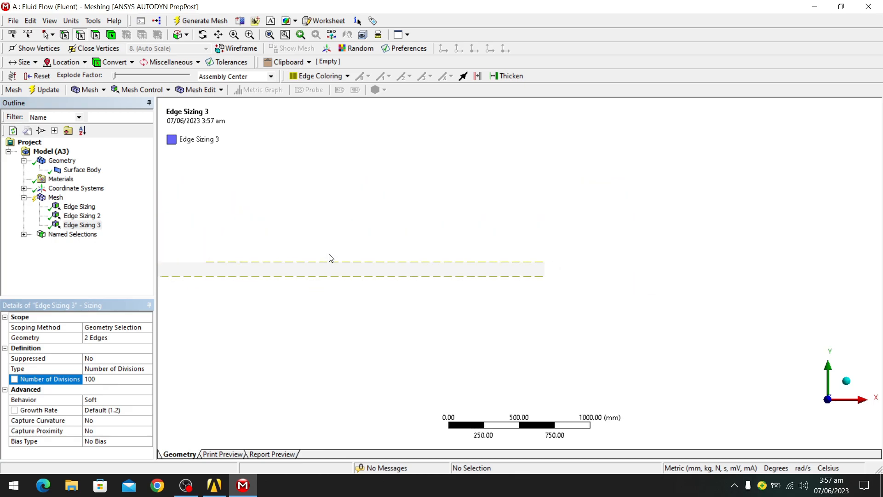
{"action": "scroll", "coordinate": [240, 292], "scroll_direction": "up", "scroll_amount": 1}
{"action": "middle_click_drag", "start_coordinate": [244, 292], "coordinate": [878, 295], "text": "ctrl"}
{"action": "scroll", "coordinate": [390, 261], "scroll_direction": "up", "scroll_amount": 2}
{"action": "scroll", "coordinate": [390, 263], "scroll_direction": "up", "scroll_amount": 4}
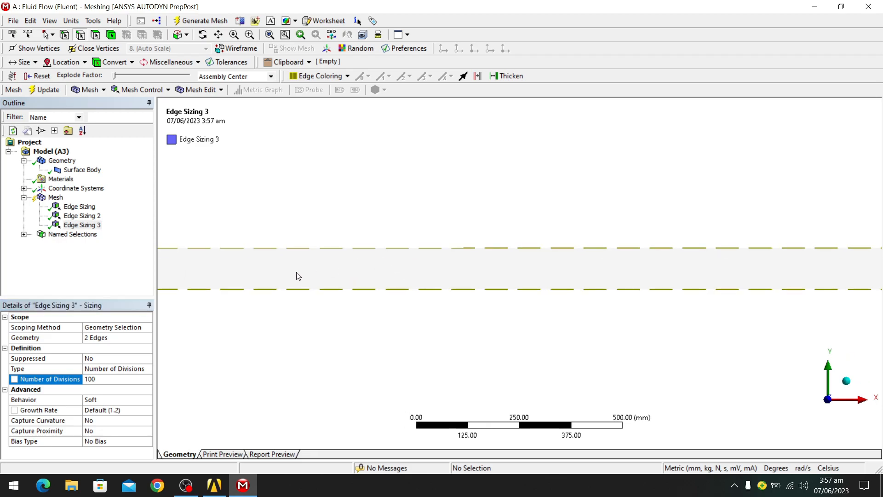
{"action": "left_click", "coordinate": [73, 207]}
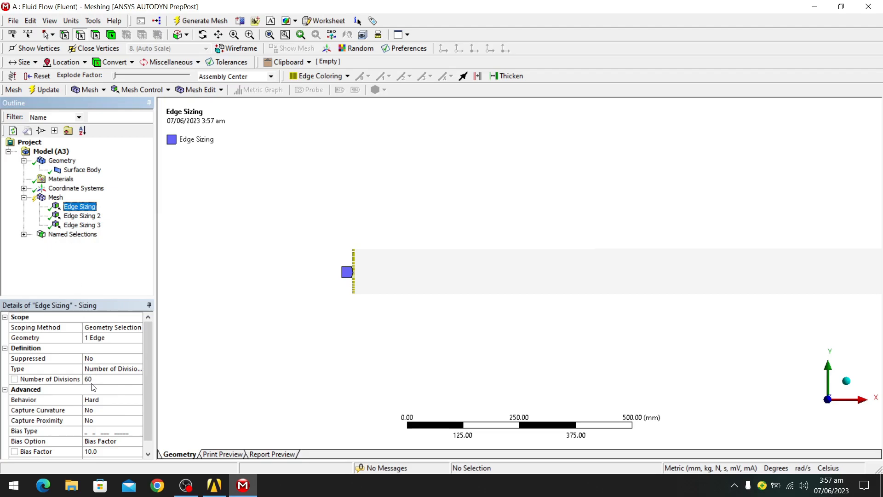
{"action": "left_click", "coordinate": [81, 216]}
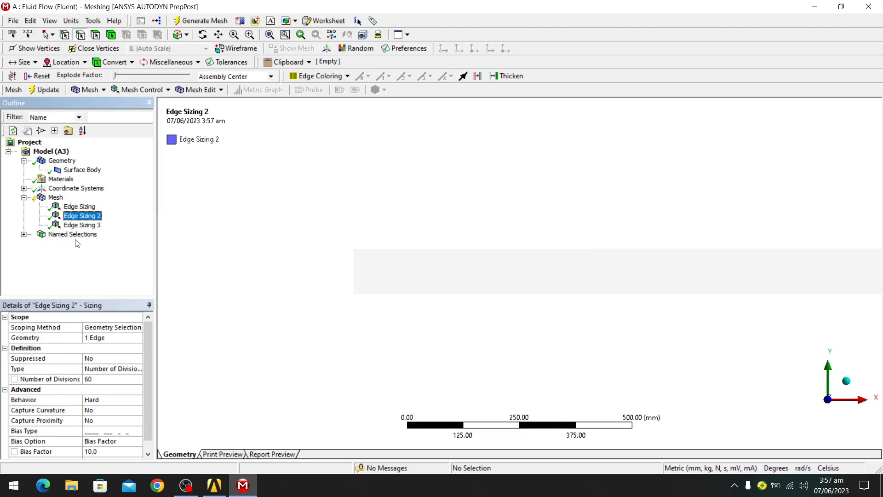
{"action": "left_click", "coordinate": [79, 225]}
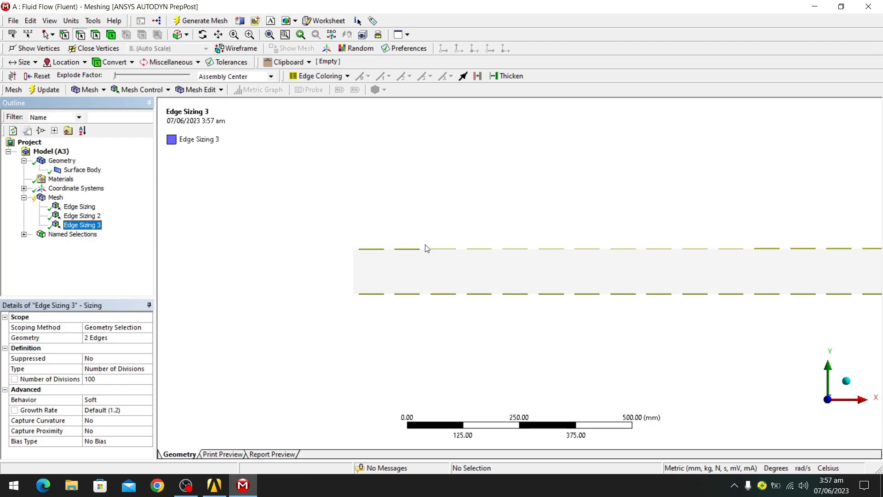
{"action": "scroll", "coordinate": [392, 258], "scroll_direction": "up", "scroll_amount": 2}
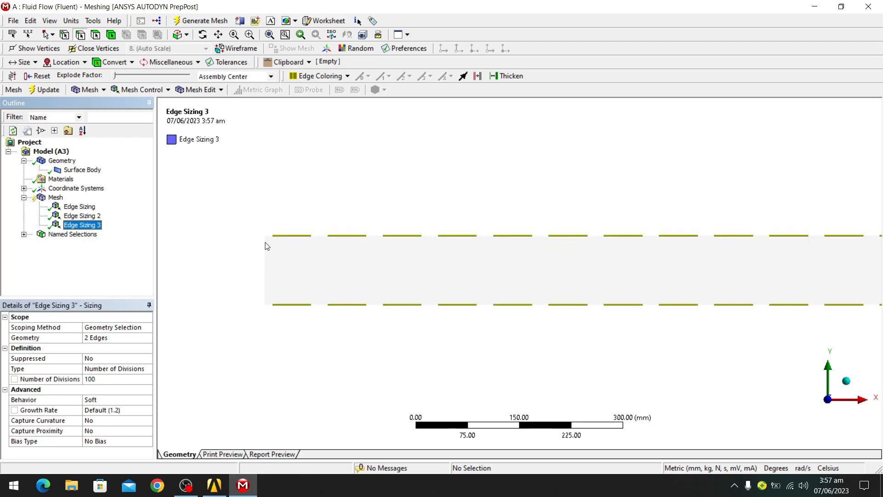
{"action": "scroll", "coordinate": [200, 246], "scroll_direction": "up", "scroll_amount": 2}
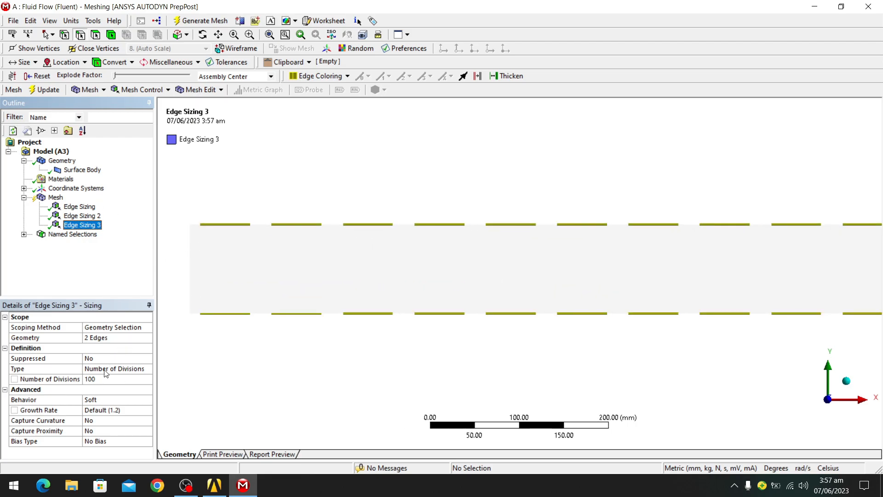
{"action": "left_click", "coordinate": [115, 380]}
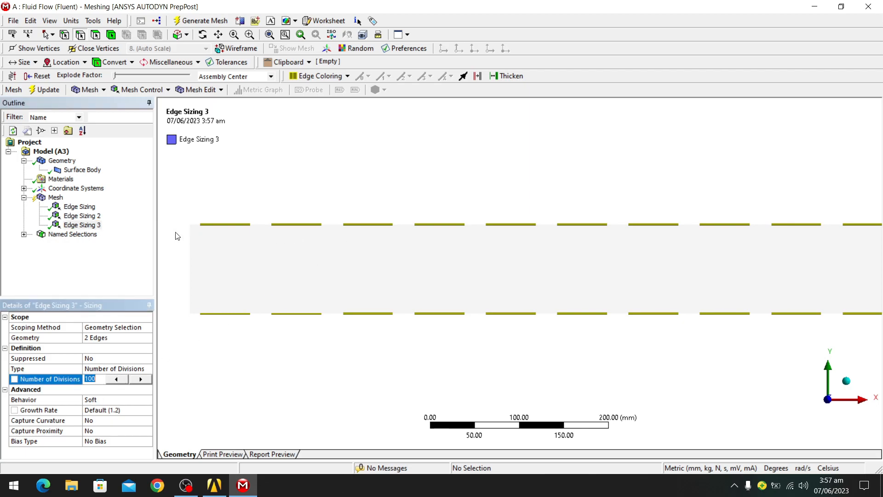
{"action": "scroll", "coordinate": [319, 242], "scroll_direction": "up", "scroll_amount": 1}
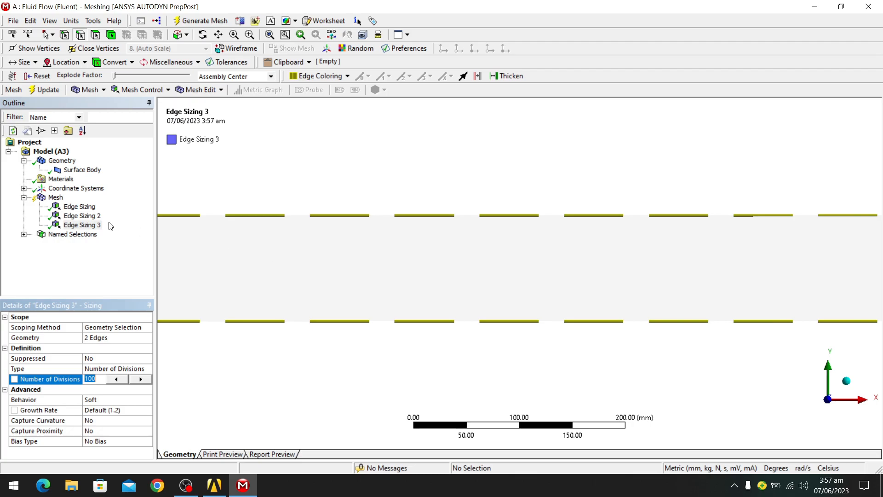
- Generate the mesh from the three edge sizings and inspect the elements near the surface's near end
{"action": "left_click", "coordinate": [49, 199]}
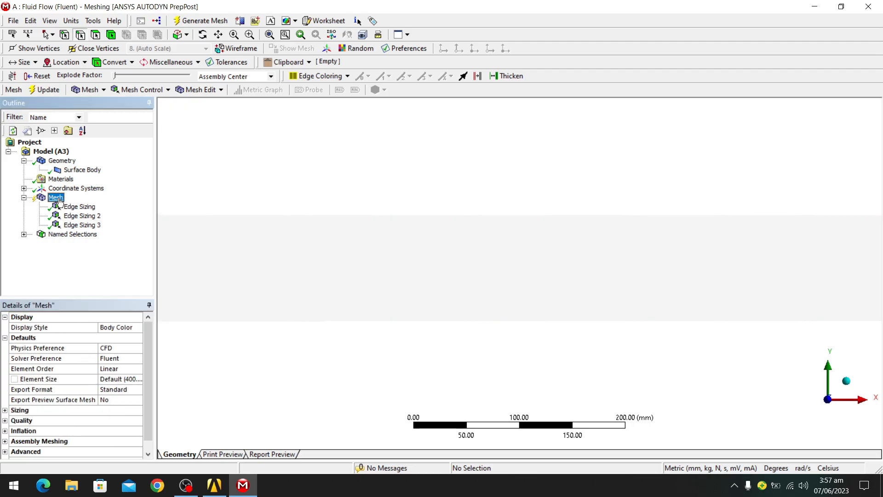
{"action": "right_click", "coordinate": [60, 201]}
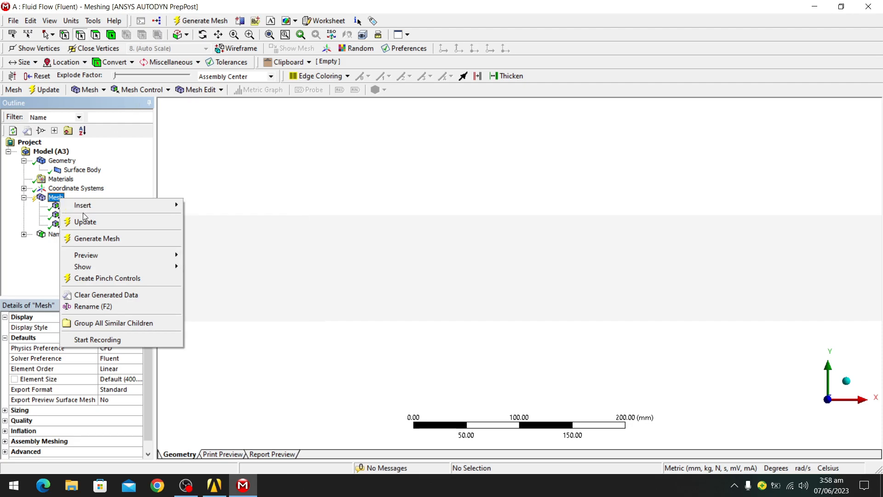
{"action": "left_click", "coordinate": [96, 239]}
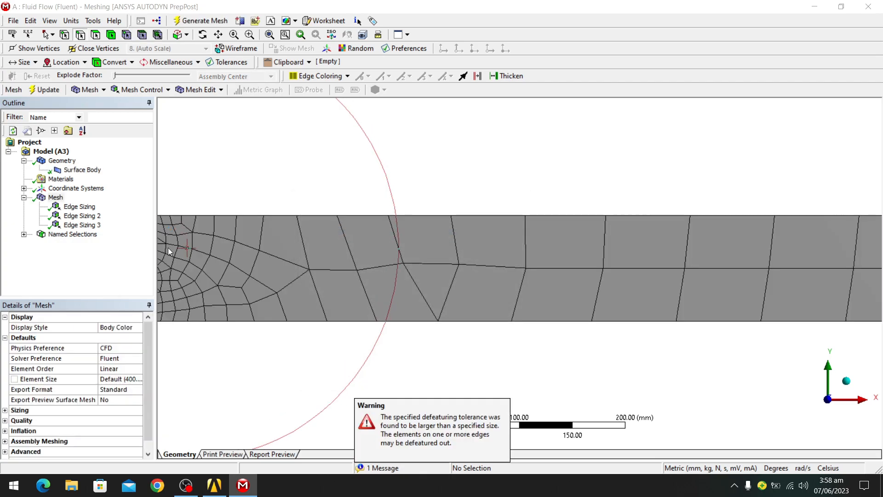
{"action": "scroll", "coordinate": [266, 247], "scroll_direction": "down", "scroll_amount": 3}
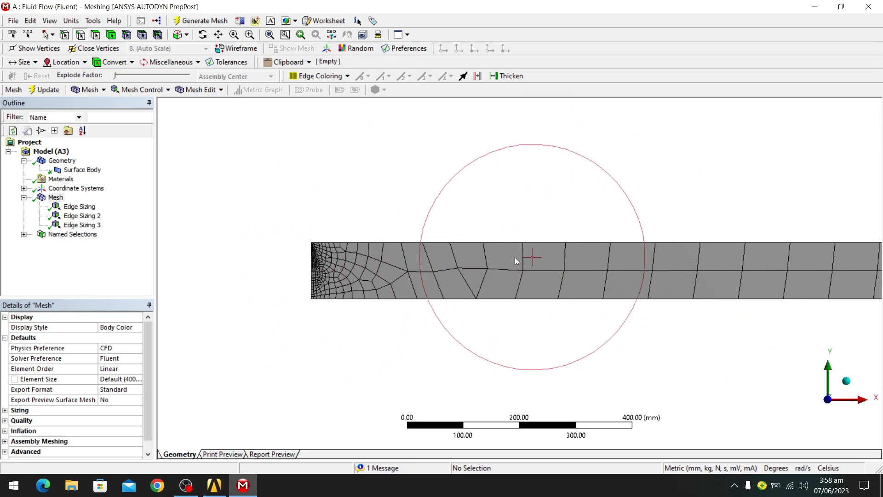
{"action": "left_click", "coordinate": [55, 200]}
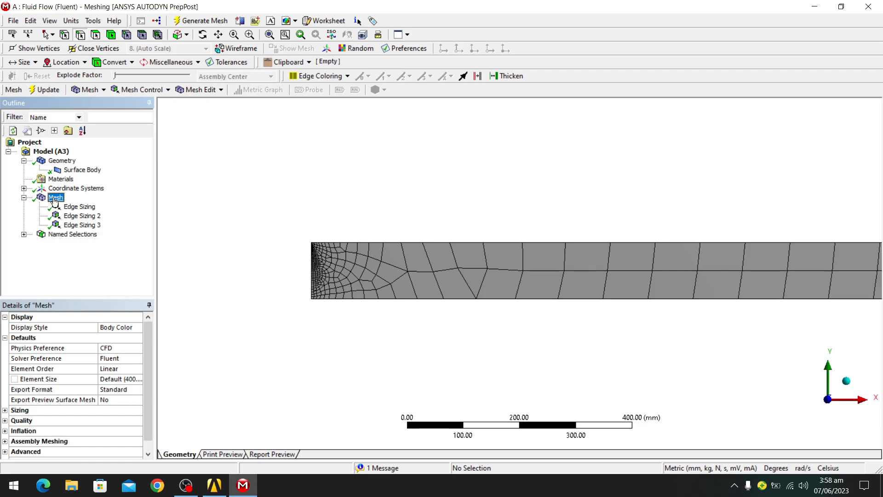
{"action": "right_click", "coordinate": [55, 202]}
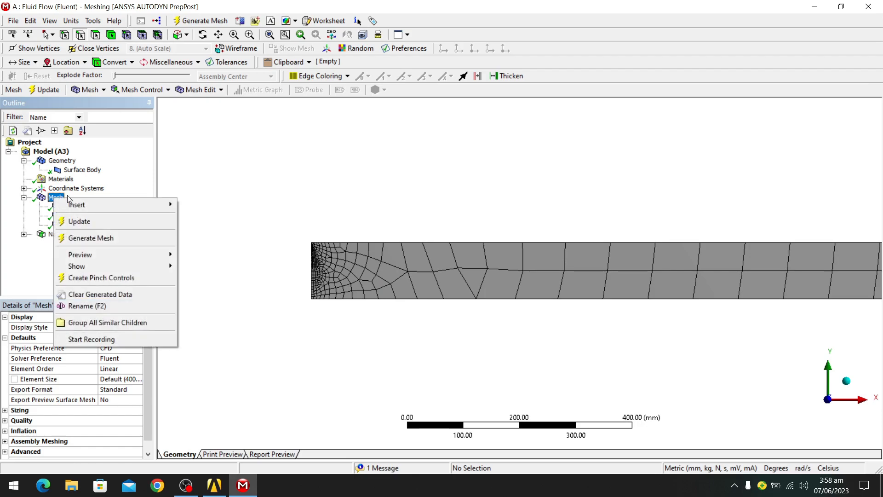
{"action": "mouse_move", "coordinate": [98, 204]}
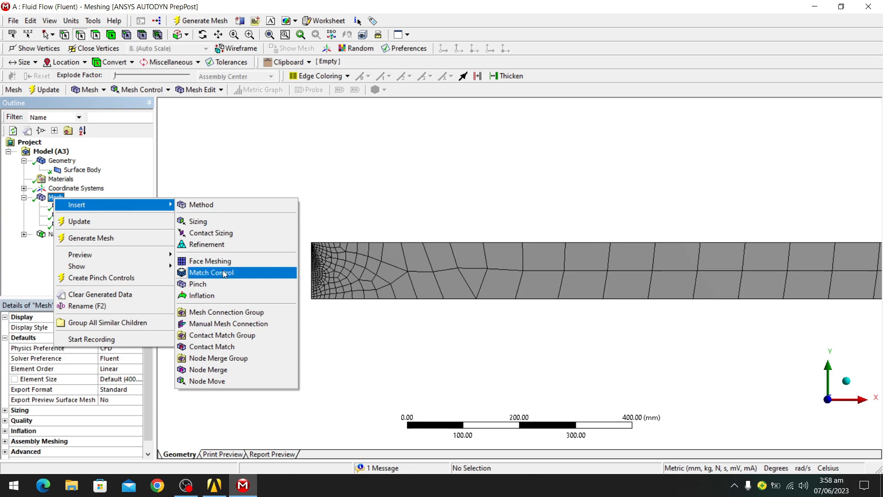
{"action": "left_click", "coordinate": [225, 144]}
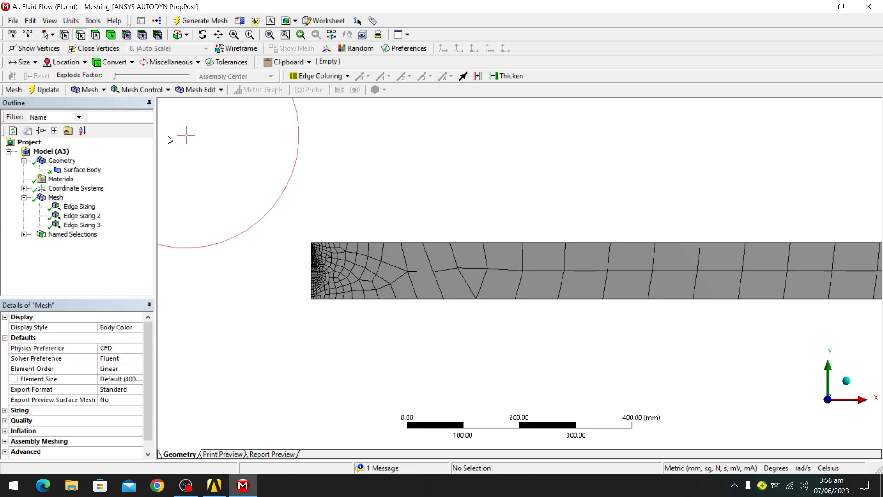
- Insert a Face Meshing control and scope it to the rectangular surface's face
{"action": "left_click", "coordinate": [142, 90]}
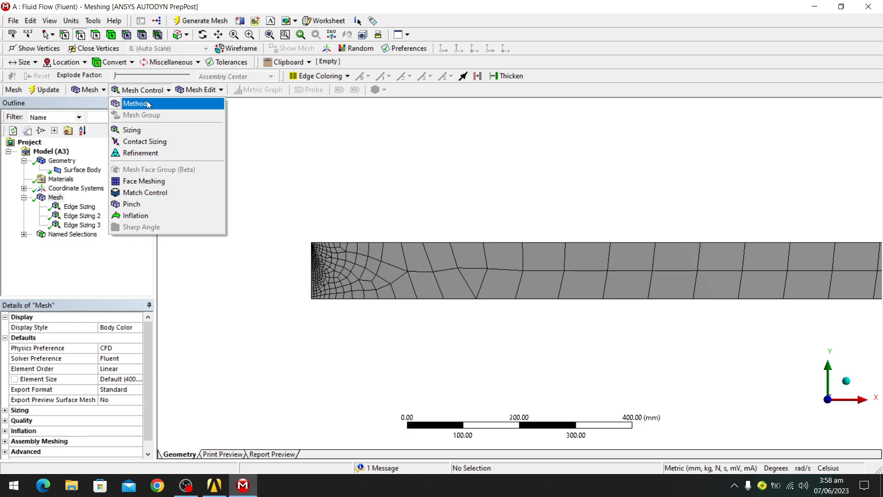
{"action": "left_click", "coordinate": [158, 182]}
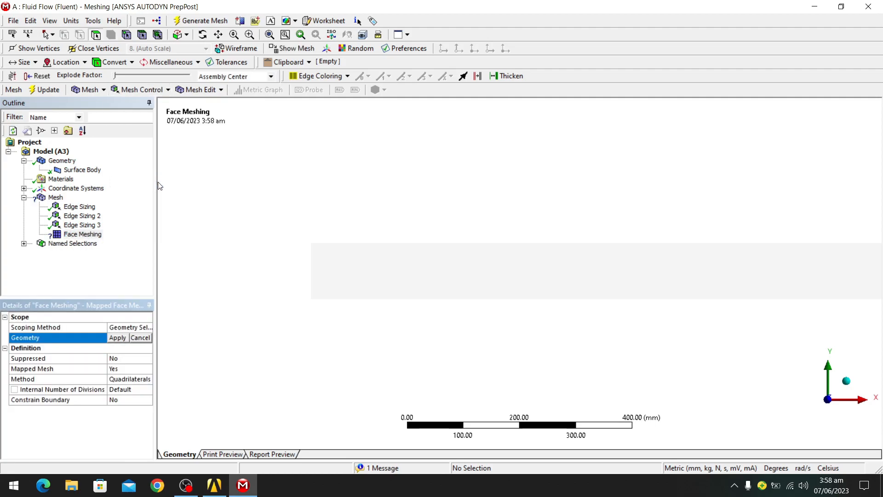
{"action": "left_click", "coordinate": [405, 278]}
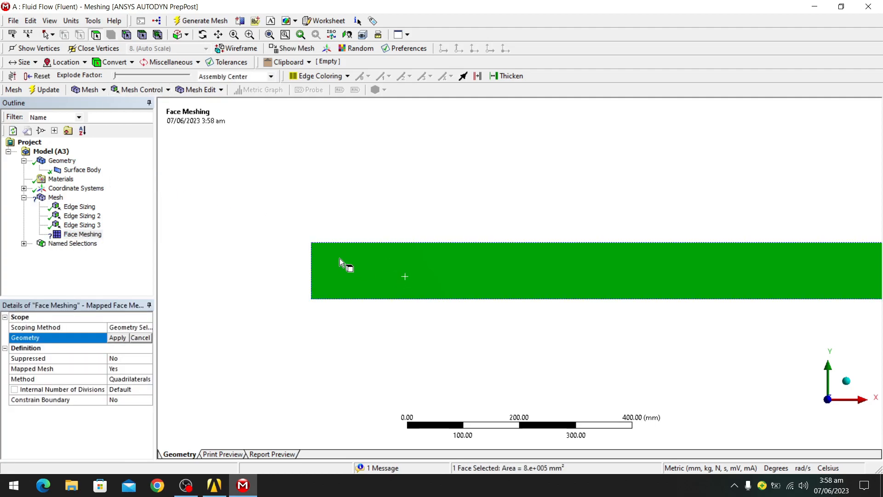
{"action": "left_click", "coordinate": [118, 337]}
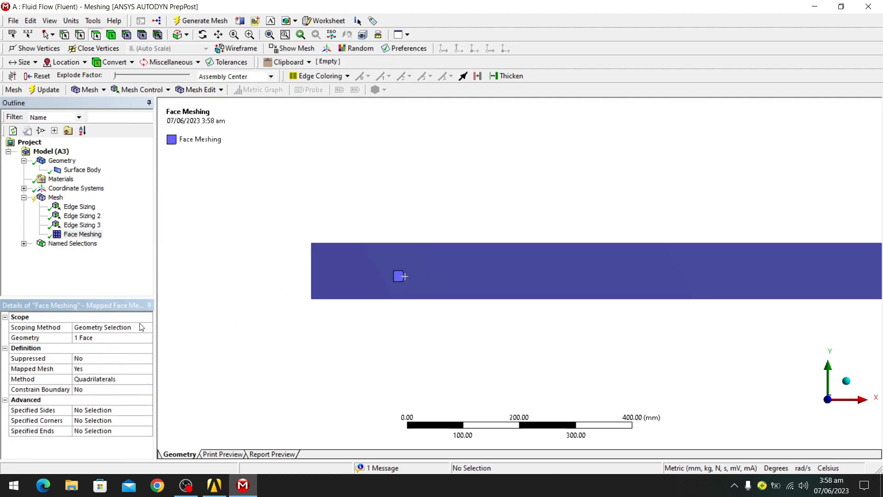
- Regenerate the mesh with the mapped face meshing applied and inspect the elements near the surface's near end
{"action": "scroll", "coordinate": [459, 270], "scroll_direction": "up", "scroll_amount": 1}
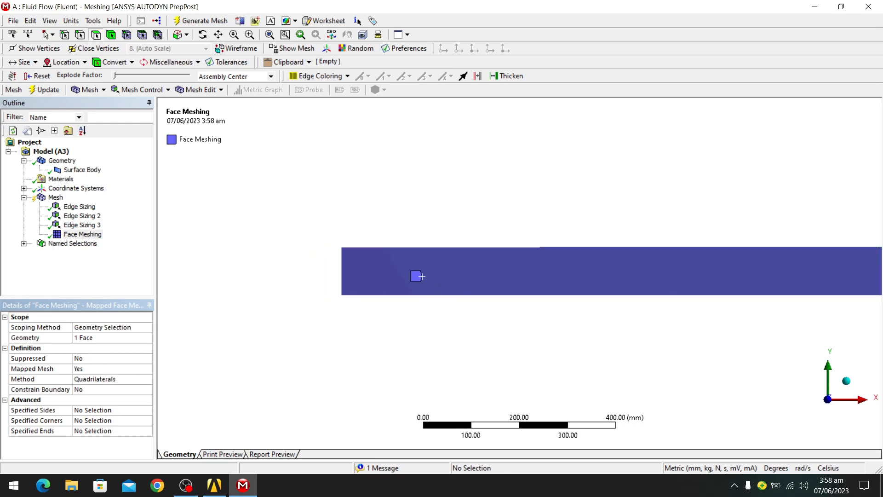
{"action": "left_click", "coordinate": [56, 198]}
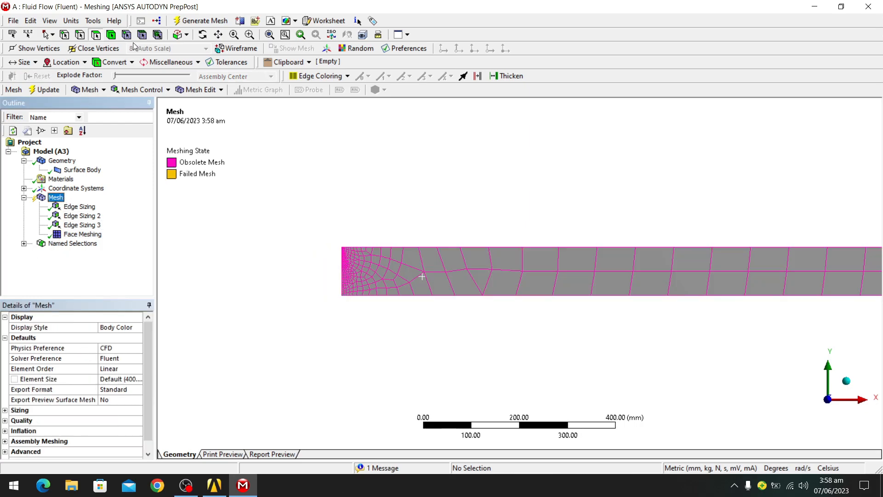
{"action": "left_click", "coordinate": [201, 21]}
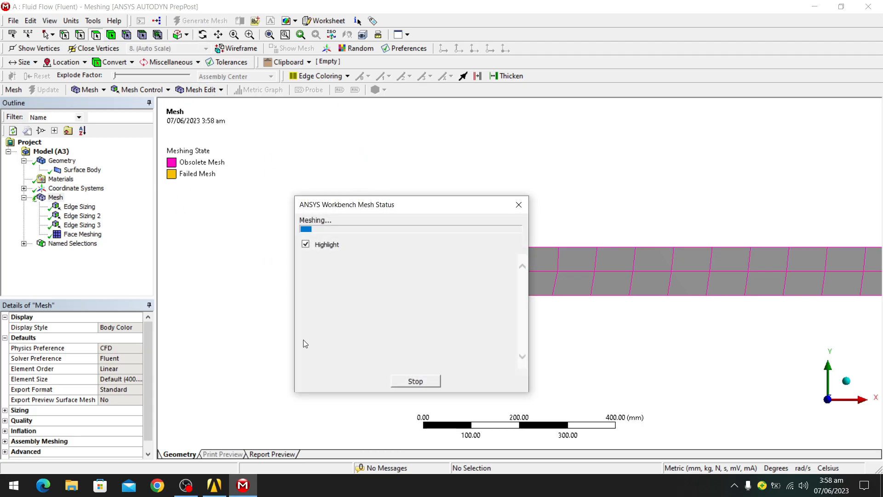
{"action": "scroll", "coordinate": [408, 267], "scroll_direction": "up", "scroll_amount": 5}
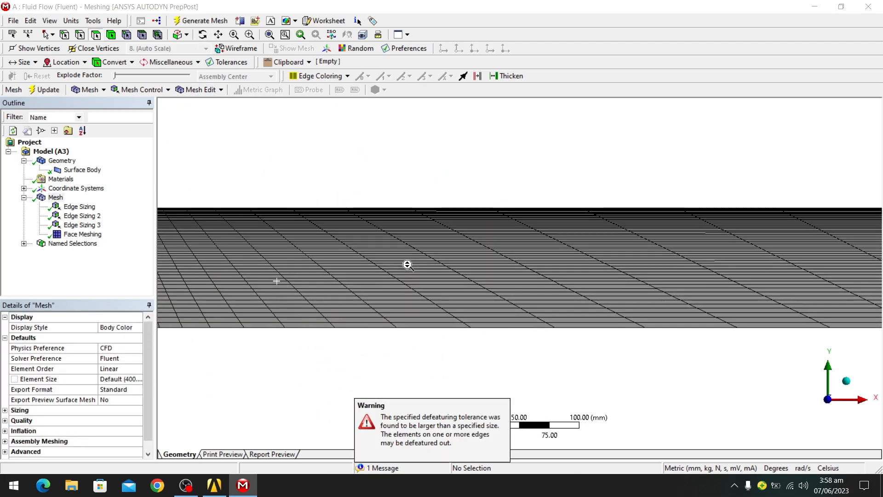
{"action": "scroll", "coordinate": [407, 265], "scroll_direction": "up", "scroll_amount": 1}
{"action": "scroll", "coordinate": [408, 266], "scroll_direction": "down", "scroll_amount": 4}
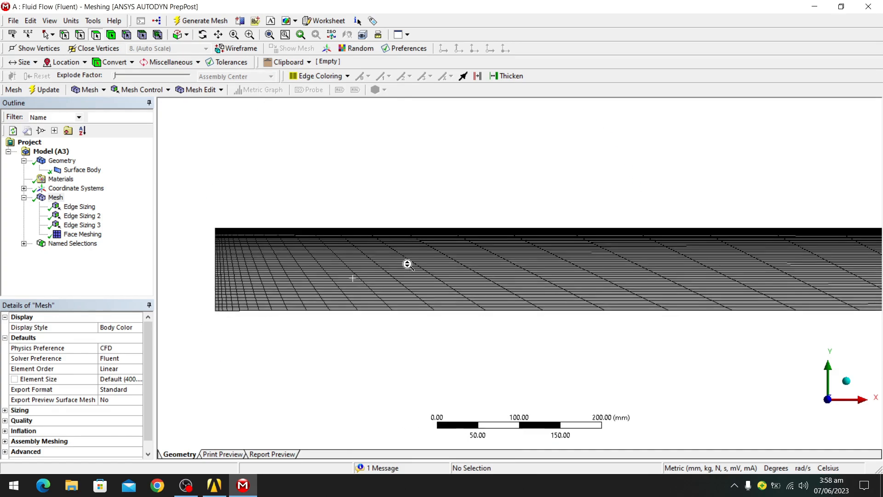
{"action": "scroll", "coordinate": [226, 220], "scroll_direction": "up", "scroll_amount": 3}
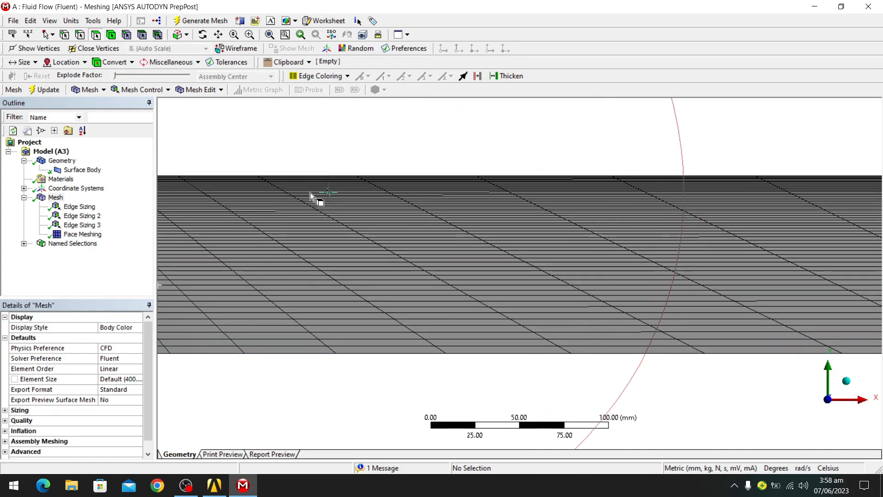
{"action": "scroll", "coordinate": [305, 180], "scroll_direction": "down", "scroll_amount": 3}
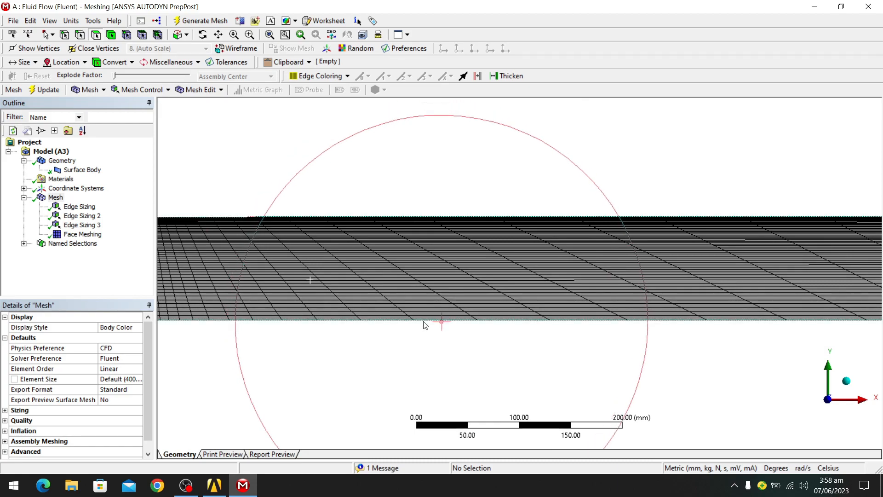
- Examine the division spacing of Edge Sizing 3 along the two long edges and of the first edge sizing on the short edge
{"action": "left_click", "coordinate": [87, 226]}
{"action": "scroll", "coordinate": [324, 238], "scroll_direction": "down", "scroll_amount": 2}
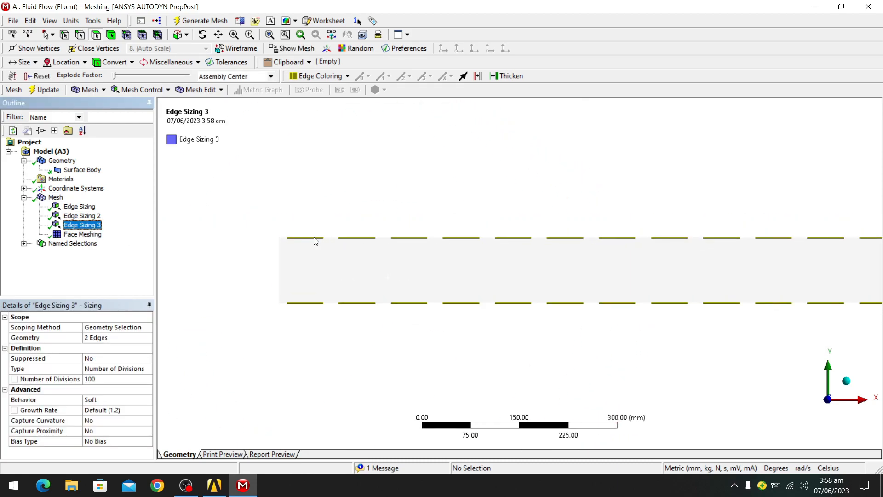
{"action": "scroll", "coordinate": [529, 253], "scroll_direction": "up", "scroll_amount": 1}
{"action": "scroll", "coordinate": [527, 252], "scroll_direction": "down", "scroll_amount": 2}
{"action": "scroll", "coordinate": [527, 250], "scroll_direction": "down", "scroll_amount": 2}
{"action": "middle_click_drag", "start_coordinate": [596, 272], "coordinate": [476, 243], "text": "ctrl"}
{"action": "scroll", "coordinate": [496, 234], "scroll_direction": "down", "scroll_amount": 3}
{"action": "scroll", "coordinate": [493, 234], "scroll_direction": "up", "scroll_amount": 3}
{"action": "middle_click_drag", "start_coordinate": [359, 260], "coordinate": [667, 260], "text": "ctrl"}
{"action": "scroll", "coordinate": [667, 260], "scroll_direction": "down", "scroll_amount": 1}
{"action": "scroll", "coordinate": [250, 238], "scroll_direction": "up", "scroll_amount": 1}
{"action": "middle_click_drag", "start_coordinate": [242, 239], "coordinate": [376, 251], "text": "ctrl"}
{"action": "left_click", "coordinate": [65, 208]}
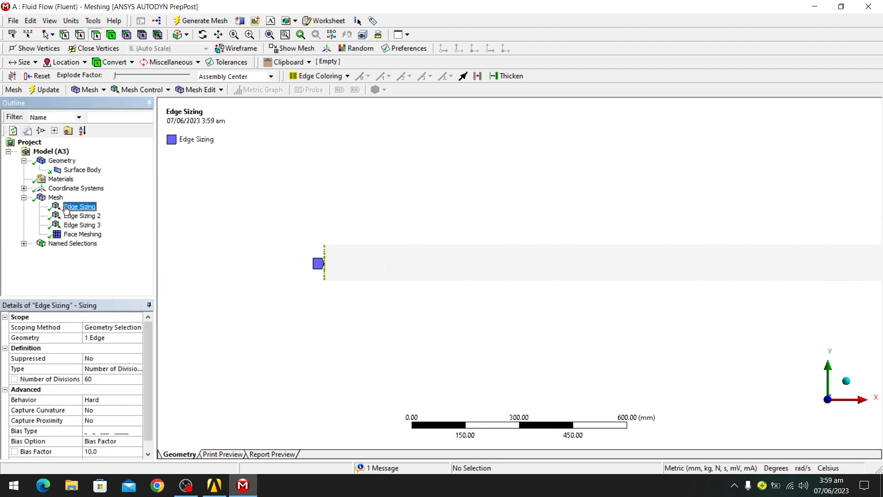
{"action": "scroll", "coordinate": [216, 263], "scroll_direction": "up", "scroll_amount": 8}
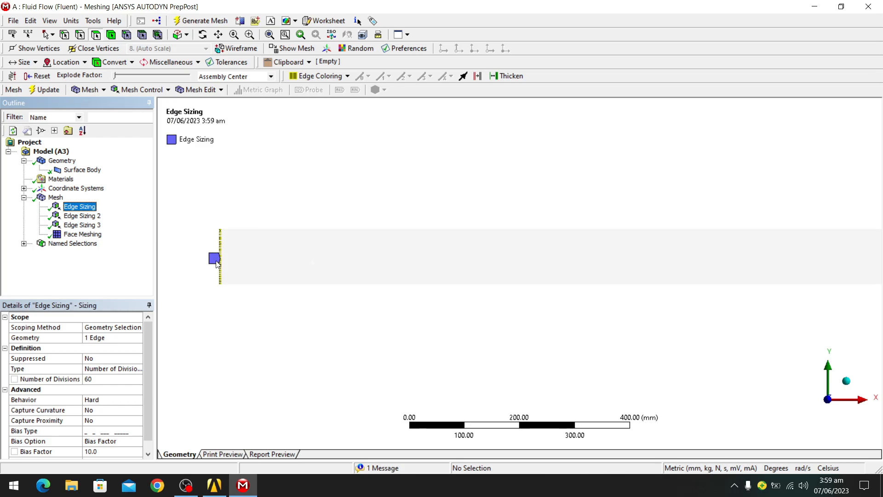
- Examine the division spacing of Edge Sizing on the body's left edge and compare its settings with Edge Sizing 2
{"action": "middle_click_drag", "start_coordinate": [220, 255], "coordinate": [482, 277], "text": "ctrl"}
{"action": "scroll", "coordinate": [363, 251], "scroll_direction": "up", "scroll_amount": 1}
{"action": "scroll", "coordinate": [355, 245], "scroll_direction": "up", "scroll_amount": 8}
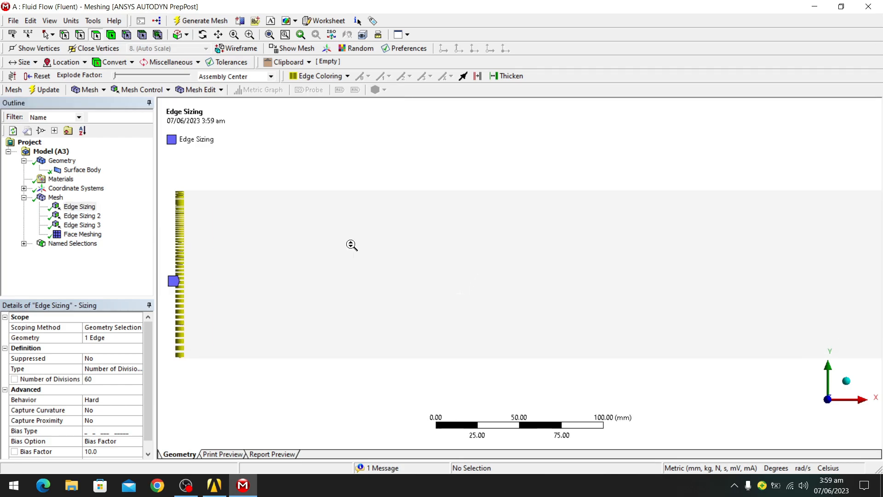
{"action": "middle_click_drag", "start_coordinate": [254, 260], "coordinate": [489, 261], "text": "ctrl"}
{"action": "scroll", "coordinate": [395, 235], "scroll_direction": "up", "scroll_amount": 2}
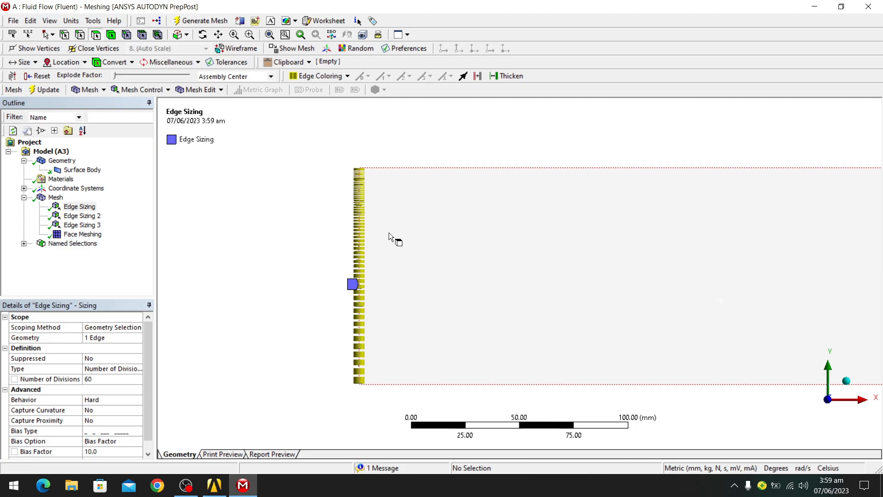
{"action": "left_click", "coordinate": [79, 216]}
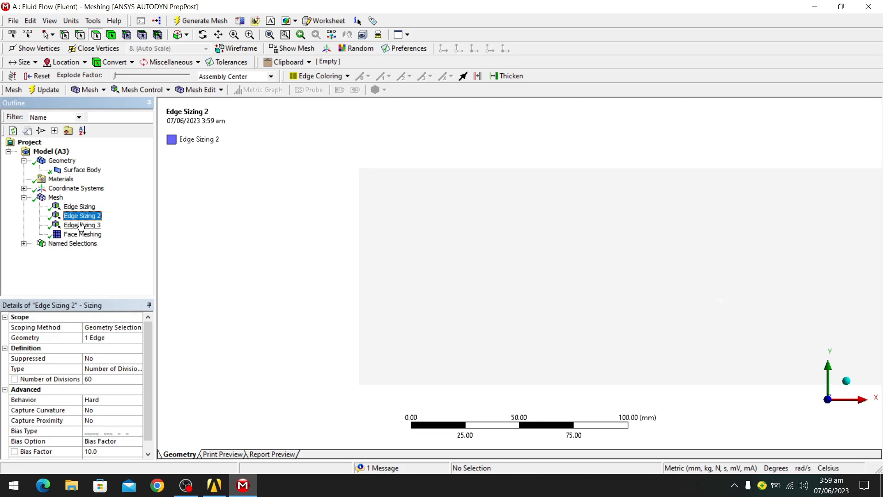
{"action": "left_click", "coordinate": [79, 208]}
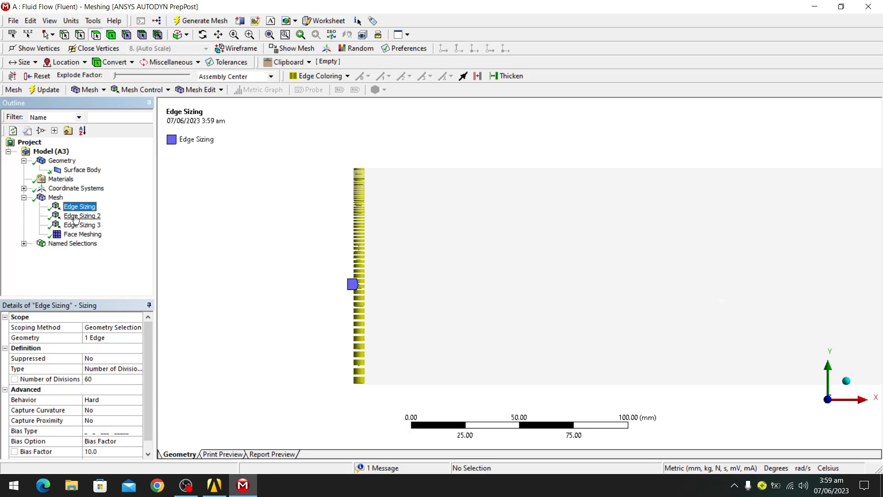
{"action": "left_click", "coordinate": [79, 216]}
- Examine the generated mesh near the left end and along the upper edge of the surface body
{"action": "left_click", "coordinate": [55, 197]}
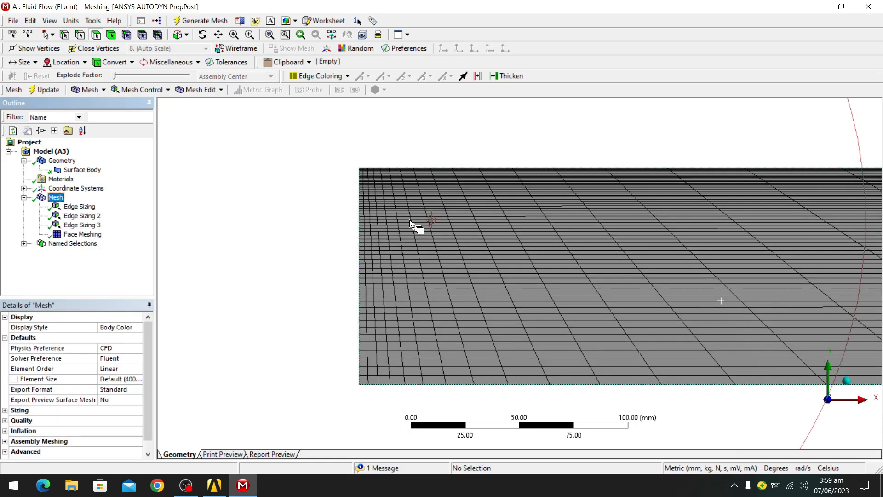
{"action": "scroll", "coordinate": [416, 207], "scroll_direction": "down", "scroll_amount": 1}
{"action": "scroll", "coordinate": [417, 207], "scroll_direction": "up", "scroll_amount": 2}
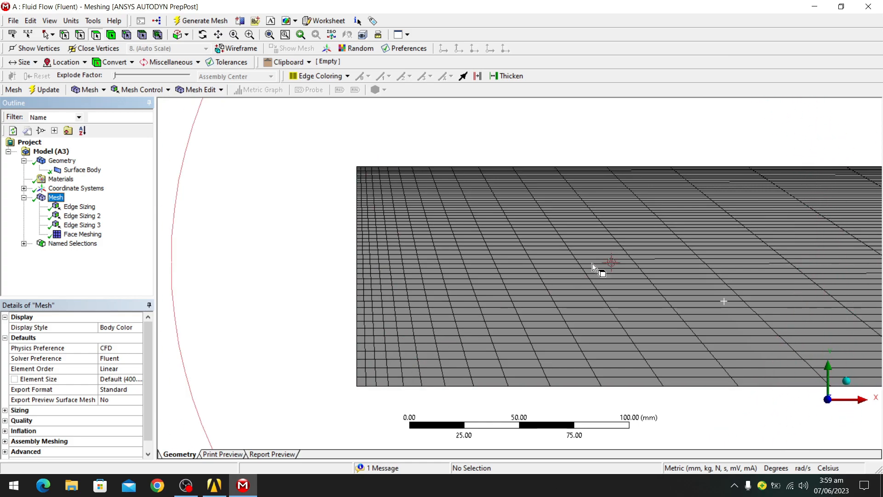
{"action": "scroll", "coordinate": [467, 240], "scroll_direction": "down", "scroll_amount": 5}
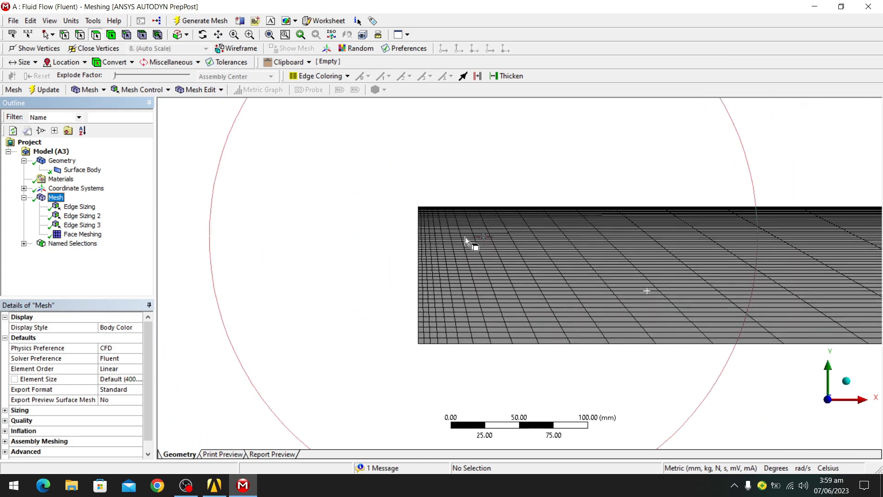
{"action": "scroll", "coordinate": [449, 226], "scroll_direction": "up", "scroll_amount": 5}
{"action": "scroll", "coordinate": [414, 207], "scroll_direction": "up", "scroll_amount": 4}
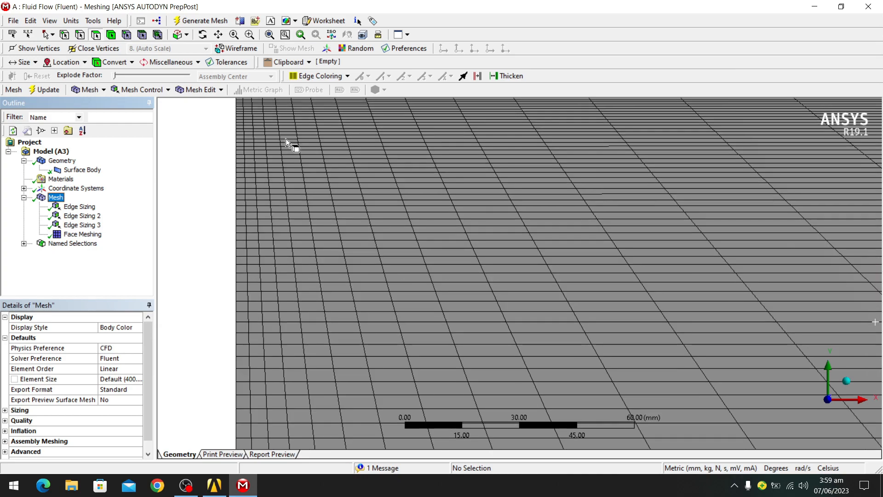
{"action": "scroll", "coordinate": [285, 139], "scroll_direction": "down", "scroll_amount": 1}
{"action": "middle_click_drag", "start_coordinate": [518, 216], "coordinate": [315, 245], "text": "ctrl"}
{"action": "scroll", "coordinate": [322, 238], "scroll_direction": "up", "scroll_amount": 1}
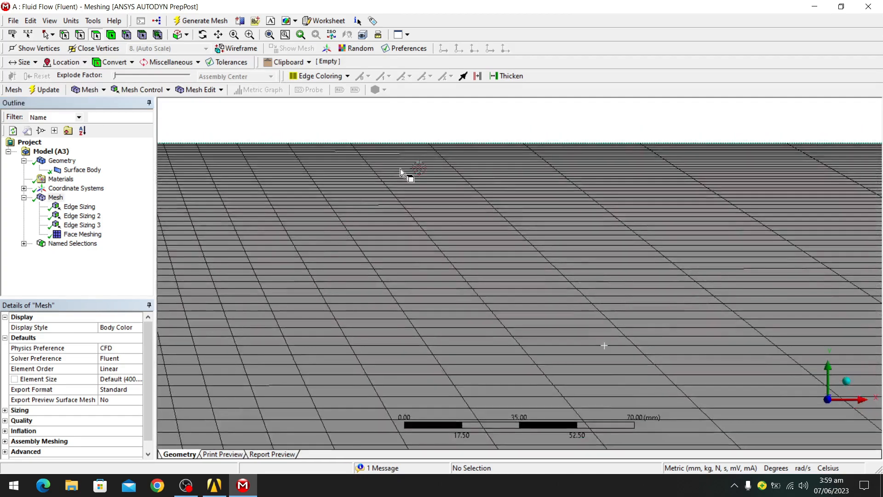
{"action": "scroll", "coordinate": [449, 143], "scroll_direction": "down", "scroll_amount": 4}
{"action": "scroll", "coordinate": [522, 222], "scroll_direction": "up", "scroll_amount": 3}
{"action": "scroll", "coordinate": [493, 181], "scroll_direction": "up", "scroll_amount": 2}
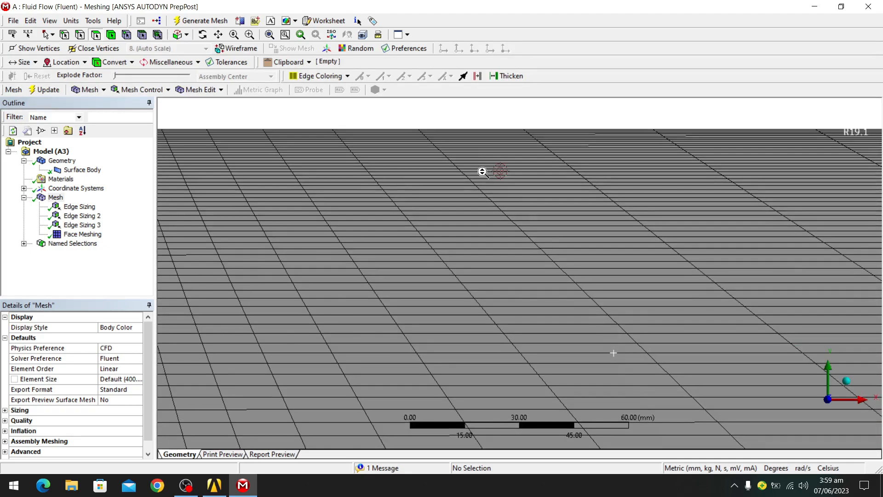
{"action": "scroll", "coordinate": [482, 172], "scroll_direction": "down", "scroll_amount": 3}
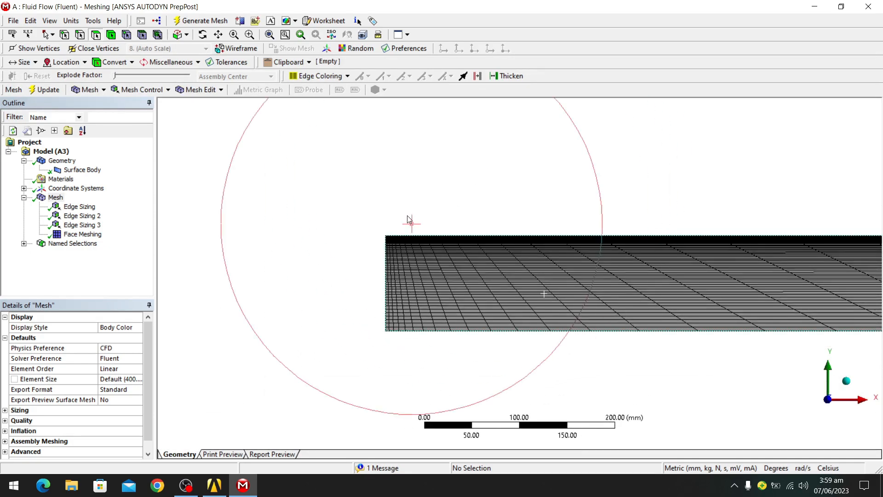
- Set the number of divisions of Edge Sizing 3 to 200
{"action": "left_click", "coordinate": [83, 225]}
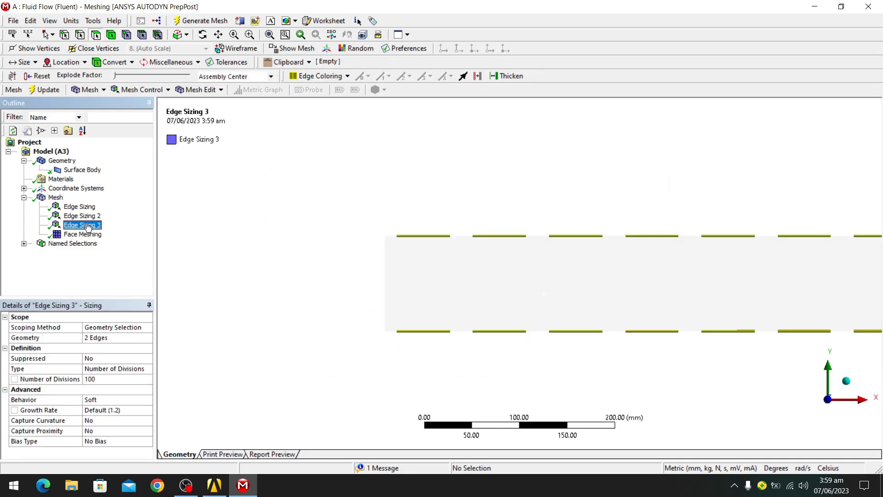
{"action": "left_click", "coordinate": [105, 379]}
{"action": "left_click", "coordinate": [136, 379]}
{"action": "left_click", "coordinate": [135, 380]}
{"action": "left_click", "coordinate": [135, 379]}
{"action": "left_click", "coordinate": [135, 380]}
{"action": "left_click", "coordinate": [136, 380]}
{"action": "left_click", "coordinate": [136, 379]}
{"action": "left_click", "coordinate": [98, 381]}
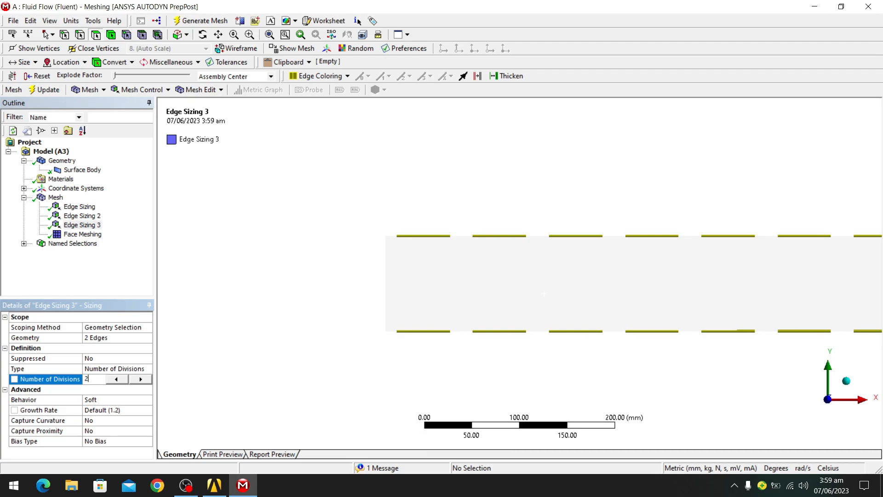
{"action": "type", "text": "200"}
{"action": "key", "text": "Return"}
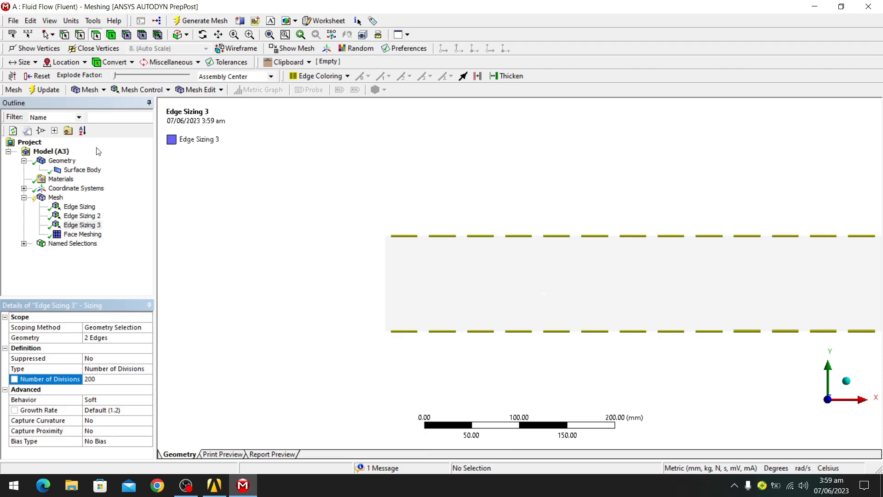
- Regenerate the mesh with the new edge divisions and inspect the mesh lines at the body's left end
{"action": "left_click", "coordinate": [199, 21]}
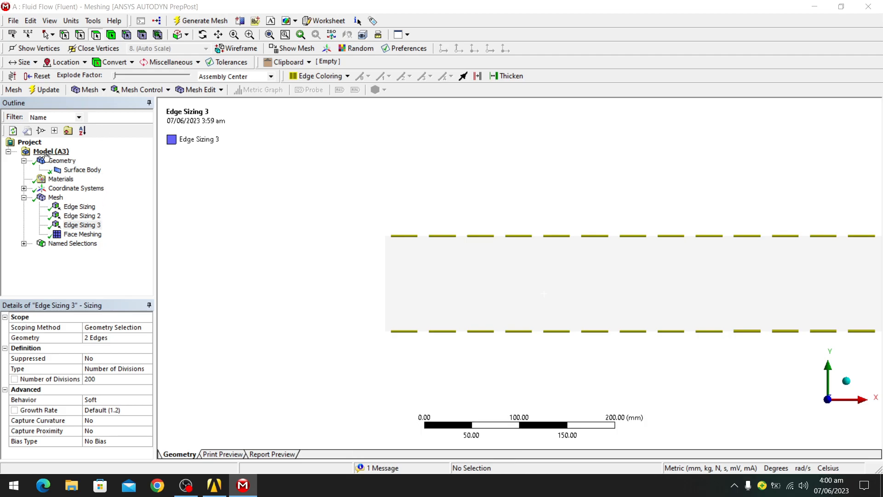
{"action": "left_click", "coordinate": [47, 198]}
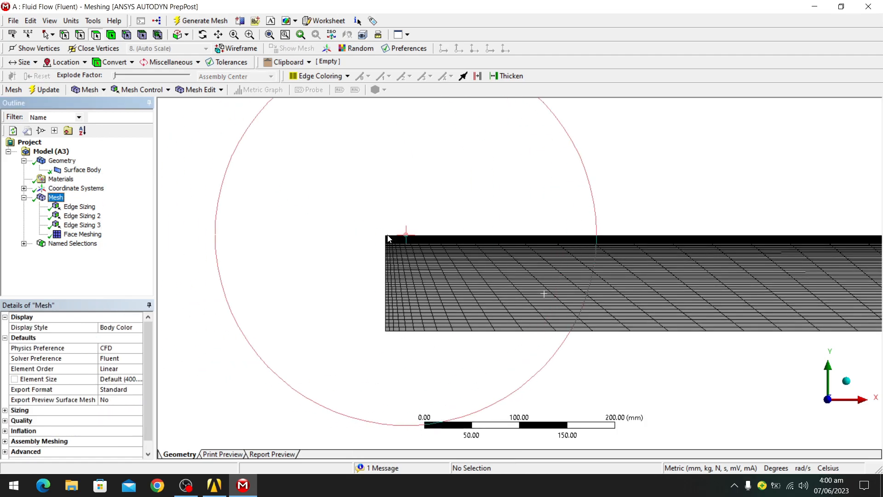
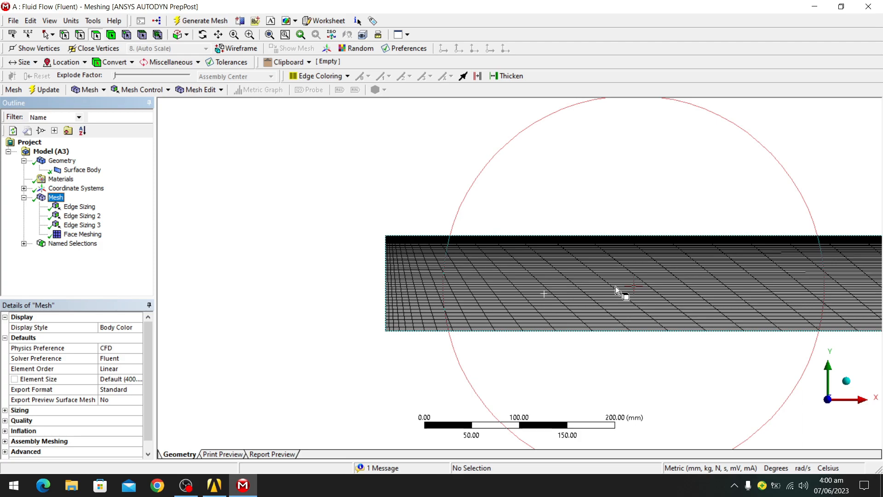
{"action": "scroll", "coordinate": [449, 211], "scroll_direction": "up", "scroll_amount": 5}
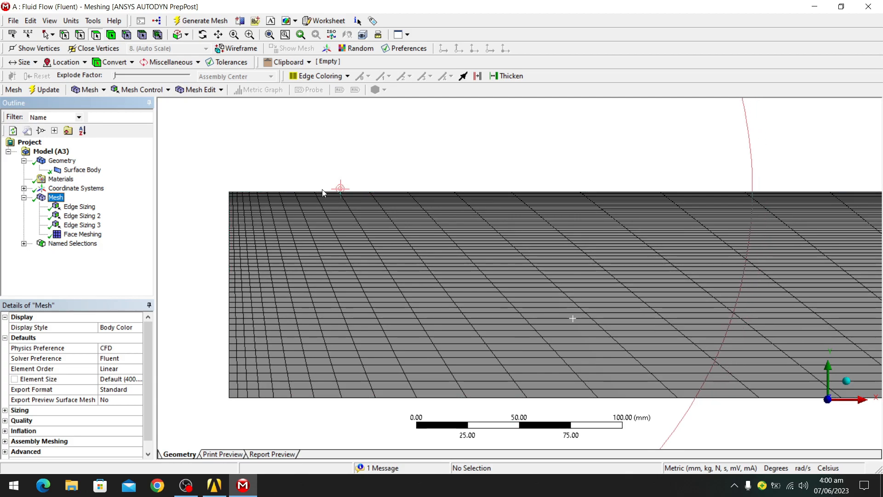
{"action": "scroll", "coordinate": [278, 182], "scroll_direction": "up", "scroll_amount": 1}
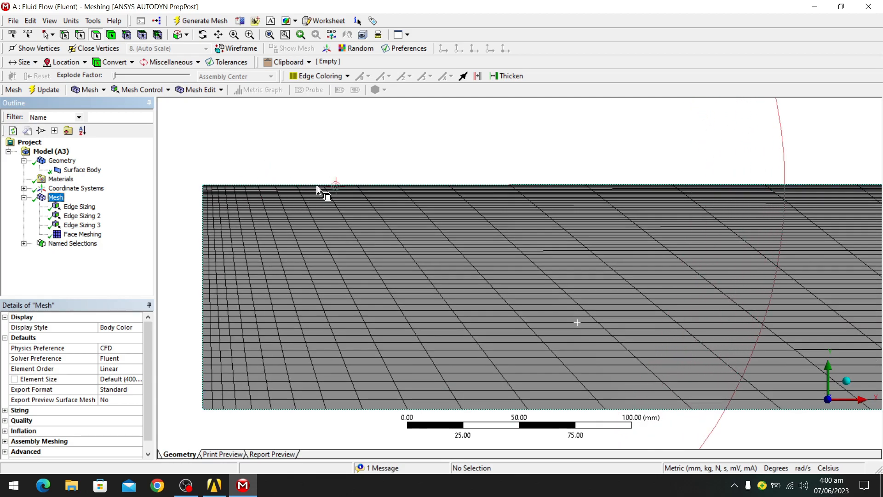
{"action": "scroll", "coordinate": [316, 186], "scroll_direction": "down", "scroll_amount": 1}
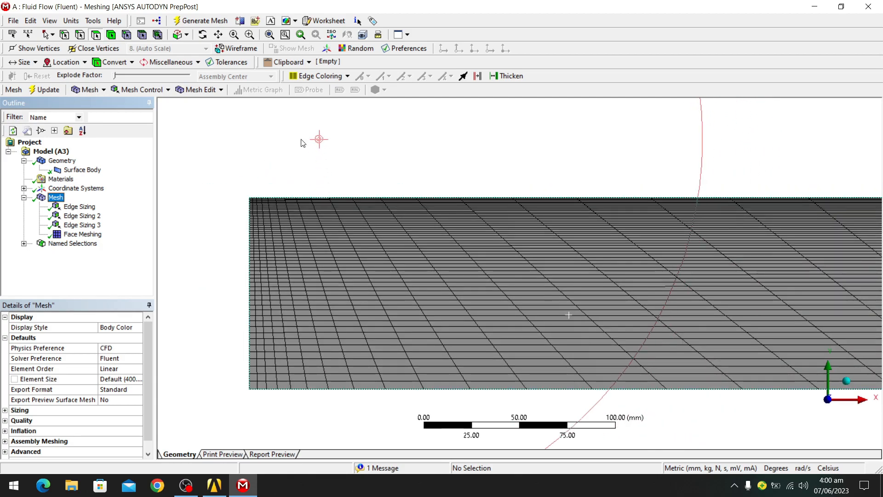
- Set the behavior of Edge Sizing 3 to Hard and regenerate the mesh
{"action": "left_click", "coordinate": [81, 225]}
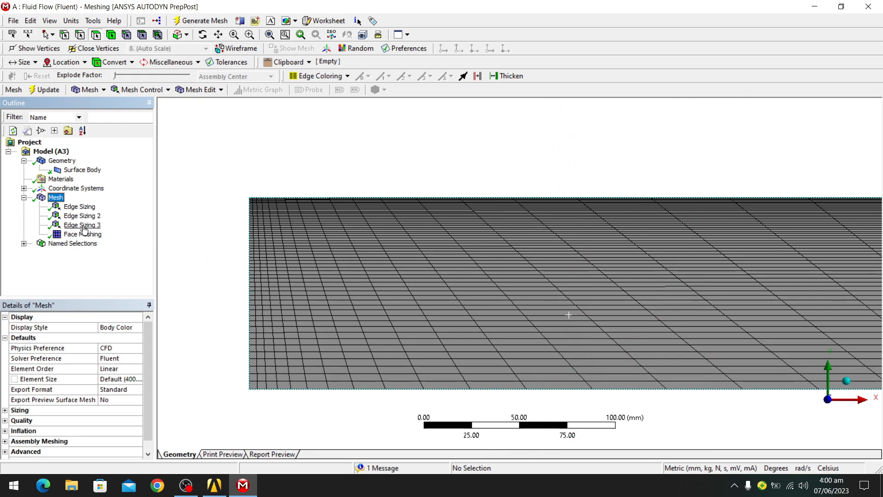
{"action": "left_click", "coordinate": [102, 400]}
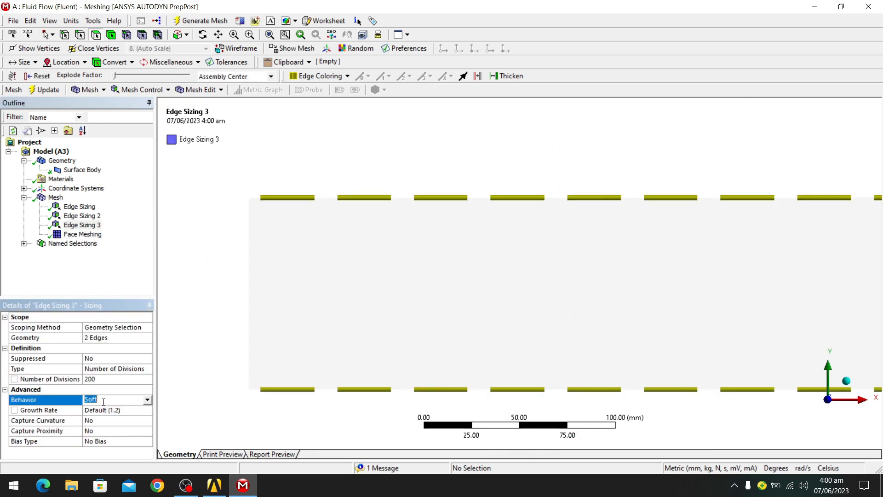
{"action": "left_click", "coordinate": [147, 400]}
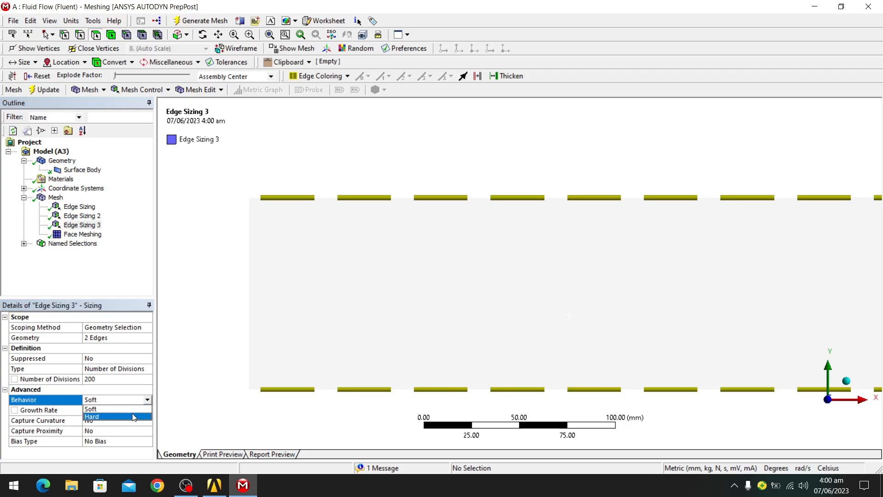
{"action": "left_click", "coordinate": [133, 417]}
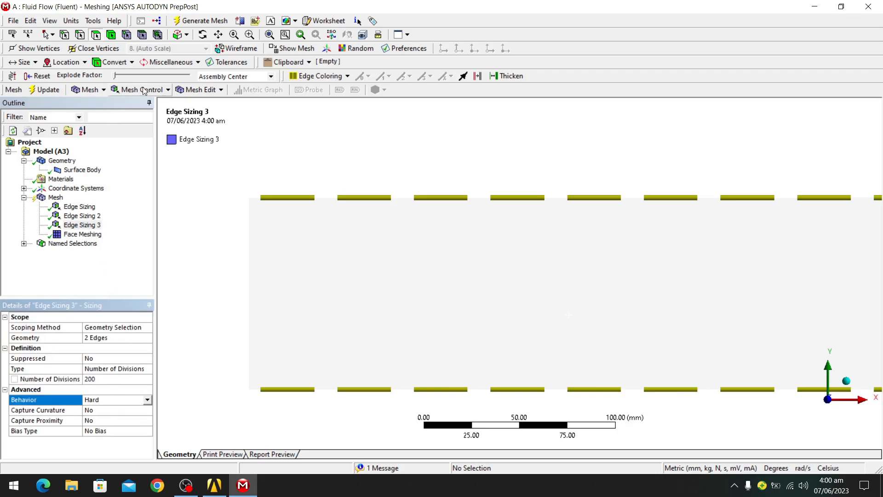
{"action": "left_click", "coordinate": [203, 18]}
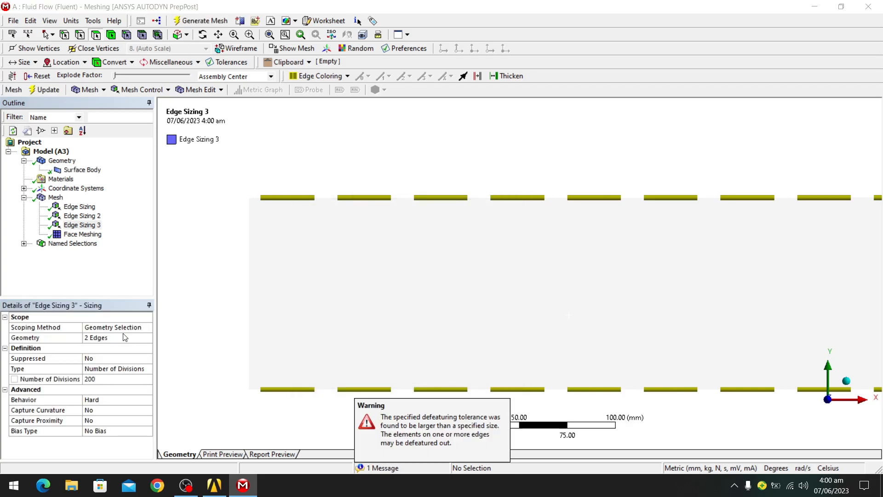
{"action": "left_click", "coordinate": [56, 197]}
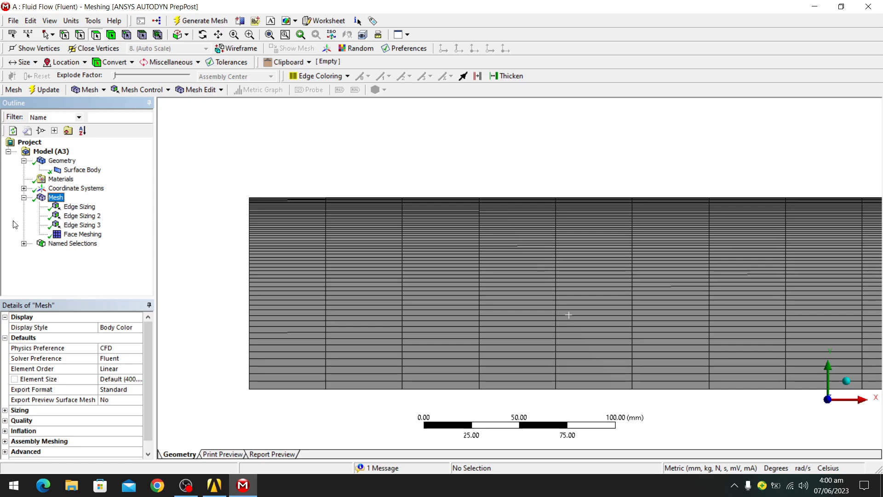
- Review the edge sizing and face meshing controls against the regenerated mesh, including the settings of Edge Sizing 3
{"action": "left_click", "coordinate": [86, 210]}
{"action": "key", "text": "Down"}
{"action": "key", "text": "Down"}
{"action": "key", "text": "Down"}
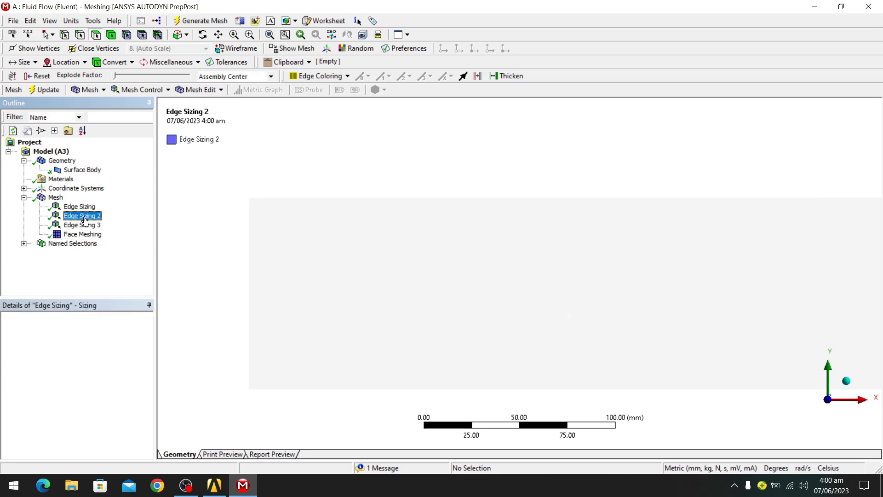
{"action": "left_click", "coordinate": [55, 198]}
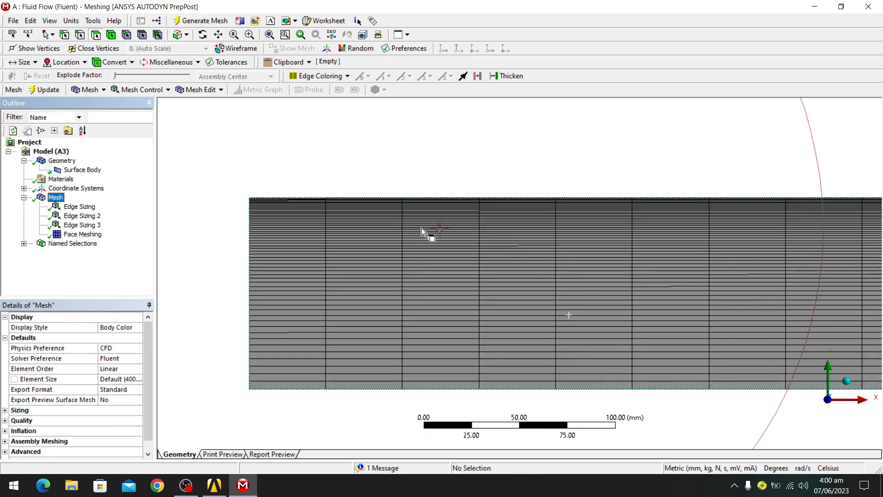
{"action": "scroll", "coordinate": [397, 205], "scroll_direction": "down", "scroll_amount": 2}
{"action": "scroll", "coordinate": [398, 205], "scroll_direction": "up", "scroll_amount": 3}
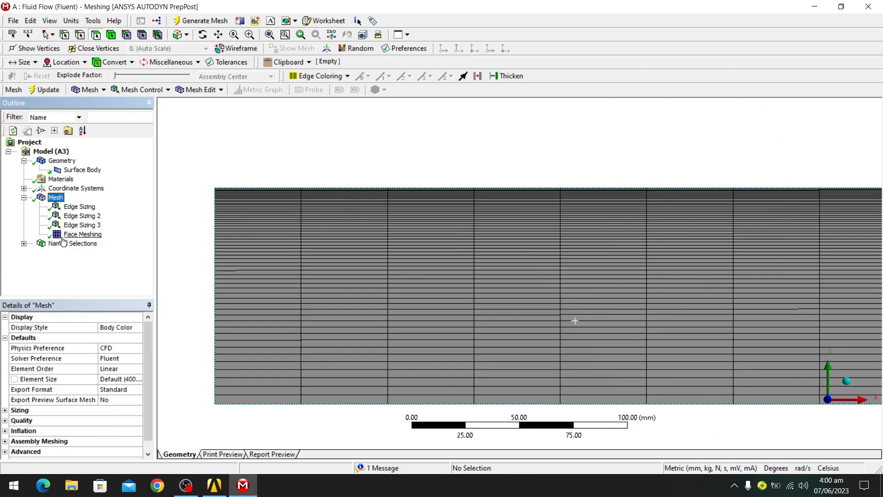
{"action": "left_click", "coordinate": [80, 233]}
{"action": "left_click", "coordinate": [80, 225]}
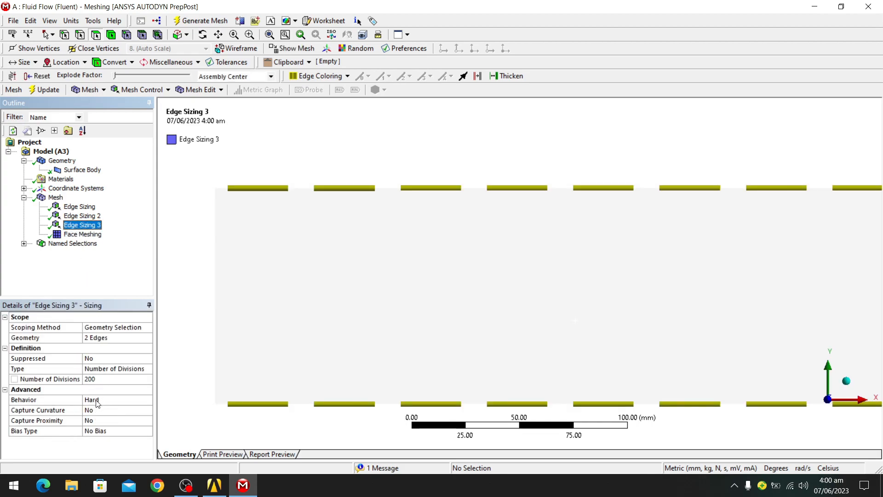
{"action": "left_click", "coordinate": [54, 199]}
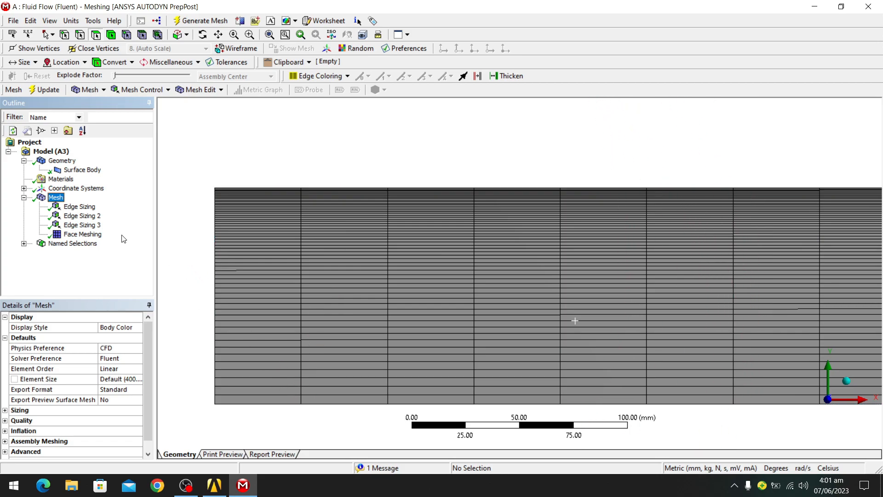
- Inspect the mesh along the length of the body and back at its left end
{"action": "scroll", "coordinate": [465, 264], "scroll_direction": "down", "scroll_amount": 1}
{"action": "scroll", "coordinate": [465, 264], "scroll_direction": "down", "scroll_amount": 3}
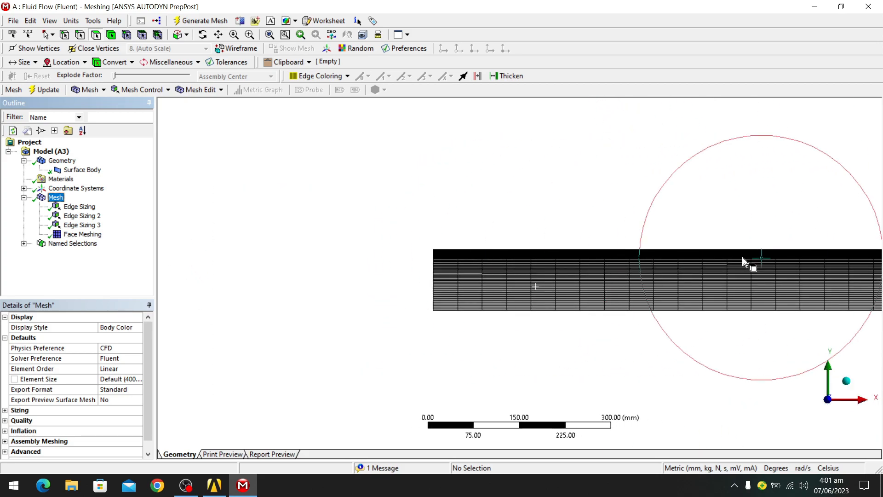
{"action": "middle_click_drag", "start_coordinate": [774, 272], "coordinate": [451, 272], "text": "ctrl"}
{"action": "scroll", "coordinate": [520, 261], "scroll_direction": "down", "scroll_amount": 7}
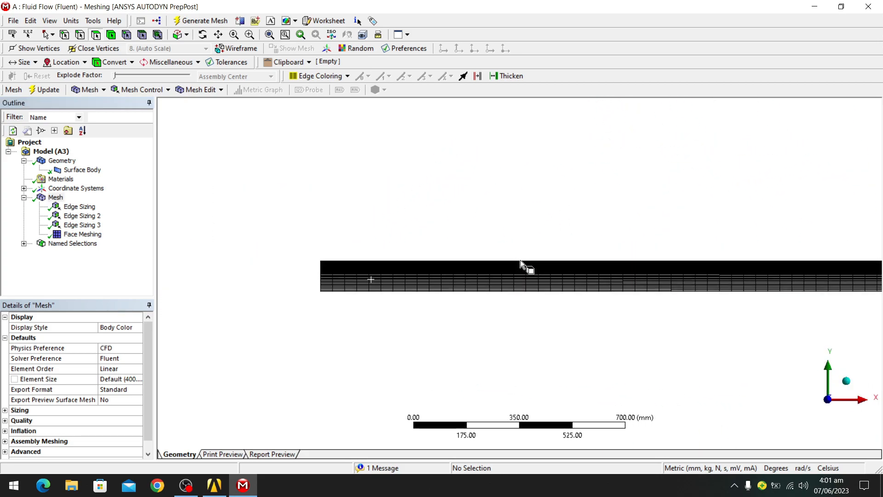
{"action": "scroll", "coordinate": [666, 264], "scroll_direction": "up", "scroll_amount": 10}
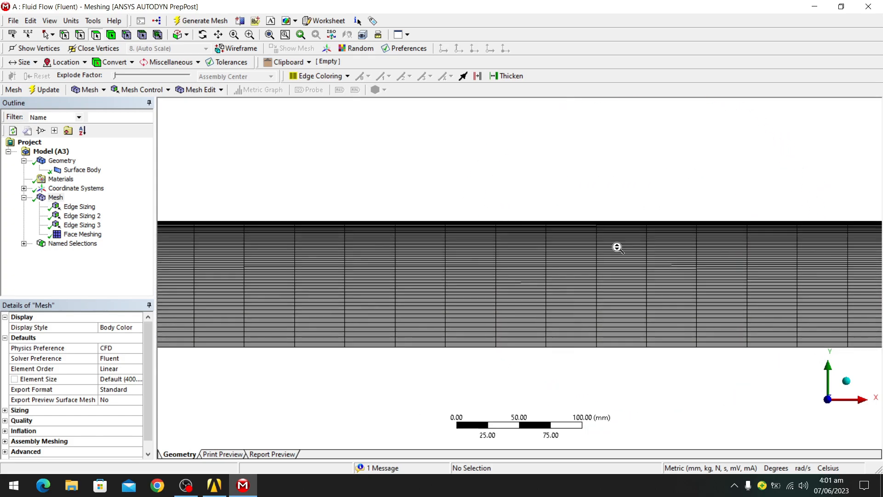
{"action": "middle_click_drag", "start_coordinate": [458, 249], "coordinate": [879, 282], "text": "ctrl"}
{"action": "middle_click_drag", "start_coordinate": [264, 285], "coordinate": [390, 218], "text": "ctrl"}
{"action": "scroll", "coordinate": [846, 281], "scroll_direction": "up", "scroll_amount": 2}
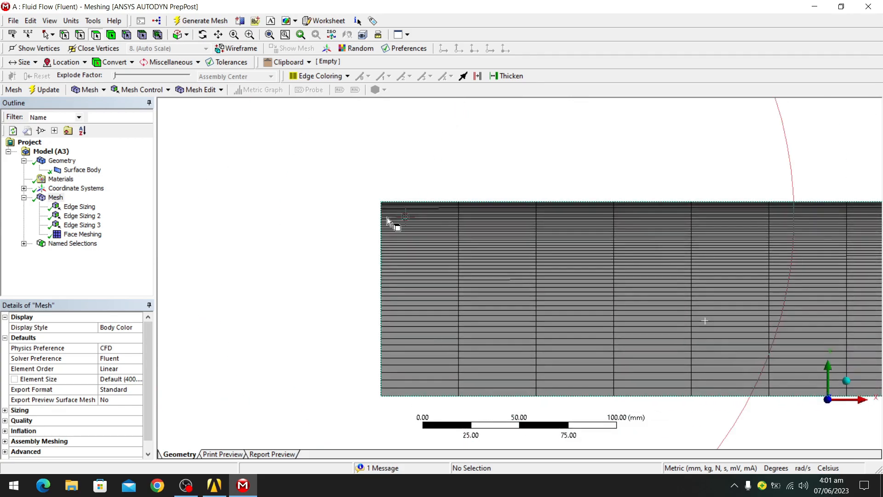
- Examine the mesh lines at the body's left end and read the meshing message
{"action": "scroll", "coordinate": [446, 213], "scroll_direction": "up", "scroll_amount": 3}
{"action": "scroll", "coordinate": [295, 170], "scroll_direction": "up", "scroll_amount": 2}
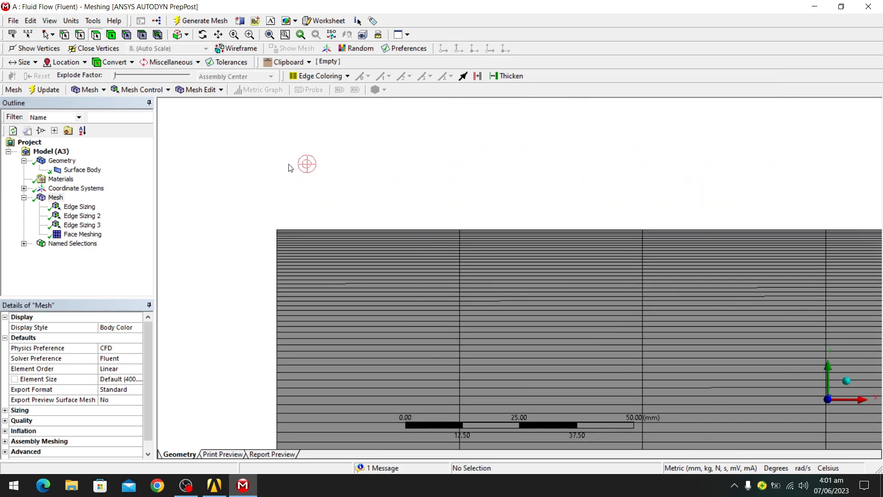
{"action": "scroll", "coordinate": [334, 220], "scroll_direction": "up", "scroll_amount": 1}
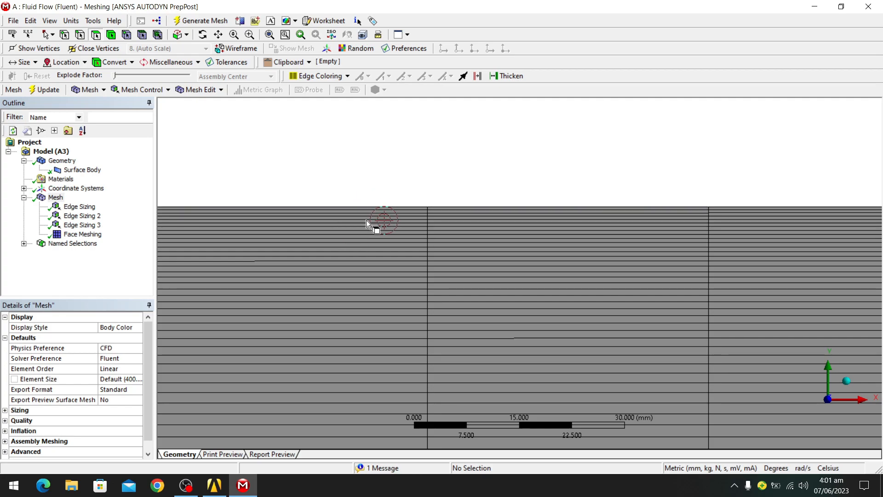
{"action": "scroll", "coordinate": [542, 233], "scroll_direction": "down", "scroll_amount": 5}
{"action": "middle_click_drag", "start_coordinate": [529, 296], "coordinate": [518, 205], "text": "ctrl"}
{"action": "scroll", "coordinate": [519, 205], "scroll_direction": "down", "scroll_amount": 1}
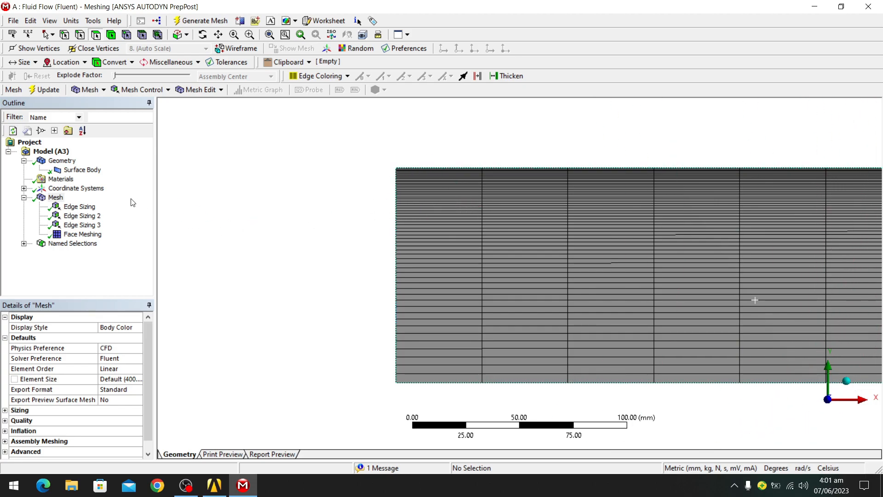
{"action": "double_click", "coordinate": [375, 473]}
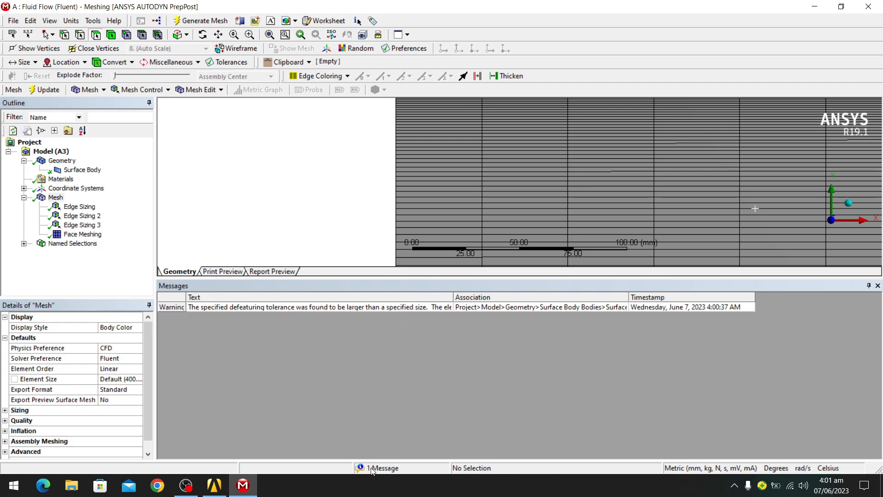
{"action": "left_click", "coordinate": [867, 286]}
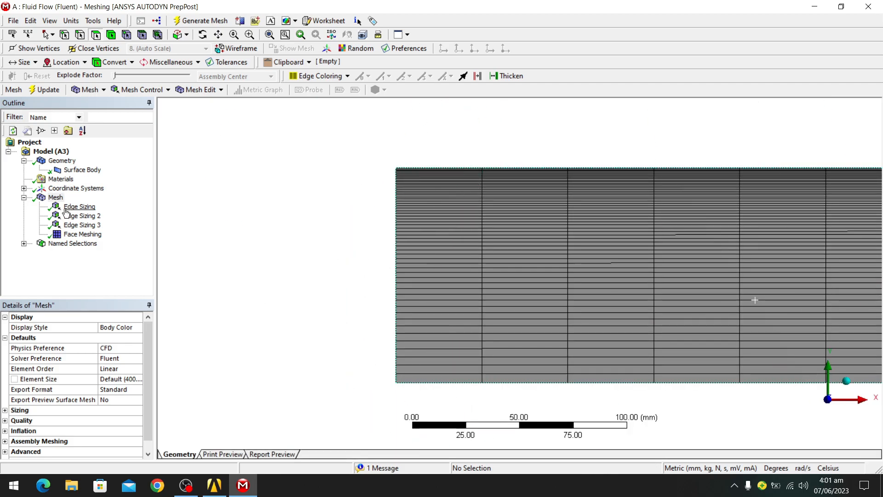
- Set the number of divisions of Edge Sizing and Edge Sizing 2 to 20 and regenerate the mesh
{"action": "left_click", "coordinate": [66, 208]}
{"action": "left_click", "coordinate": [106, 378]}
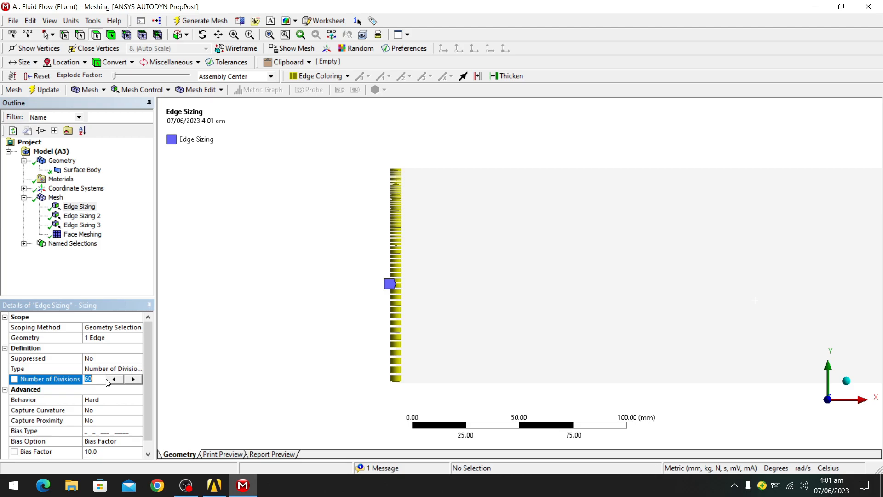
{"action": "type", "text": "20"}
{"action": "key", "text": "Return"}
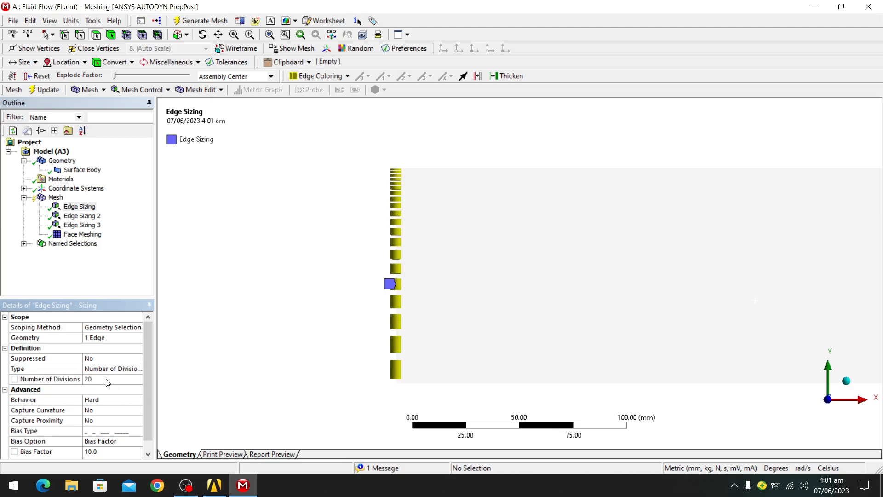
{"action": "left_click", "coordinate": [67, 216]}
{"action": "left_click", "coordinate": [86, 379]}
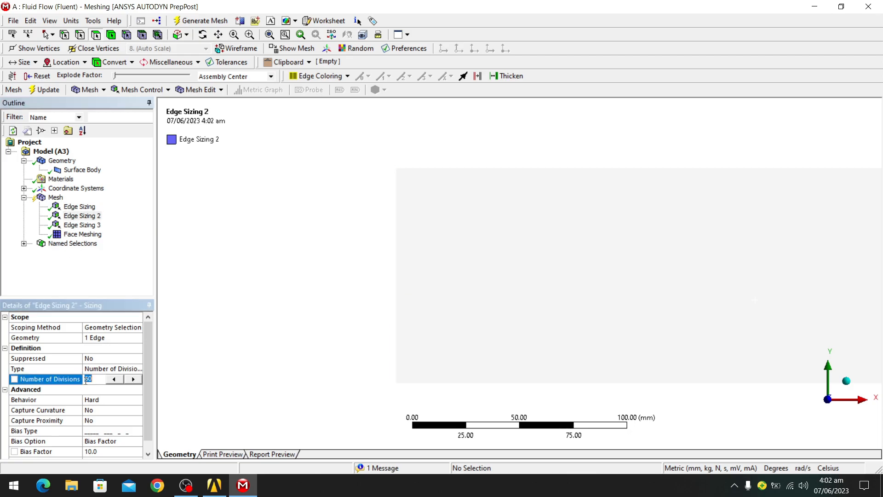
{"action": "key", "text": "Return"}
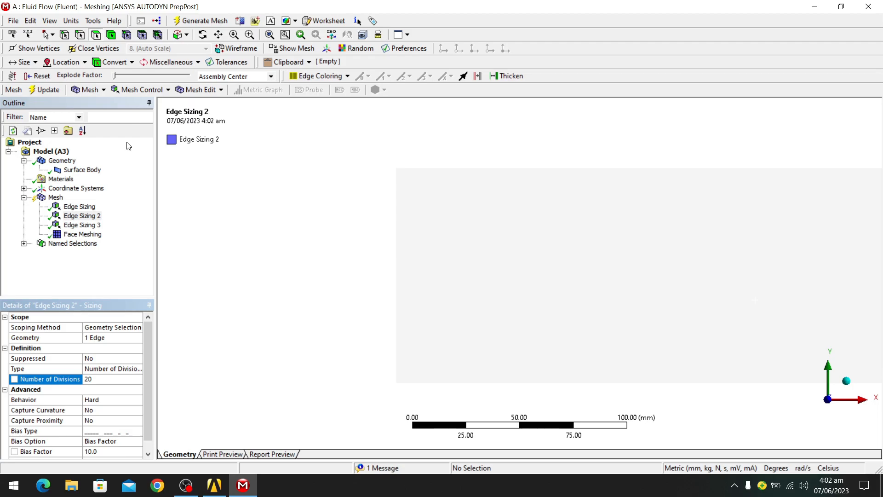
{"action": "left_click", "coordinate": [192, 22]}
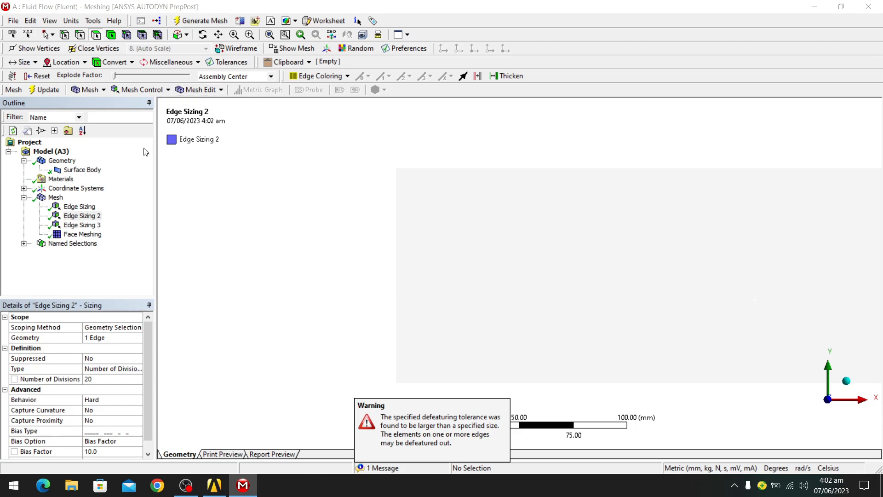
- Set the number of divisions of Edge Sizing 3 to 100 and regenerate the mesh
{"action": "left_click", "coordinate": [84, 225]}
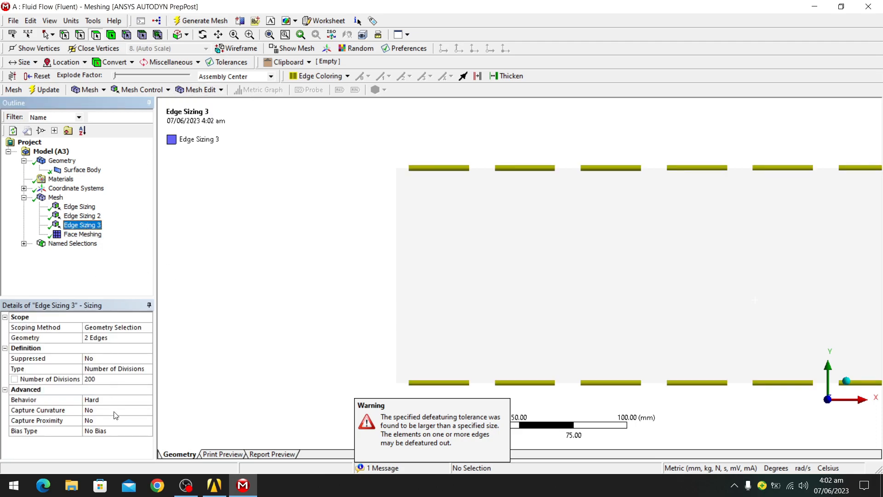
{"action": "left_click", "coordinate": [90, 379]}
{"action": "type", "text": "100"}
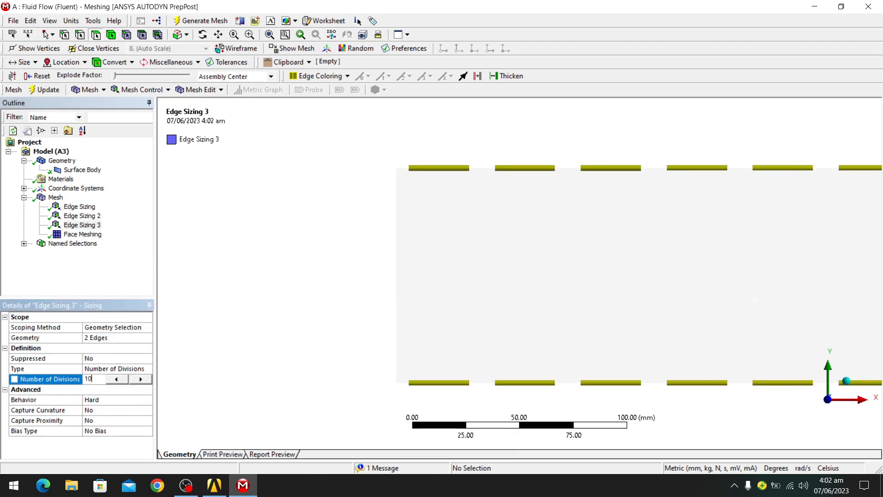
{"action": "key", "text": "Return"}
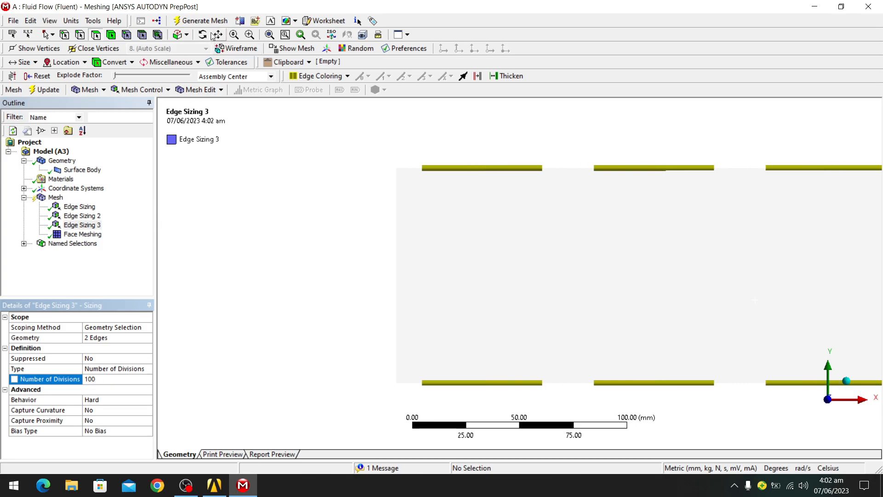
{"action": "left_click", "coordinate": [196, 22]}
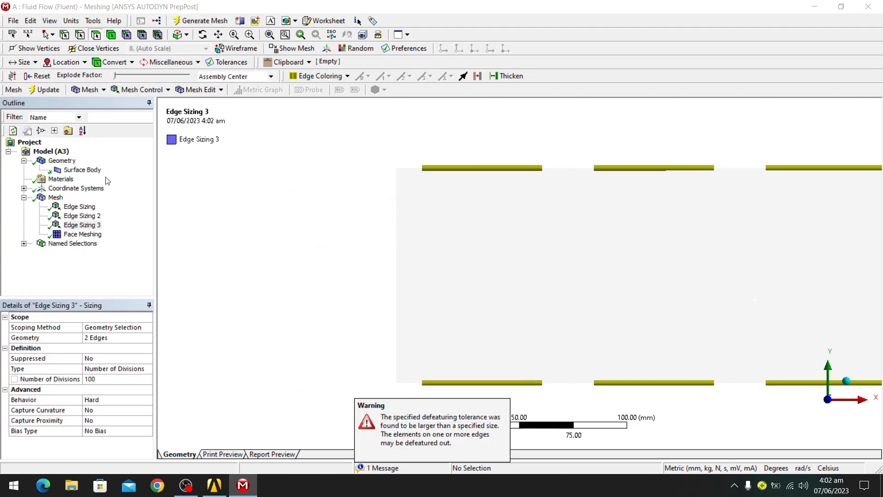
- Set the number of divisions to 60 for both Edge Sizing and Edge Sizing 2
{"action": "left_click", "coordinate": [83, 207]}
{"action": "left_click", "coordinate": [92, 225]}
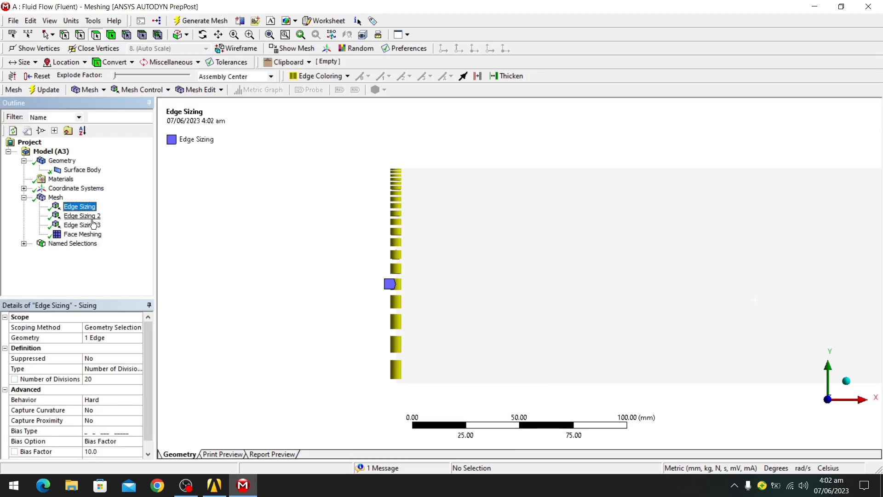
{"action": "left_click", "coordinate": [83, 208]}
{"action": "left_click", "coordinate": [90, 378]}
{"action": "type", "text": "60"}
{"action": "key", "text": "Return"}
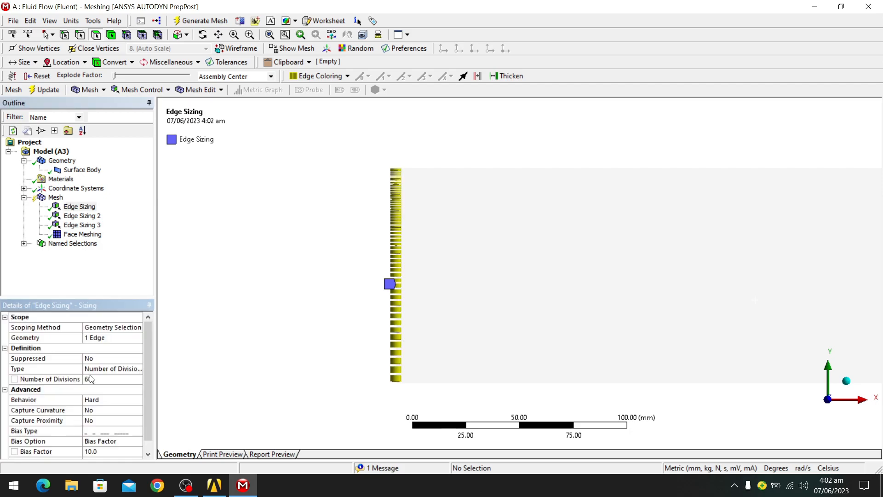
{"action": "left_click", "coordinate": [83, 216]}
{"action": "left_click", "coordinate": [96, 379]}
{"action": "type", "text": "60"}
{"action": "key", "text": "Return"}
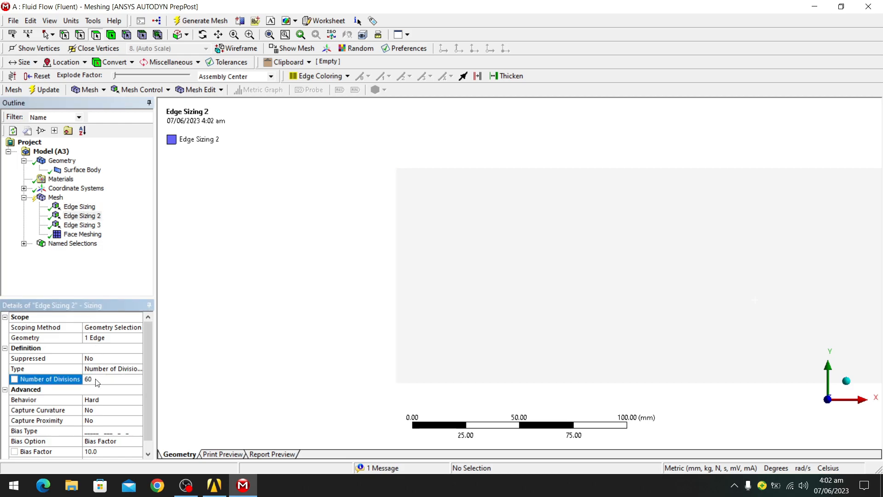
- Review the settings of the three edge sizing controls and regenerate the mesh
{"action": "left_click", "coordinate": [79, 225]}
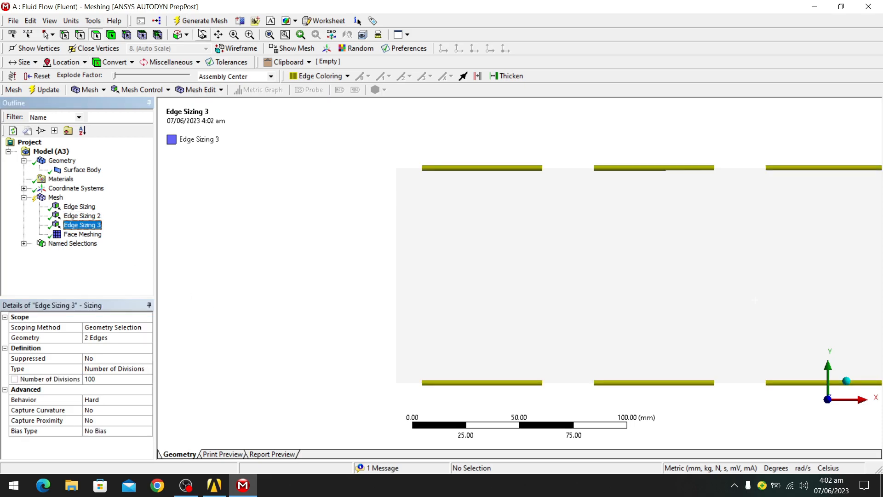
{"action": "left_click", "coordinate": [79, 207]}
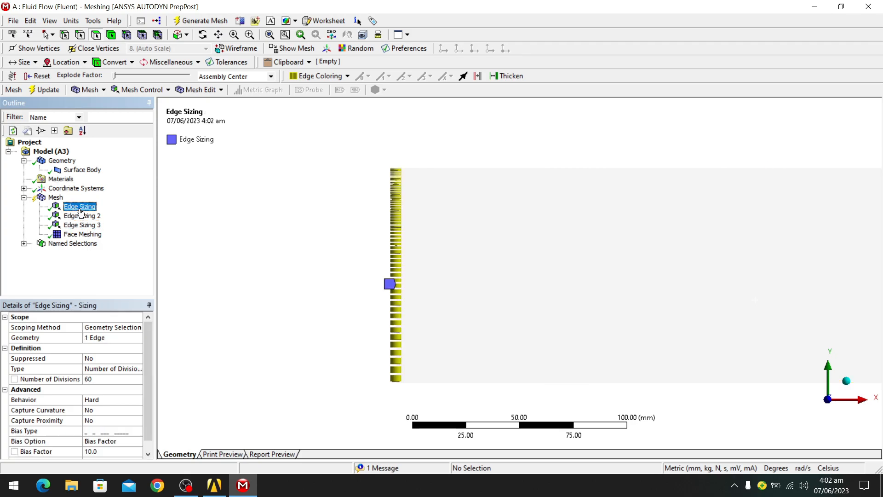
{"action": "left_click", "coordinate": [89, 216]}
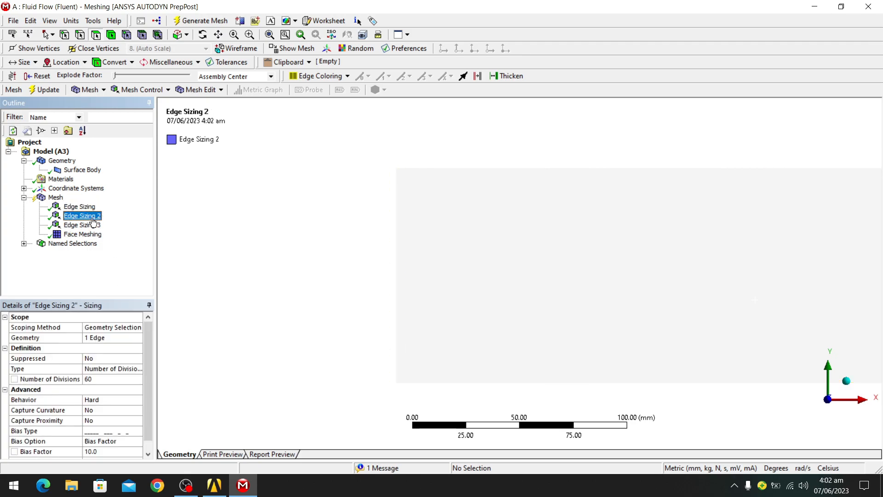
{"action": "left_click", "coordinate": [92, 226]}
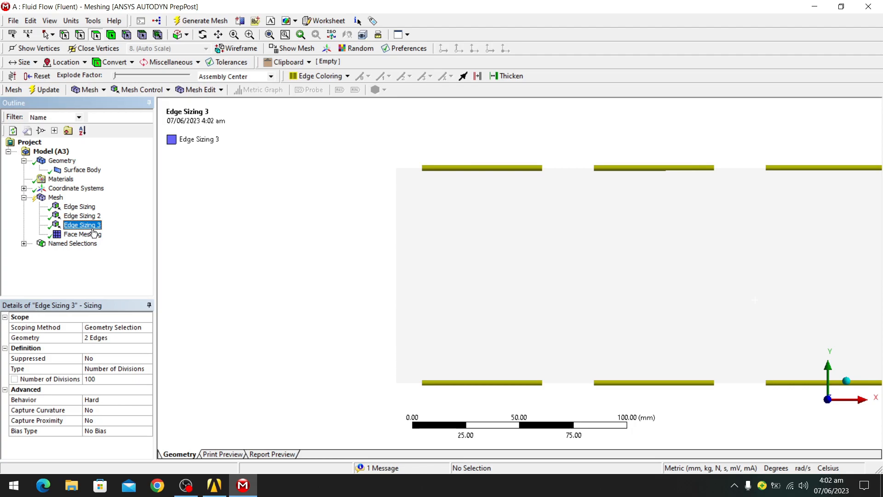
{"action": "left_click", "coordinate": [190, 21]}
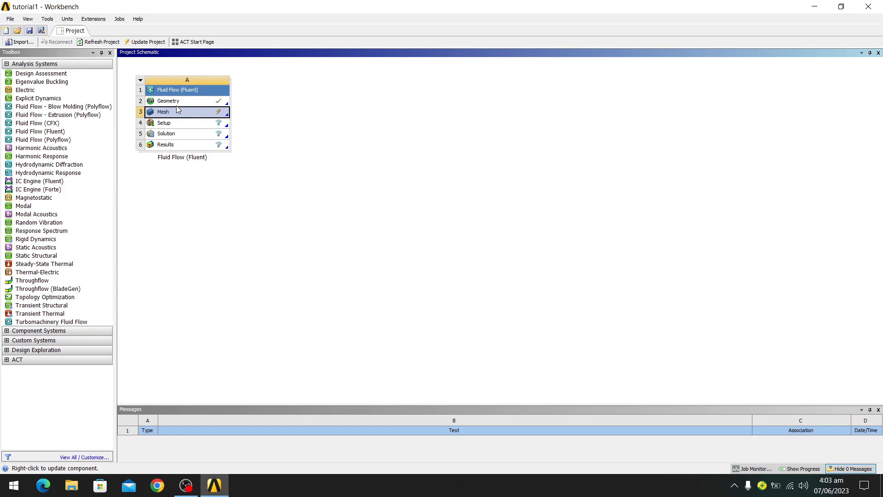
- In Workbench, update the Mesh component of the Fluid Flow (Fluent) system and save the project
{"action": "right_click", "coordinate": [178, 115]}
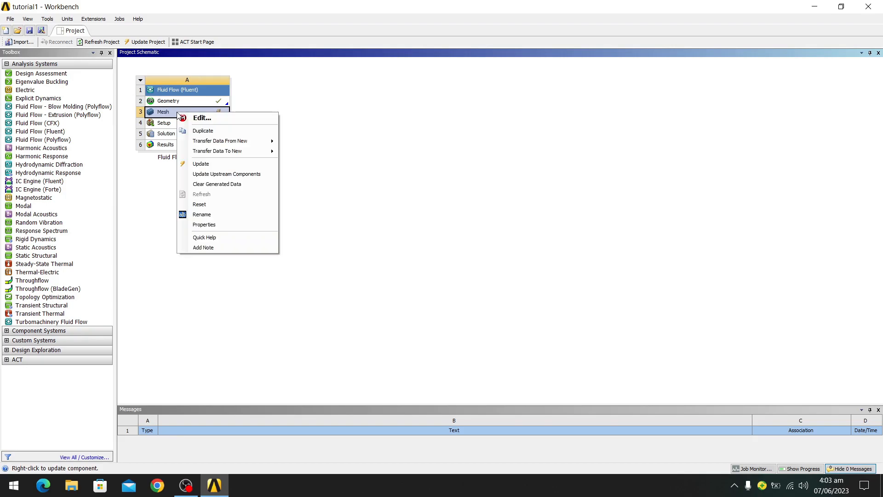
{"action": "left_click", "coordinate": [211, 162]}
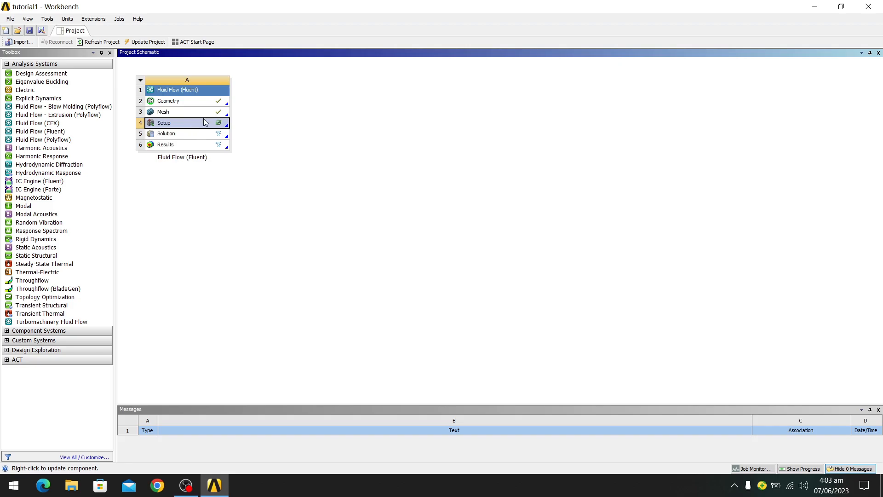
{"action": "left_click", "coordinate": [295, 126]}
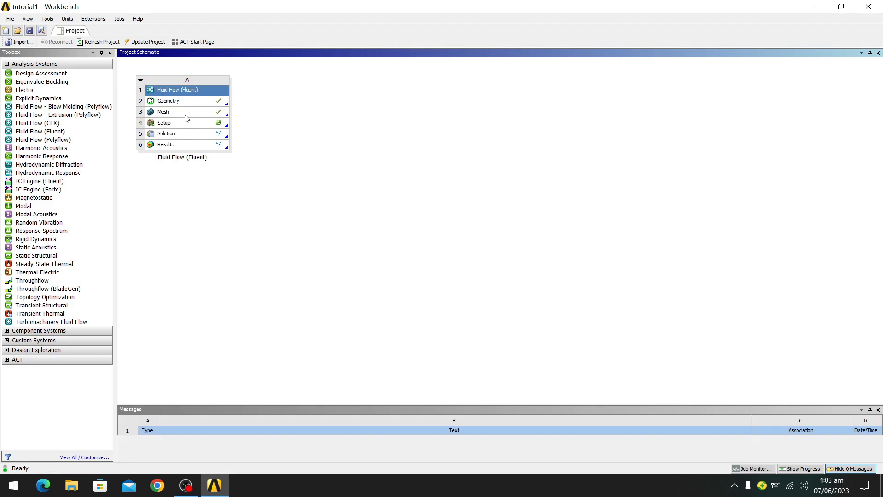
{"action": "left_click", "coordinate": [10, 19]}
{"action": "left_click", "coordinate": [35, 51]}
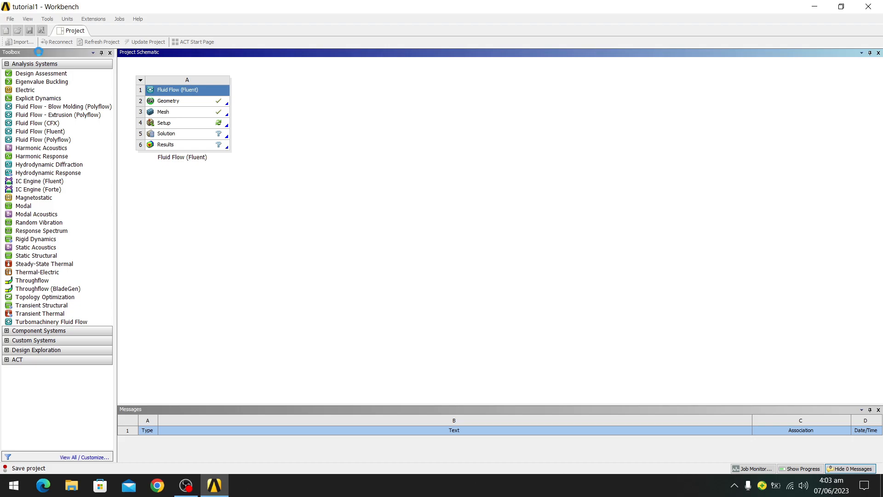
- Open the Setup component and launch Fluent with Double Precision enabled and Serial processing
{"action": "left_click", "coordinate": [197, 127]}
{"action": "double_click", "coordinate": [197, 126]}
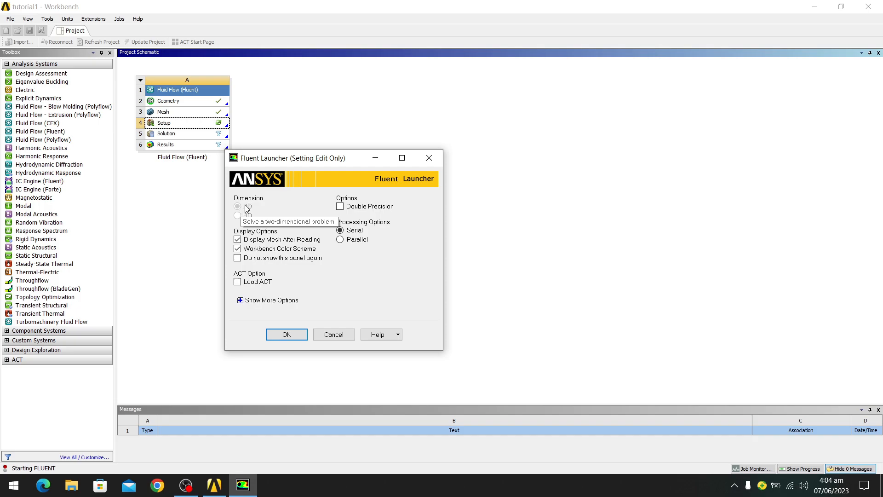
{"action": "left_click", "coordinate": [339, 207]}
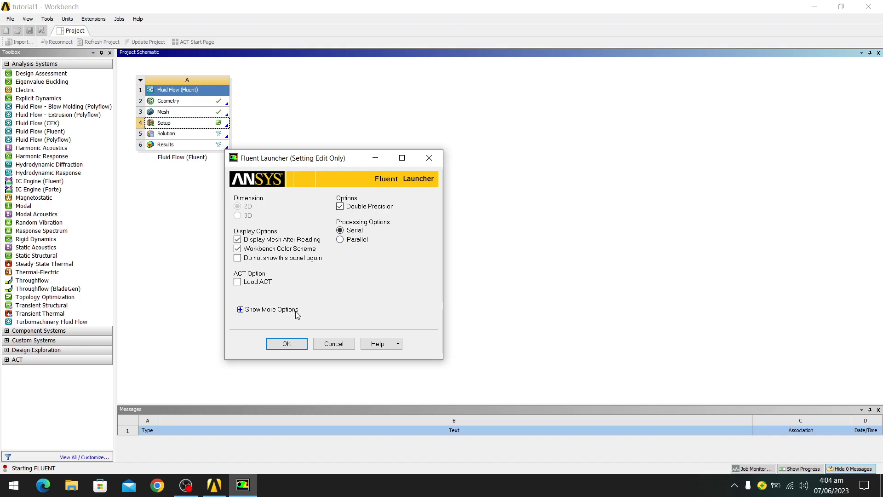
{"action": "left_click", "coordinate": [278, 346]}
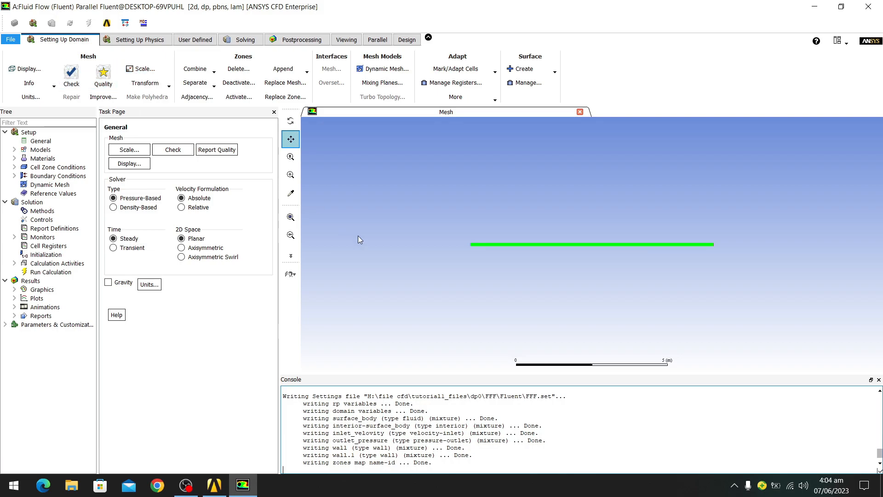
- Run the mesh check and the mesh quality report in Fluent and read the minimum orthogonal quality
{"action": "left_click", "coordinate": [69, 74]}
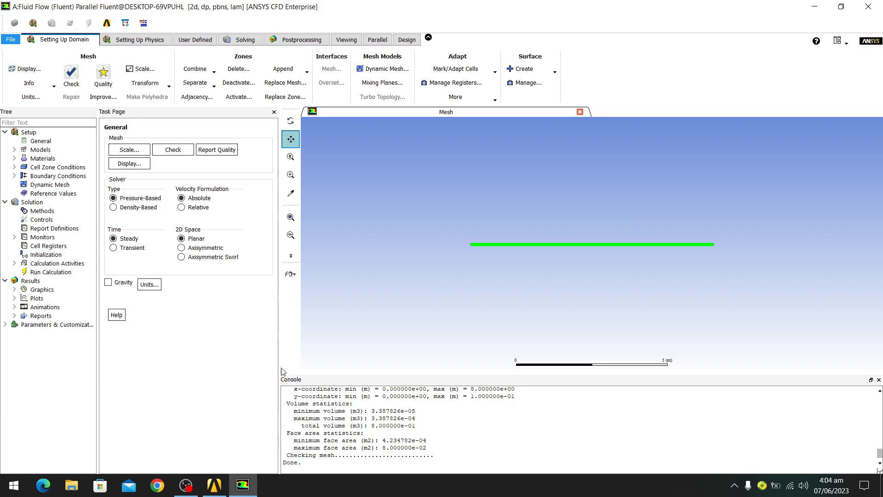
{"action": "left_click", "coordinate": [103, 76]}
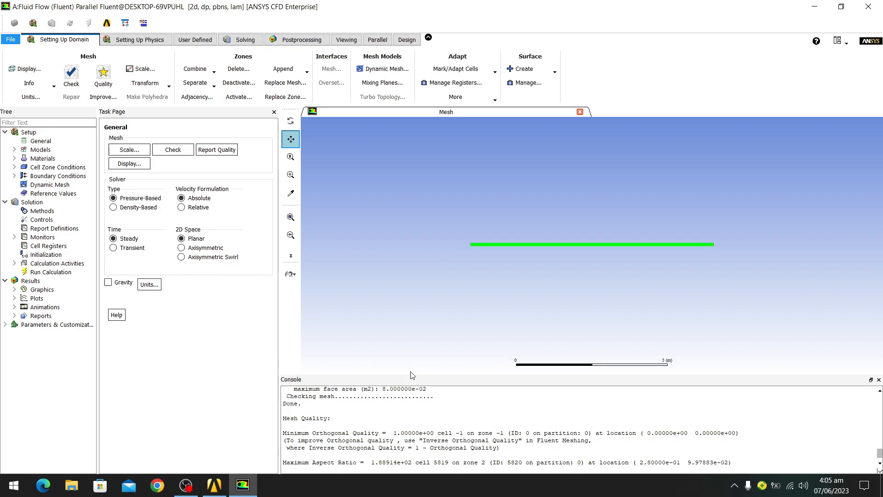
{"action": "mouse_move", "coordinate": [331, 418]}
{"action": "left_mouse_down"}
{"action": "mouse_move", "coordinate": [365, 433]}
{"action": "mouse_move", "coordinate": [339, 432]}
{"action": "left_mouse_up"}
{"action": "left_click", "coordinate": [391, 432]}
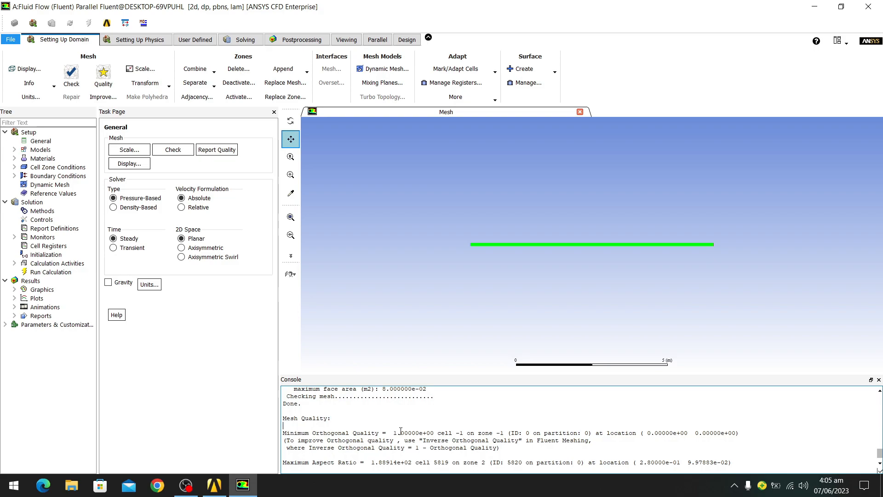
{"action": "left_click_drag", "start_coordinate": [435, 433], "coordinate": [286, 433]}
{"action": "left_click", "coordinate": [323, 427]}
- Set the solver's 2D space to Axisymmetric in the general settings and open the list of physics models
{"action": "left_click", "coordinate": [34, 143]}
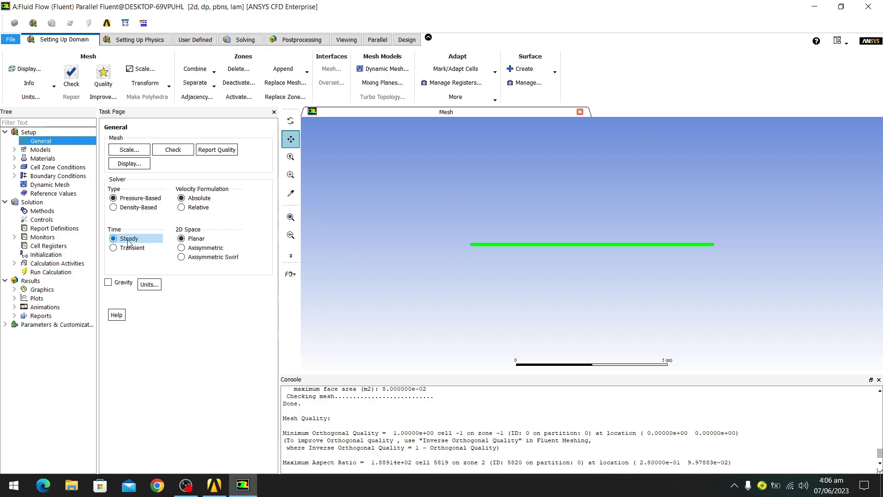
{"action": "left_click", "coordinate": [192, 250]}
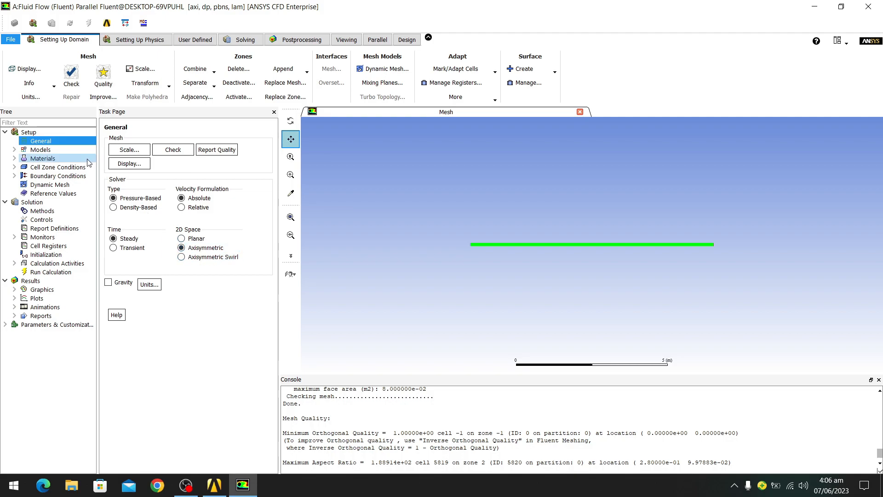
{"action": "double_click", "coordinate": [41, 150]}
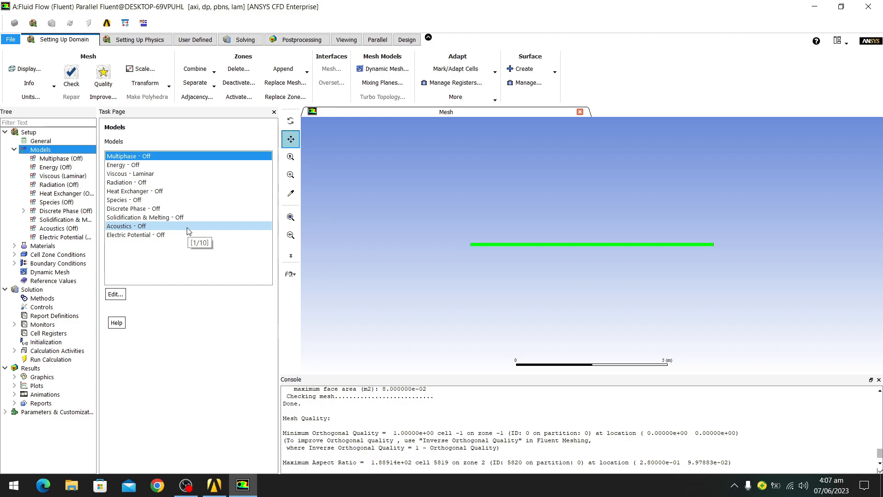
- Set the viscous model to k-omega (2 eqn) with the SST variant and accept it
{"action": "double_click", "coordinate": [193, 175]}
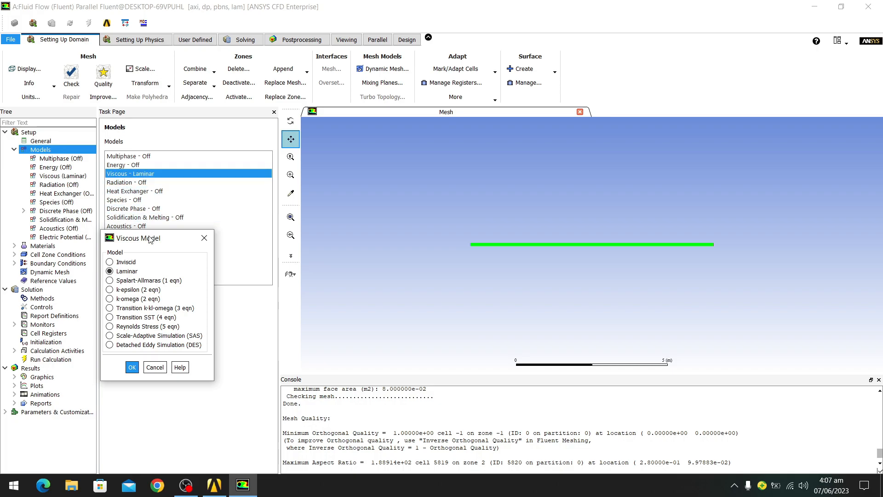
{"action": "left_click_drag", "start_coordinate": [146, 244], "coordinate": [323, 237]}
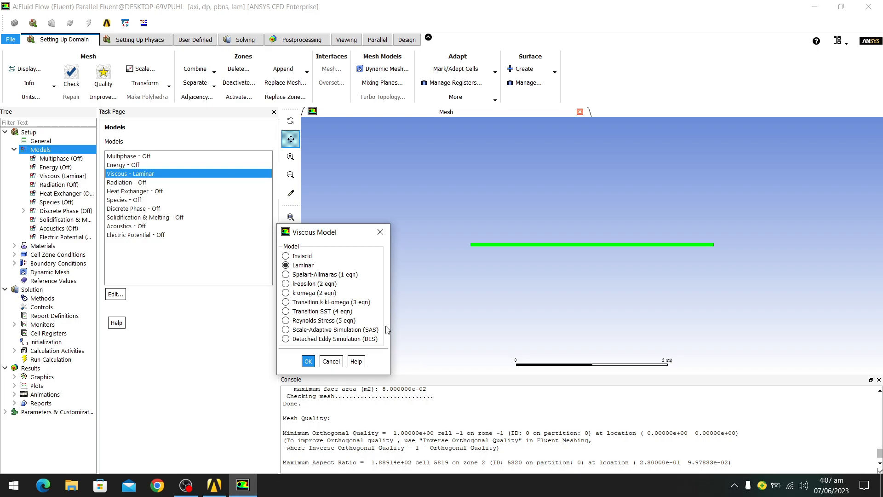
{"action": "left_click", "coordinate": [329, 296]}
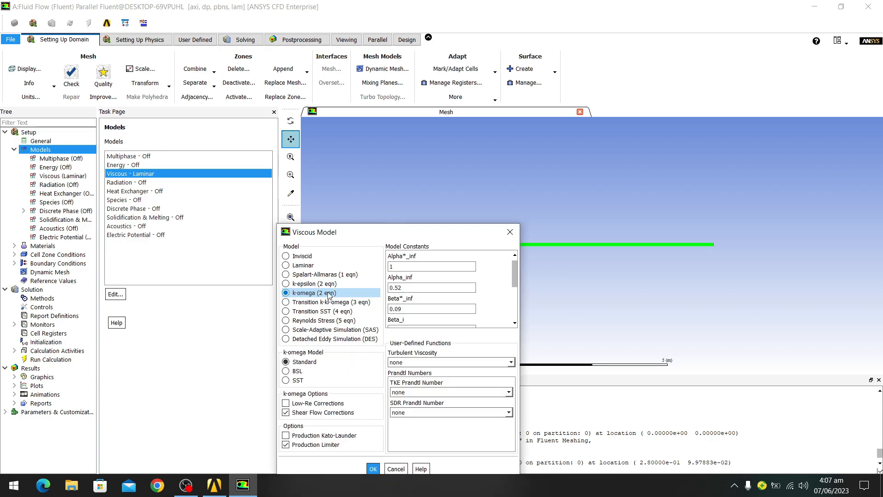
{"action": "left_click_drag", "start_coordinate": [342, 235], "coordinate": [330, 177]}
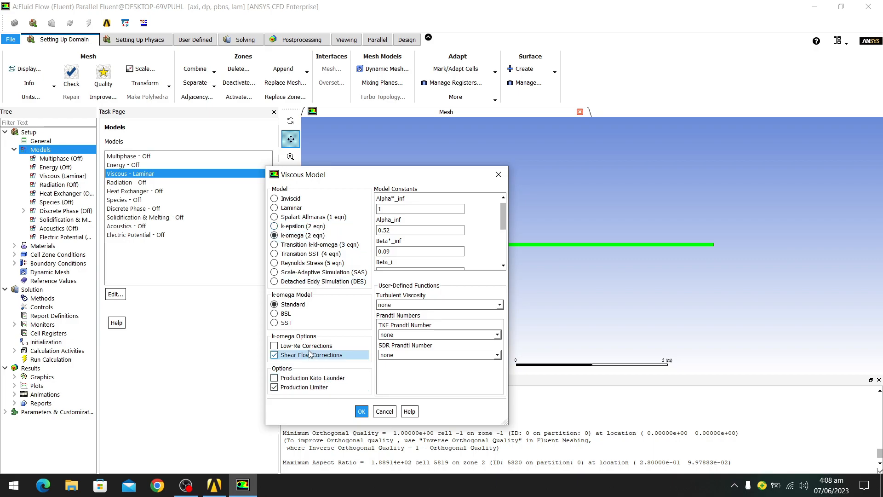
{"action": "left_click", "coordinate": [275, 227]}
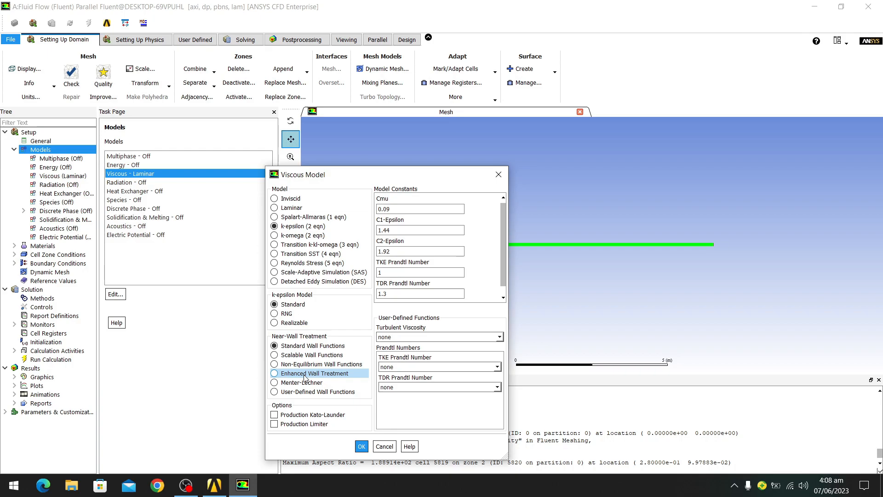
{"action": "left_click", "coordinate": [274, 237]}
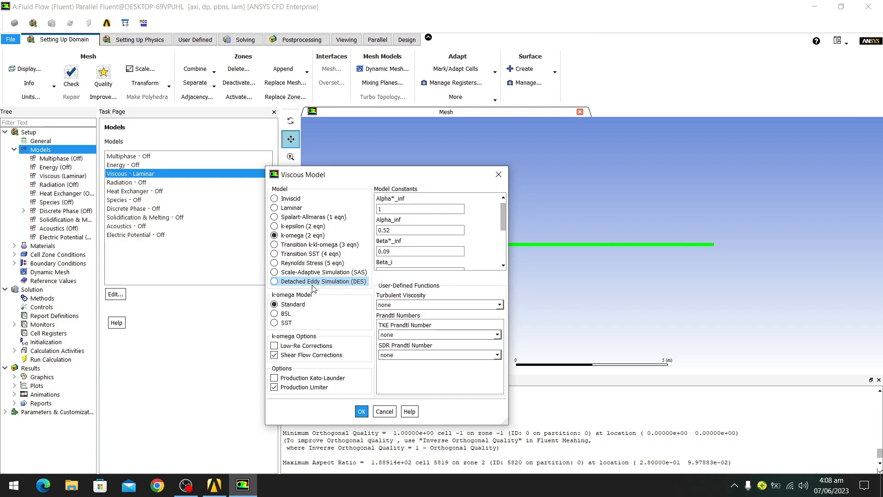
{"action": "left_click", "coordinate": [286, 323]}
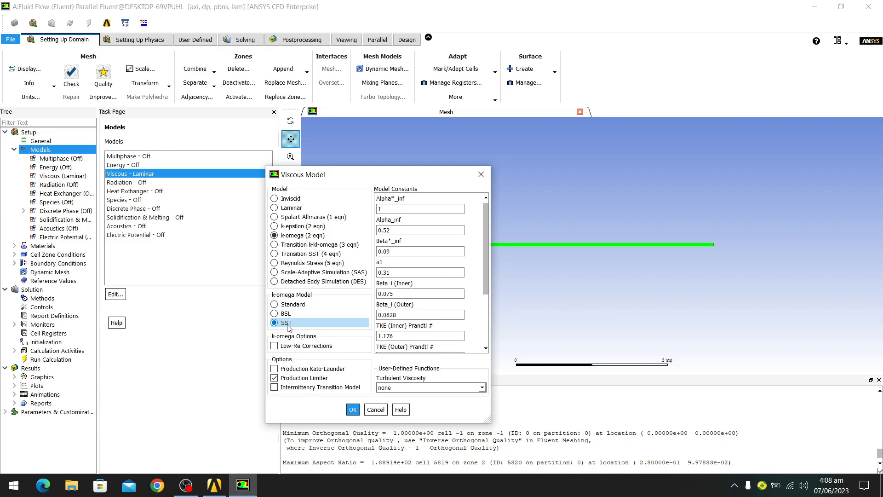
{"action": "left_click", "coordinate": [353, 410]}
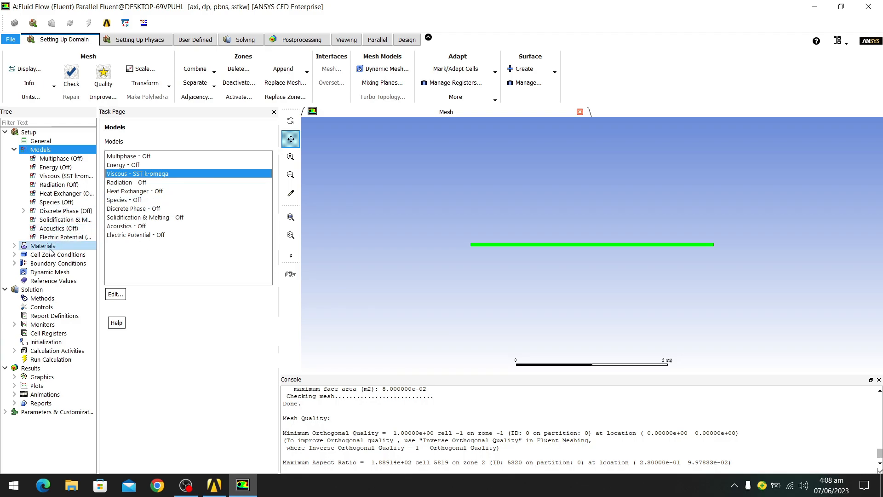
- Open the air fluid material for editing and set its constant density to 1 kg/m3
{"action": "left_click", "coordinate": [15, 247]}
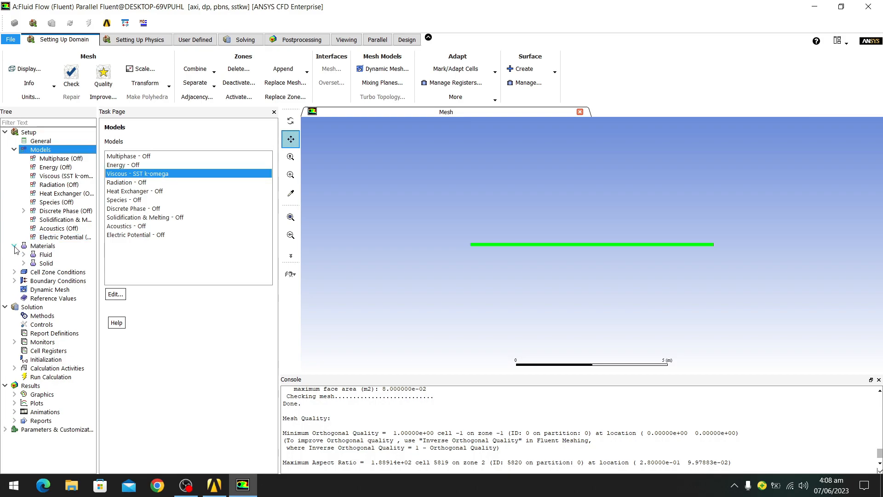
{"action": "left_click", "coordinate": [23, 253]}
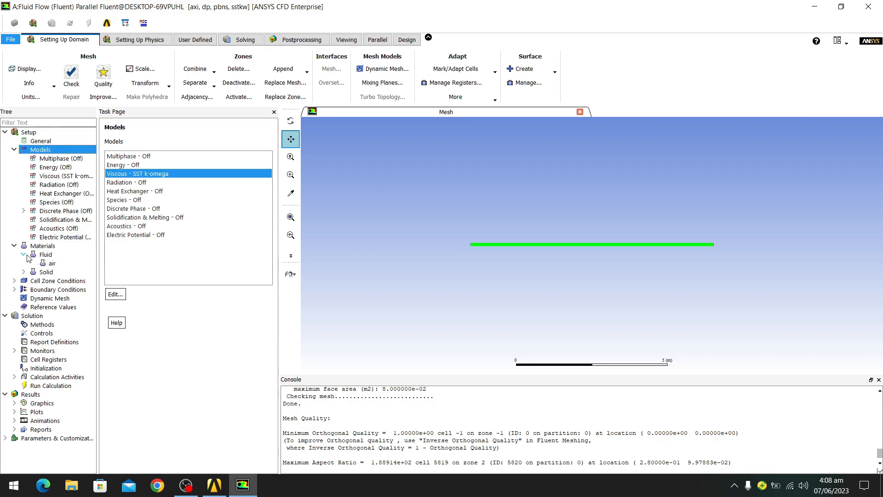
{"action": "left_click", "coordinate": [27, 248]}
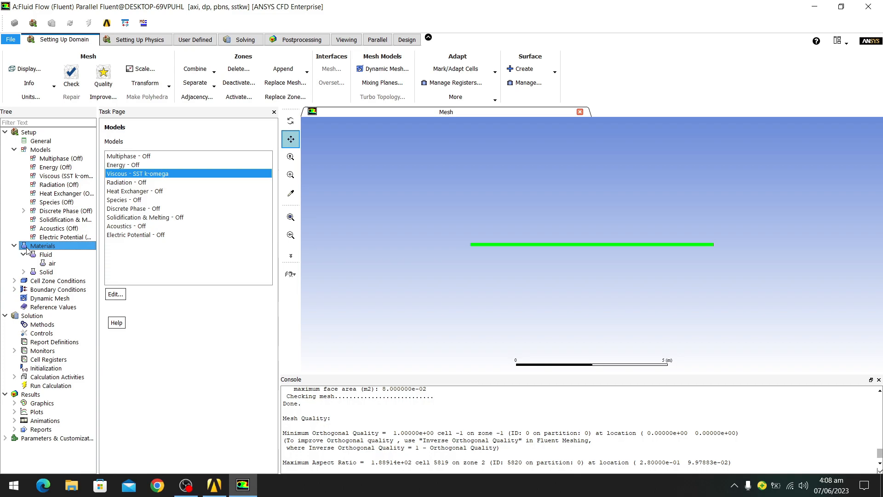
{"action": "double_click", "coordinate": [51, 265]}
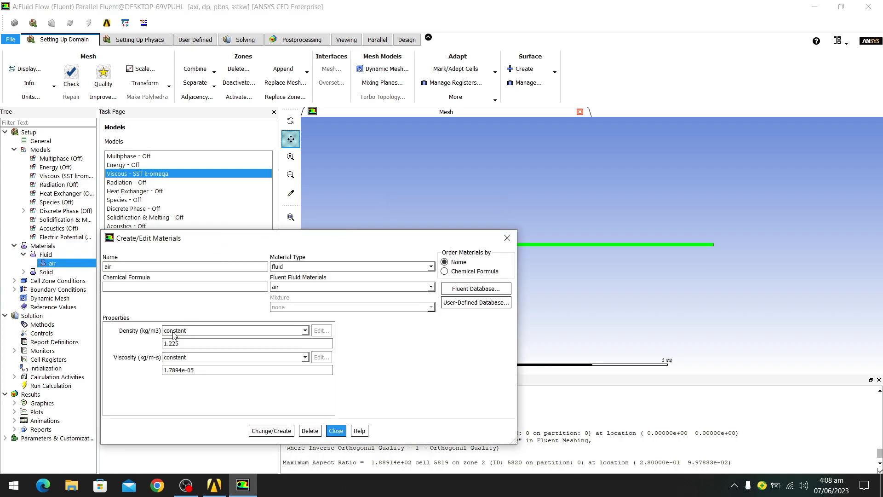
{"action": "left_click", "coordinate": [186, 343]}
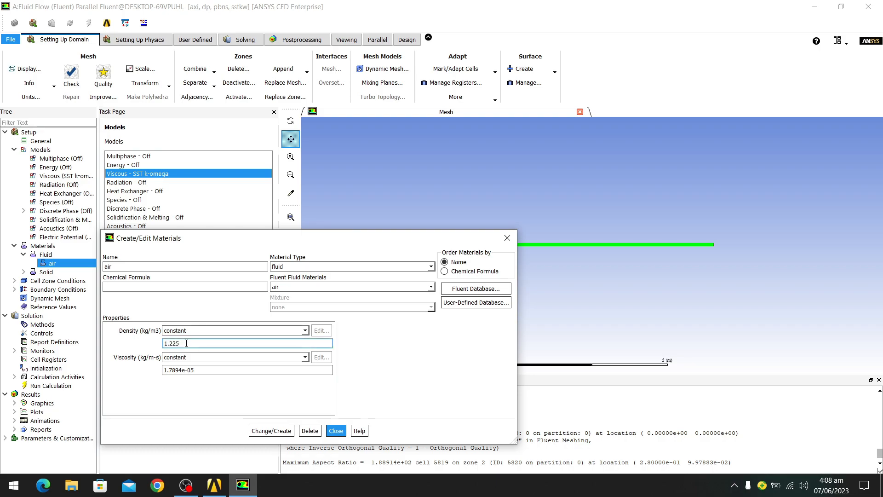
{"action": "double_click", "coordinate": [186, 343]}
{"action": "key", "text": "BackSpace"}
- Enter a constant viscosity of 0.3 kg/m-s for air and close the material editor
{"action": "left_click", "coordinate": [235, 373]}
{"action": "double_click", "coordinate": [235, 373]}
{"action": "triple_click", "coordinate": [235, 373]}
{"action": "type", "text": "0.3"}
{"action": "left_click", "coordinate": [230, 395]}
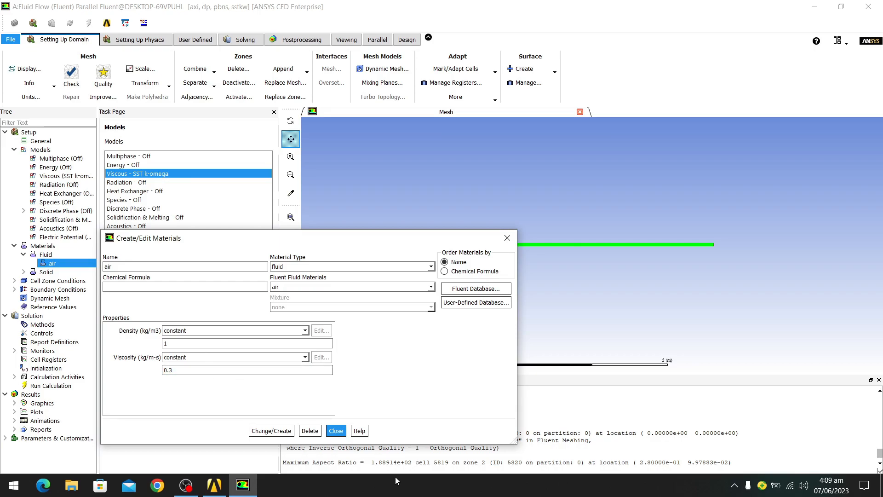
{"action": "left_click", "coordinate": [336, 432]}
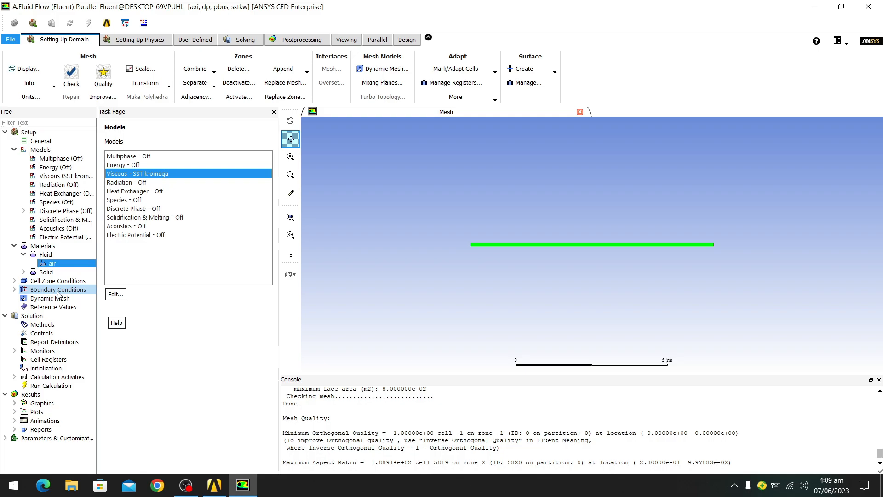
- Check the material assigned to the surface_body cell zone and accept its fluid settings
{"action": "left_click", "coordinate": [15, 280]}
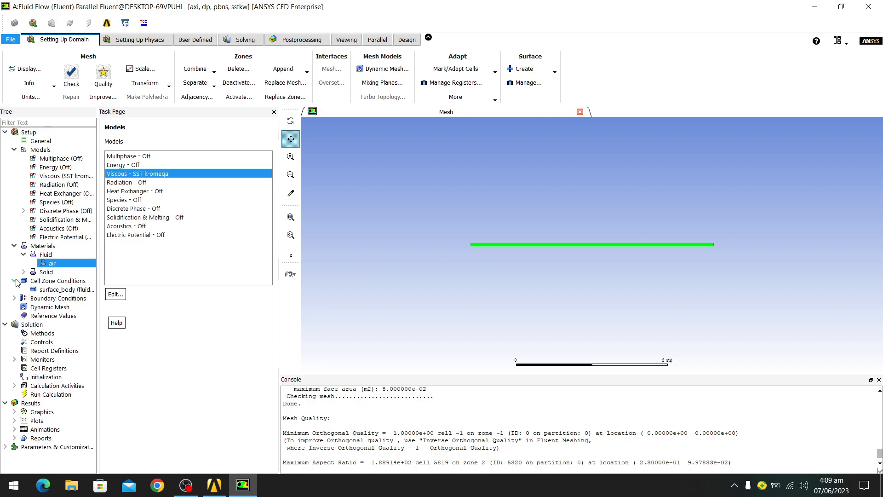
{"action": "left_click", "coordinate": [54, 284]}
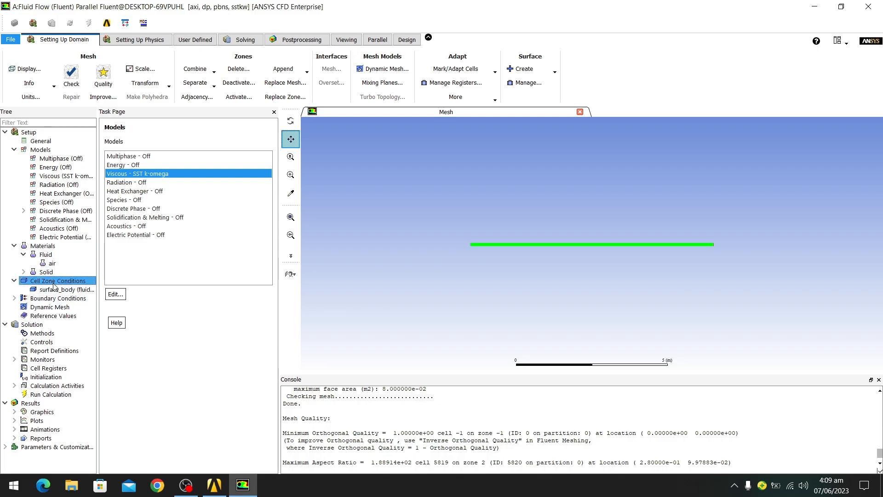
{"action": "left_click", "coordinate": [51, 290]}
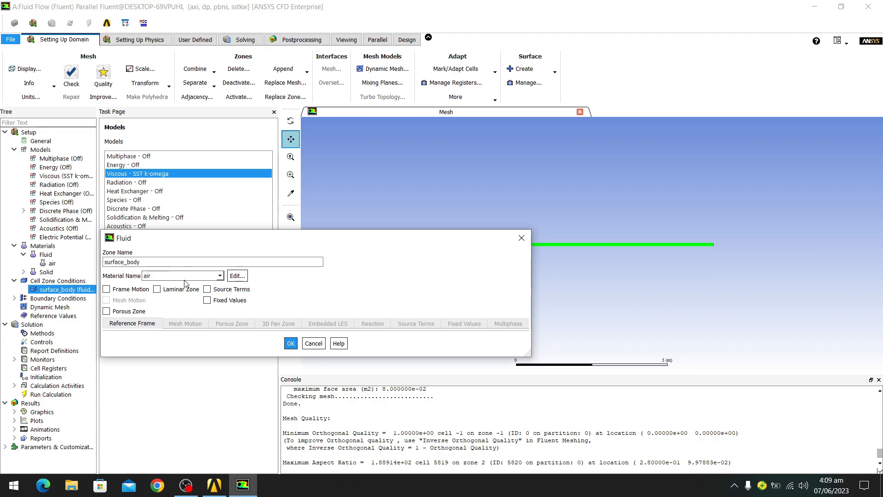
{"action": "left_click", "coordinate": [293, 345]}
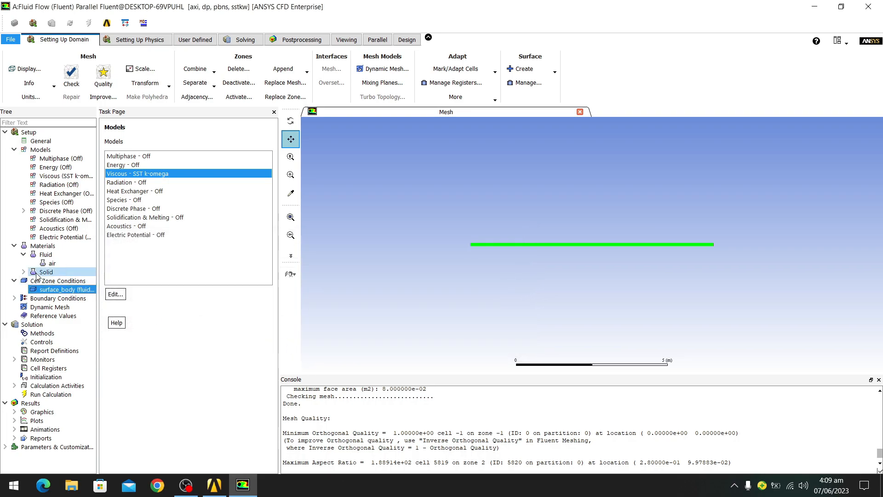
- Open the inlet_velovity boundary condition for editing and set its velocity magnitude to 1 m/s
{"action": "left_click", "coordinate": [14, 299]}
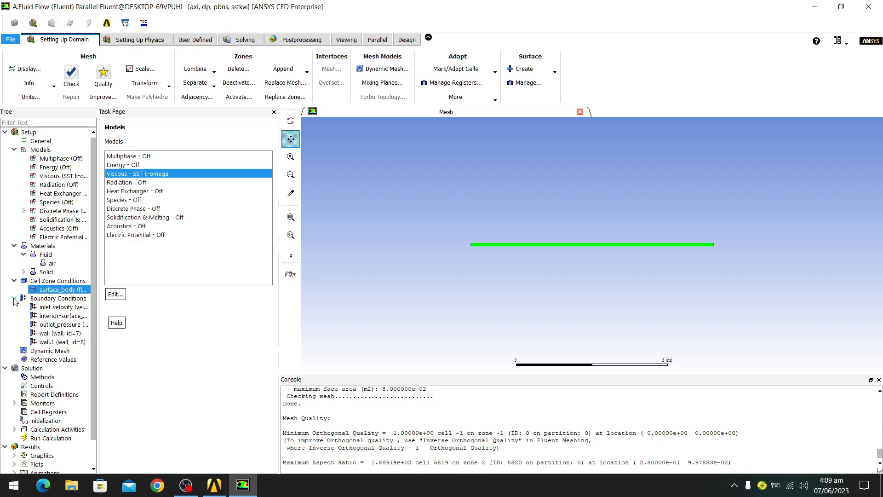
{"action": "left_click", "coordinate": [46, 306]}
{"action": "double_click", "coordinate": [53, 298]}
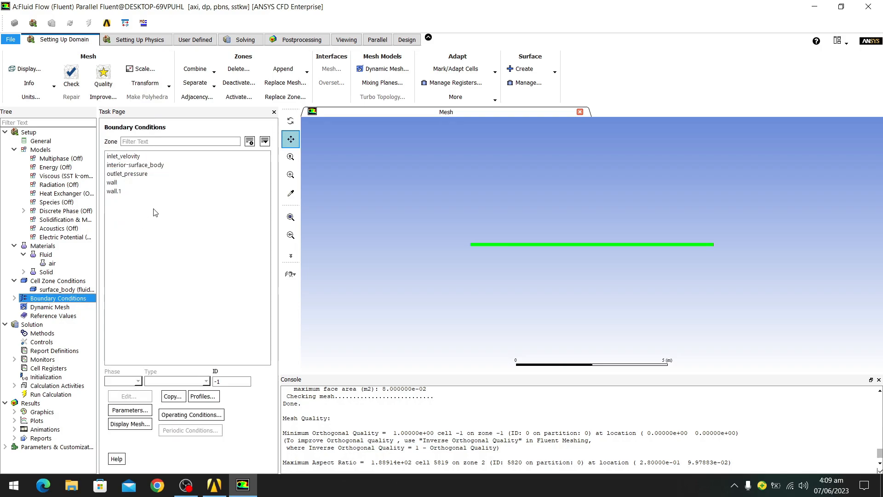
{"action": "left_click", "coordinate": [155, 156]}
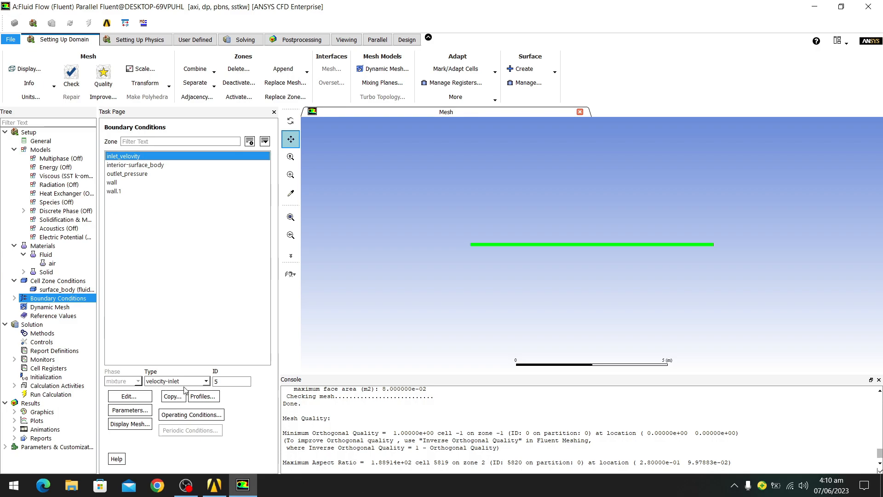
{"action": "left_click", "coordinate": [134, 398]}
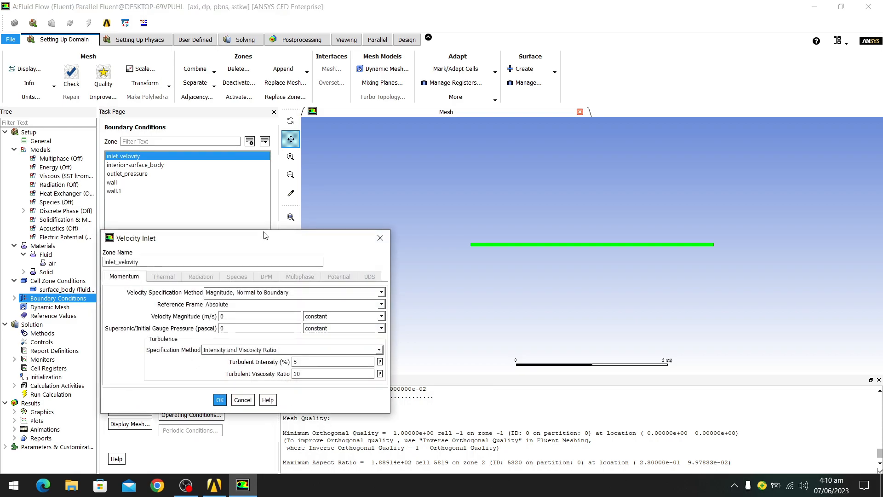
{"action": "left_click_drag", "start_coordinate": [265, 235], "coordinate": [451, 146]}
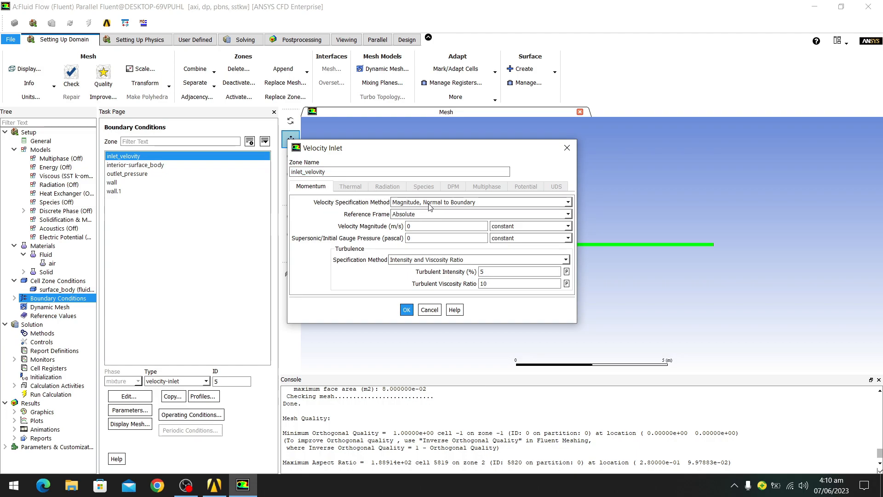
{"action": "left_click", "coordinate": [411, 227]}
{"action": "key", "text": "BackSpace"}
{"action": "type", "text": "1"}
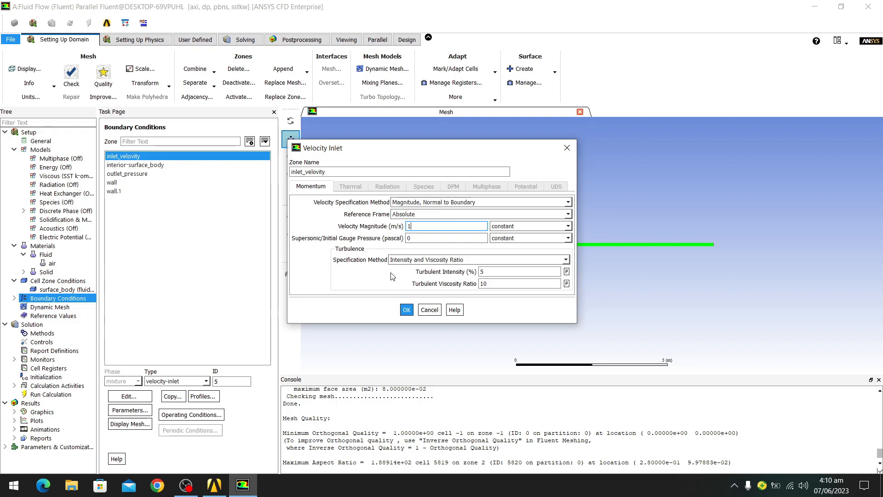
{"action": "left_click", "coordinate": [378, 281]}
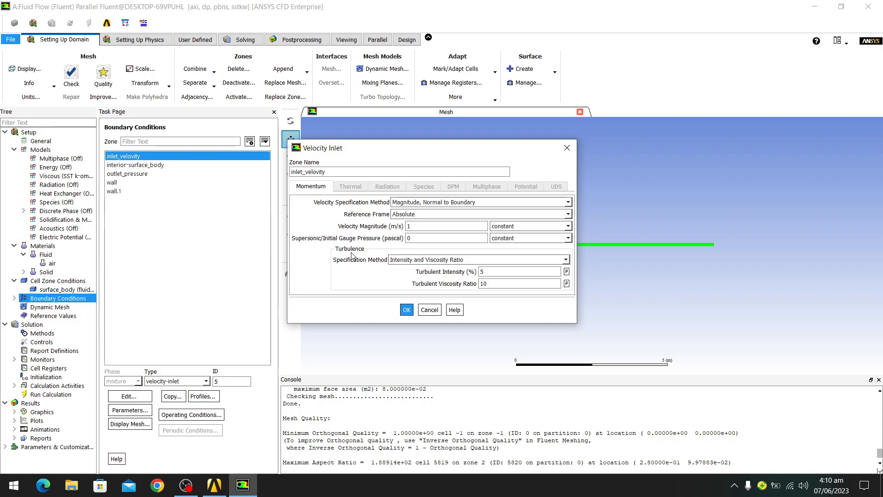
- Specify the inlet turbulence by Intensity and Hydraulic Diameter with 0.1 % intensity and a 0.2 m diameter, and accept the inlet settings
{"action": "left_click", "coordinate": [405, 262]}
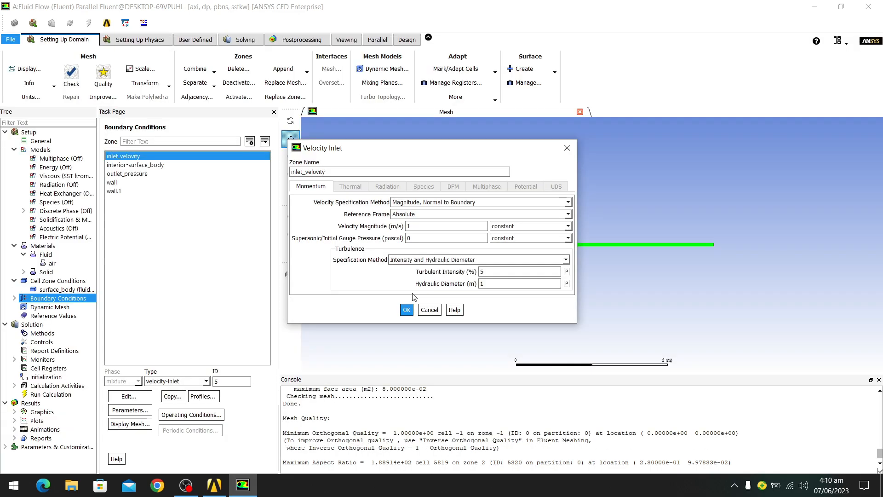
{"action": "left_click", "coordinate": [482, 271]}
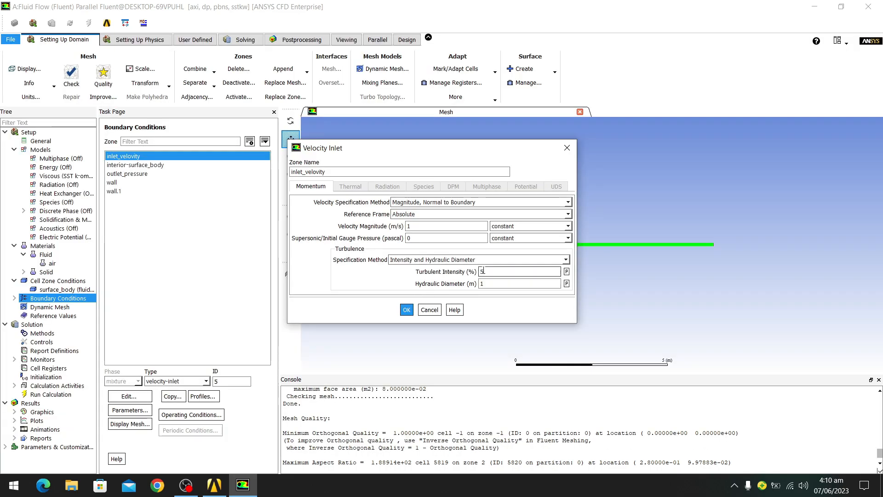
{"action": "type", "text": "0.1"}
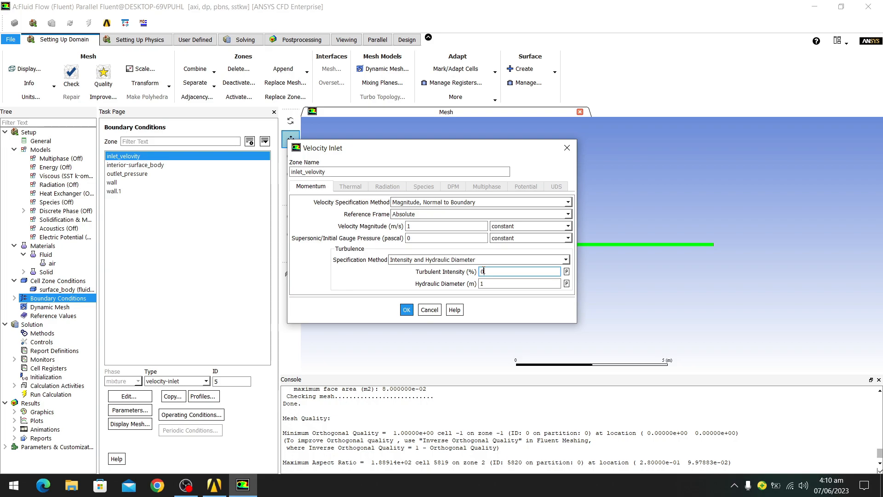
{"action": "left_click", "coordinate": [491, 283]}
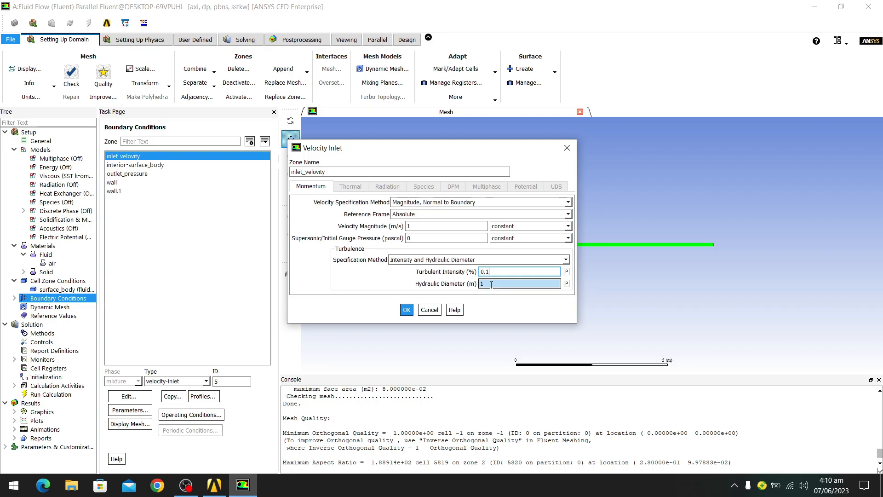
{"action": "key", "text": "BackSpace"}
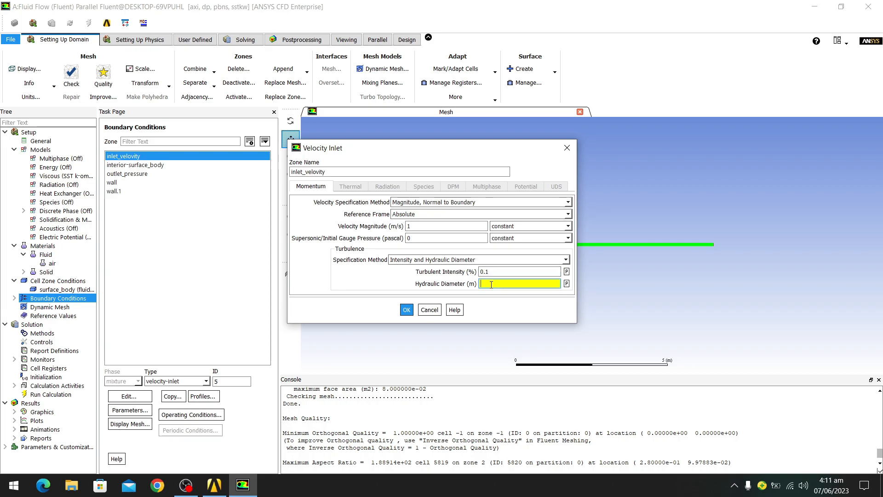
{"action": "type", "text": ".2"}
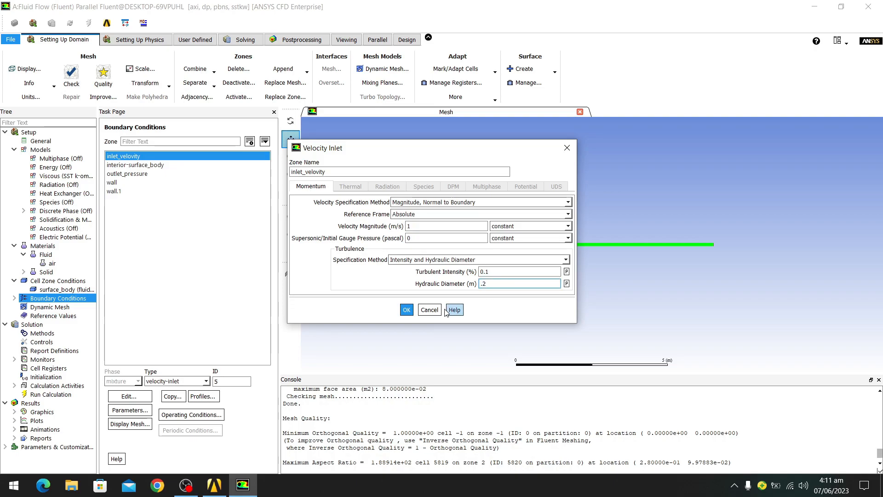
{"action": "left_click", "coordinate": [405, 313]}
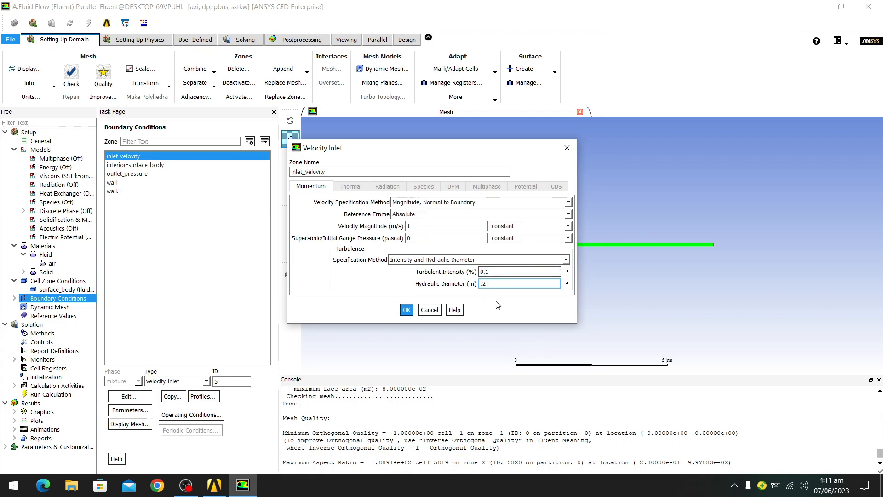
{"action": "left_click", "coordinate": [404, 312]}
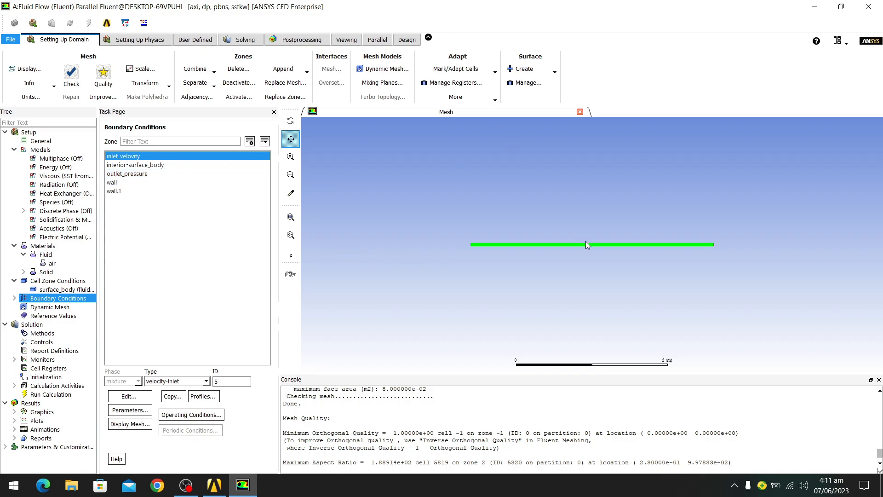
- Check the wall.1 boundary condition settings and close them without changes
{"action": "scroll", "coordinate": [550, 250], "scroll_direction": "up", "scroll_amount": 8}
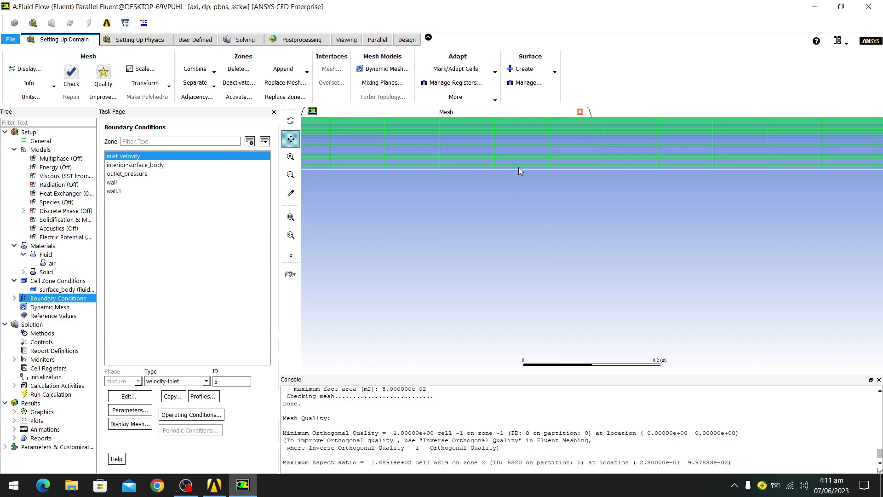
{"action": "left_click", "coordinate": [152, 194]}
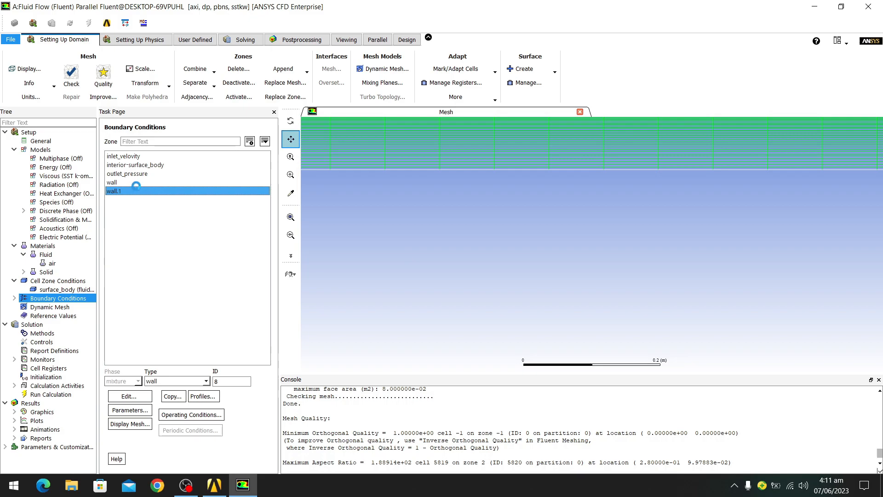
{"action": "double_click", "coordinate": [135, 191]}
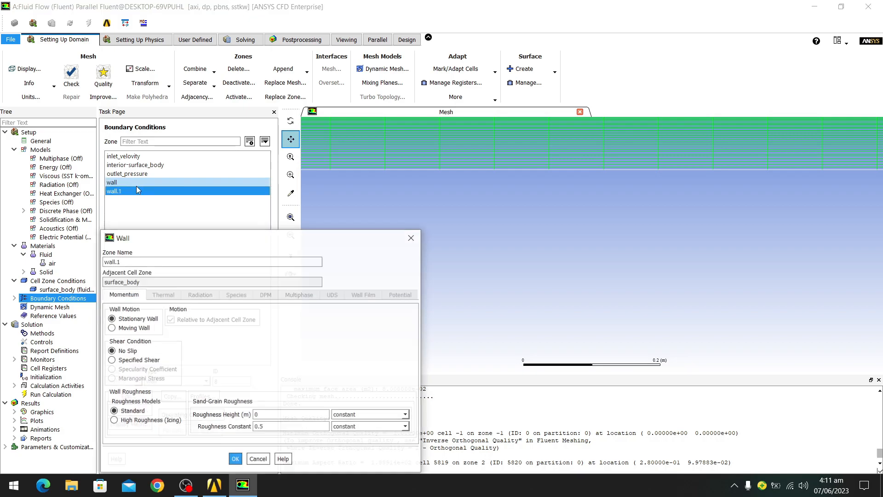
{"action": "left_click", "coordinate": [412, 238]}
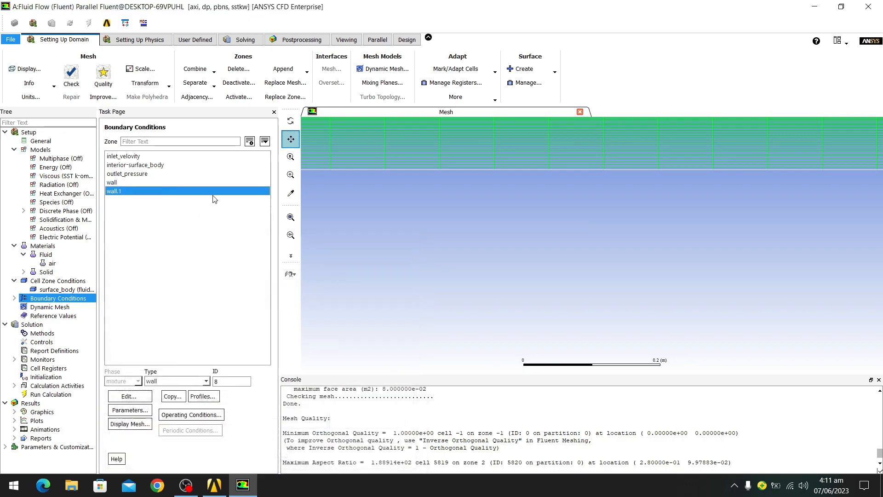
- Display only the wall.1 surface of the mesh to identify its location, and close the mesh display settings
{"action": "left_click", "coordinate": [48, 141]}
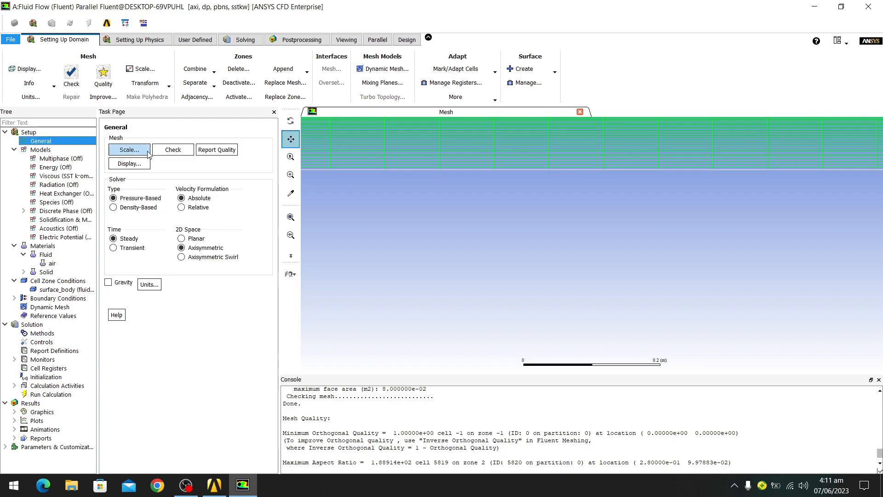
{"action": "left_click", "coordinate": [141, 164]}
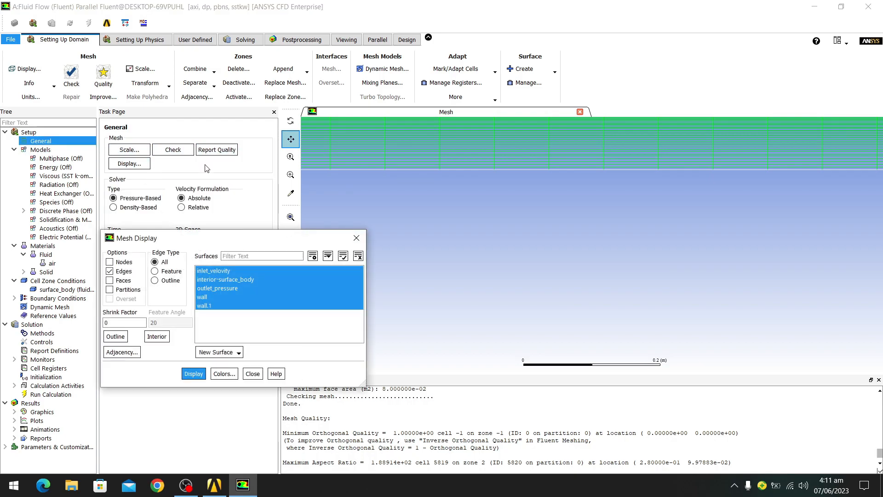
{"action": "left_click_drag", "start_coordinate": [283, 297], "coordinate": [280, 271]}
{"action": "left_click", "coordinate": [193, 373]}
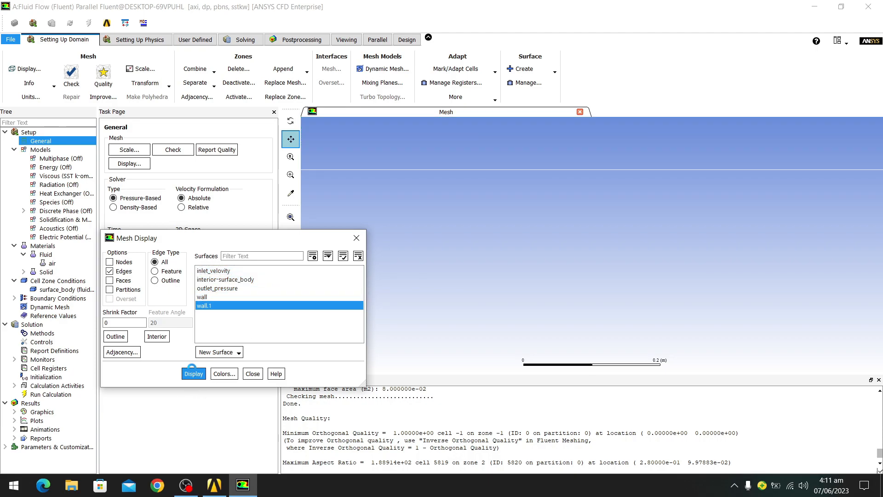
{"action": "scroll", "coordinate": [489, 161], "scroll_direction": "up", "scroll_amount": 5}
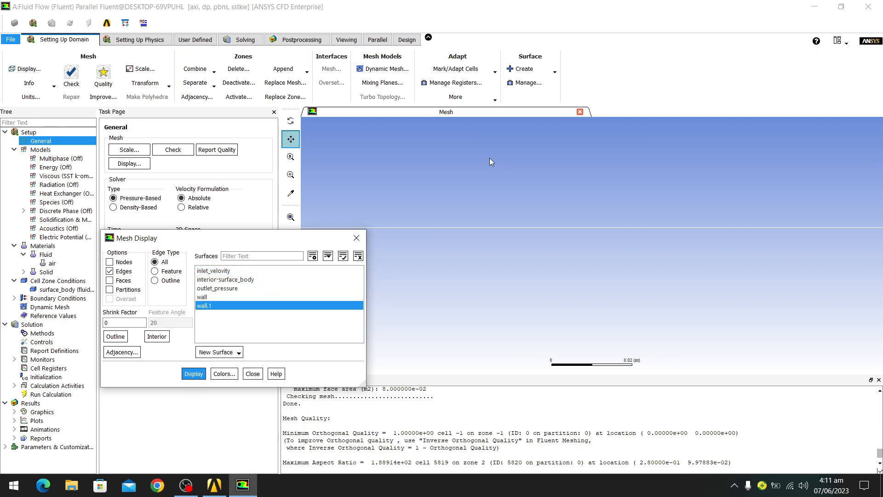
{"action": "scroll", "coordinate": [489, 158], "scroll_direction": "down", "scroll_amount": 1}
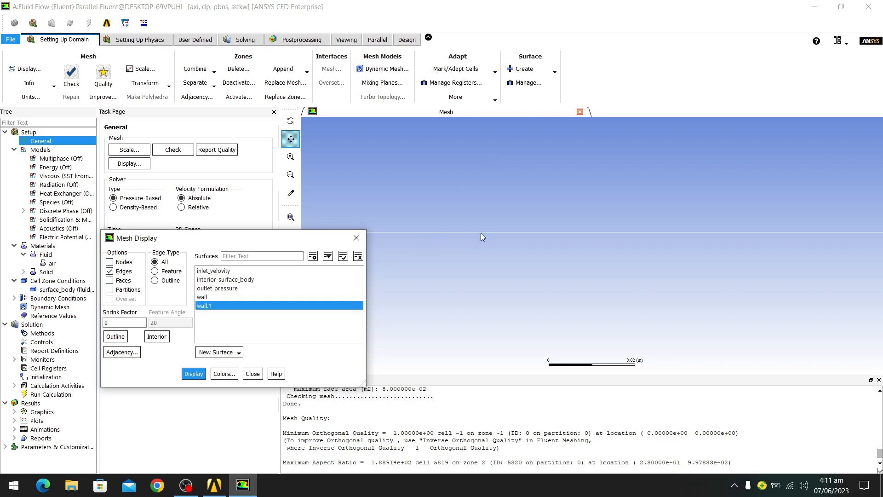
{"action": "left_click", "coordinate": [252, 374]}
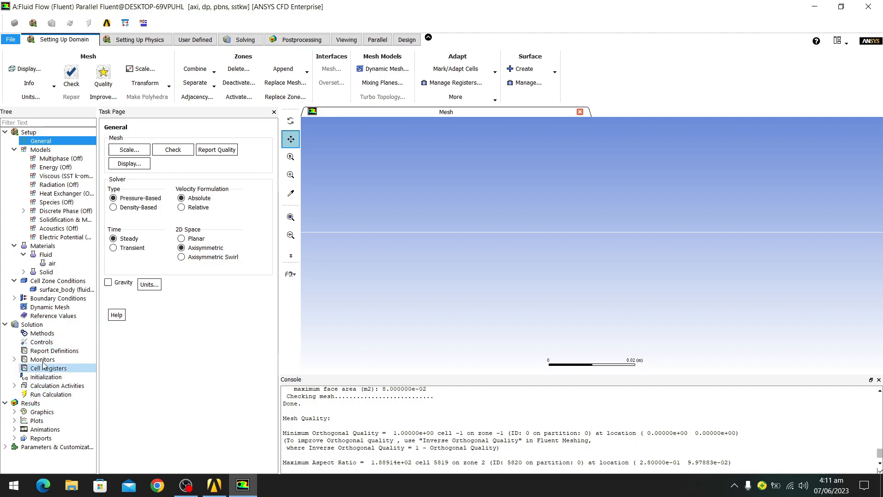
- Change the boundary type of wall.1 from wall to axis and accept its zone name
{"action": "left_click", "coordinate": [52, 306]}
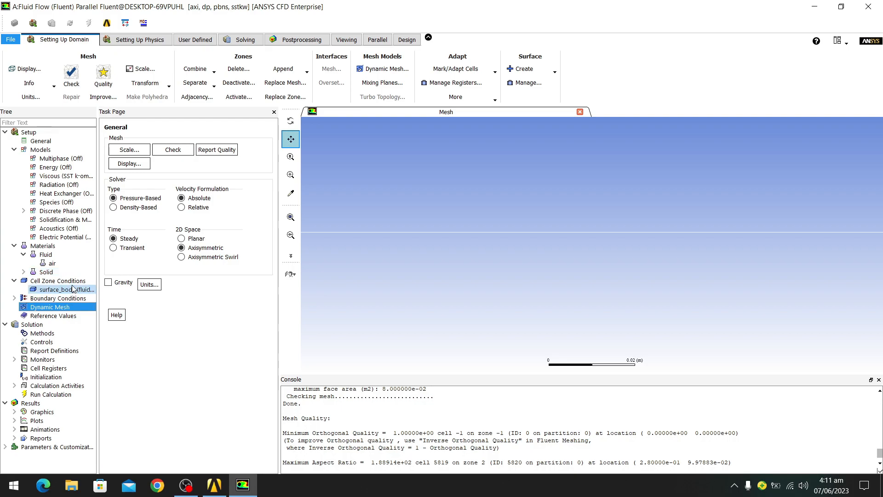
{"action": "double_click", "coordinate": [58, 298]}
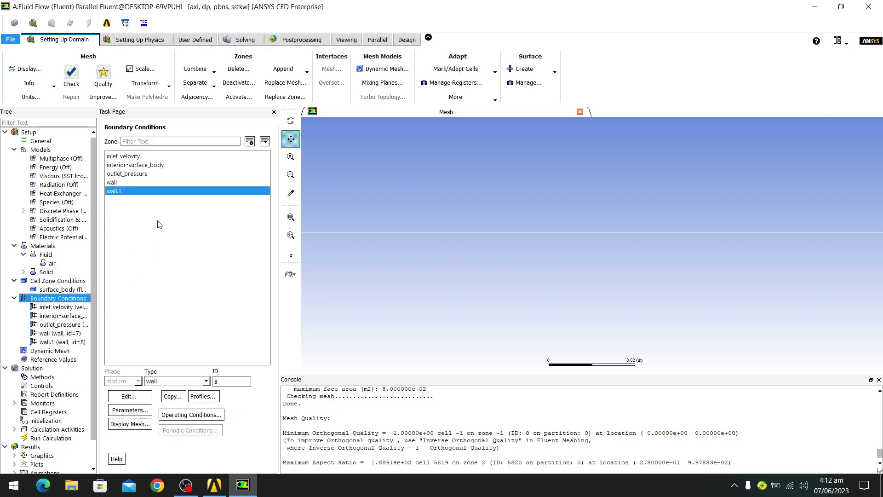
{"action": "left_click", "coordinate": [206, 382]}
{"action": "scroll", "coordinate": [177, 414], "scroll_direction": "up", "scroll_amount": 2}
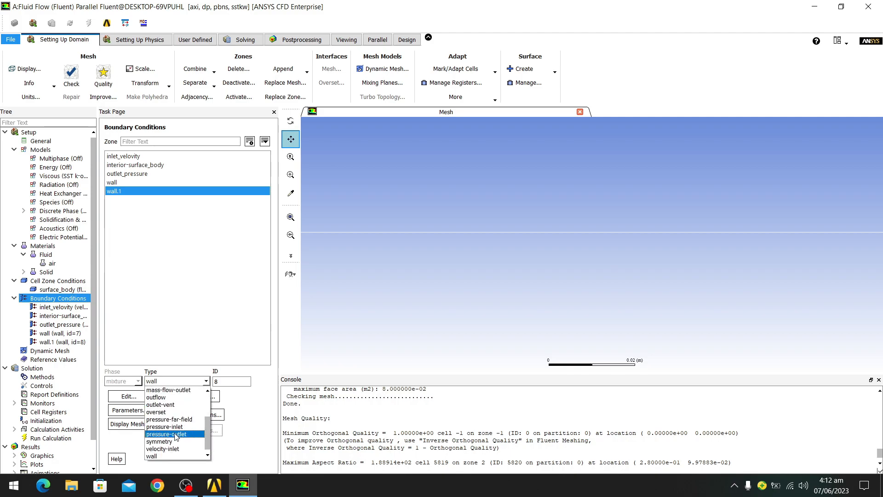
{"action": "left_click", "coordinate": [152, 389]}
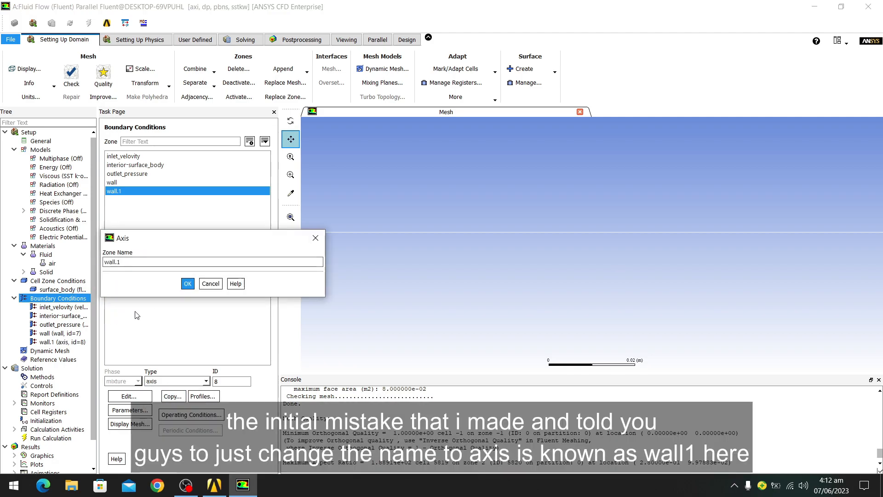
{"action": "left_click", "coordinate": [187, 283]}
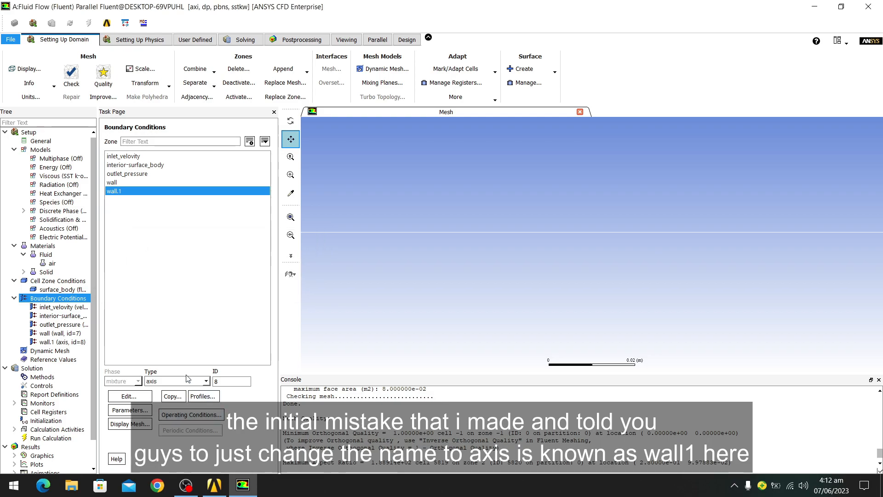
- Display only the wall surface of the mesh and fit it in the graphics view to identify its location
{"action": "left_click", "coordinate": [140, 182]}
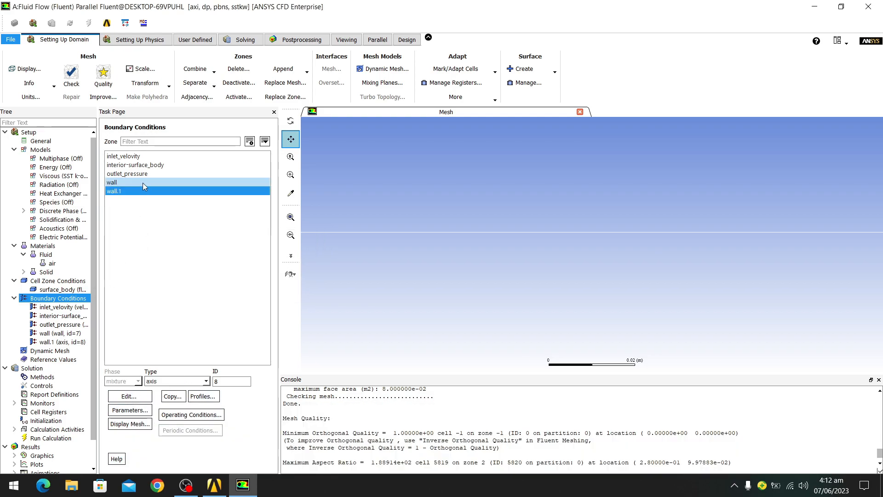
{"action": "scroll", "coordinate": [434, 142], "scroll_direction": "down", "scroll_amount": 2}
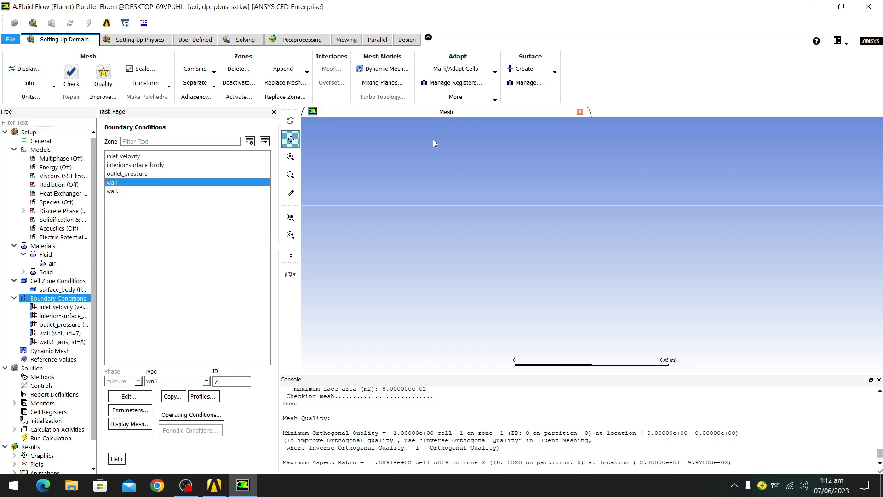
{"action": "scroll", "coordinate": [409, 178], "scroll_direction": "up", "scroll_amount": 2}
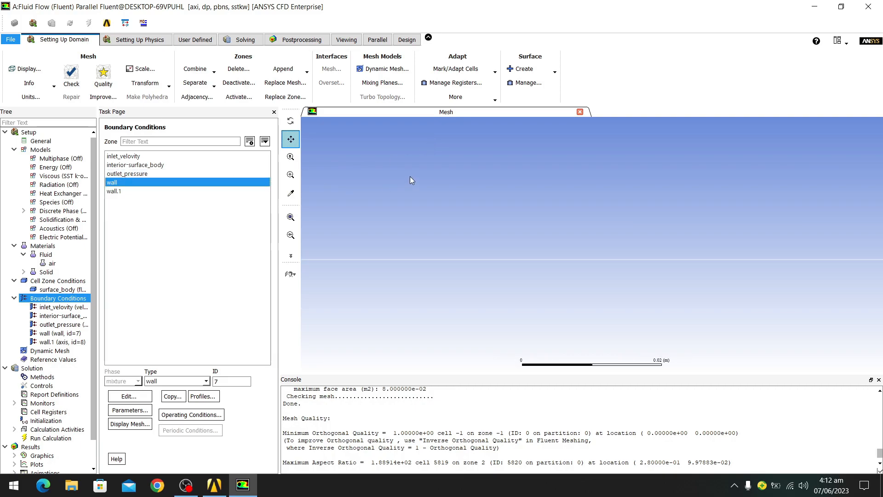
{"action": "left_click", "coordinate": [26, 142]}
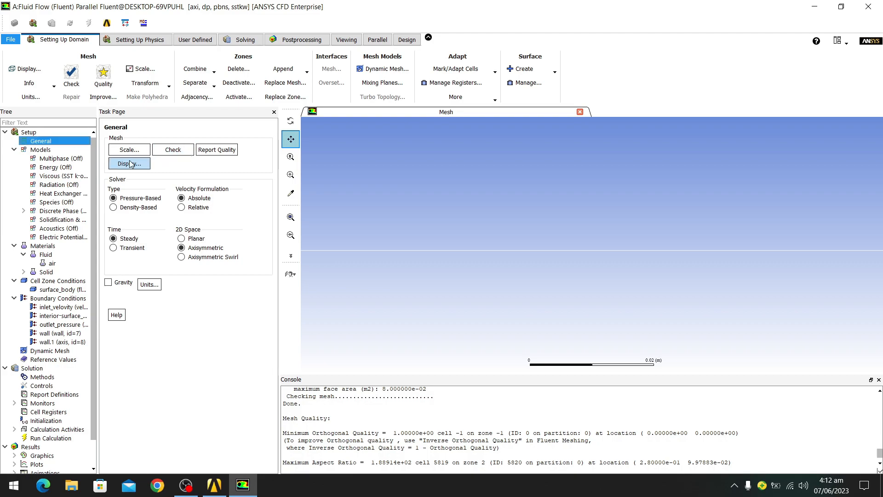
{"action": "left_click", "coordinate": [130, 164]}
{"action": "left_click", "coordinate": [239, 302]}
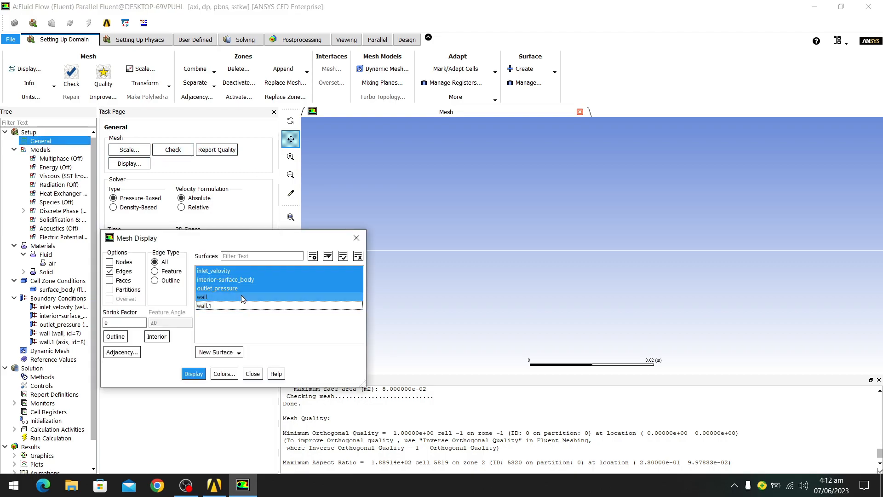
{"action": "left_click", "coordinate": [241, 288]}
{"action": "left_click", "coordinate": [240, 279]}
{"action": "left_click", "coordinate": [239, 271]}
{"action": "left_click", "coordinate": [199, 375]}
{"action": "scroll", "coordinate": [441, 191], "scroll_direction": "up", "scroll_amount": 8}
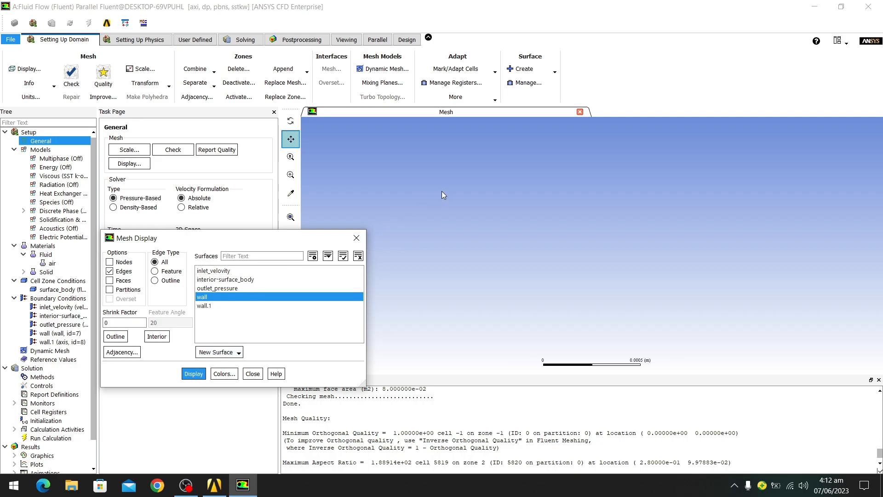
{"action": "scroll", "coordinate": [442, 192], "scroll_direction": "down", "scroll_amount": 8}
{"action": "left_click_drag", "start_coordinate": [284, 237], "coordinate": [629, 220]}
{"action": "left_click", "coordinate": [291, 218]}
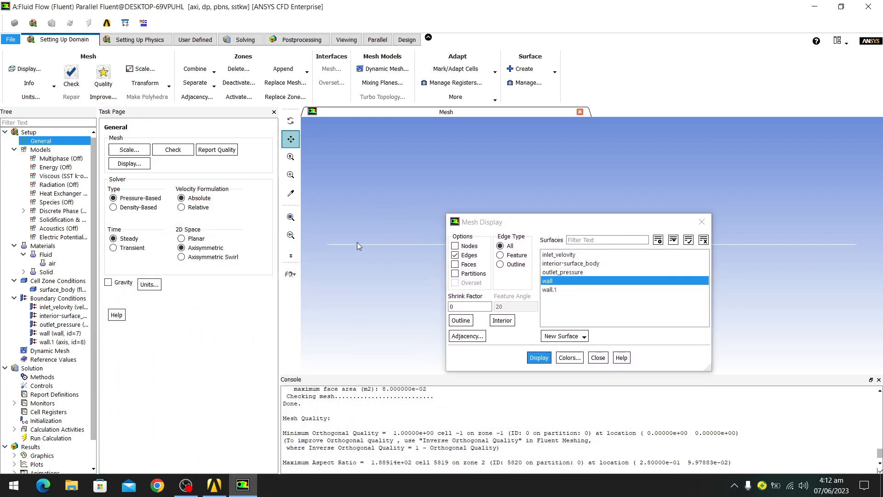
- Compare the wall and wall.1 surfaces in the mesh display, and redisplay all mesh surfaces
{"action": "left_click", "coordinate": [557, 289]}
{"action": "left_click", "coordinate": [538, 358]}
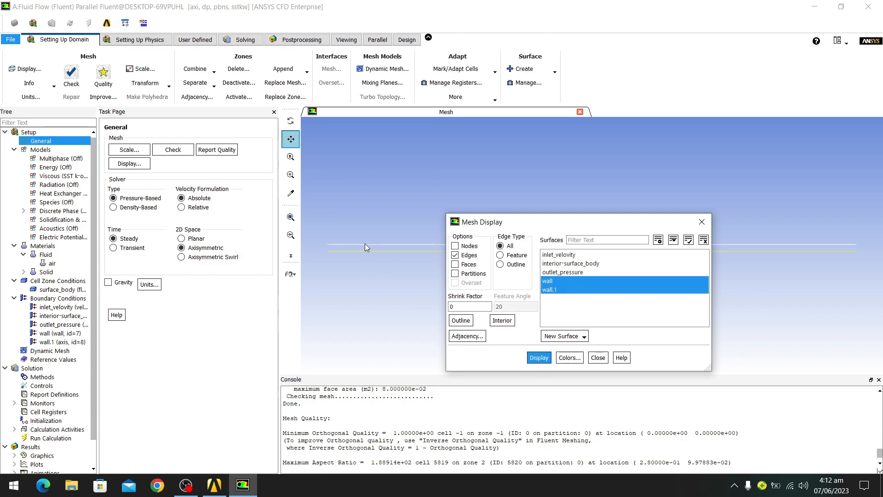
{"action": "left_click", "coordinate": [562, 272]}
{"action": "left_click", "coordinate": [562, 264]}
{"action": "left_click", "coordinate": [563, 256]}
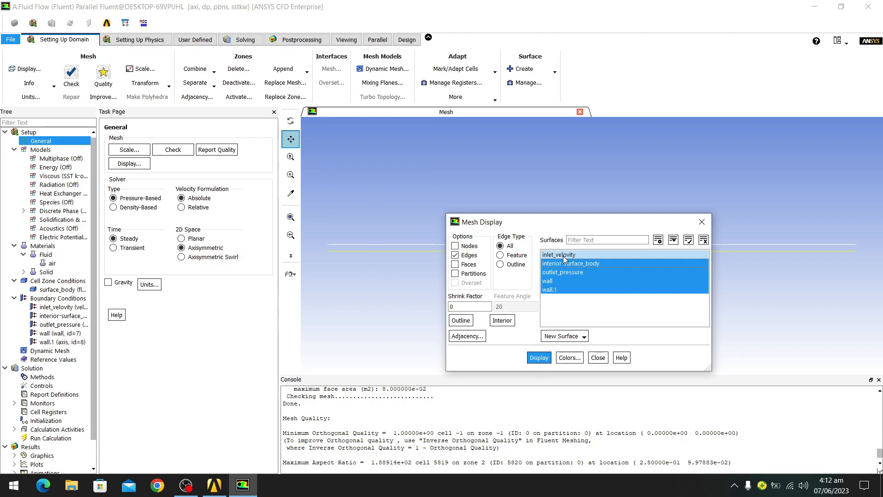
{"action": "left_click", "coordinate": [541, 358]}
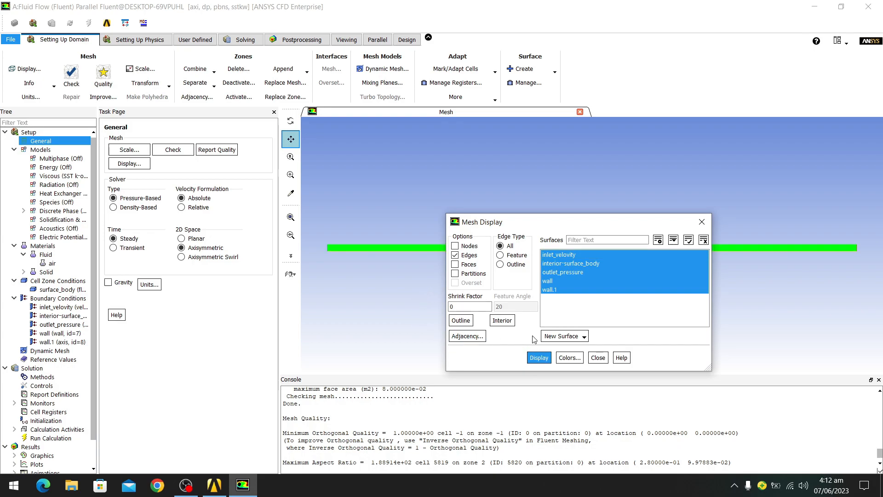
{"action": "left_click", "coordinate": [598, 358]}
{"action": "scroll", "coordinate": [421, 216], "scroll_direction": "up", "scroll_amount": 3}
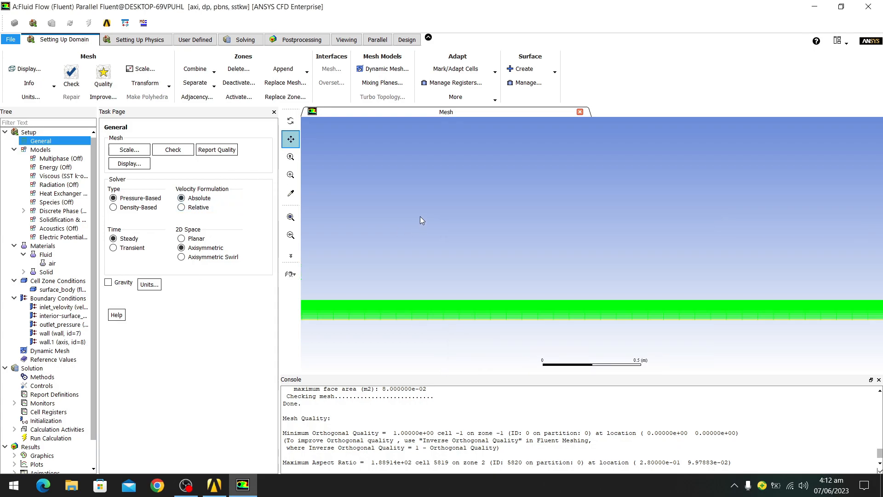
{"action": "scroll", "coordinate": [421, 216], "scroll_direction": "down", "scroll_amount": 1}
{"action": "scroll", "coordinate": [537, 273], "scroll_direction": "up", "scroll_amount": 3}
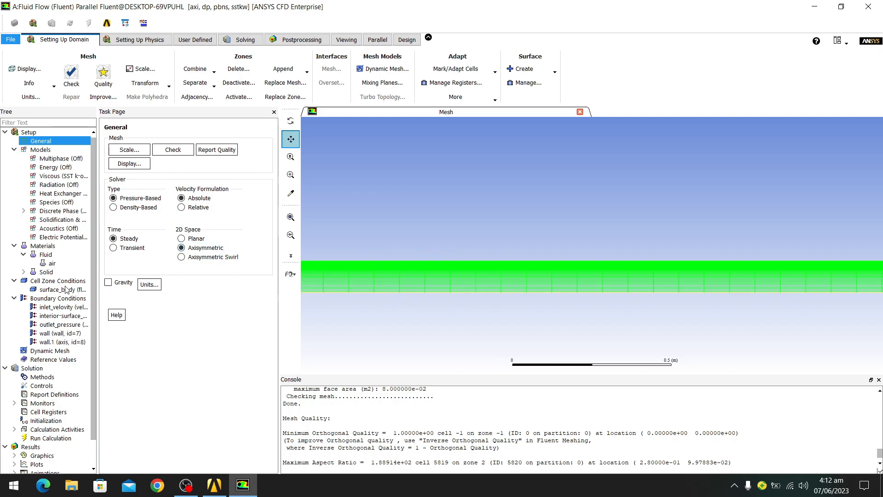
- Open the outlet_pressure boundary condition and its gauge pressure value for editing
{"action": "double_click", "coordinate": [48, 300]}
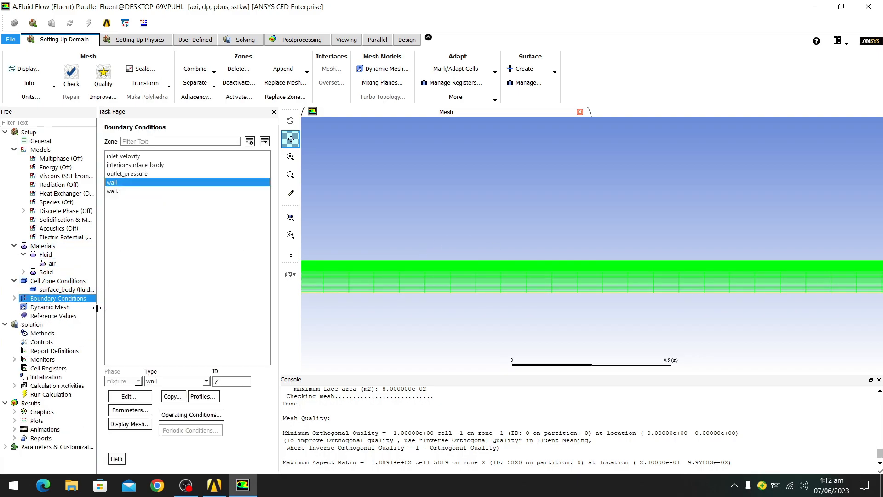
{"action": "left_click", "coordinate": [162, 171]}
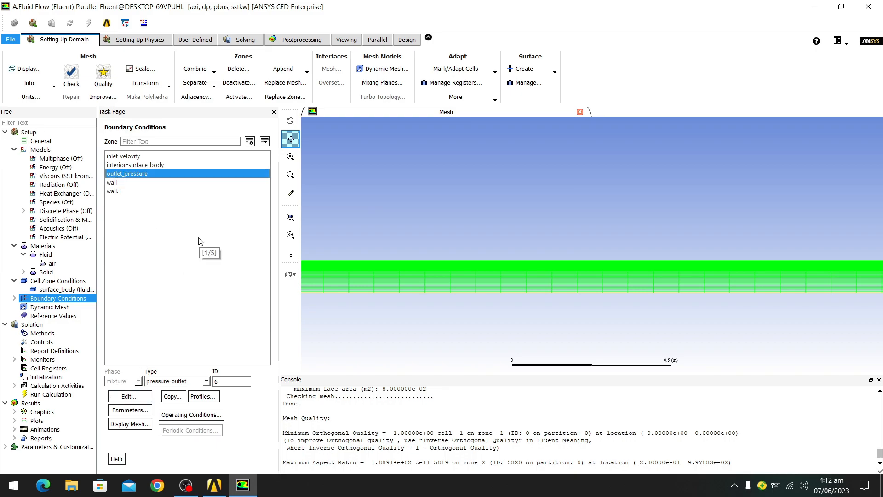
{"action": "double_click", "coordinate": [133, 175]}
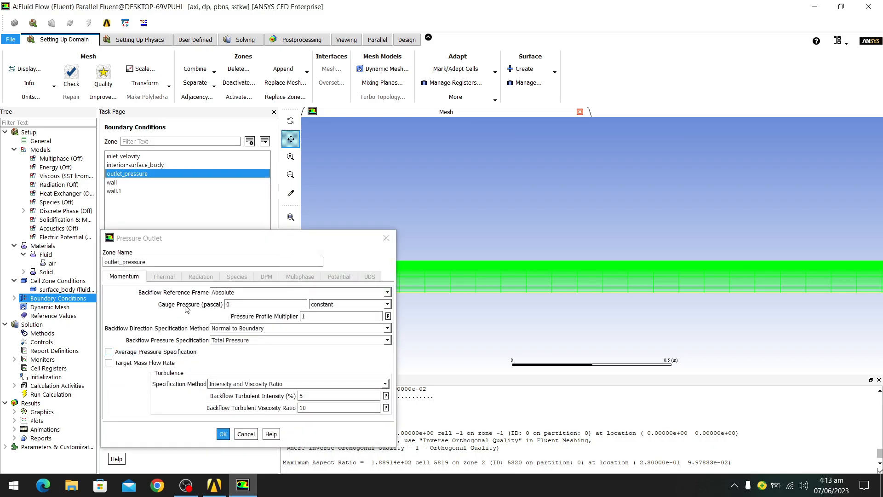
{"action": "double_click", "coordinate": [232, 305]}
{"action": "left_click", "coordinate": [260, 386]}
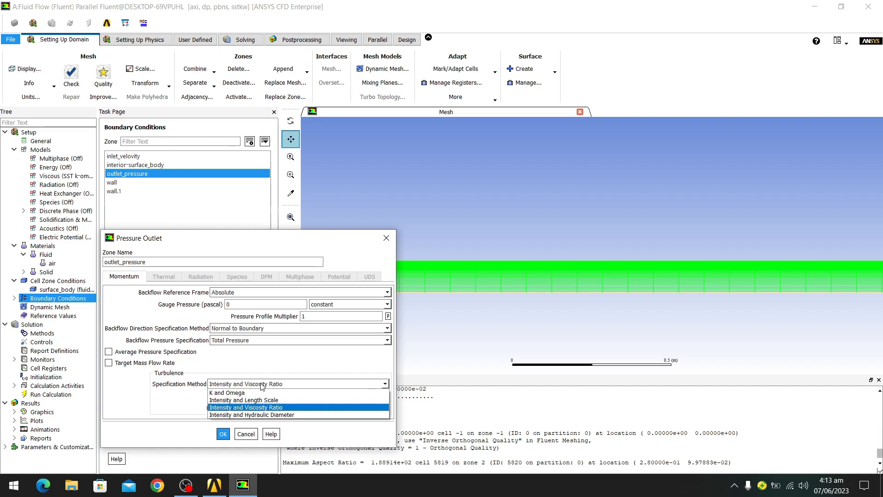
{"action": "left_click", "coordinate": [279, 414]}
{"action": "double_click", "coordinate": [307, 408]}
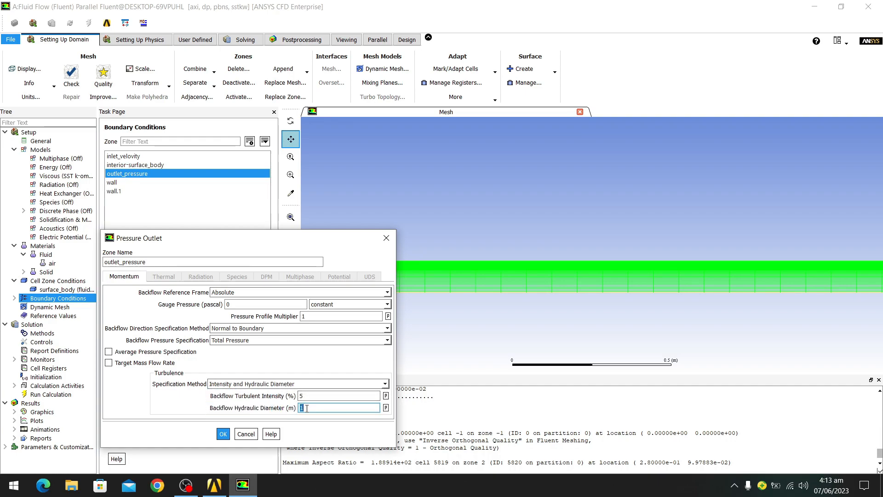
{"action": "left_click", "coordinate": [286, 383]}
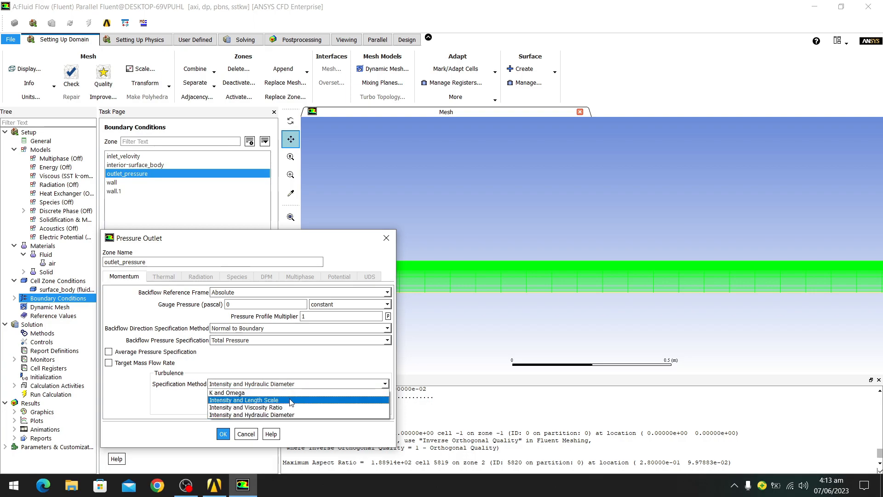
{"action": "left_click", "coordinate": [292, 408]}
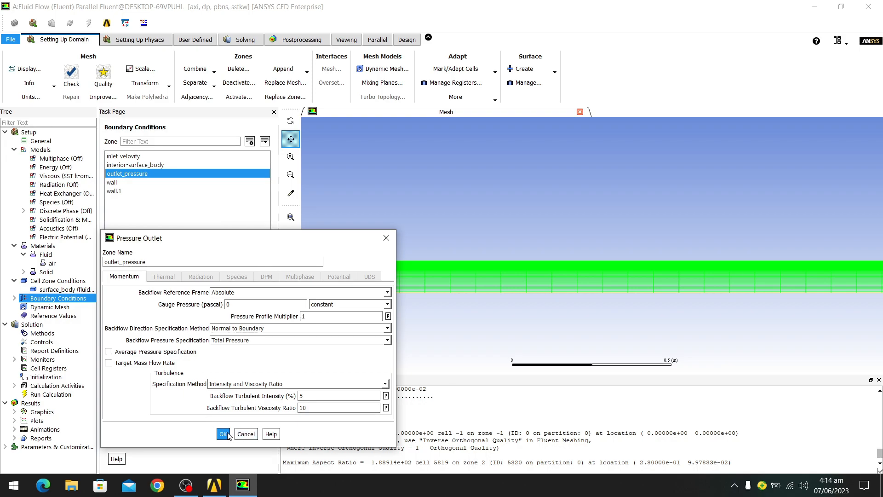
- Set the outlet_pressure backflow turbulence to Intensity and Hydraulic Diameter, with 0.1 % intensity and a 0.2 m hydraulic diameter
{"action": "left_click", "coordinate": [253, 384]}
{"action": "left_click", "coordinate": [258, 415]}
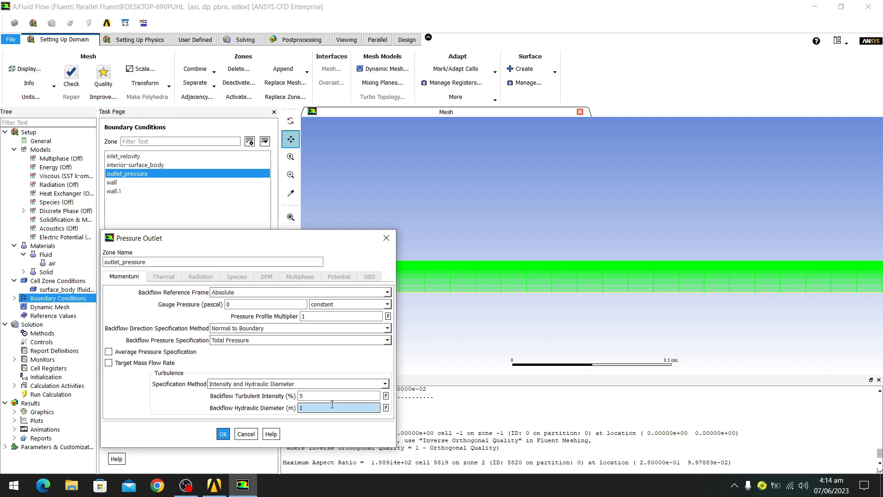
{"action": "double_click", "coordinate": [329, 398]}
{"action": "type", "text": ".1"}
{"action": "double_click", "coordinate": [316, 408]}
{"action": "key", "text": "BackSpace"}
{"action": "key", "text": "BackSpace"}
{"action": "type", "text": "0.1"}
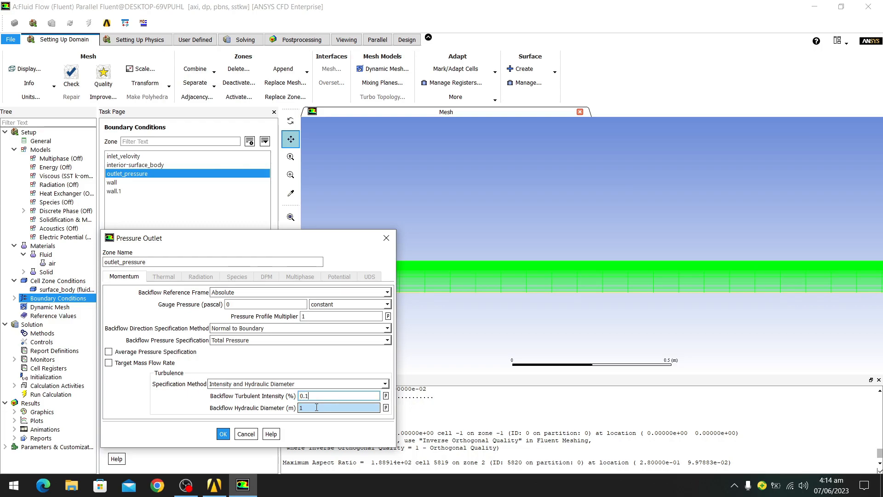
{"action": "left_click", "coordinate": [316, 407]}
{"action": "key", "text": "BackSpace"}
{"action": "type", "text": "0.2"}
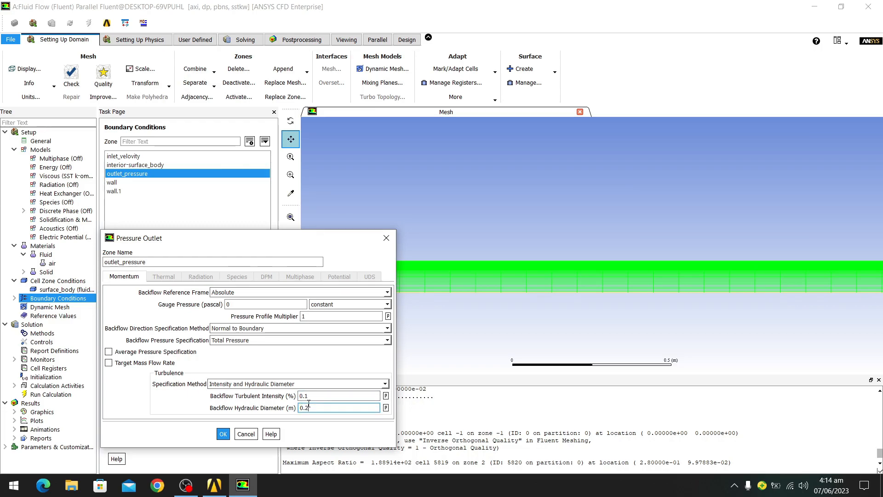
{"action": "left_click", "coordinate": [222, 432]}
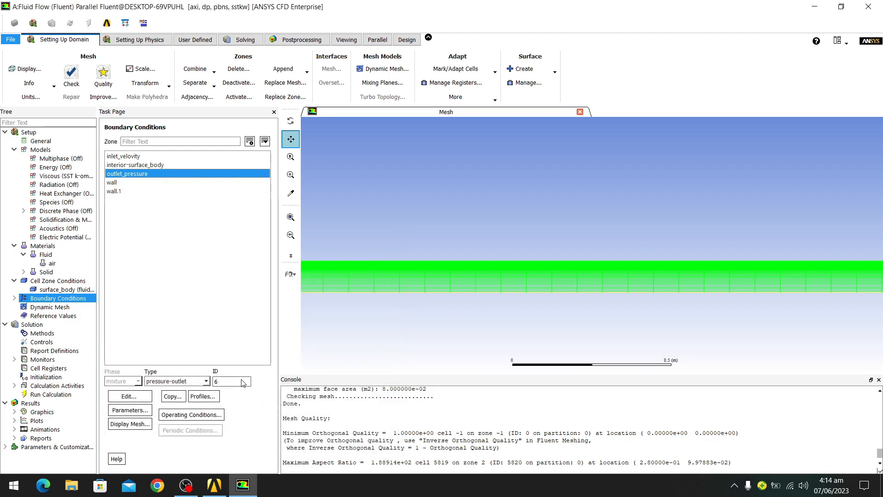
- Compute the reference values from the inlet_velovity zone
{"action": "scroll", "coordinate": [353, 272], "scroll_direction": "up", "scroll_amount": 3}
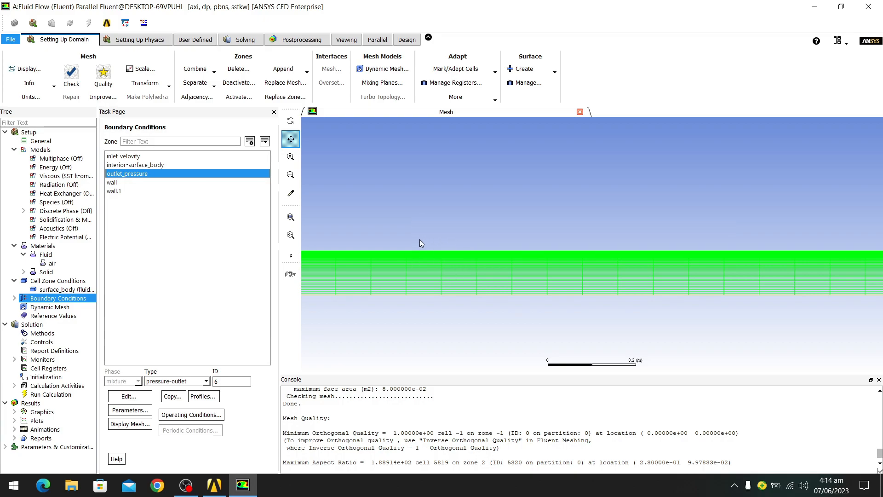
{"action": "left_click", "coordinate": [64, 316]}
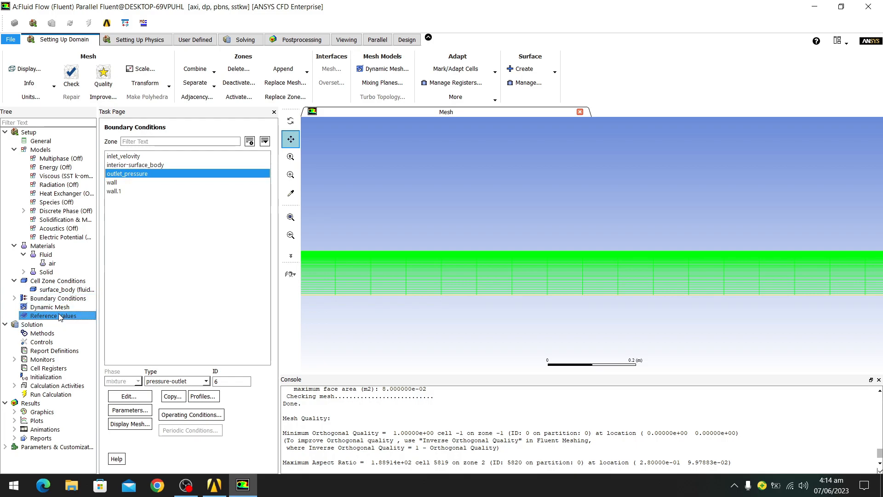
{"action": "left_click", "coordinate": [60, 317]}
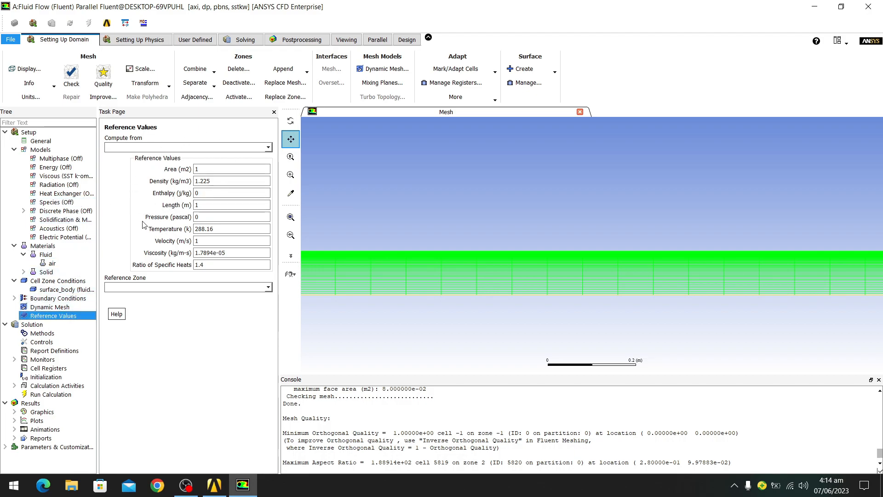
{"action": "left_click", "coordinate": [266, 147]}
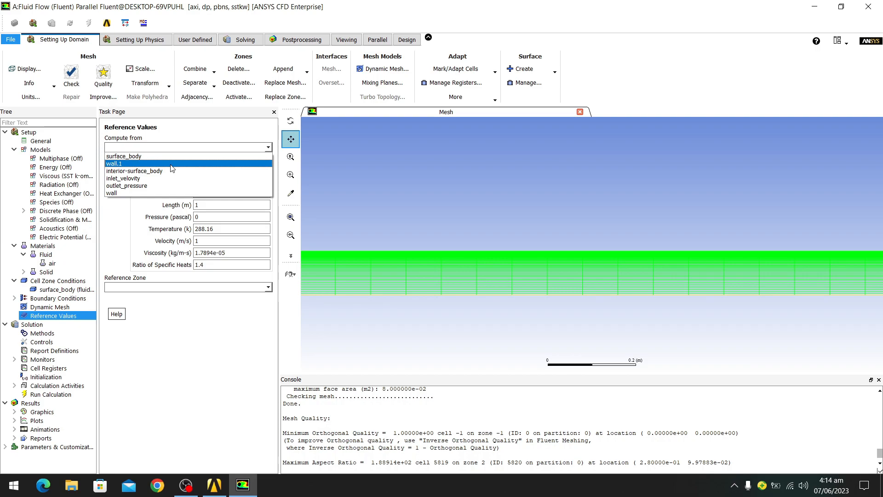
{"action": "left_click", "coordinate": [171, 178]}
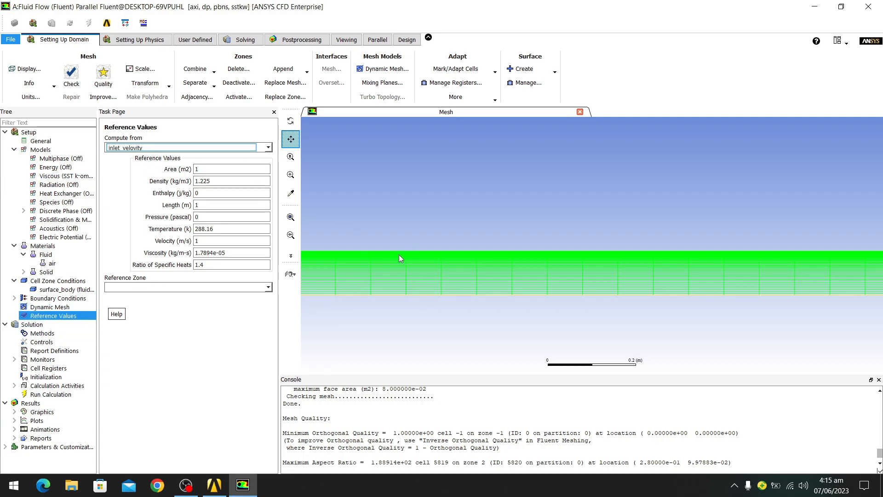
- Set the solution methods for turbulent kinetic energy and specific dissipation rate to Second Order Upwind
{"action": "left_click", "coordinate": [45, 325]}
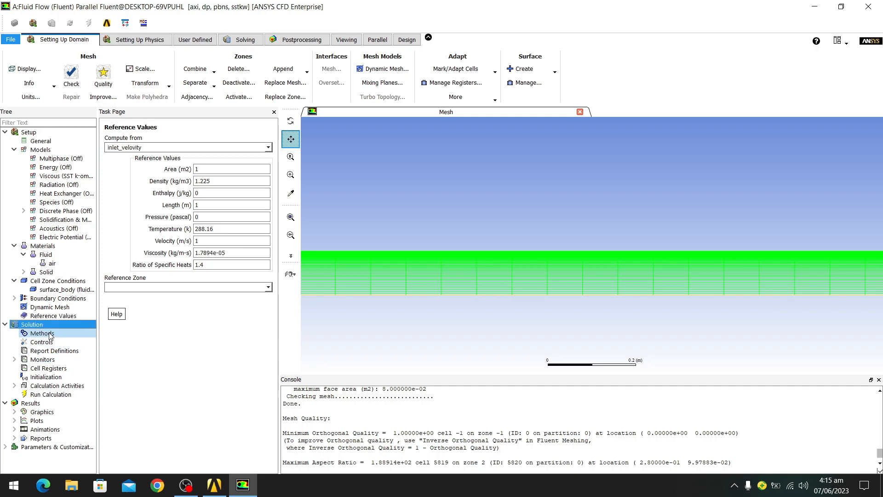
{"action": "left_click", "coordinate": [51, 335]}
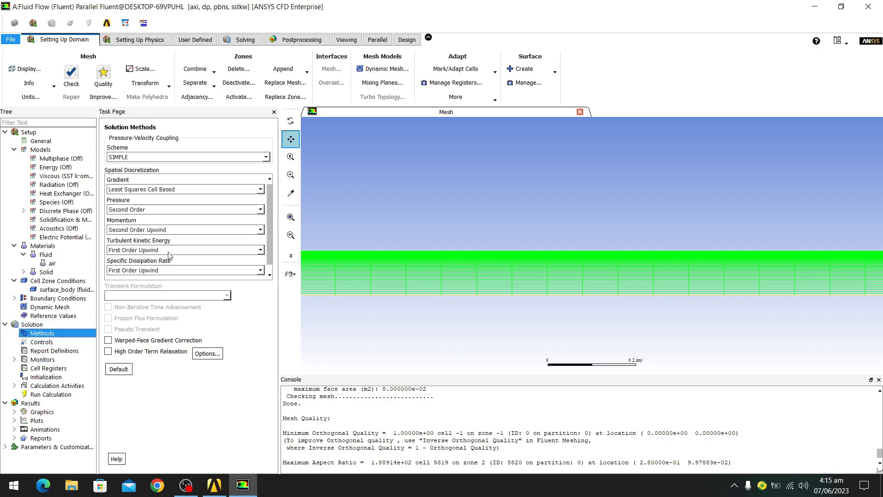
{"action": "left_click", "coordinate": [260, 250]}
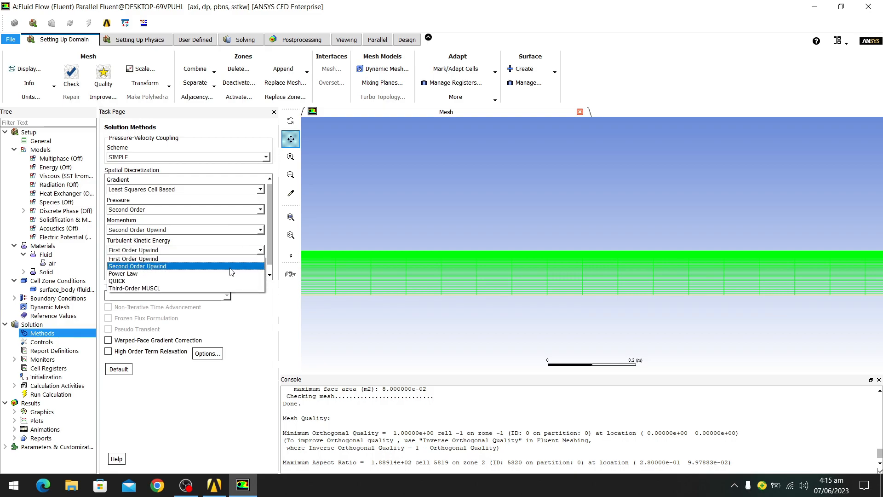
{"action": "left_click", "coordinate": [231, 269]}
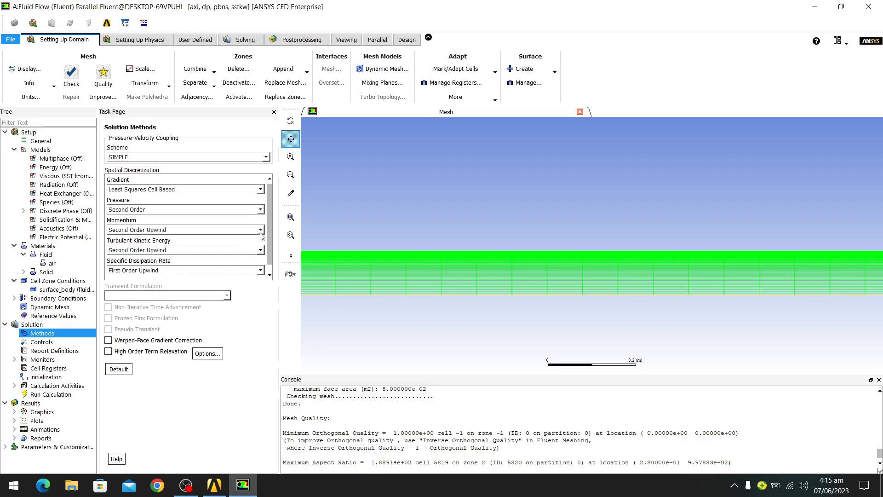
{"action": "scroll", "coordinate": [272, 237], "scroll_direction": "down", "scroll_amount": 1}
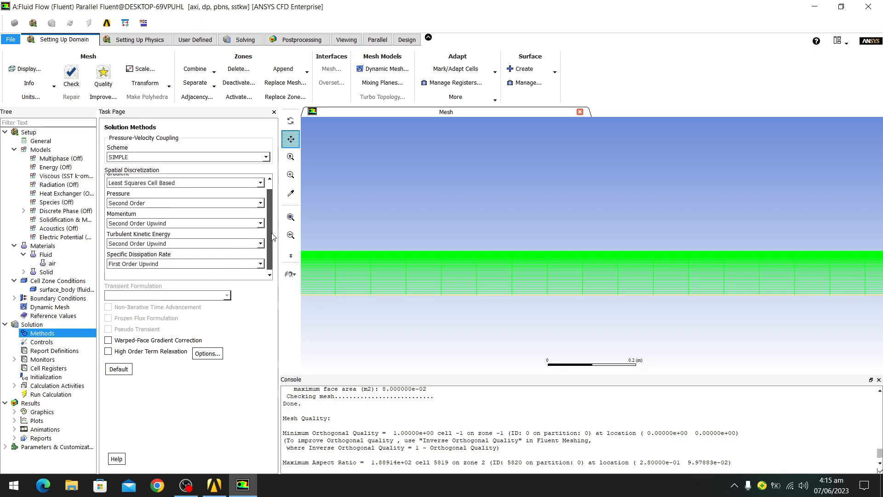
{"action": "left_click", "coordinate": [261, 263]}
{"action": "left_click", "coordinate": [244, 280]}
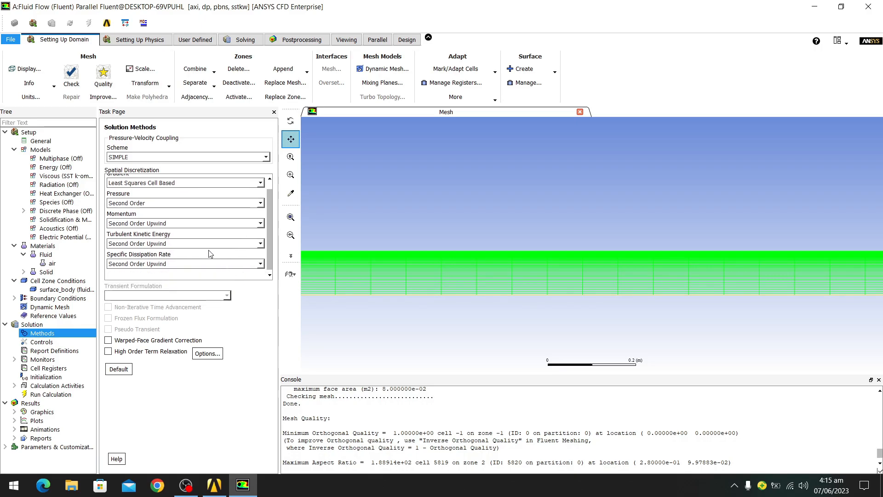
{"action": "scroll", "coordinate": [144, 215], "scroll_direction": "up", "scroll_amount": 1}
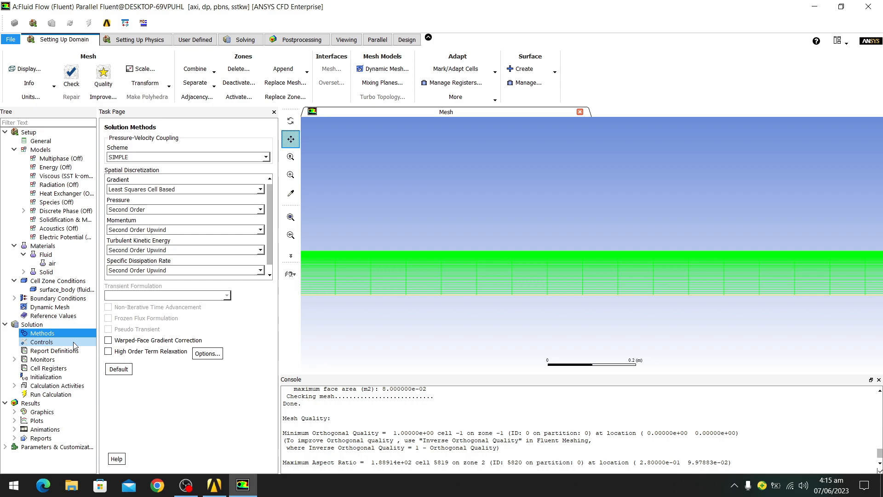
- Review the under-relaxation factors in the solution controls and open the convergence conditions of the monitors
{"action": "left_click", "coordinate": [60, 345]}
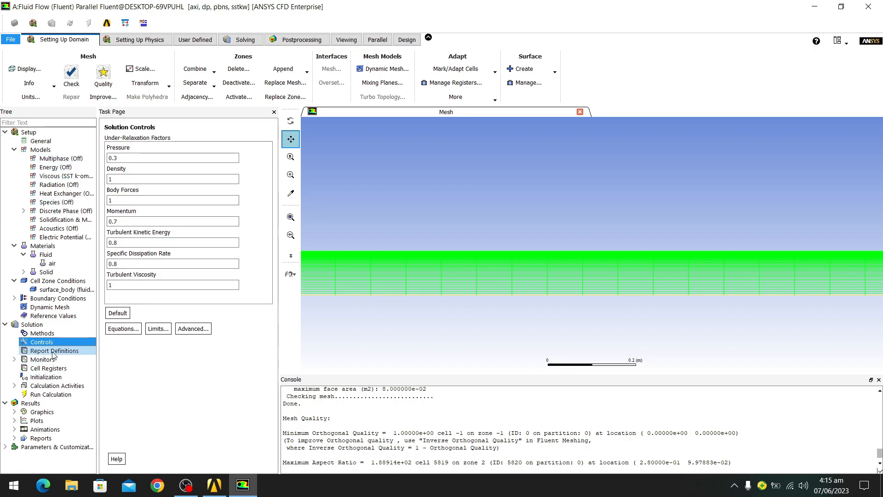
{"action": "left_click", "coordinate": [14, 359]}
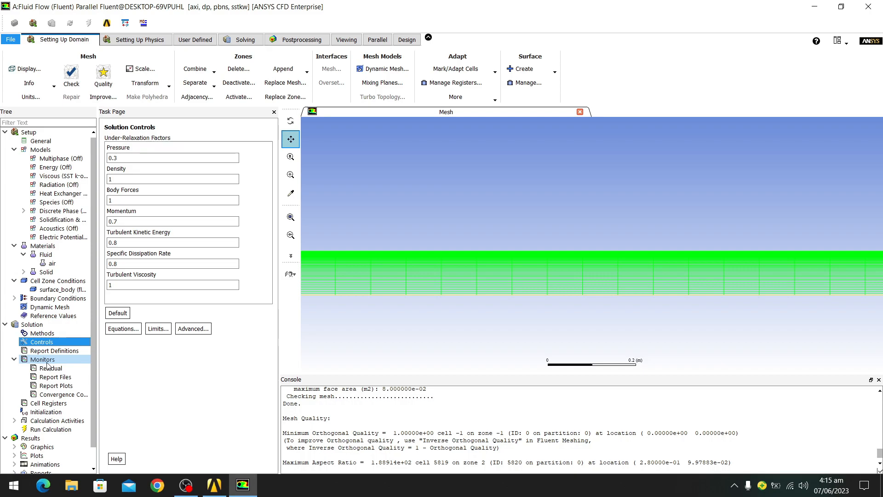
{"action": "left_click", "coordinate": [62, 394]}
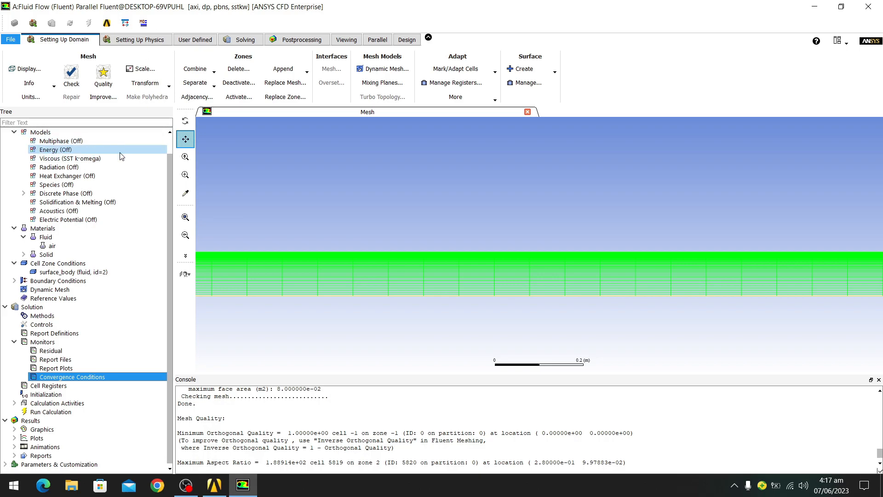
{"action": "scroll", "coordinate": [122, 155], "scroll_direction": "up", "scroll_amount": 1}
{"action": "left_click", "coordinate": [351, 153]}
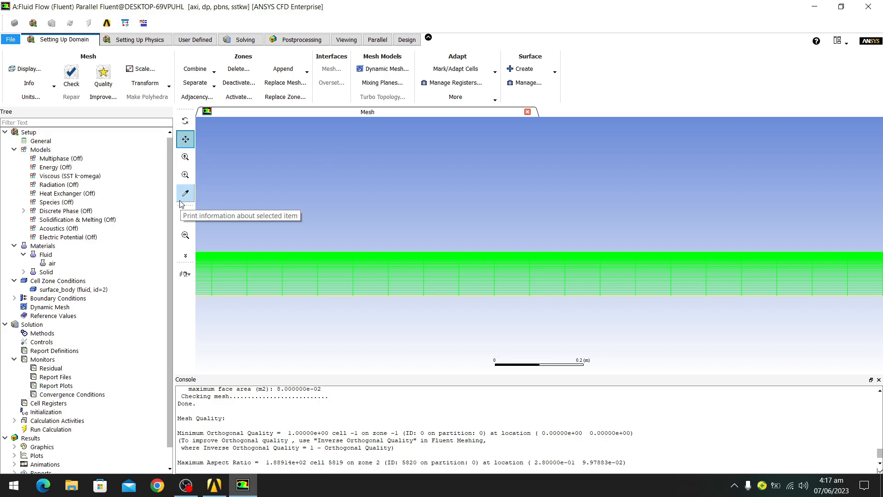
{"action": "scroll", "coordinate": [131, 235], "scroll_direction": "down", "scroll_amount": 1}
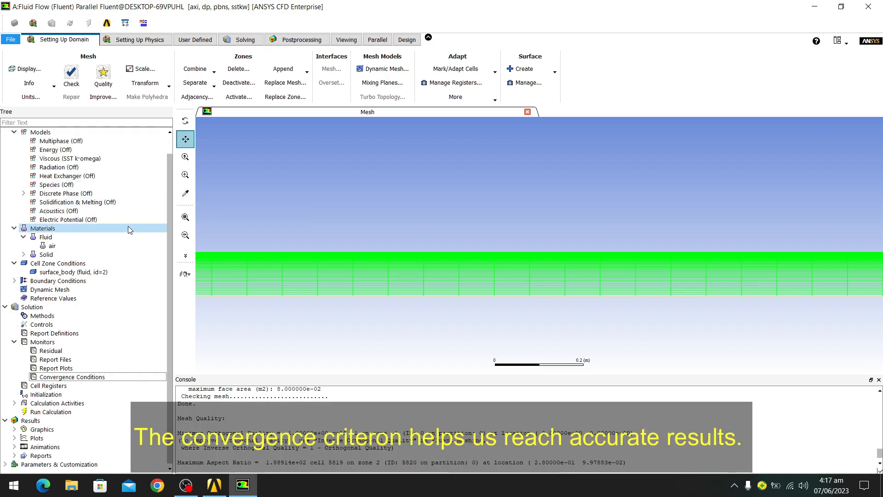
{"action": "left_click", "coordinate": [205, 44]}
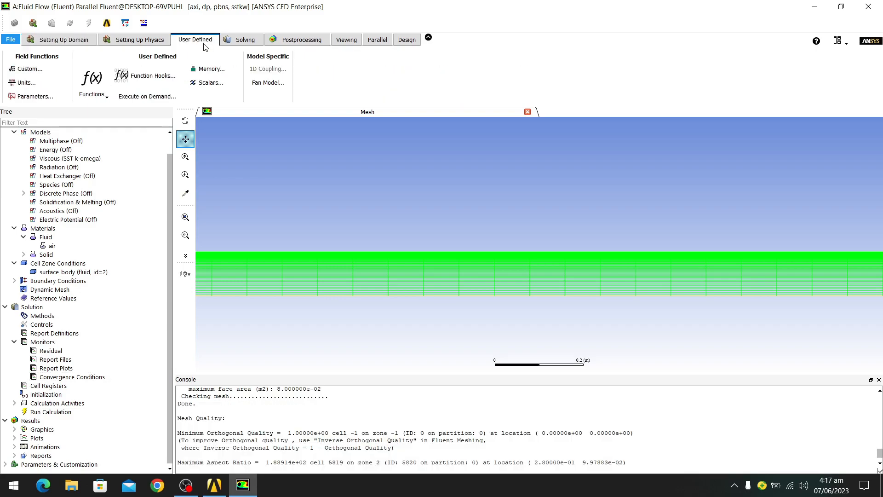
{"action": "left_click", "coordinate": [299, 40]}
{"action": "left_click", "coordinate": [244, 40]}
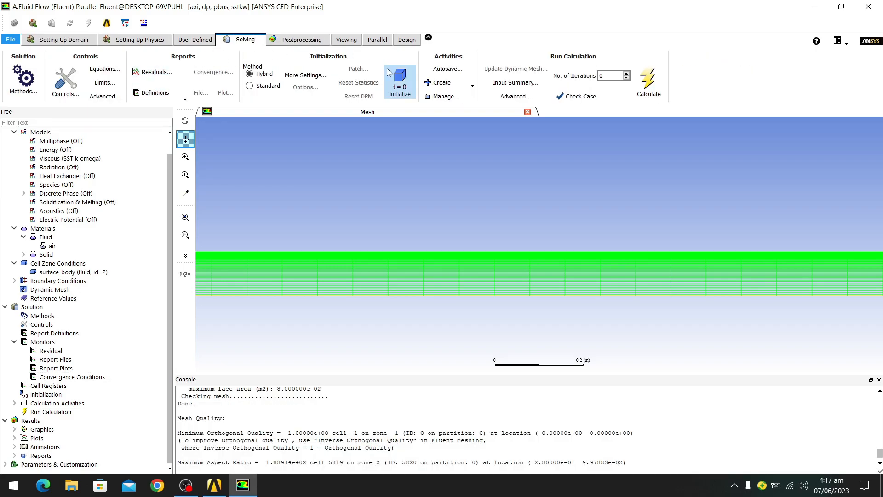
- Initialize the flow field with Standard Initialization, computing the initial values from the inlet_velovity zone
{"action": "left_click", "coordinate": [49, 395]}
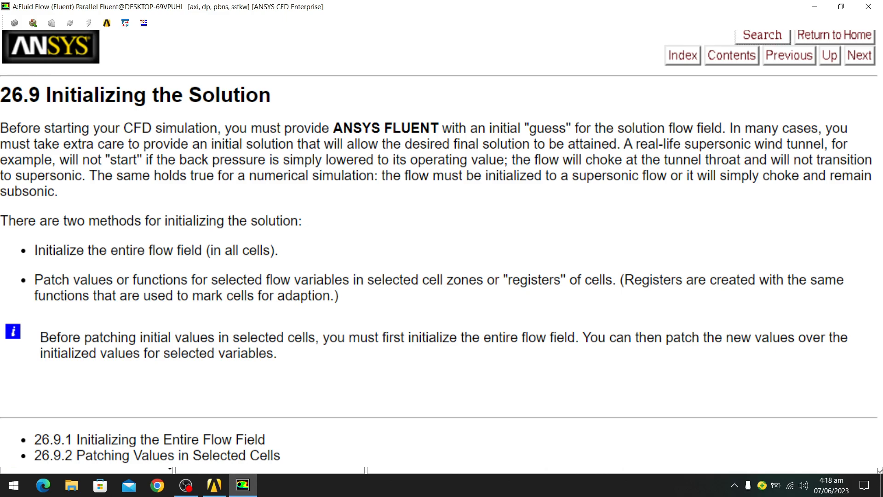
{"action": "key", "text": "alt+F4"}
{"action": "left_click", "coordinate": [67, 411]}
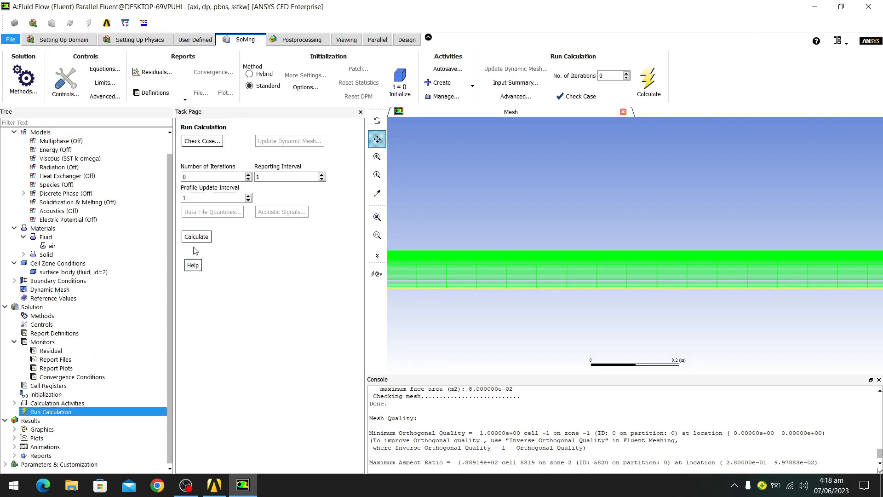
{"action": "left_click", "coordinate": [92, 395]}
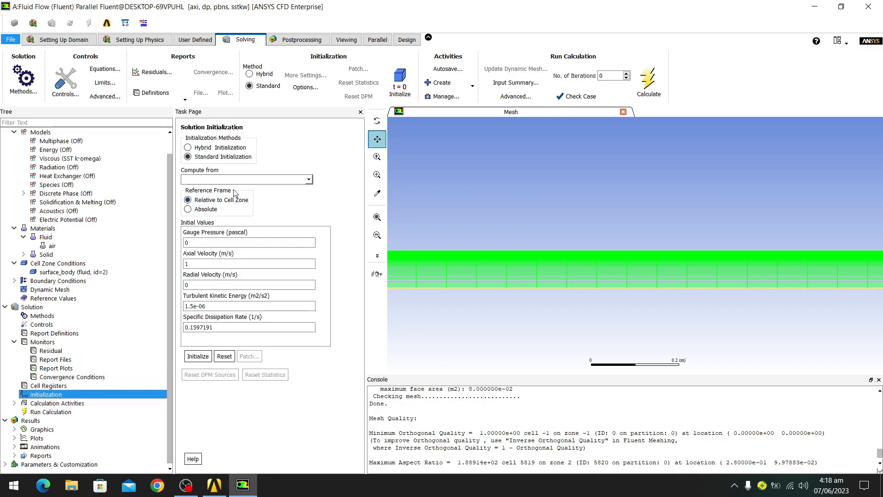
{"action": "left_click", "coordinate": [308, 179]}
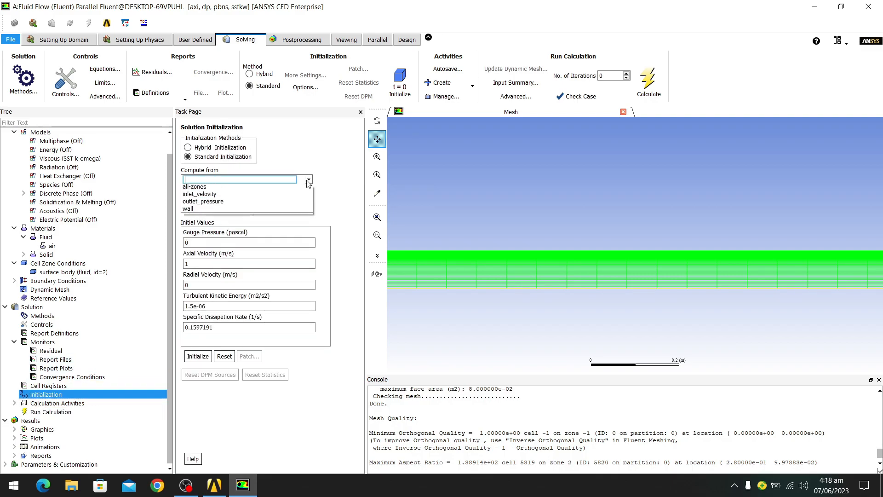
{"action": "left_click", "coordinate": [264, 196]}
{"action": "left_click", "coordinate": [197, 356]}
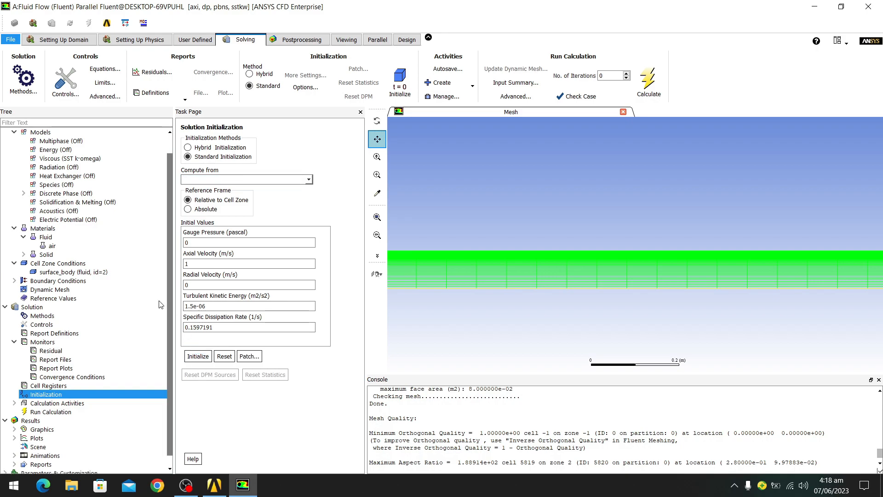
- Run the calculation with 1000 iterations and acknowledge its completion
{"action": "left_click", "coordinate": [93, 412]}
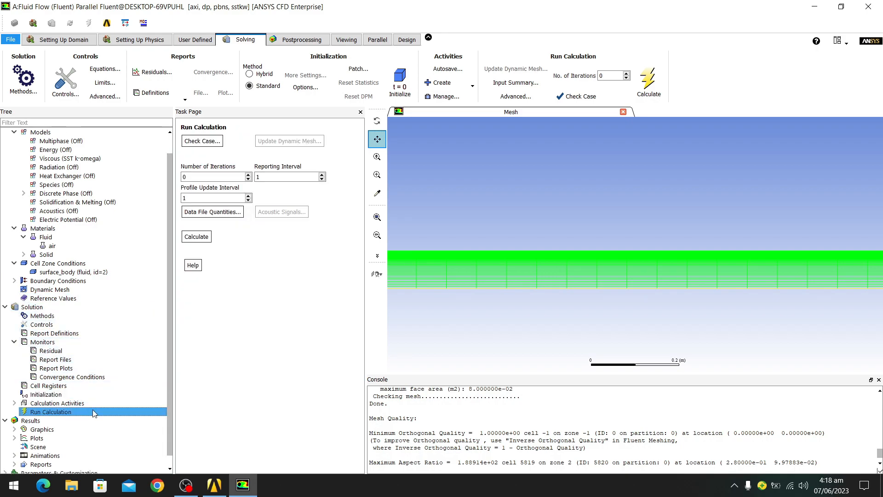
{"action": "double_click", "coordinate": [202, 176]}
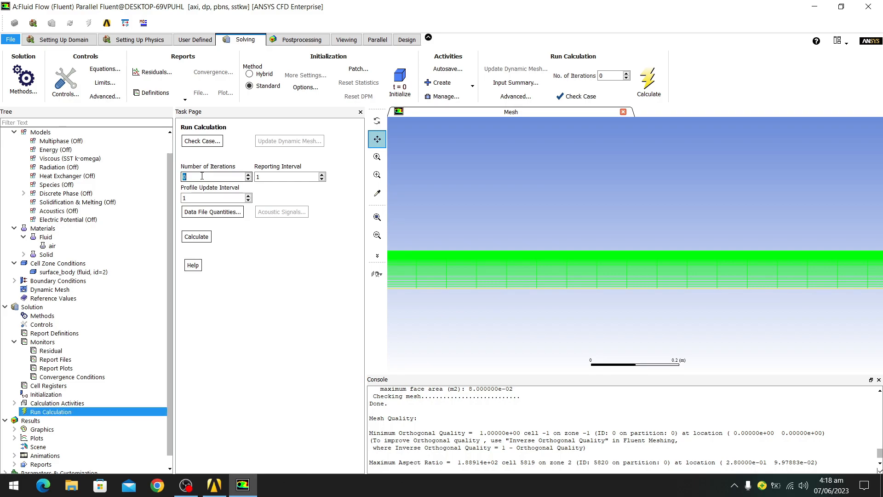
{"action": "type", "text": "1000"}
{"action": "left_click", "coordinate": [202, 234]}
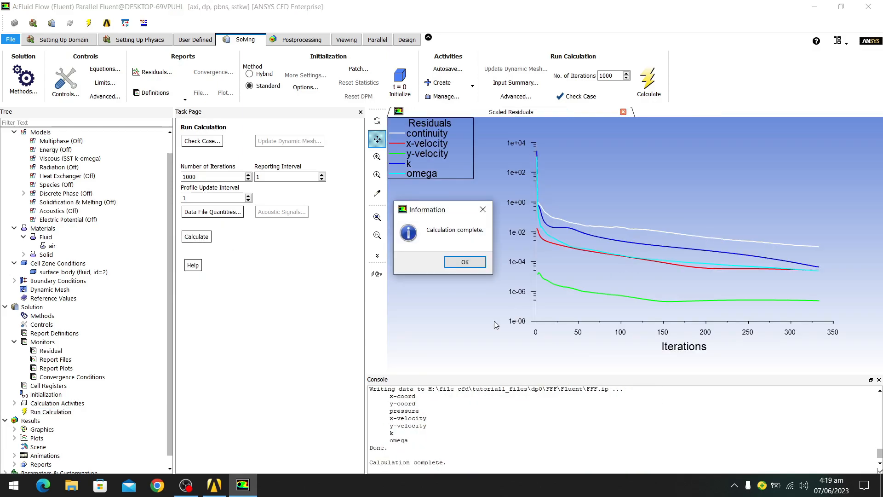
{"action": "left_click", "coordinate": [458, 262]}
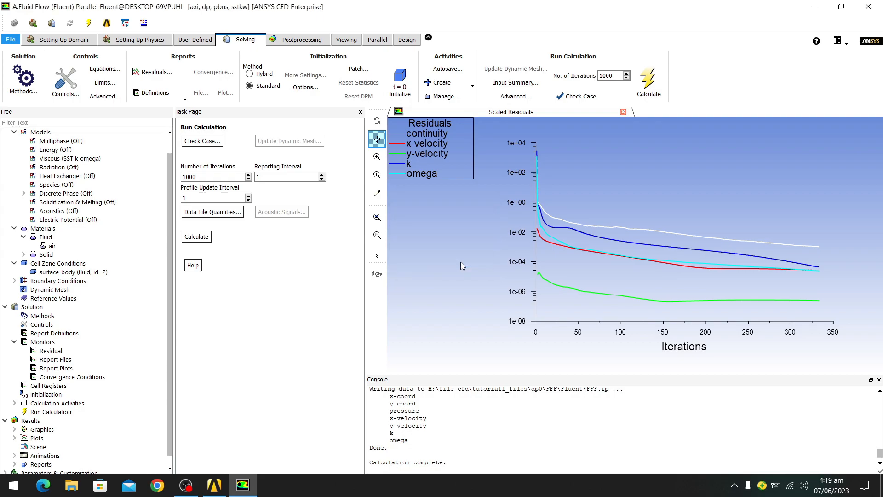
- Start a new contour plot named velocity-profile that shows Velocity Magnitude
{"action": "scroll", "coordinate": [84, 419], "scroll_direction": "down", "scroll_amount": 1}
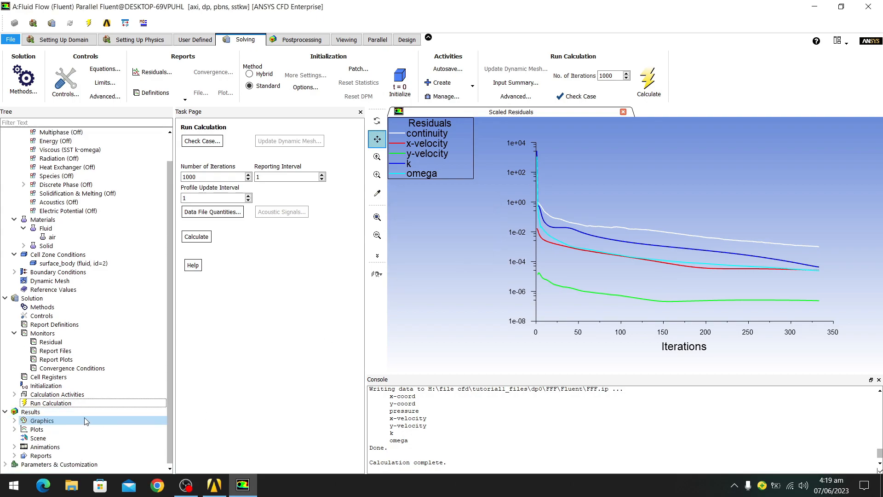
{"action": "left_click", "coordinate": [15, 421]}
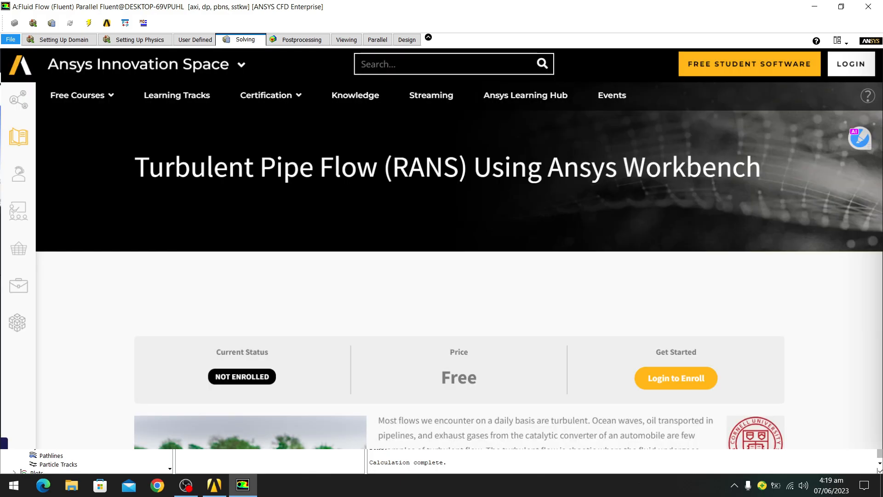
{"action": "scroll", "coordinate": [55, 412], "scroll_direction": "down", "scroll_amount": 2}
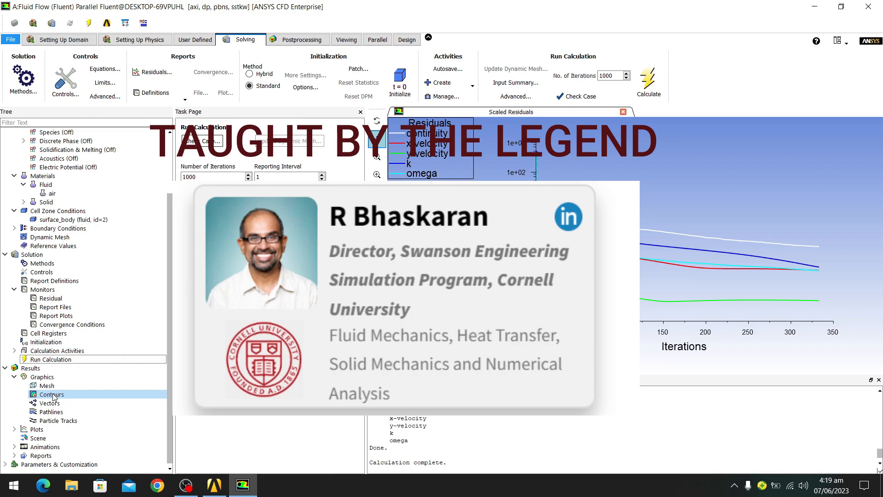
{"action": "left_click", "coordinate": [54, 396]}
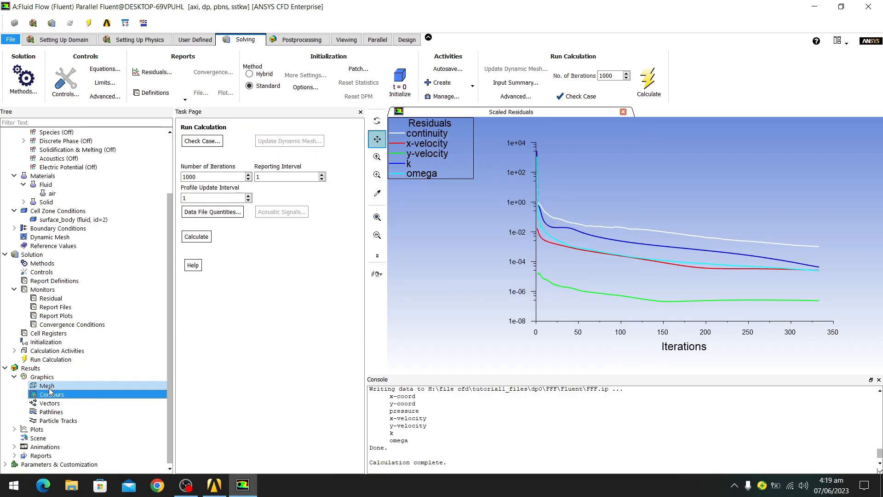
{"action": "left_click", "coordinate": [67, 404]}
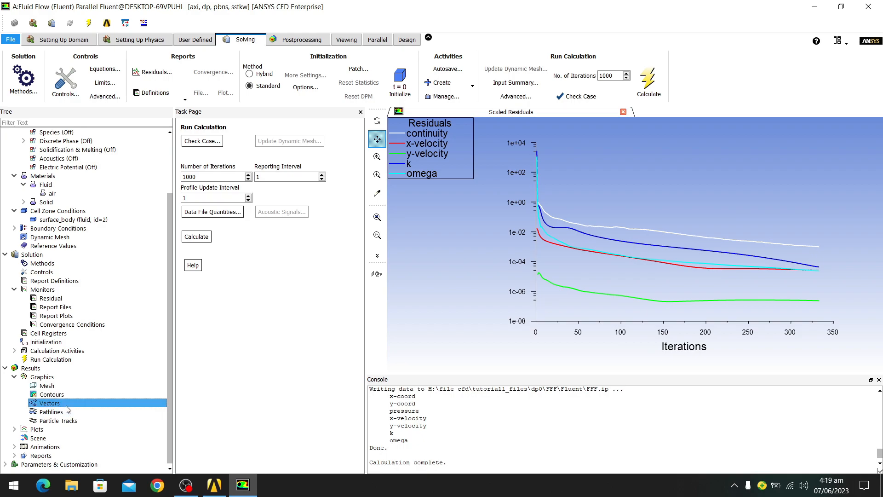
{"action": "left_click", "coordinate": [64, 394]}
{"action": "double_click", "coordinate": [64, 395]}
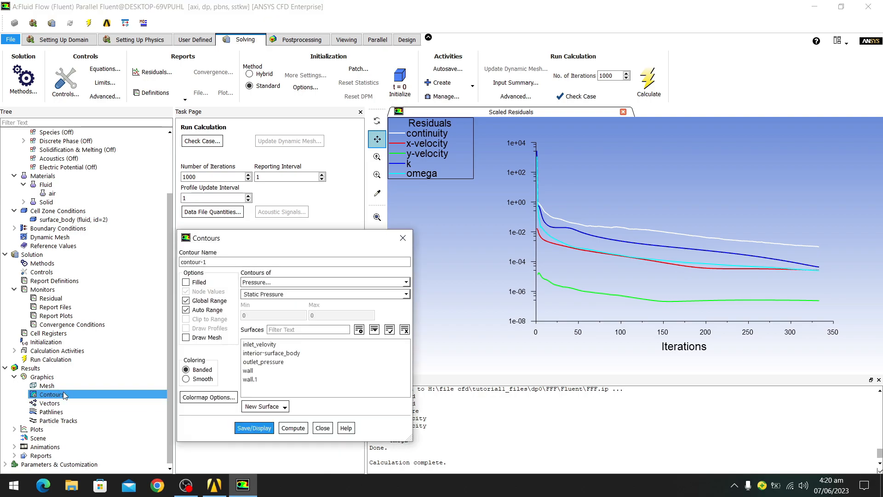
{"action": "double_click", "coordinate": [229, 262]}
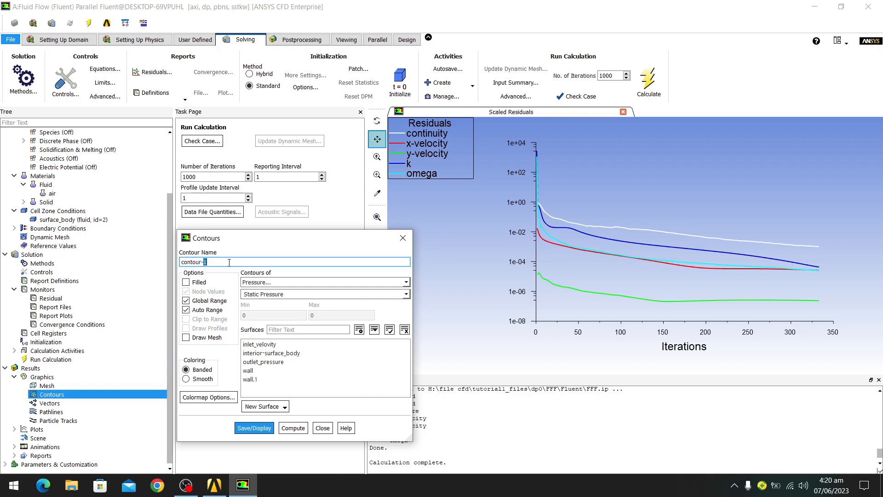
{"action": "triple_click", "coordinate": [228, 263]}
{"action": "type", "text": "velocity-profile"}
{"action": "left_click", "coordinate": [308, 282]}
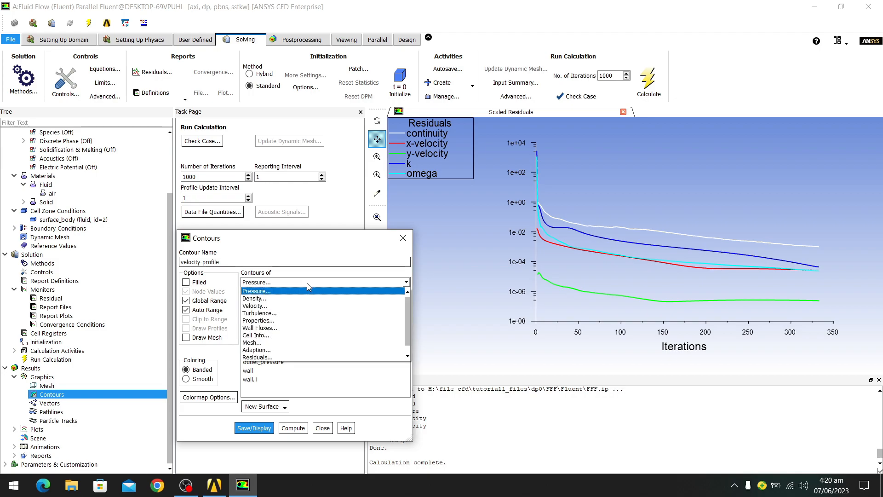
{"action": "left_click", "coordinate": [300, 306]}
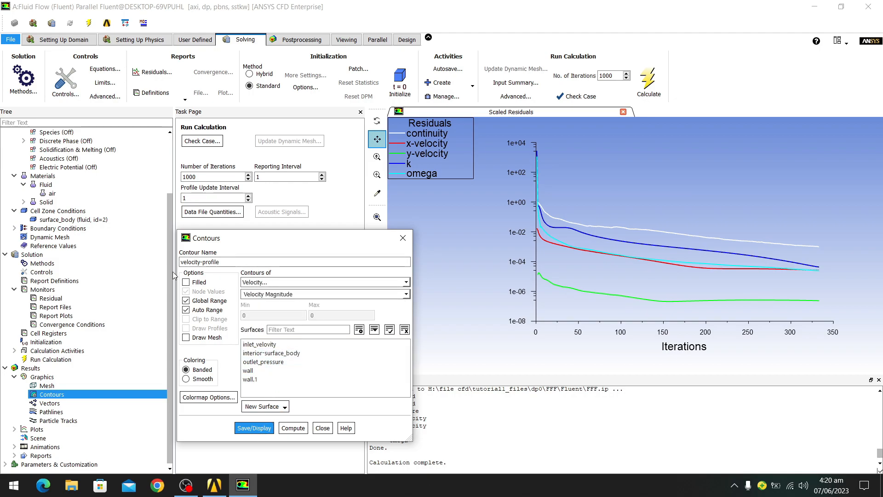
- Display the velocity-profile contour as filled with node values and global range off, and close its settings
{"action": "left_click", "coordinate": [186, 281]}
{"action": "left_click", "coordinate": [194, 293]}
{"action": "left_click", "coordinate": [194, 292]}
{"action": "left_click", "coordinate": [195, 300]}
{"action": "left_click", "coordinate": [253, 428]}
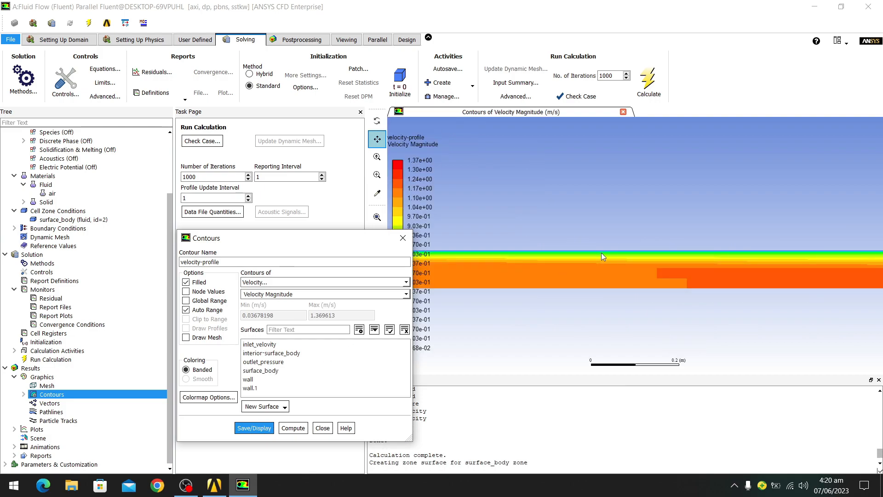
{"action": "scroll", "coordinate": [601, 253], "scroll_direction": "up", "scroll_amount": 3}
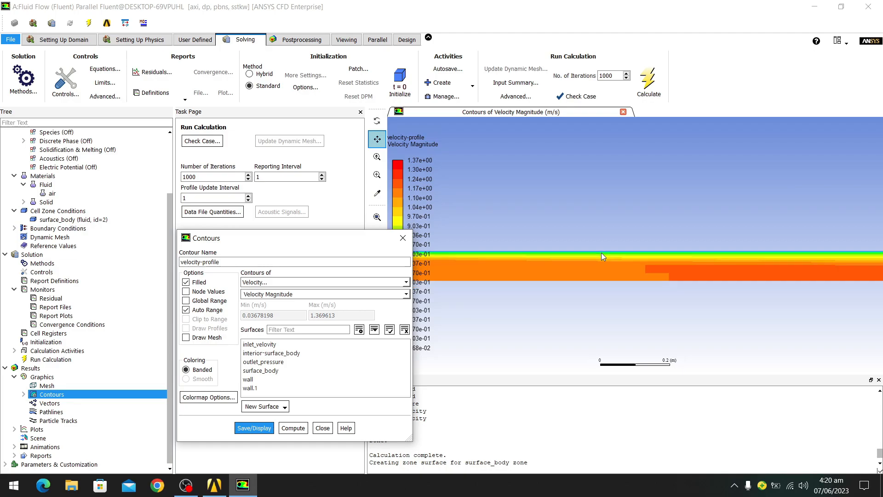
{"action": "scroll", "coordinate": [601, 253], "scroll_direction": "up", "scroll_amount": 2}
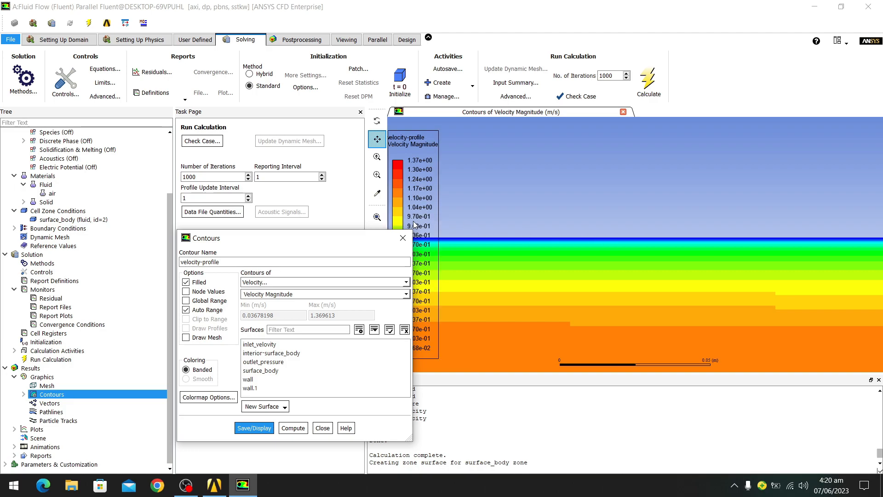
{"action": "left_click_drag", "start_coordinate": [352, 242], "coordinate": [263, 238]}
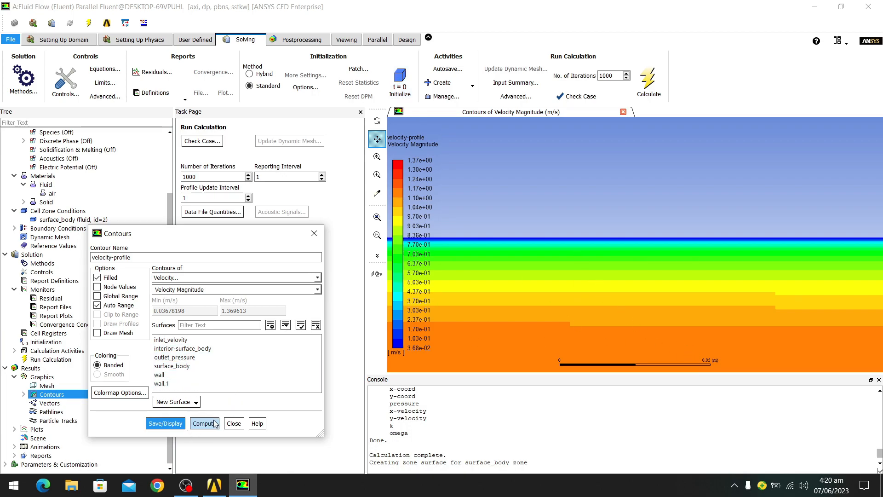
{"action": "left_click", "coordinate": [234, 423]}
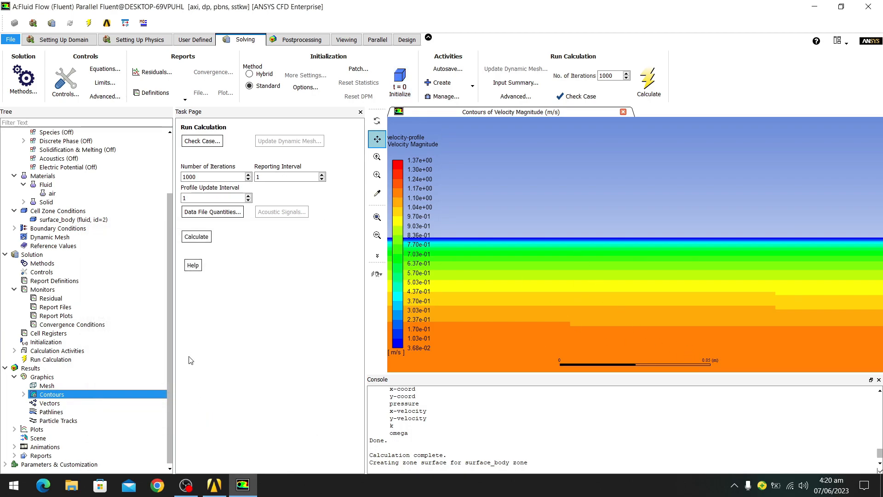
- Compute and display velocity vectors coloured by velocity magnitude, with global range off and auto range on
{"action": "left_click", "coordinate": [50, 403]}
{"action": "double_click", "coordinate": [50, 404]}
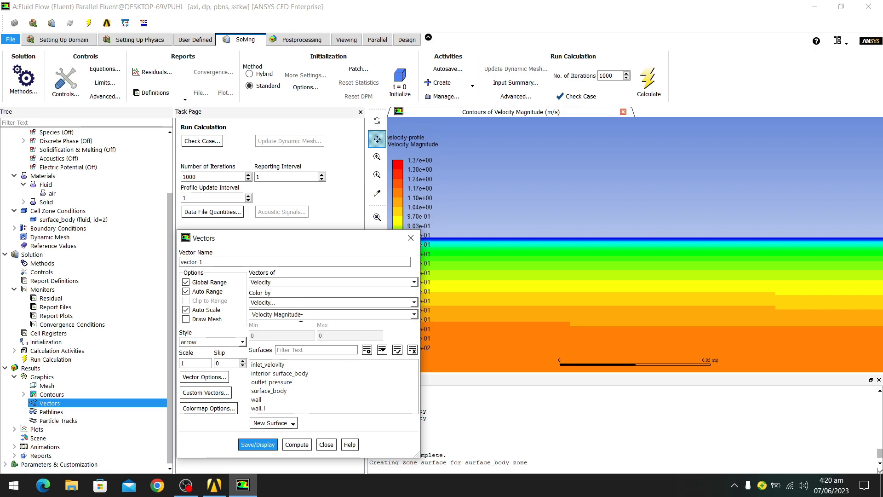
{"action": "left_click", "coordinate": [206, 291]}
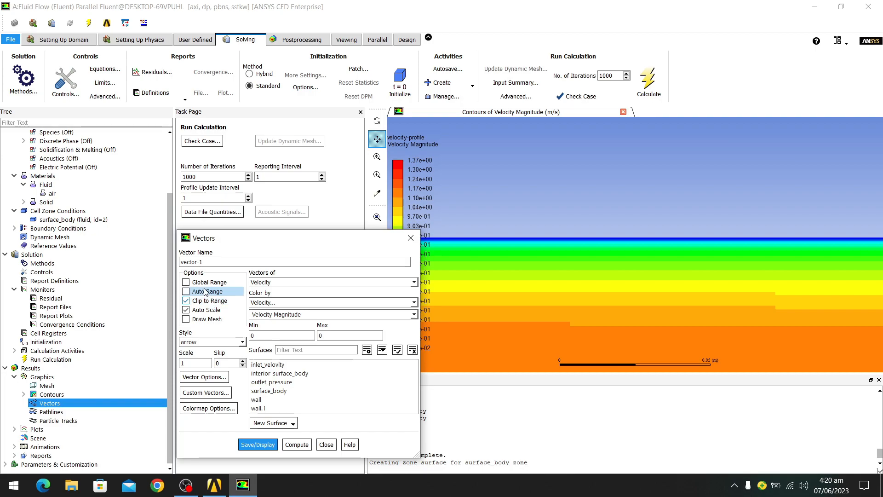
{"action": "left_click", "coordinate": [200, 292]}
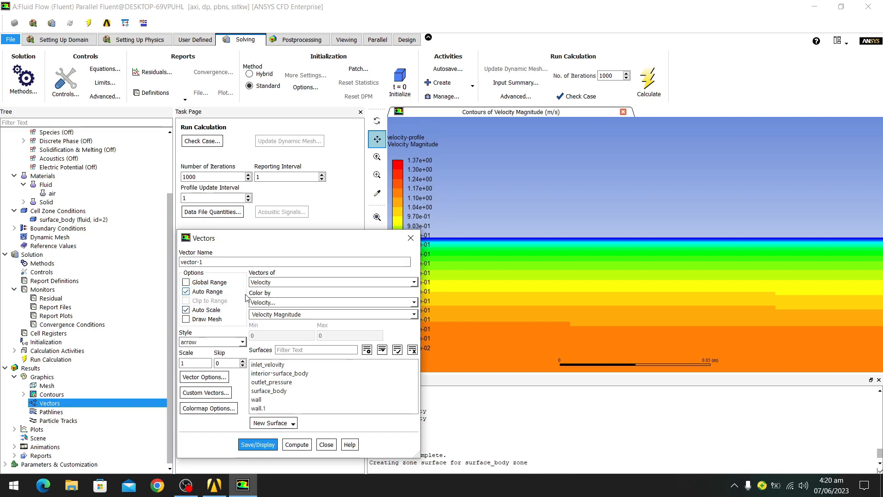
{"action": "left_click", "coordinate": [296, 444]}
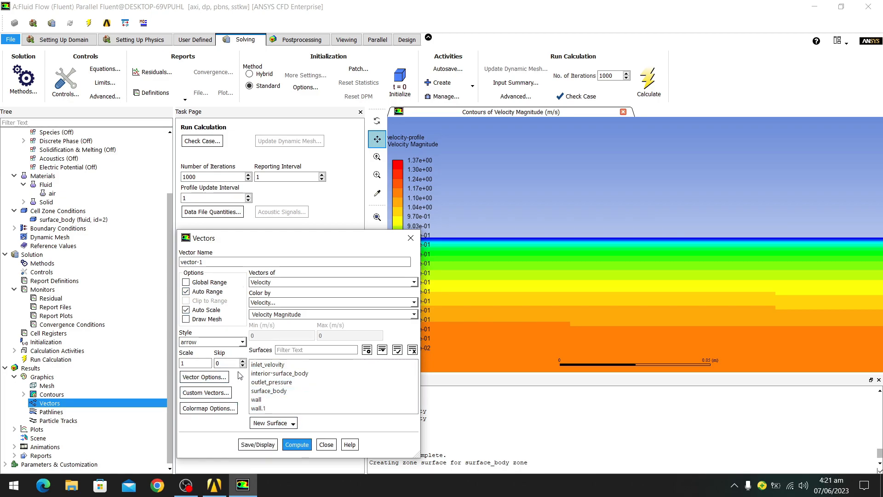
{"action": "left_click", "coordinate": [258, 444]}
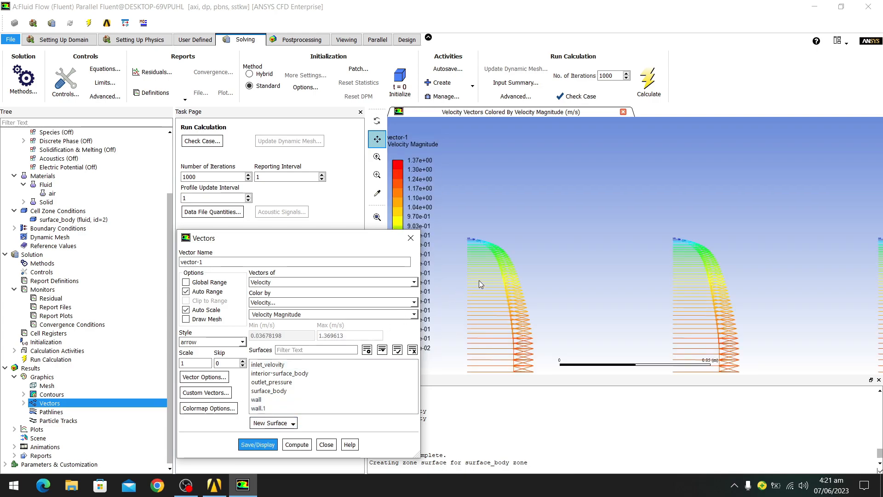
- Examine the shape of the velocity vector profiles along the pipe and close the vector settings
{"action": "scroll", "coordinate": [497, 272], "scroll_direction": "down", "scroll_amount": 2}
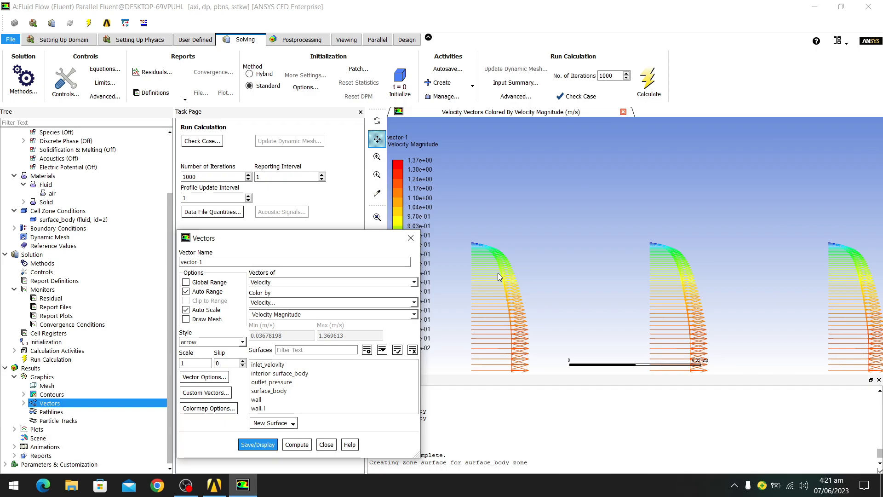
{"action": "scroll", "coordinate": [498, 272], "scroll_direction": "up", "scroll_amount": 3}
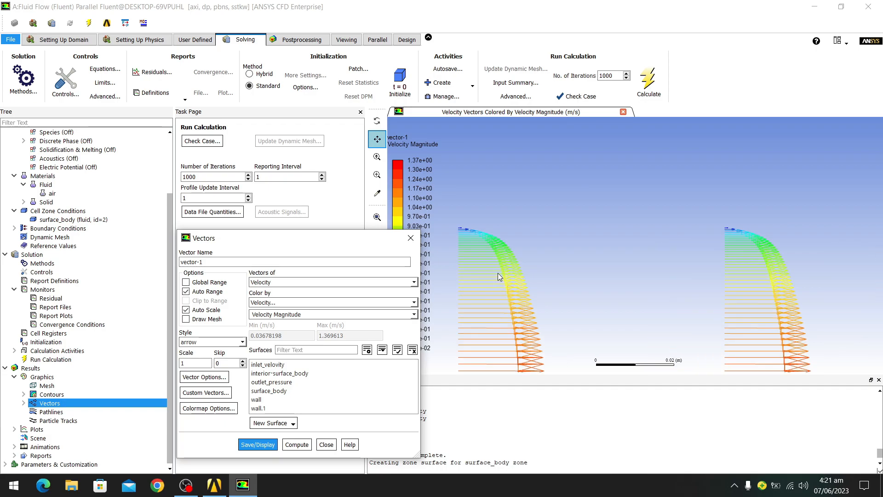
{"action": "left_click_drag", "start_coordinate": [523, 266], "coordinate": [584, 193]}
{"action": "scroll", "coordinate": [585, 194], "scroll_direction": "up", "scroll_amount": 2}
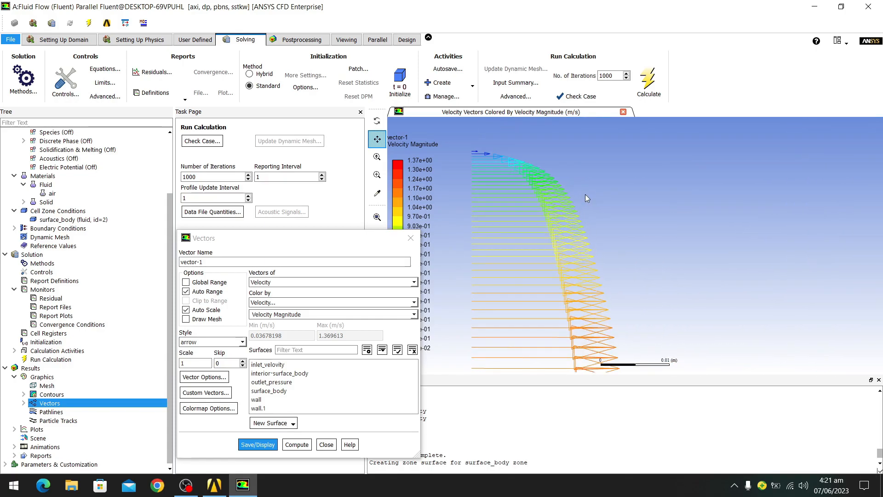
{"action": "scroll", "coordinate": [585, 194], "scroll_direction": "down", "scroll_amount": 4}
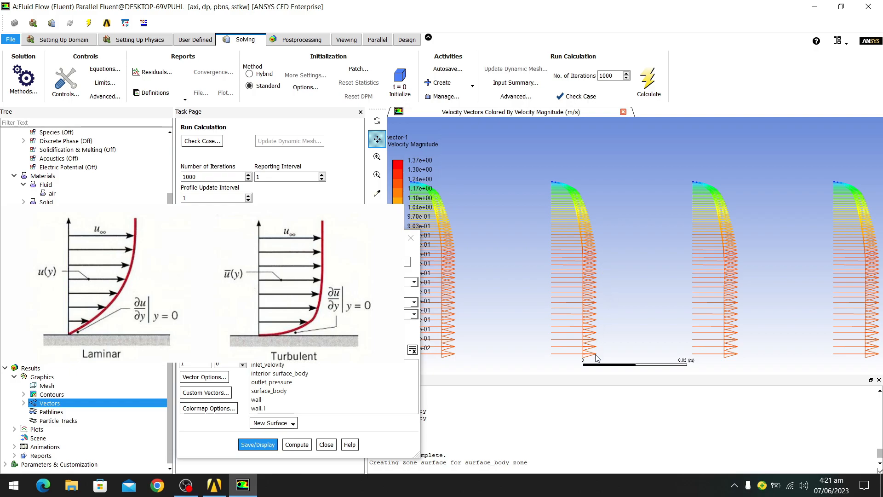
{"action": "left_click", "coordinate": [326, 444]}
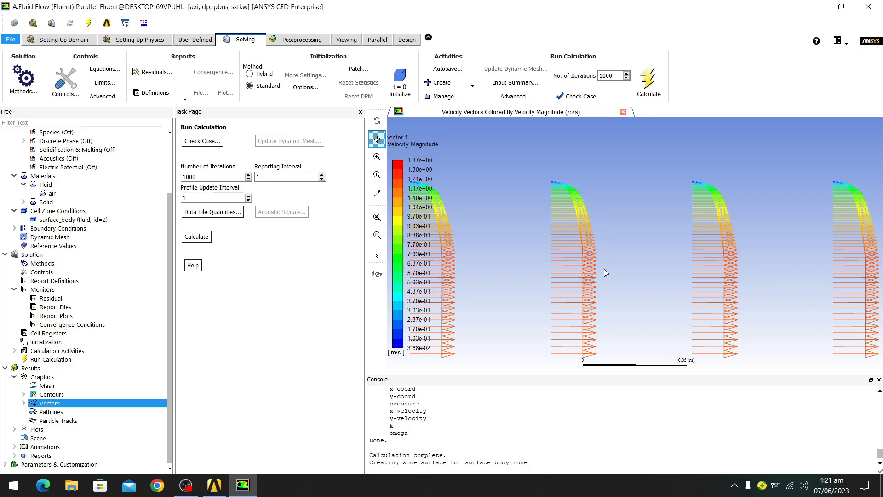
{"action": "scroll", "coordinate": [602, 258], "scroll_direction": "up", "scroll_amount": 4}
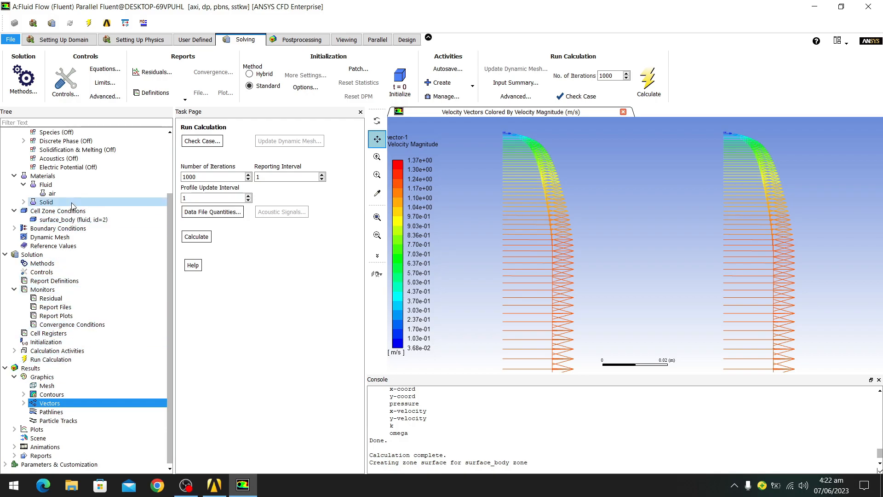
- Set the velocity magnitude of the inlet_velovity boundary to 0.1 m/s
{"action": "scroll", "coordinate": [67, 183], "scroll_direction": "up", "scroll_amount": 2}
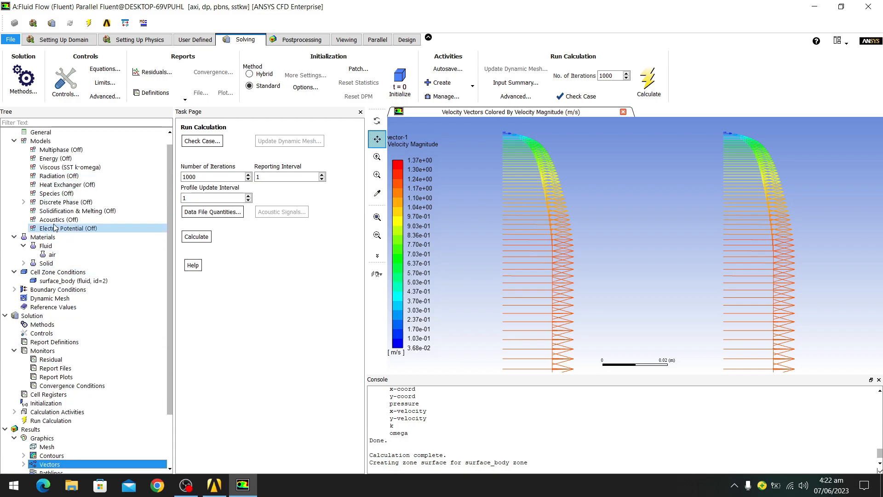
{"action": "scroll", "coordinate": [55, 184], "scroll_direction": "up", "scroll_amount": 1}
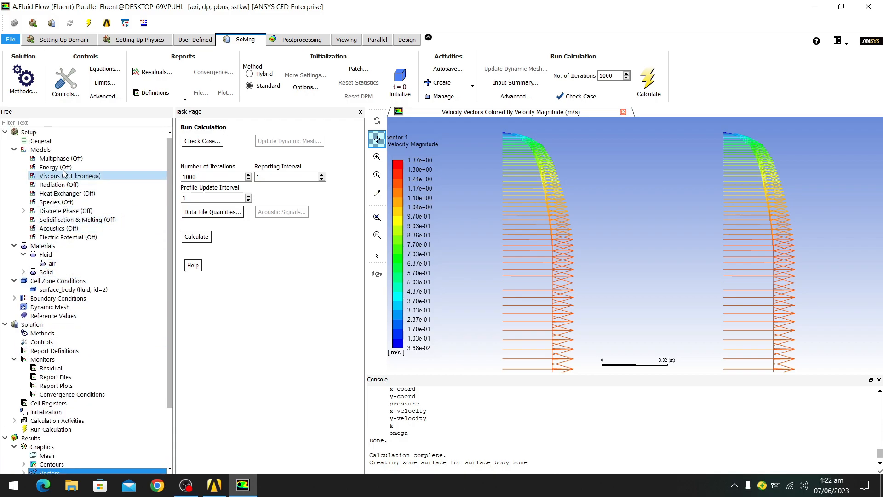
{"action": "double_click", "coordinate": [51, 298]}
{"action": "left_click", "coordinate": [52, 309]}
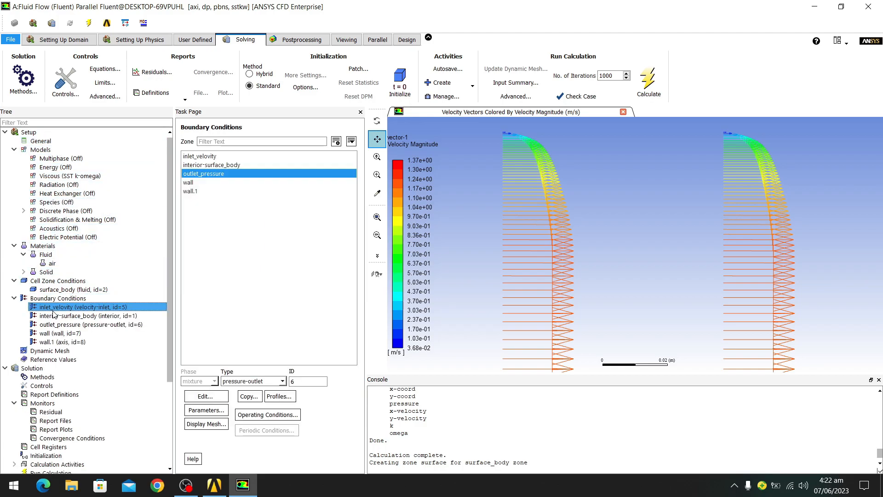
{"action": "double_click", "coordinate": [52, 310]}
{"action": "double_click", "coordinate": [426, 226]}
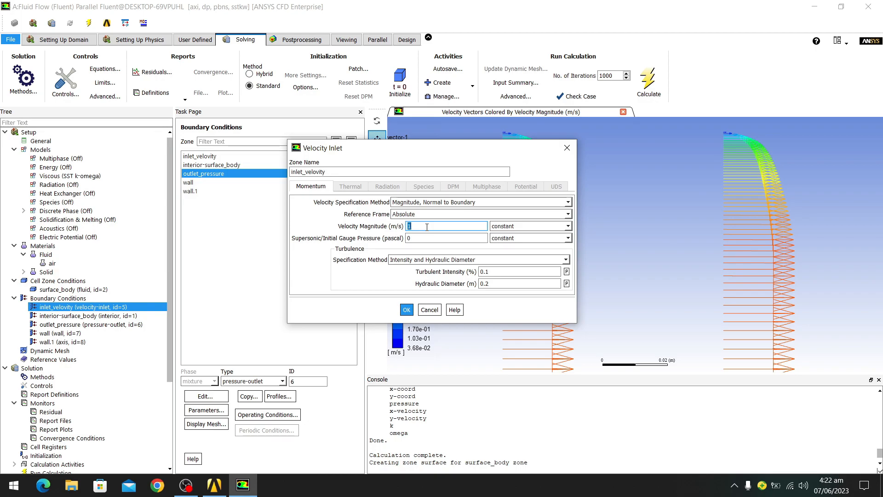
{"action": "type", "text": "0.5"}
{"action": "left_click", "coordinate": [406, 309]}
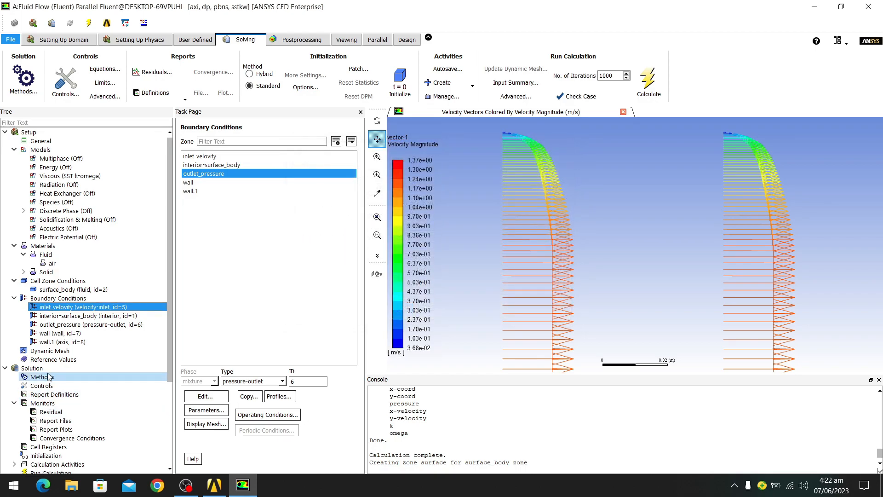
- Reinitialize the solution with initial values computed from the inlet_velovity zone, discarding the current data
{"action": "scroll", "coordinate": [52, 368], "scroll_direction": "down", "scroll_amount": 2}
{"action": "left_click", "coordinate": [58, 394]}
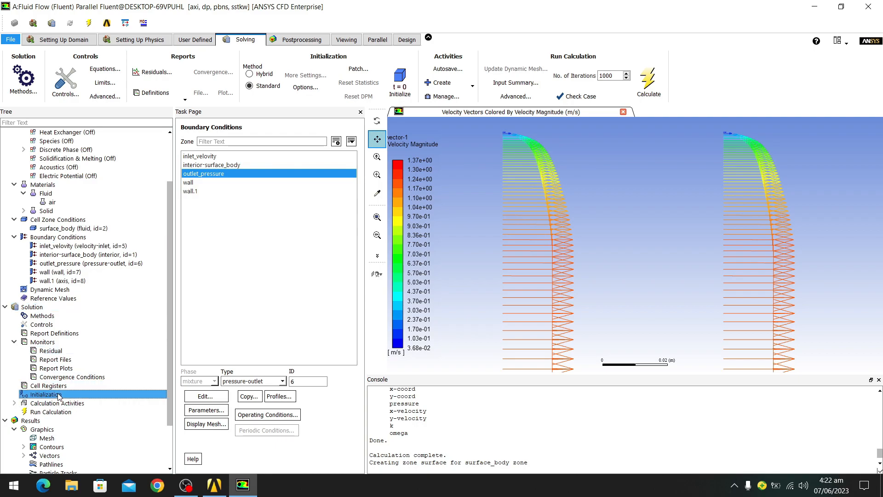
{"action": "left_click", "coordinate": [309, 179]}
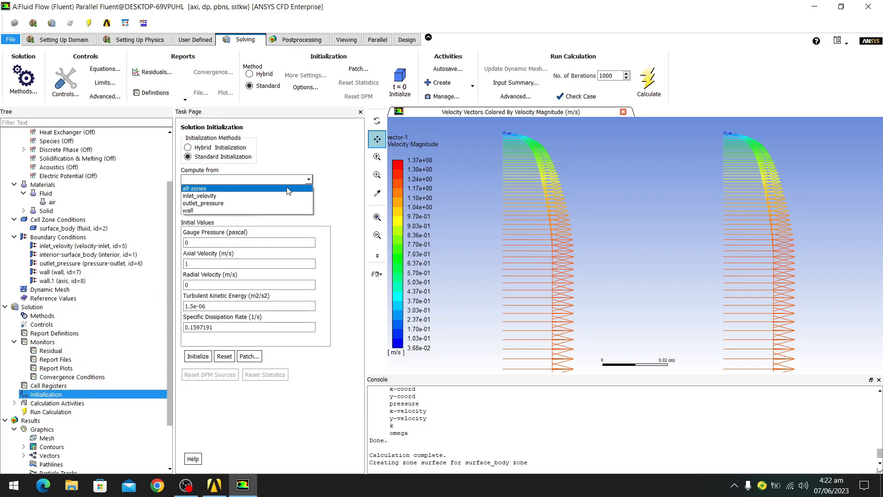
{"action": "left_click", "coordinate": [255, 197]}
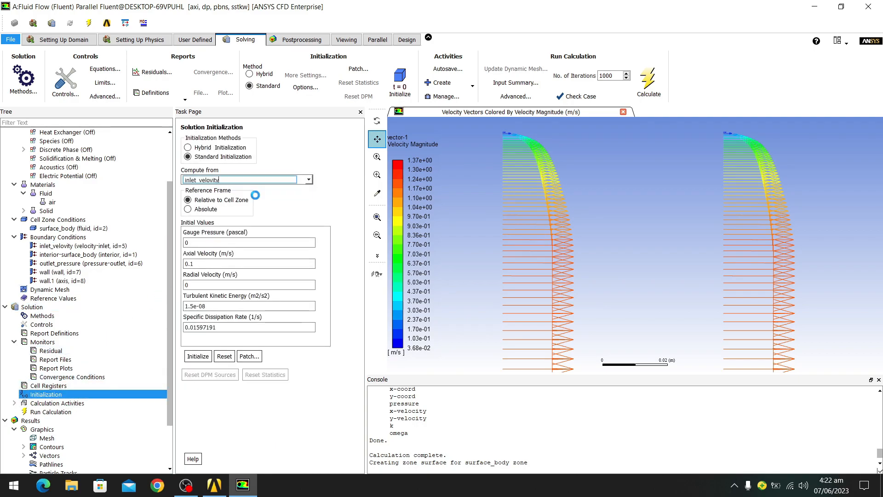
{"action": "left_click", "coordinate": [198, 356]}
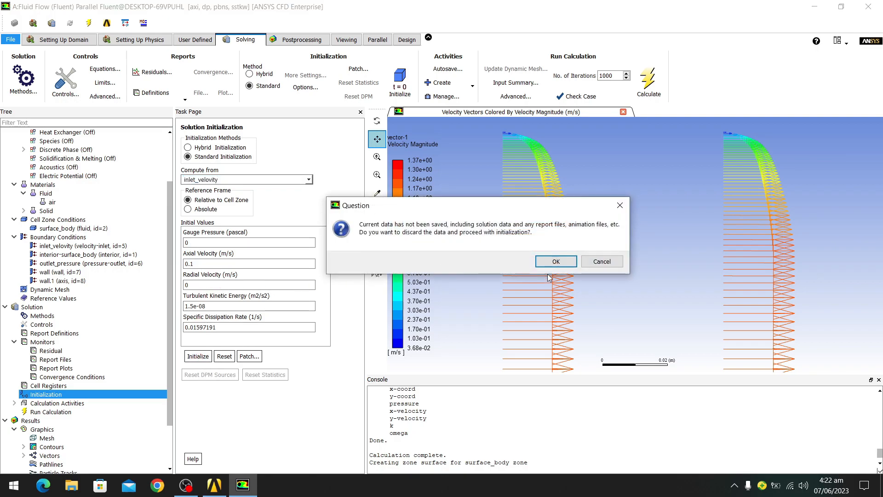
{"action": "left_click", "coordinate": [565, 262]}
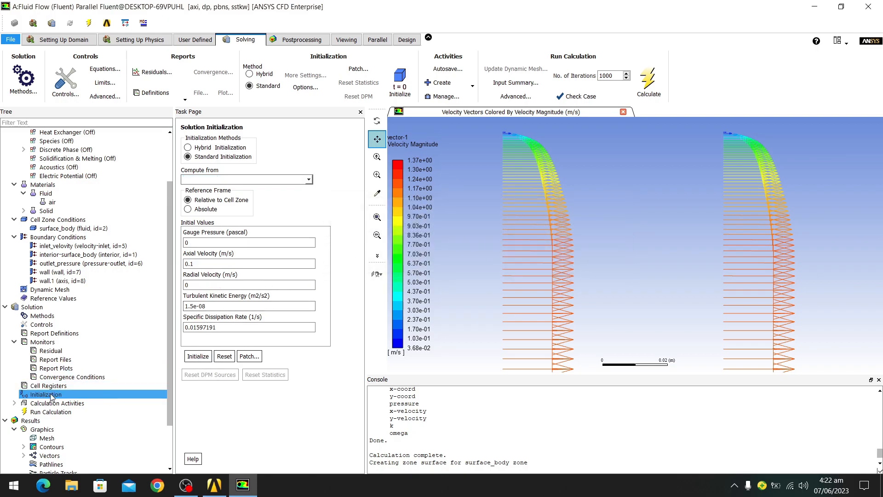
- Reinitialize the flow from the inlet_velovity zone, discarding the unsaved data, and run the calculation with 1000 iterations
{"action": "scroll", "coordinate": [707, 177], "scroll_direction": "up", "scroll_amount": 3}
{"action": "scroll", "coordinate": [699, 176], "scroll_direction": "down", "scroll_amount": 5}
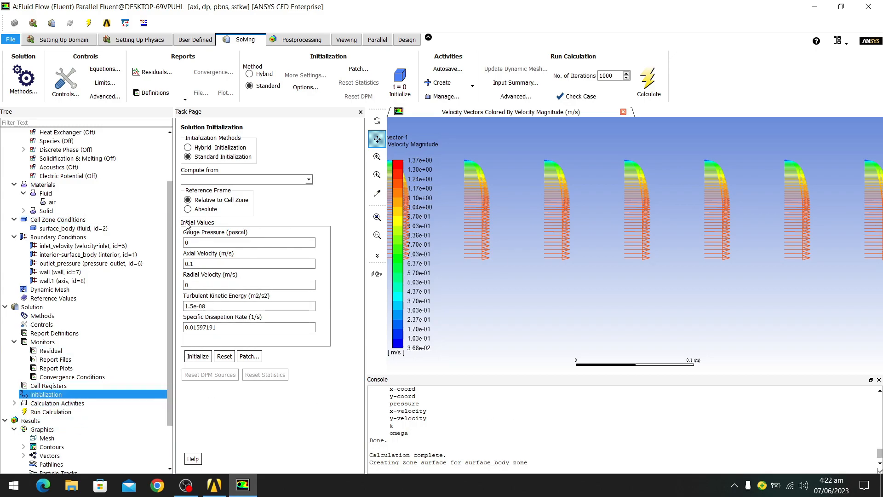
{"action": "left_click", "coordinate": [308, 179]}
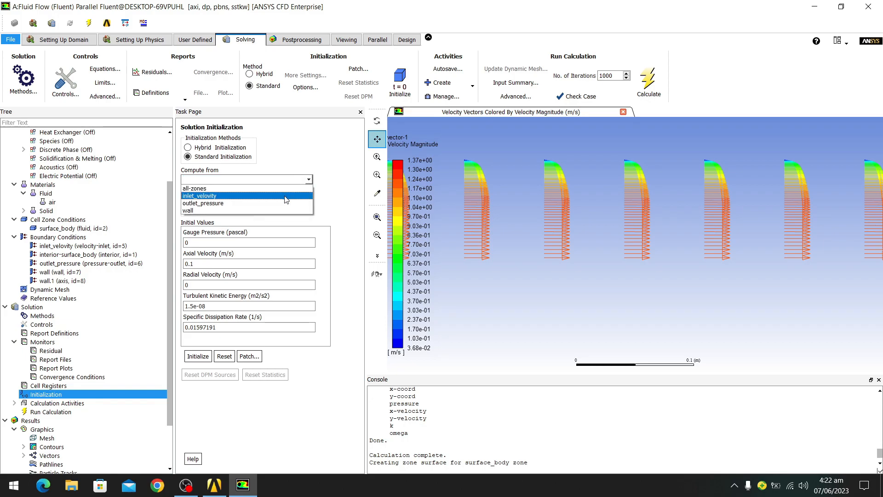
{"action": "left_click", "coordinate": [286, 194]}
{"action": "left_click", "coordinate": [198, 356]}
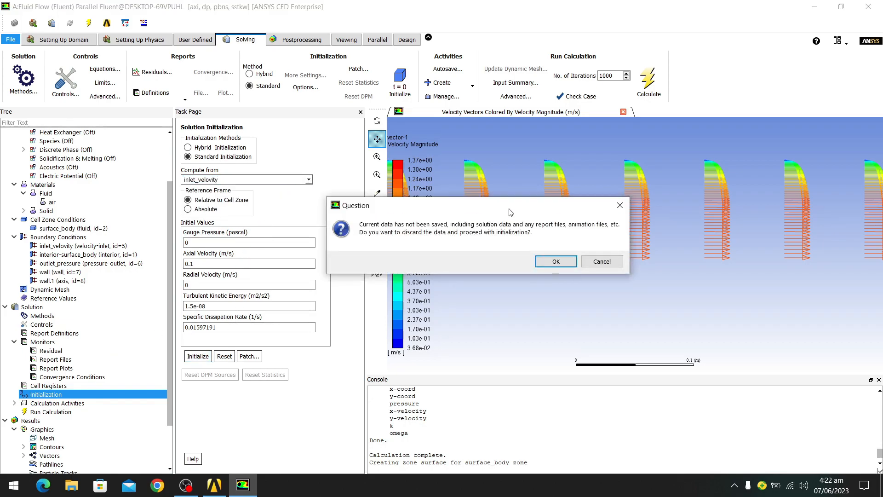
{"action": "left_click", "coordinate": [544, 261]}
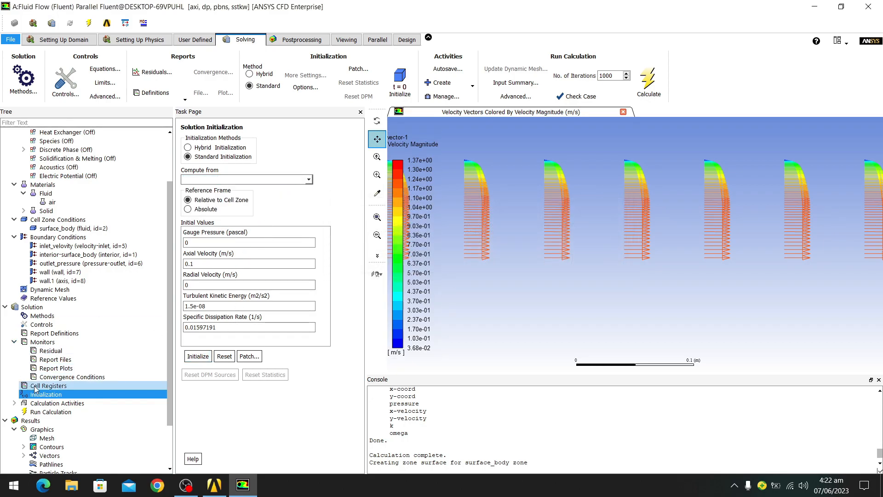
{"action": "left_click", "coordinate": [51, 412]}
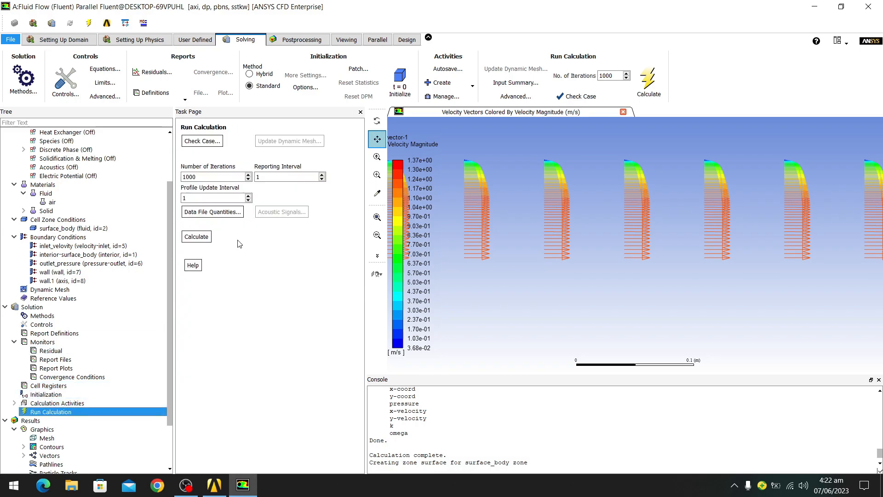
{"action": "left_click", "coordinate": [197, 236]}
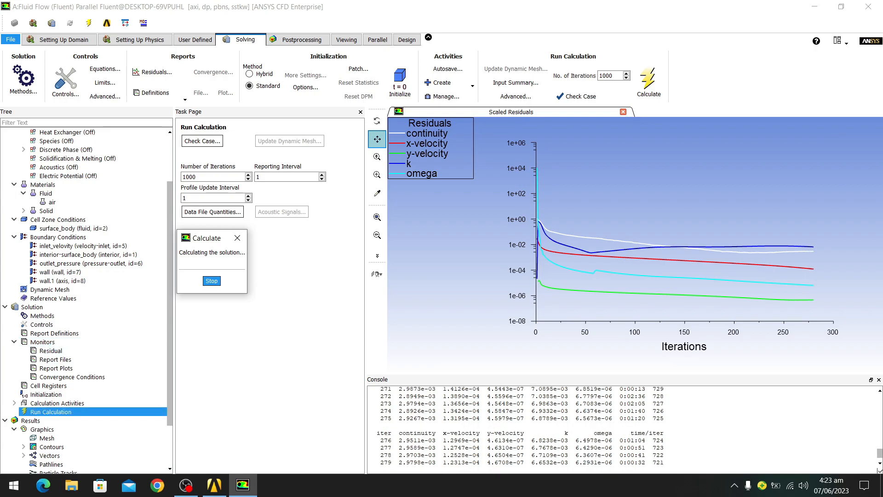
- Switch to Command Prompt, run curl ascii.live/can-you-hear-me, view the animation maximized and close the window
{"action": "left_click", "coordinate": [19, 486]}
{"action": "left_click", "coordinate": [19, 486]}
{"action": "left_click", "coordinate": [18, 487]}
{"action": "type", "text": "cmd"}
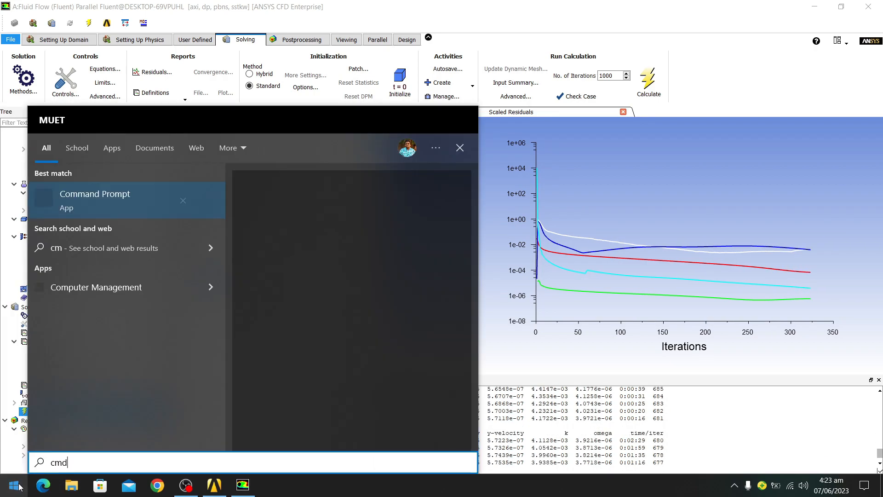
{"action": "key", "text": "Return"}
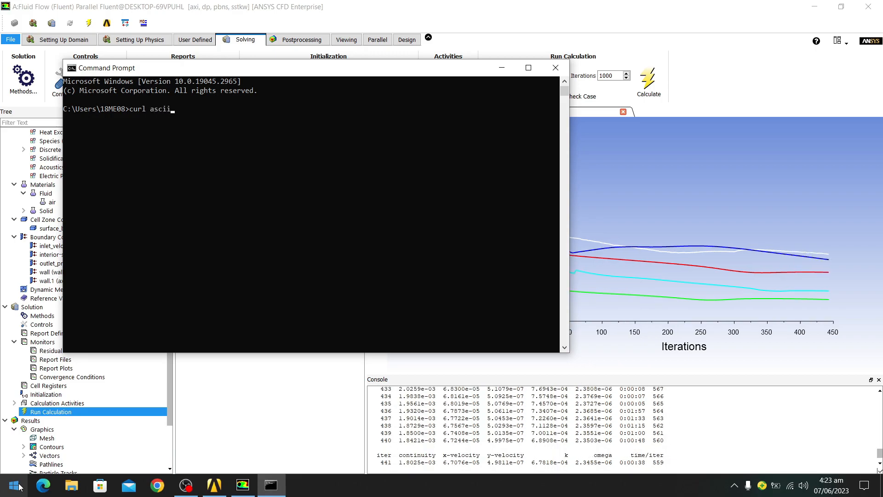
{"action": "type", "text": ".live/"}
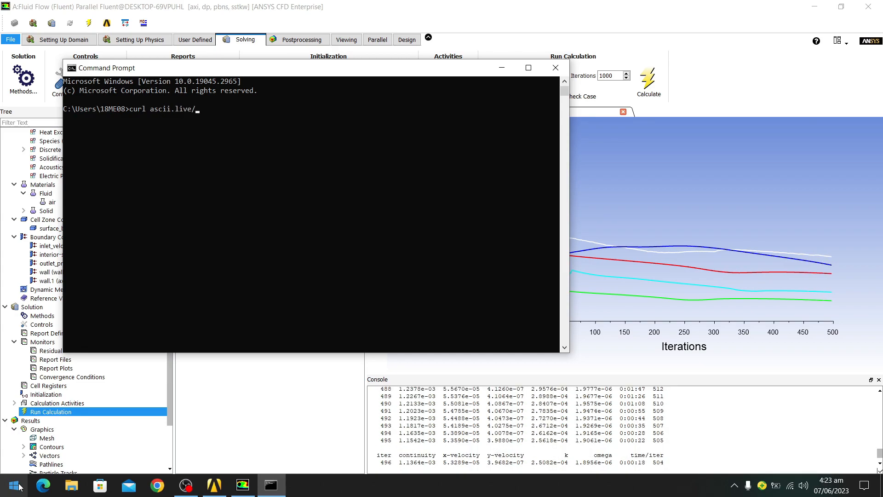
{"action": "type", "text": "can-you"}
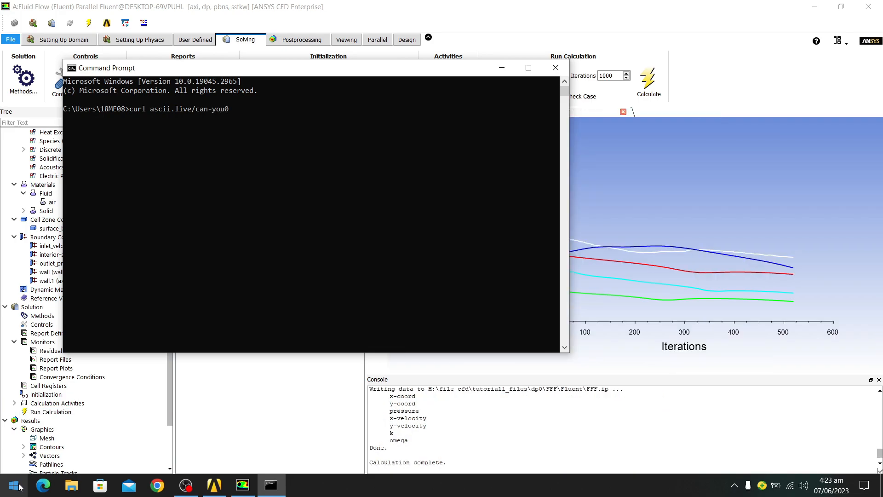
{"action": "type", "text": "-hear-me"}
{"action": "key", "text": "Return"}
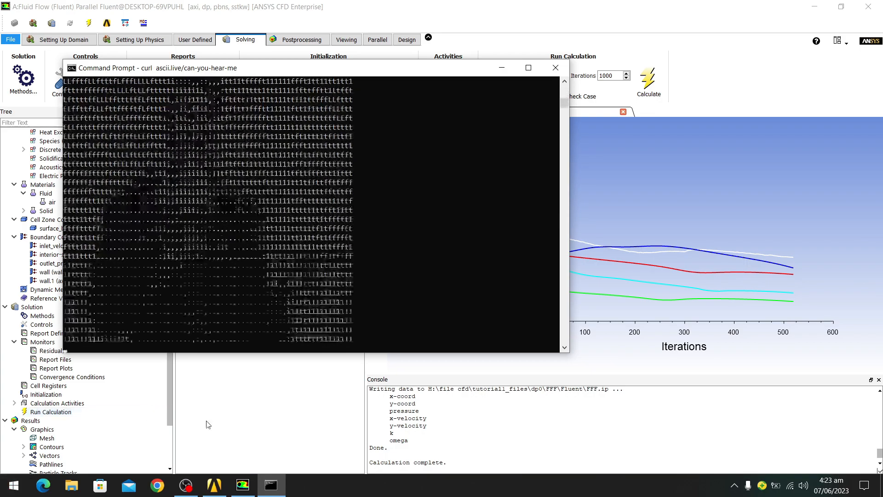
{"action": "left_click", "coordinate": [529, 67]}
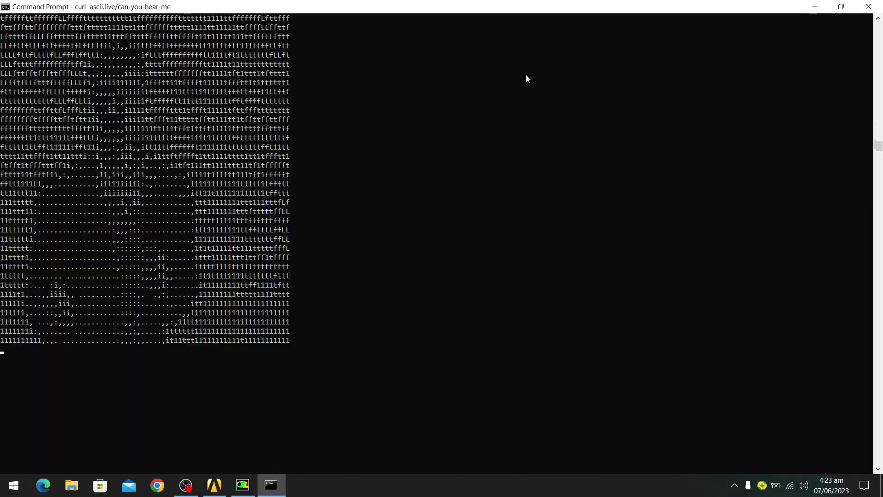
{"action": "left_click", "coordinate": [871, 5]}
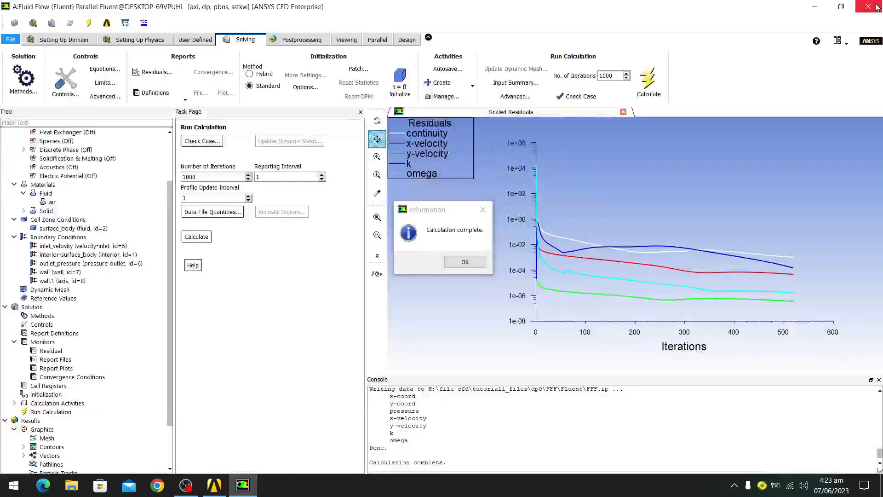
- Acknowledge the finished calculation and review the last iterations and convergence status in the console
{"action": "left_click", "coordinate": [465, 262]}
{"action": "scroll", "coordinate": [461, 433], "scroll_direction": "up", "scroll_amount": 5}
{"action": "scroll", "coordinate": [462, 432], "scroll_direction": "down", "scroll_amount": 2}
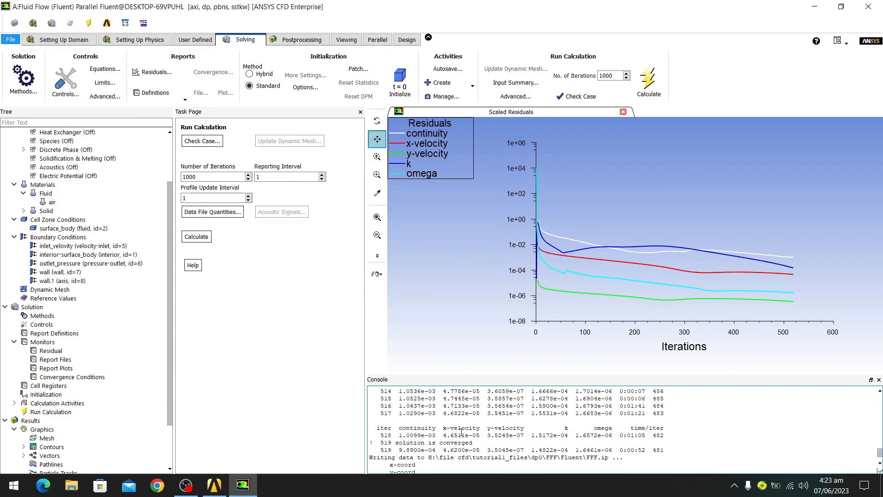
{"action": "scroll", "coordinate": [433, 433], "scroll_direction": "down", "scroll_amount": 2}
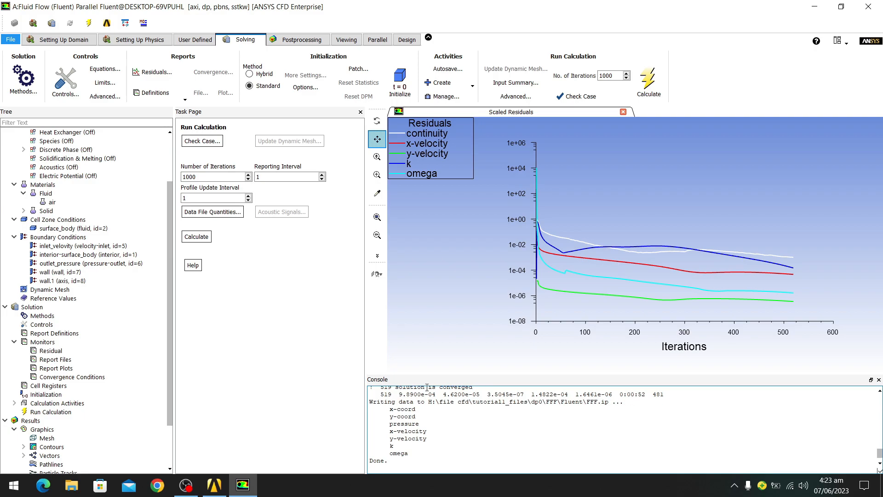
- Create and display a new velocity vector plot coloured by velocity magnitude, with global range off and auto range on
{"action": "scroll", "coordinate": [64, 395], "scroll_direction": "down", "scroll_amount": 2}
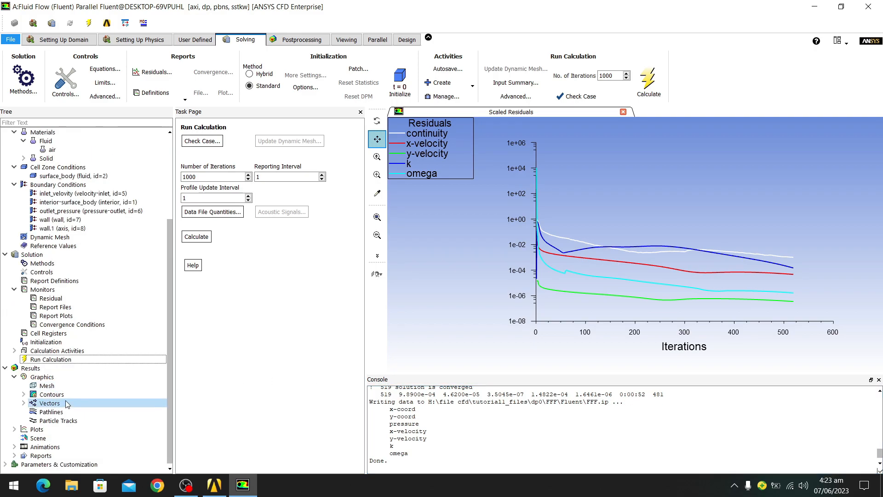
{"action": "left_click", "coordinate": [26, 403]}
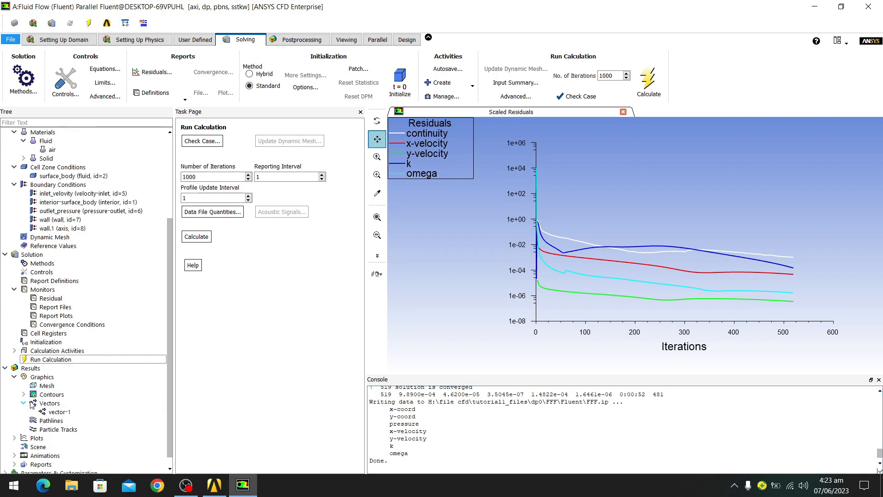
{"action": "double_click", "coordinate": [49, 403]}
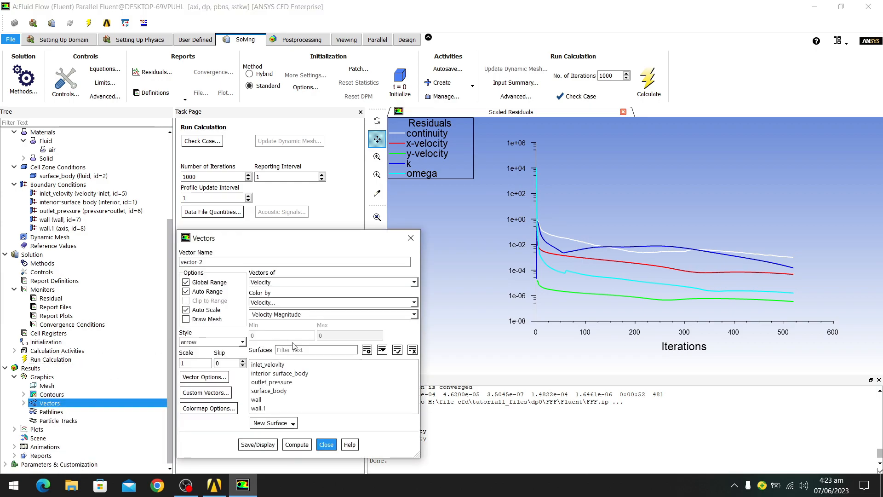
{"action": "left_click", "coordinate": [189, 282]}
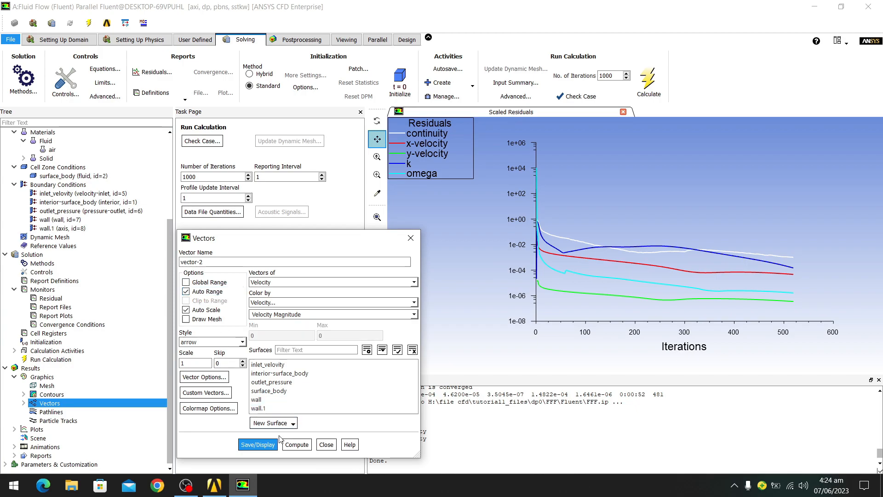
{"action": "left_click", "coordinate": [260, 444]}
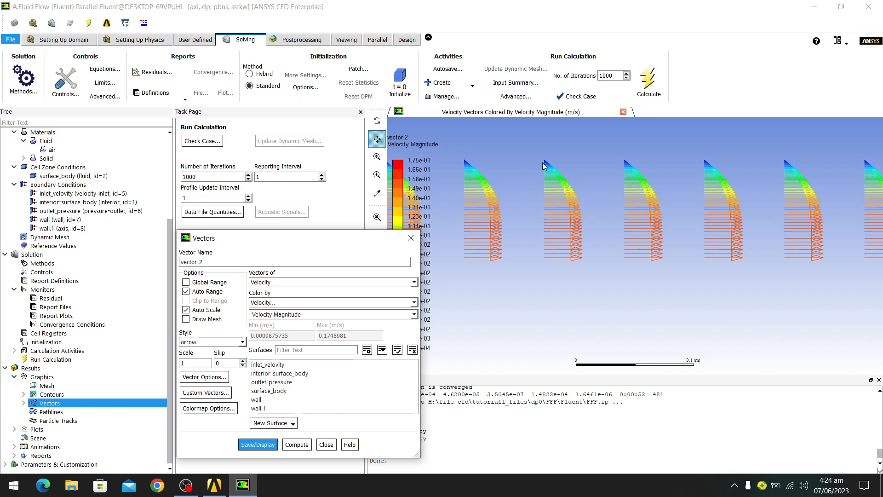
- Close the vector settings and examine the velocity profile shape of the 0.1 m/s inlet case, from near the wall towards the axis
{"action": "scroll", "coordinate": [551, 159], "scroll_direction": "up", "scroll_amount": 4}
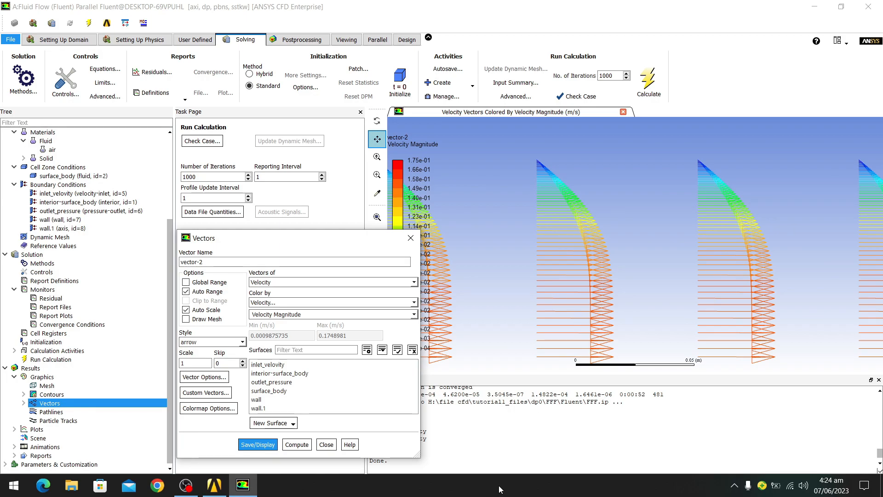
{"action": "left_click", "coordinate": [326, 444]}
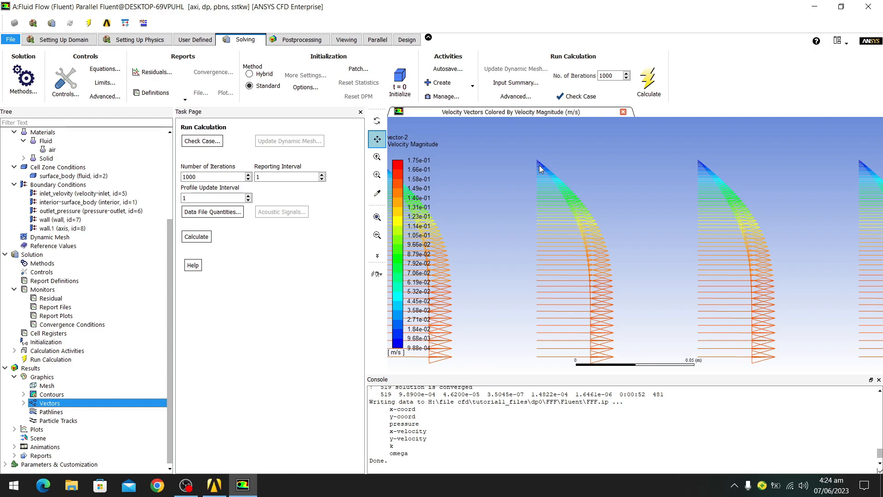
{"action": "scroll", "coordinate": [540, 163], "scroll_direction": "up", "scroll_amount": 5}
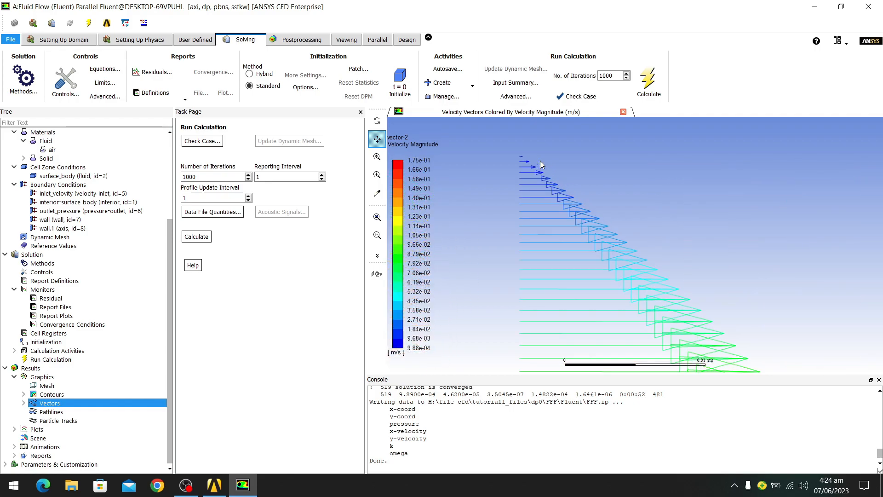
{"action": "scroll", "coordinate": [540, 164], "scroll_direction": "down", "scroll_amount": 2}
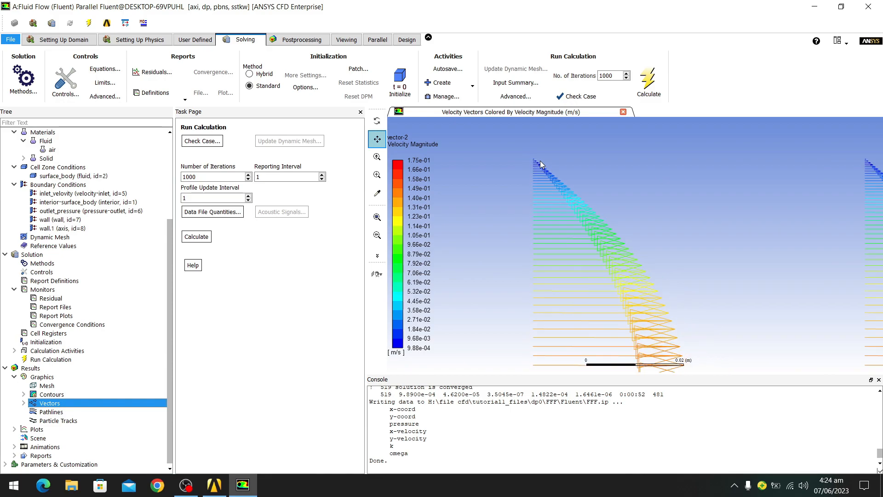
{"action": "scroll", "coordinate": [540, 163], "scroll_direction": "down", "scroll_amount": 1}
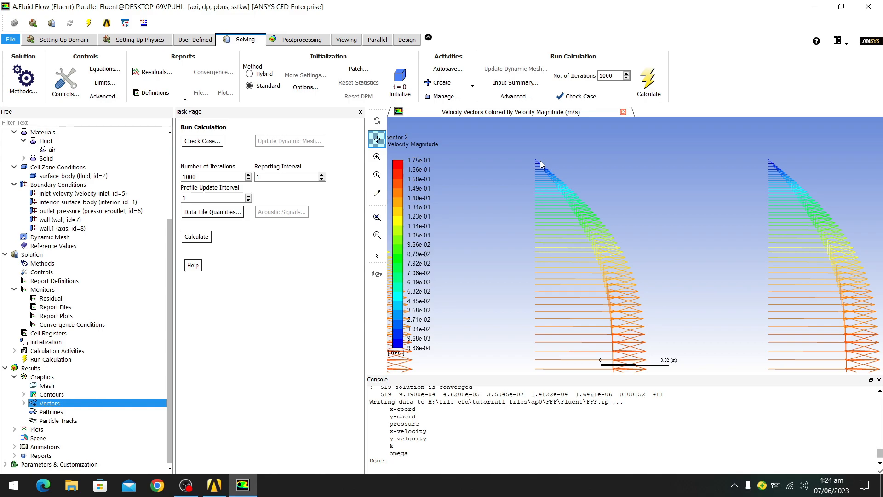
{"action": "scroll", "coordinate": [558, 184], "scroll_direction": "up", "scroll_amount": 1}
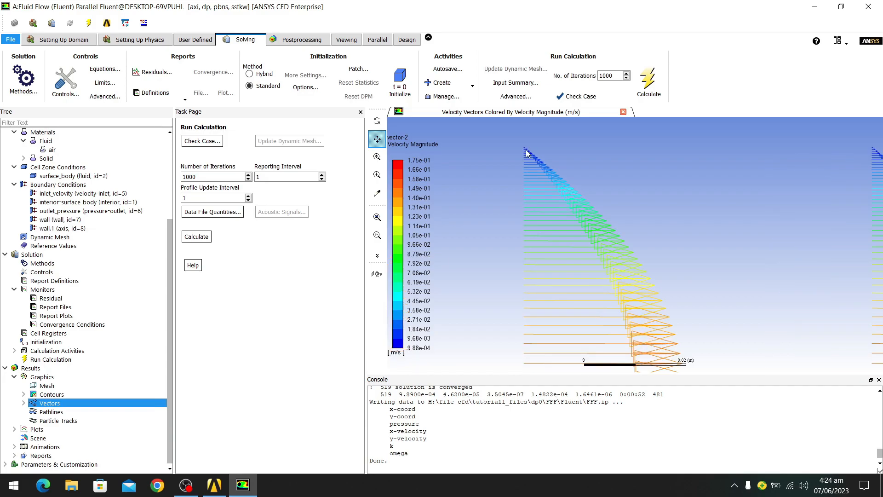
{"action": "scroll", "coordinate": [620, 240], "scroll_direction": "down", "scroll_amount": 3}
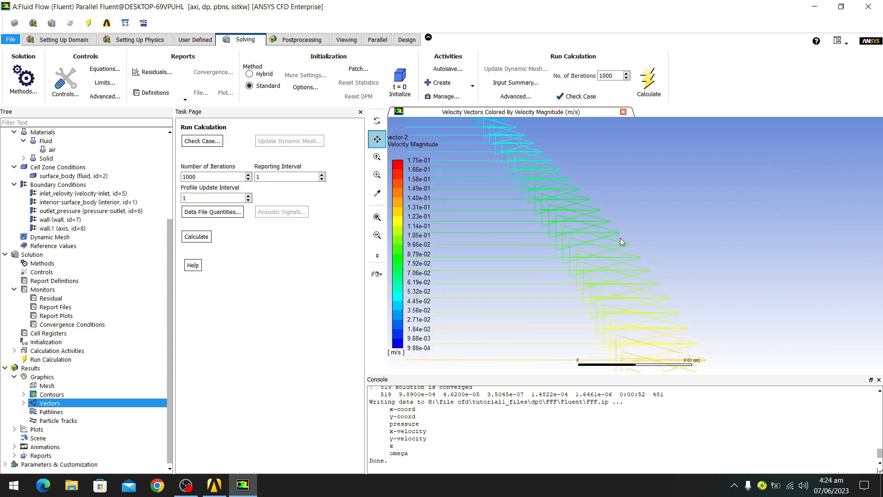
{"action": "scroll", "coordinate": [619, 238], "scroll_direction": "down", "scroll_amount": 1}
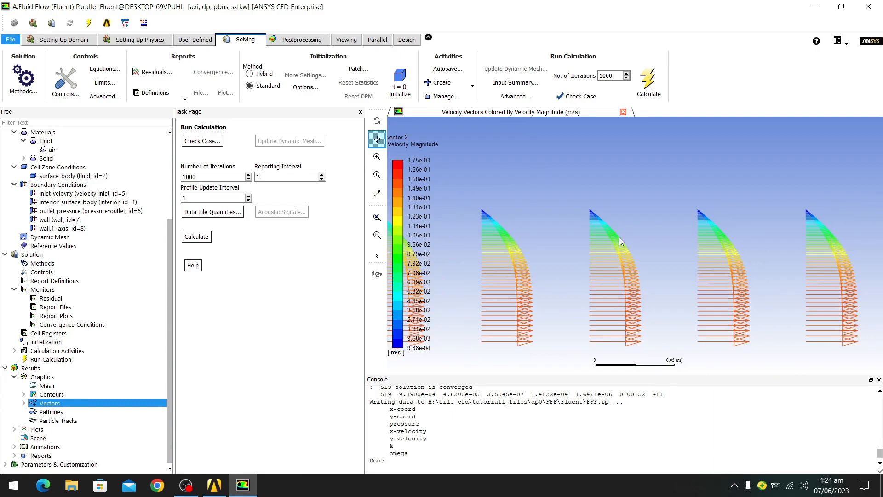
{"action": "scroll", "coordinate": [619, 237], "scroll_direction": "up", "scroll_amount": 2}
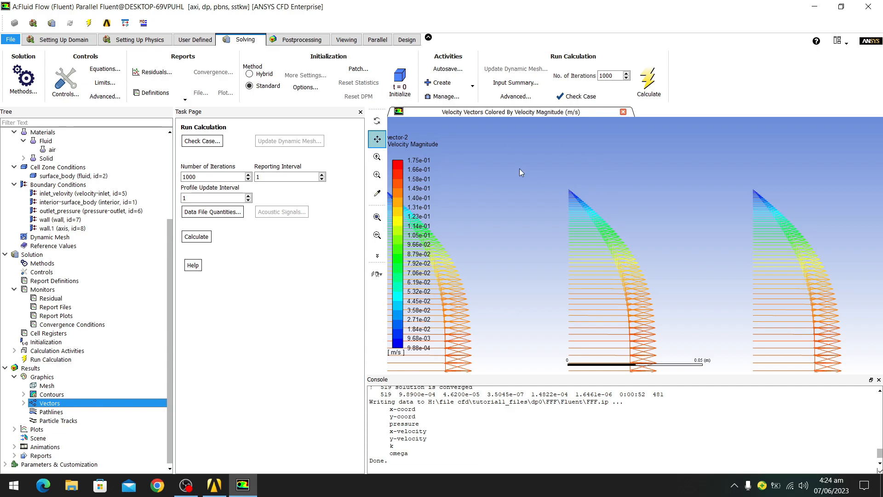
{"action": "scroll", "coordinate": [567, 205], "scroll_direction": "down", "scroll_amount": 3}
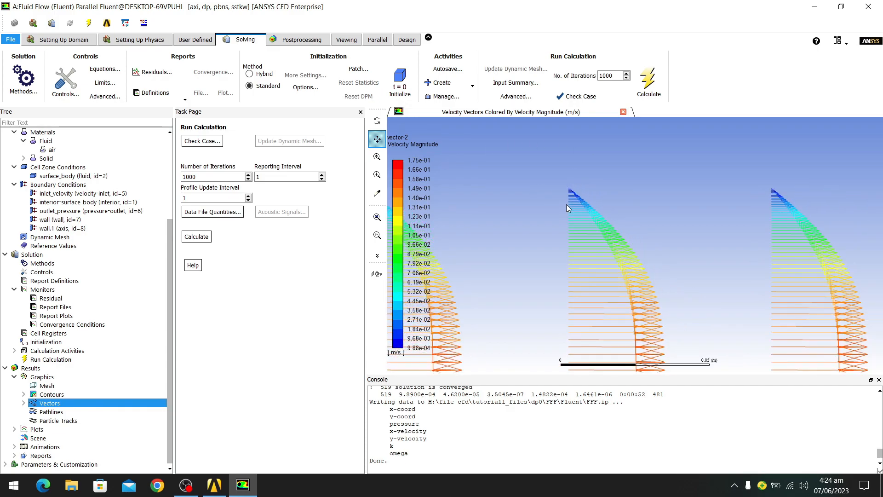
{"action": "scroll", "coordinate": [595, 237], "scroll_direction": "down", "scroll_amount": 1}
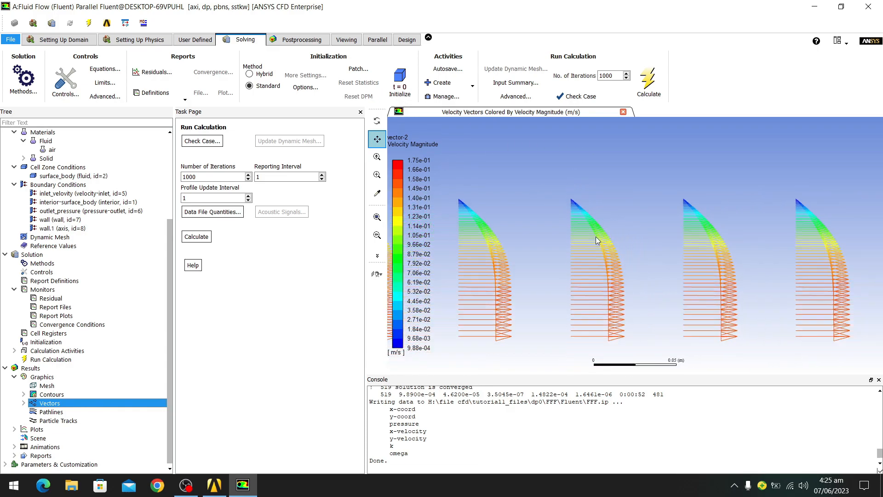